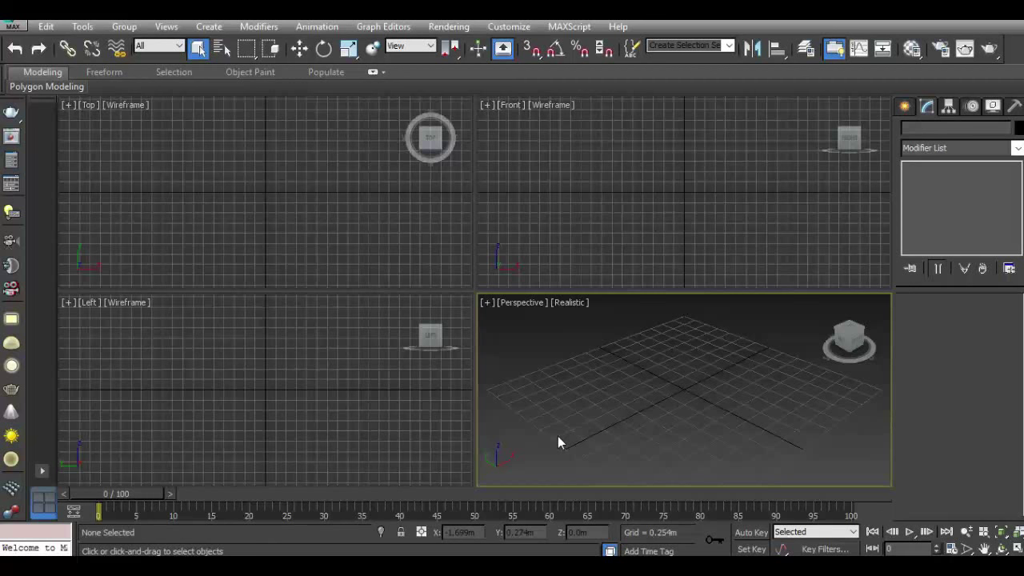
In a maximized Perspective view, draw a cylinder at the grid origin, radius 0.065m and height 0.457m.
{"action": "left_click", "coordinate": [1017, 547]}
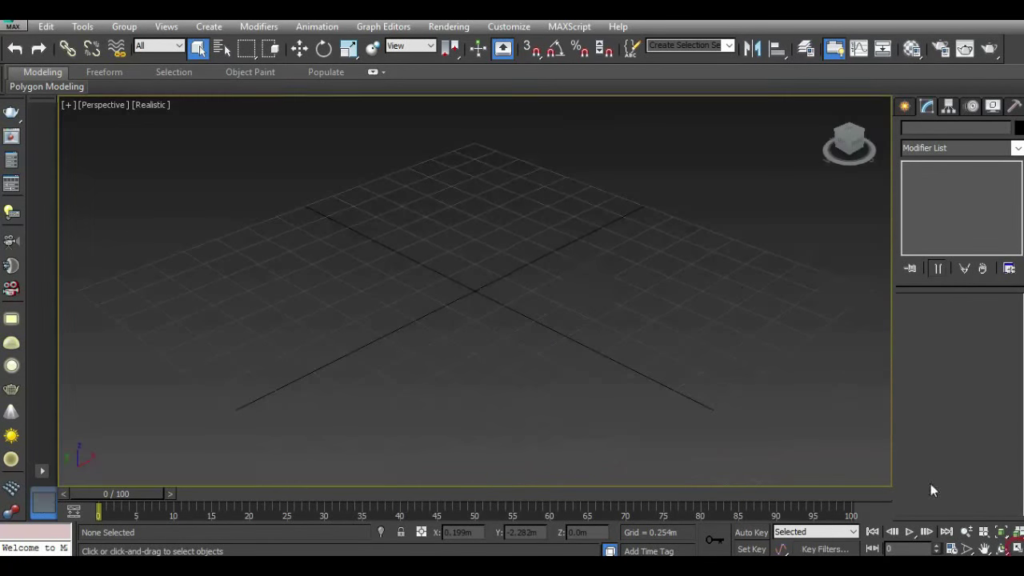
{"action": "left_click", "coordinate": [904, 106]}
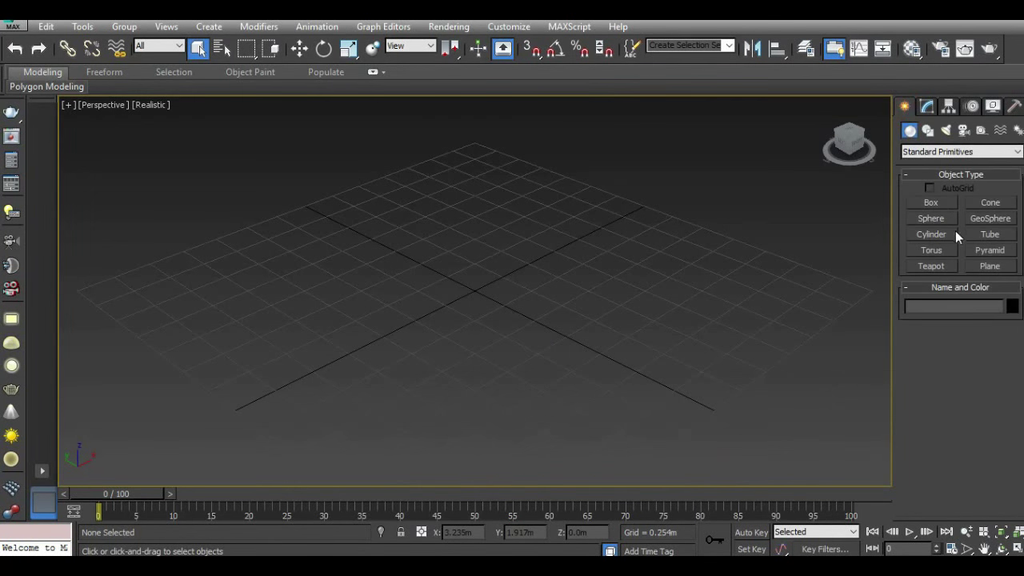
{"action": "left_click", "coordinate": [931, 234]}
{"action": "mouse_move", "coordinate": [518, 265]}
{"action": "middle_mouse_down"}
{"action": "mouse_move", "coordinate": [511, 297]}
{"action": "mouse_move", "coordinate": [485, 328]}
{"action": "middle_mouse_up"}
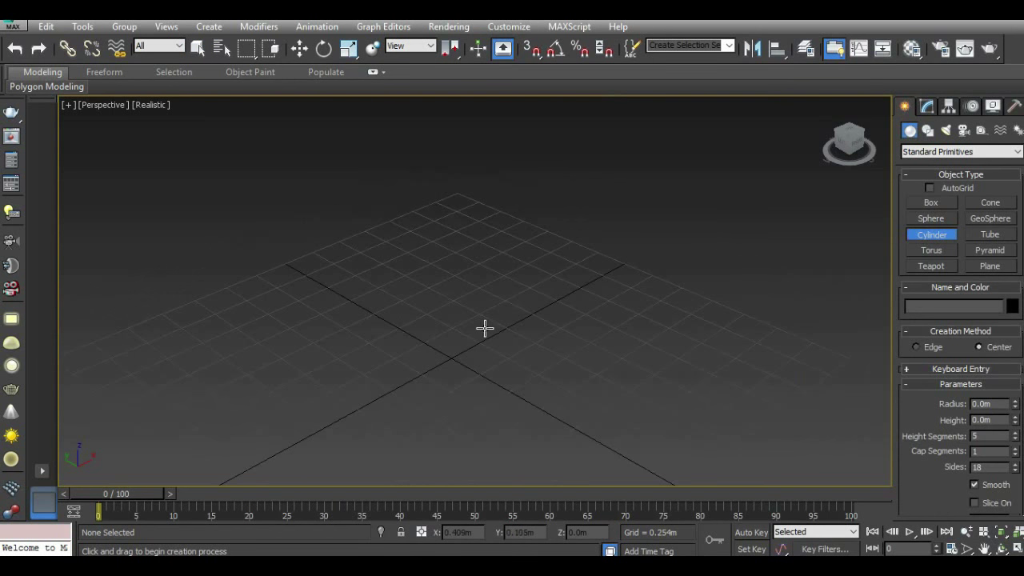
{"action": "scroll", "coordinate": [456, 356], "scroll_direction": "up", "scroll_amount": 2}
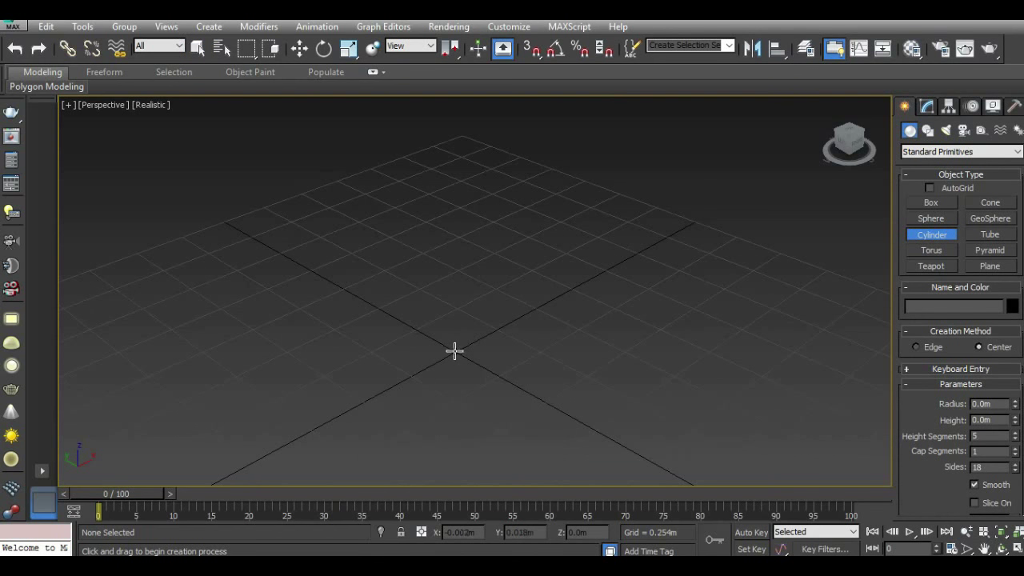
{"action": "left_click_drag", "start_coordinate": [456, 350], "coordinate": [461, 350]}
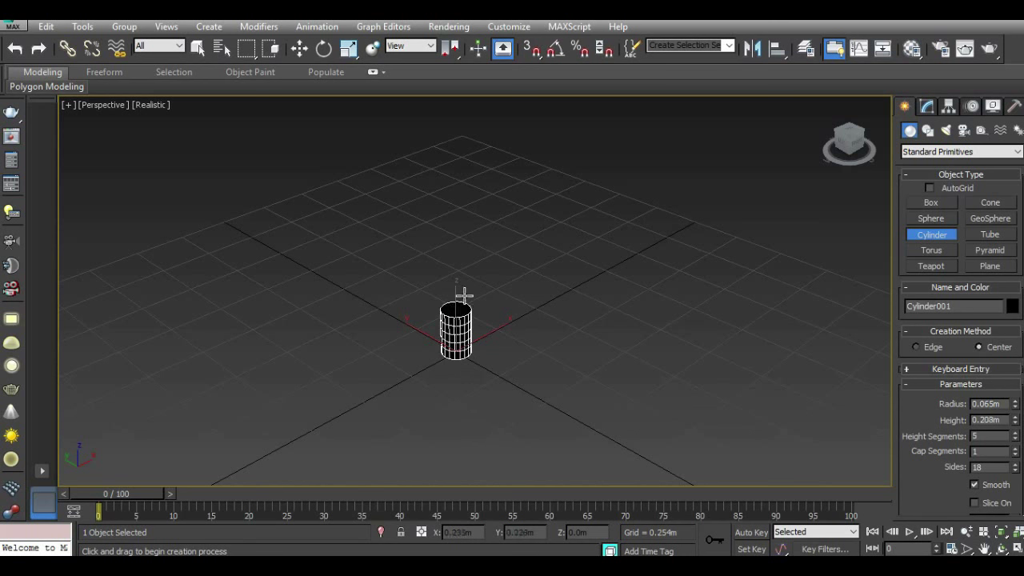
{"action": "left_click", "coordinate": [459, 248]}
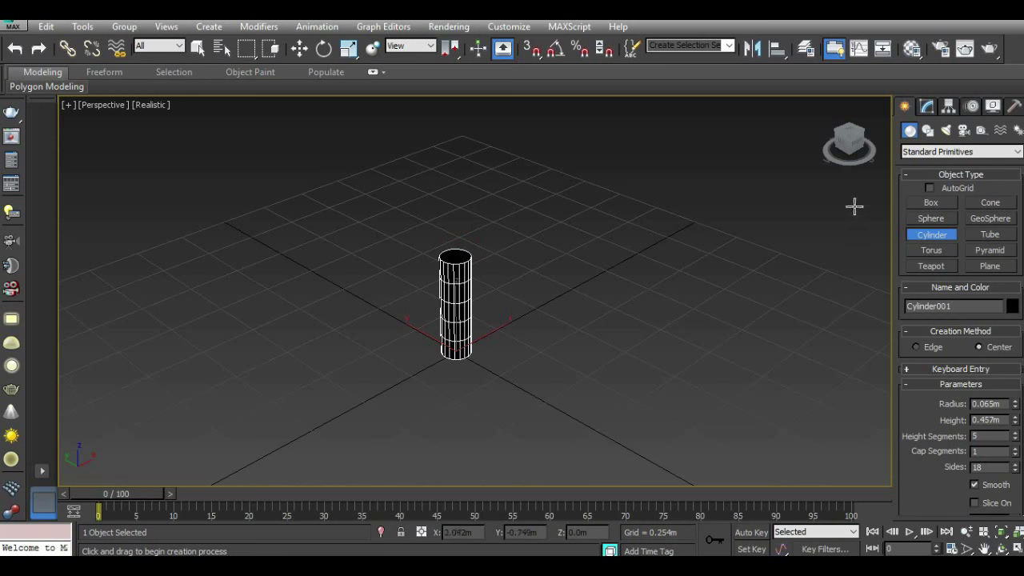
{"action": "left_click_drag", "start_coordinate": [850, 142], "coordinate": [588, 240]}
{"action": "scroll", "coordinate": [472, 264], "scroll_direction": "up", "scroll_amount": 3}
{"action": "scroll", "coordinate": [462, 275], "scroll_direction": "up", "scroll_amount": 2}
{"action": "left_click", "coordinate": [299, 48]}
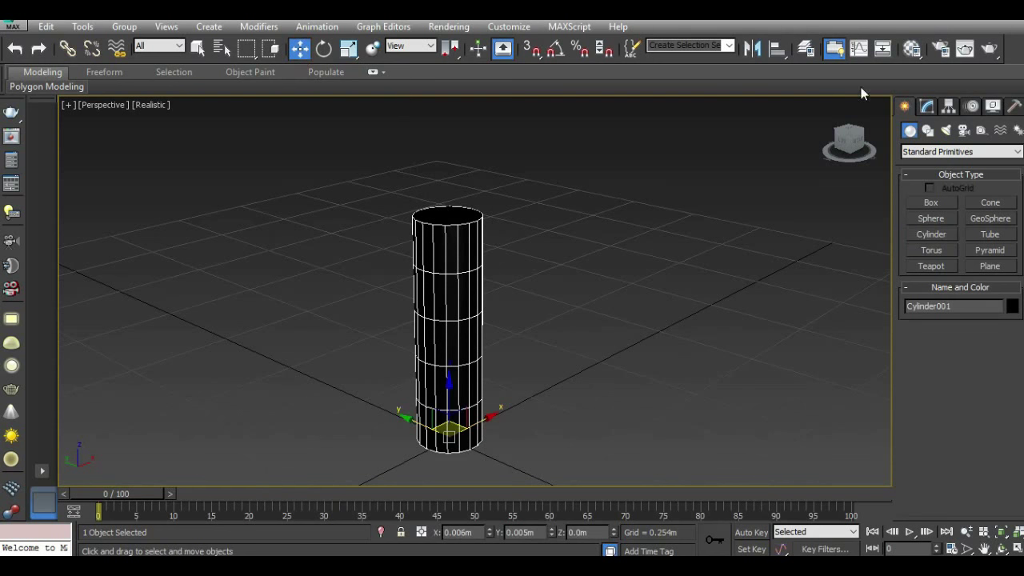
Apply the first default Material Editor material to the cylinder.
{"action": "left_click", "coordinate": [910, 49]}
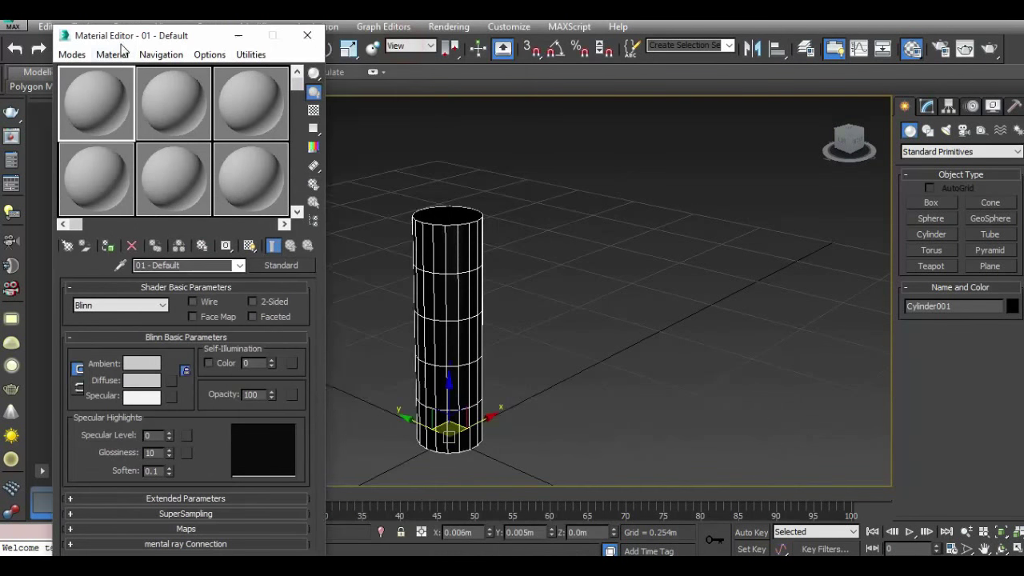
{"action": "left_click_drag", "start_coordinate": [404, 36], "coordinate": [117, 35]}
{"action": "left_click_drag", "start_coordinate": [80, 103], "coordinate": [447, 234]}
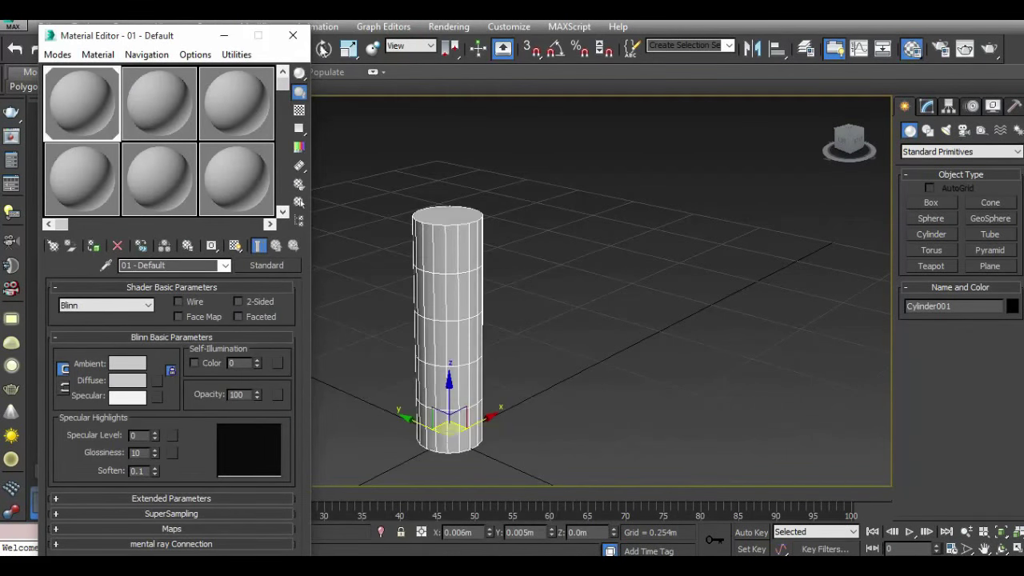
{"action": "left_click", "coordinate": [292, 35]}
Resize the cylinder to radius 0.068m and height 0.384m.
{"action": "left_click", "coordinate": [927, 106]}
{"action": "left_click_drag", "start_coordinate": [849, 144], "coordinate": [852, 152]}
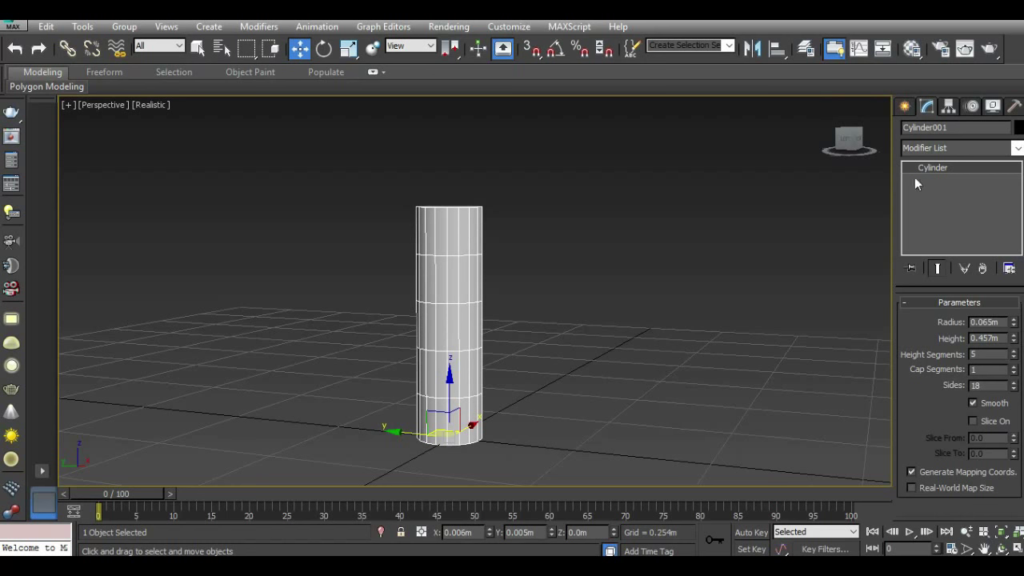
{"action": "left_click_drag", "start_coordinate": [849, 141], "coordinate": [852, 157]}
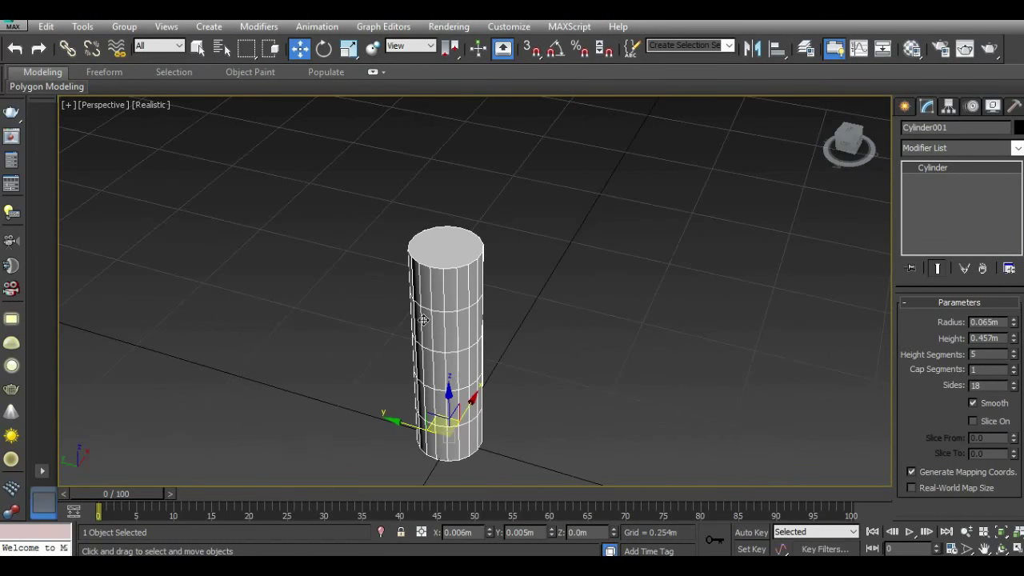
{"action": "scroll", "coordinate": [422, 320], "scroll_direction": "up", "scroll_amount": 3}
{"action": "left_click_drag", "start_coordinate": [1014, 323], "coordinate": [1014, 321]}
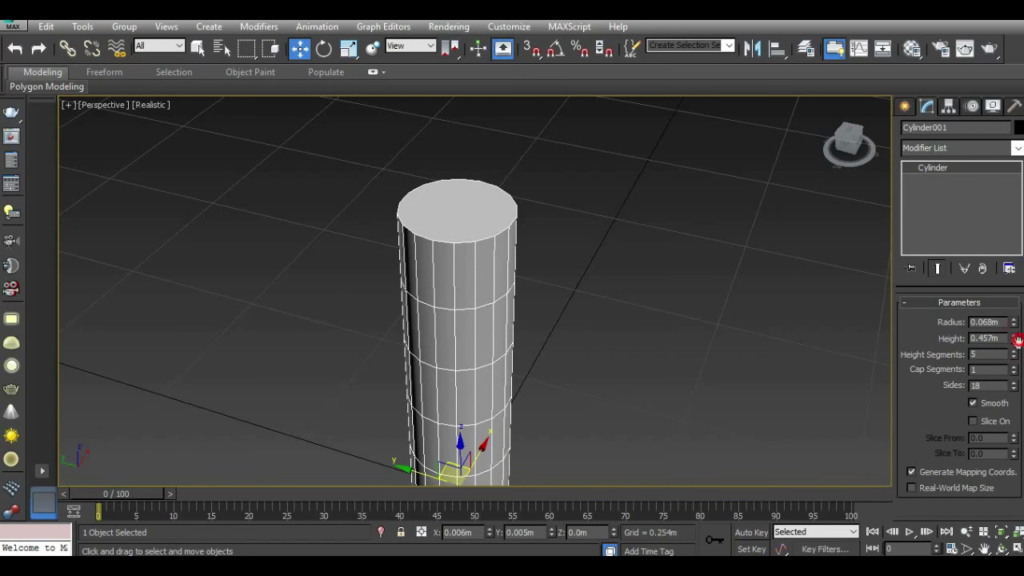
{"action": "left_click_drag", "start_coordinate": [1013, 340], "coordinate": [1014, 352]}
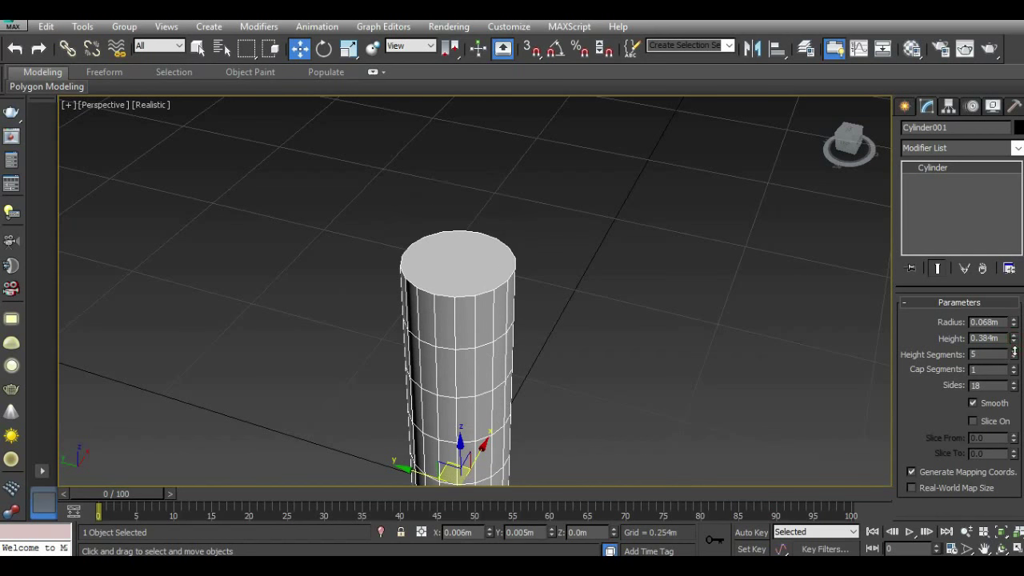
{"action": "middle_click_drag", "start_coordinate": [686, 339], "coordinate": [693, 317]}
{"action": "left_click", "coordinate": [849, 151]}
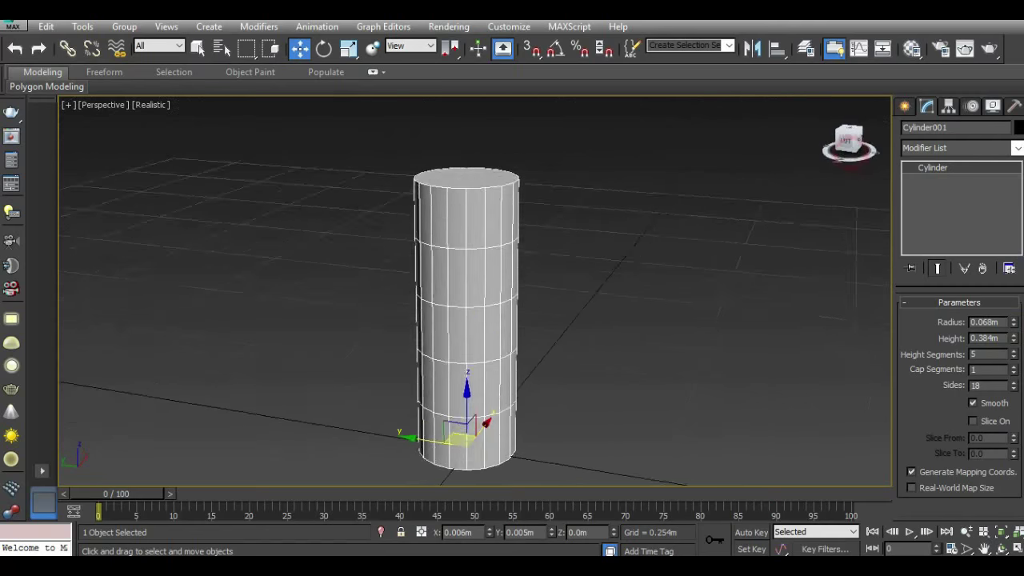
Convert the cylinder to Editable Poly and select its top polygon.
{"action": "right_click", "coordinate": [943, 191]}
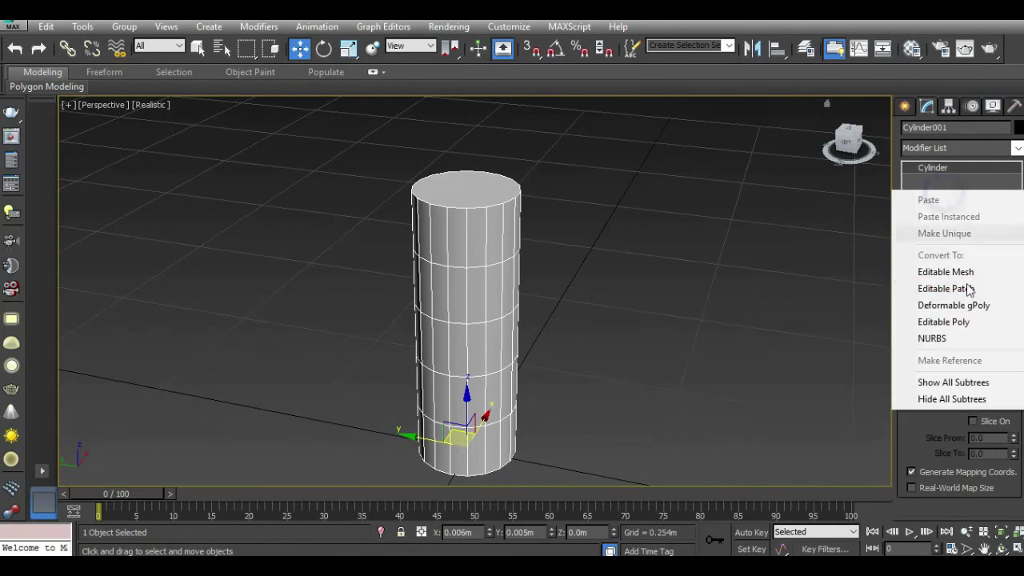
{"action": "left_click", "coordinate": [963, 322]}
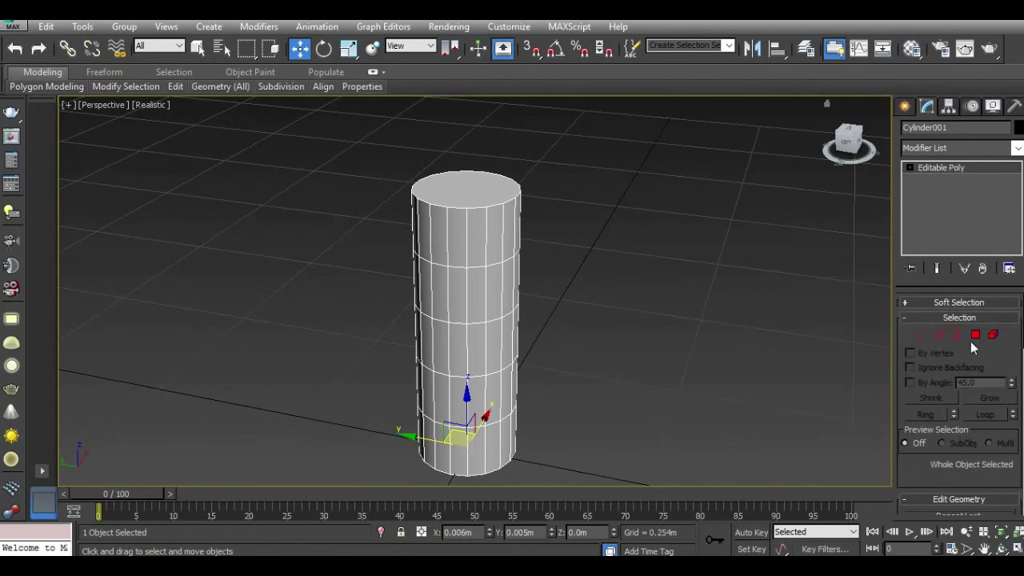
{"action": "key", "text": "4"}
{"action": "left_click", "coordinate": [465, 192]}
Inset the top face by 0.014m.
{"action": "mouse_move", "coordinate": [486, 231]}
{"action": "middle_mouse_down"}
{"action": "mouse_move", "coordinate": [478, 315]}
{"action": "mouse_move", "coordinate": [476, 289]}
{"action": "middle_mouse_up"}
{"action": "scroll", "coordinate": [476, 290], "scroll_direction": "up", "scroll_amount": 2}
{"action": "left_click_drag", "start_coordinate": [950, 462], "coordinate": [950, 351]}
{"action": "left_click", "coordinate": [1009, 439]}
{"action": "left_click_drag", "start_coordinate": [843, 154], "coordinate": [846, 172]}
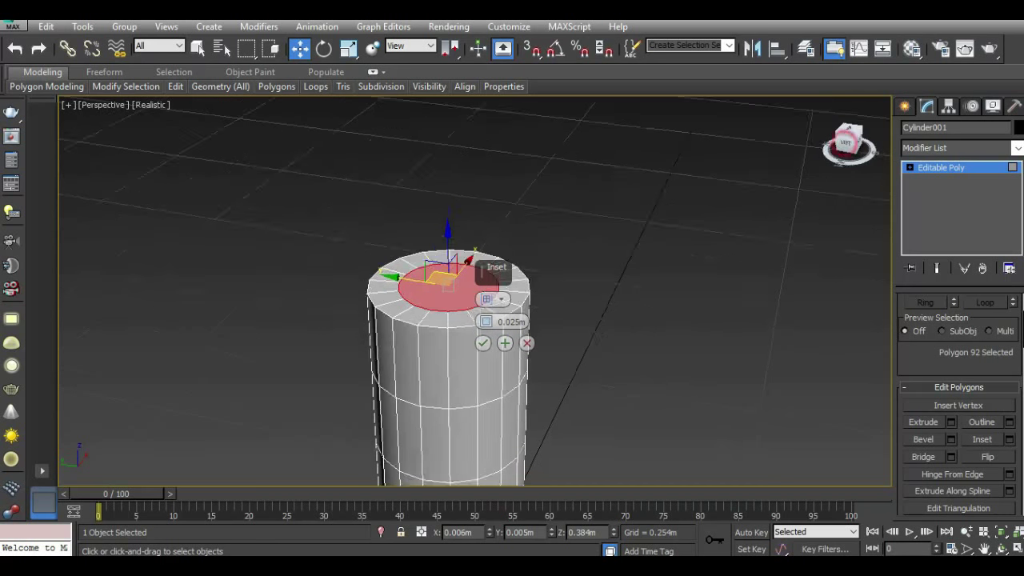
{"action": "scroll", "coordinate": [426, 332], "scroll_direction": "up", "scroll_amount": 2}
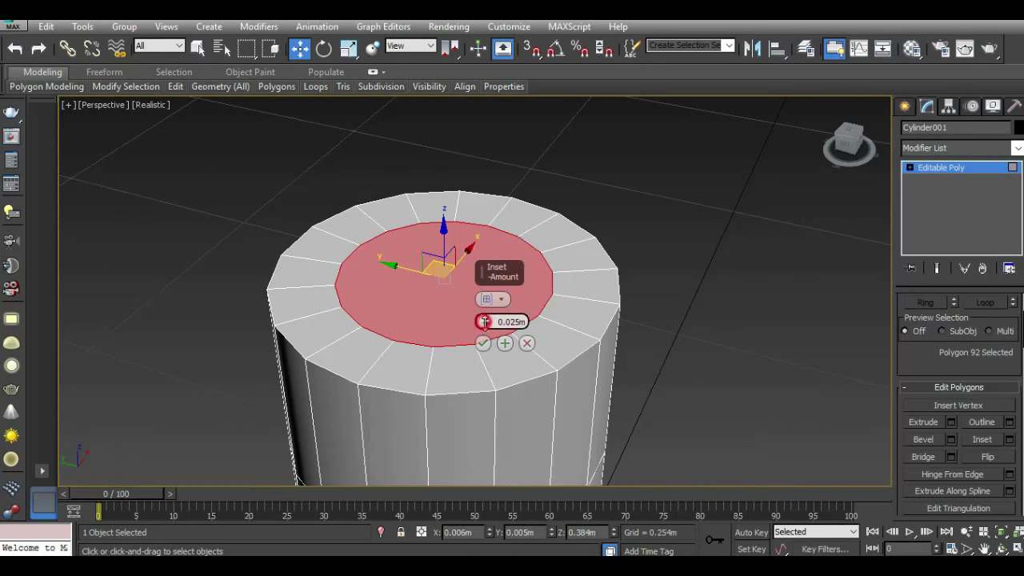
{"action": "left_click_drag", "start_coordinate": [484, 322], "coordinate": [484, 323]}
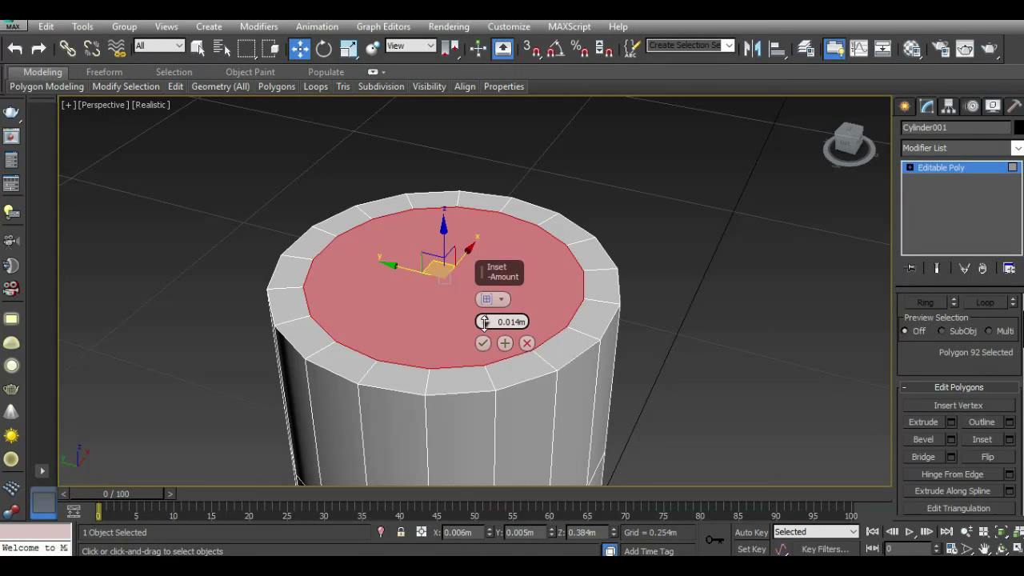
{"action": "left_click", "coordinate": [482, 343]}
Extrude the inset top face upward 0.2m.
{"action": "scroll", "coordinate": [472, 342], "scroll_direction": "down", "scroll_amount": 5}
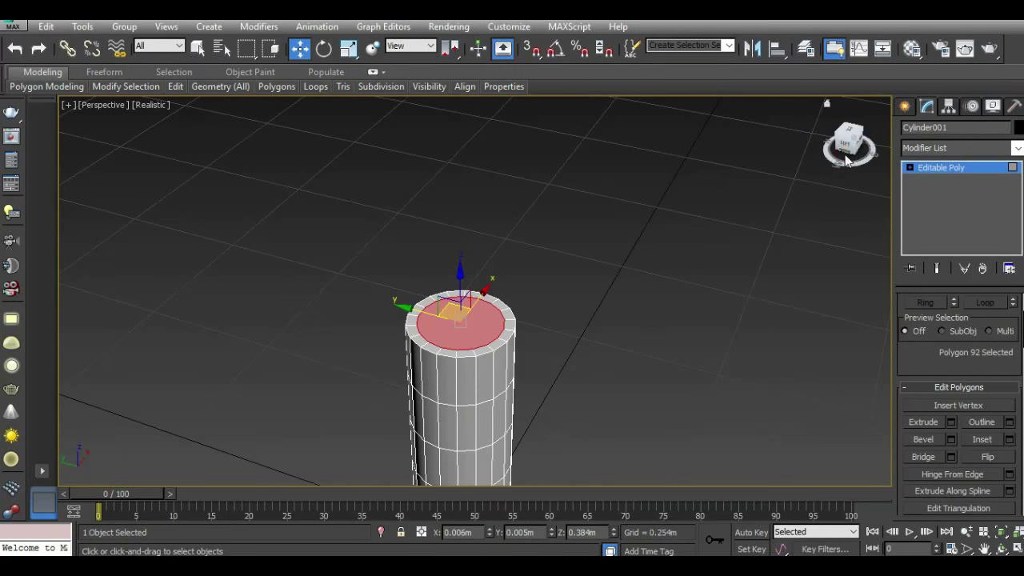
{"action": "left_click_drag", "start_coordinate": [846, 160], "coordinate": [588, 382]}
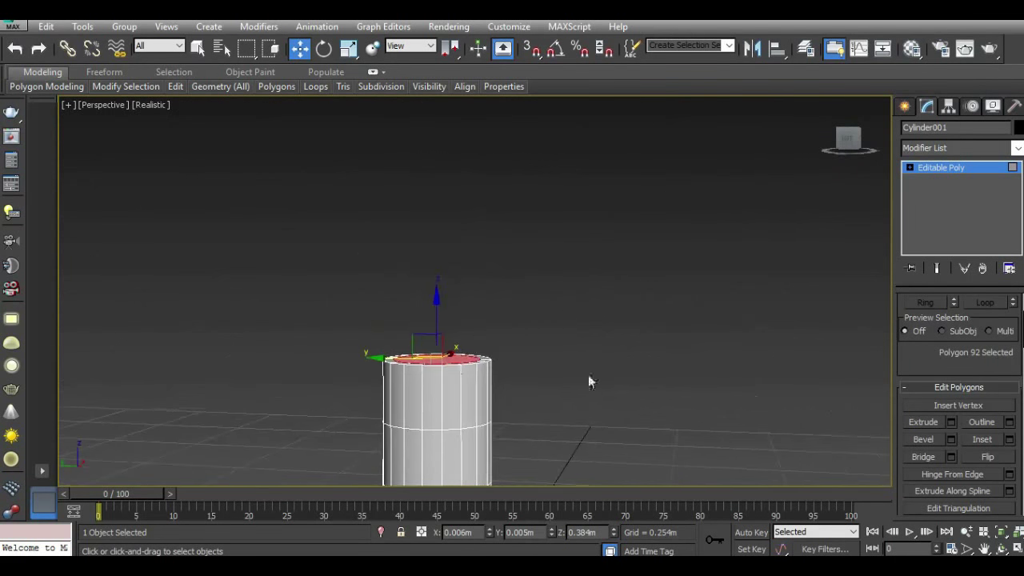
{"action": "left_click", "coordinate": [951, 425]}
{"action": "scroll", "coordinate": [468, 343], "scroll_direction": "down", "scroll_amount": 4}
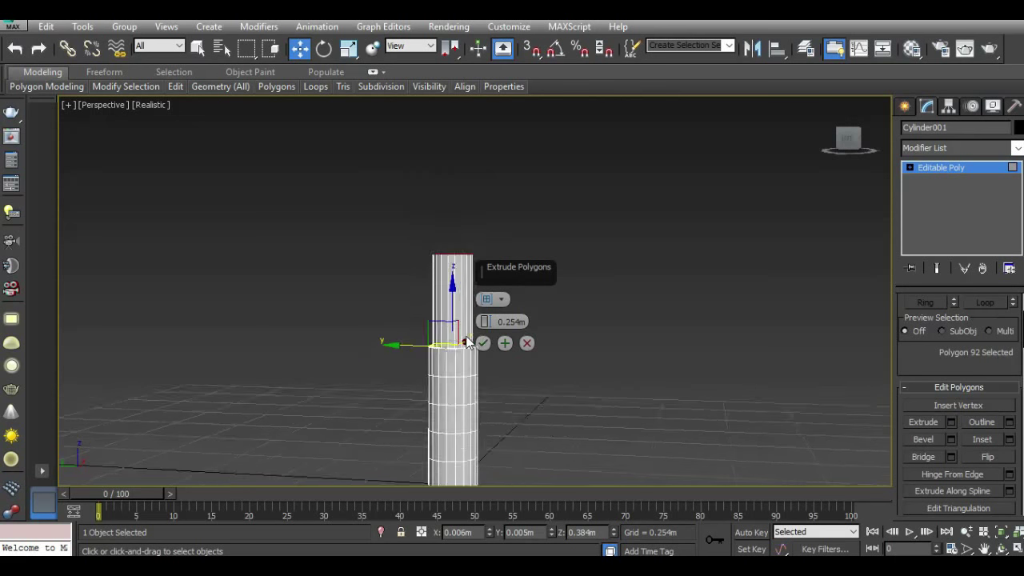
{"action": "scroll", "coordinate": [464, 341], "scroll_direction": "up", "scroll_amount": 2}
{"action": "scroll", "coordinate": [467, 344], "scroll_direction": "up", "scroll_amount": 2}
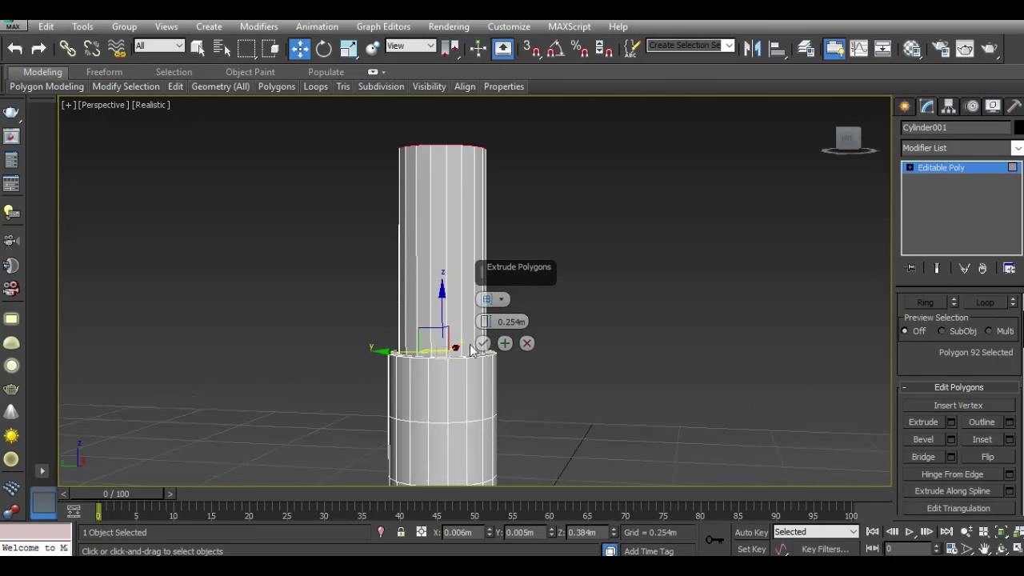
{"action": "left_click_drag", "start_coordinate": [485, 320], "coordinate": [523, 342]}
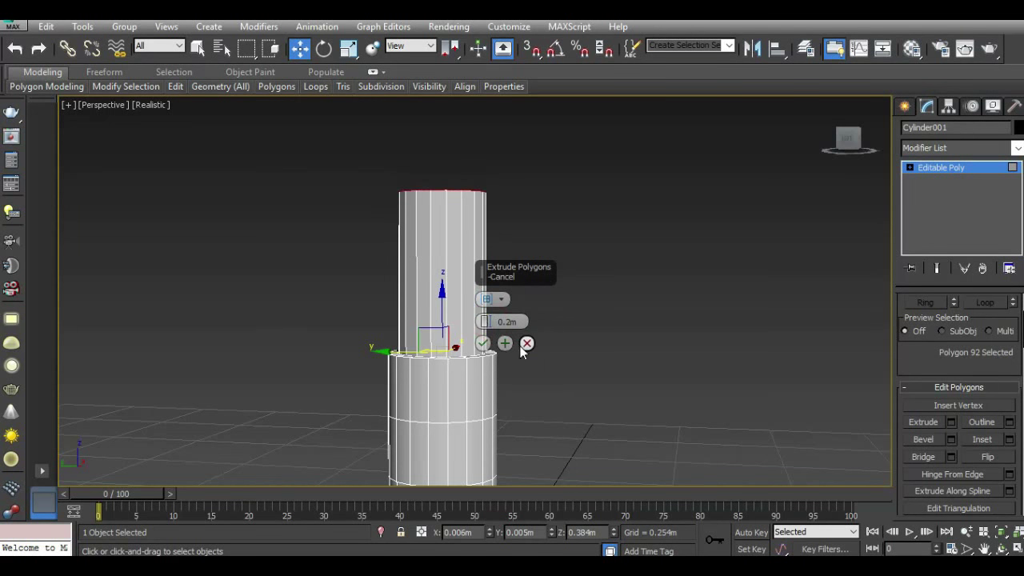
{"action": "left_click", "coordinate": [483, 343]}
Scale the top face down slightly to taper the shaft.
{"action": "left_click", "coordinate": [862, 134]}
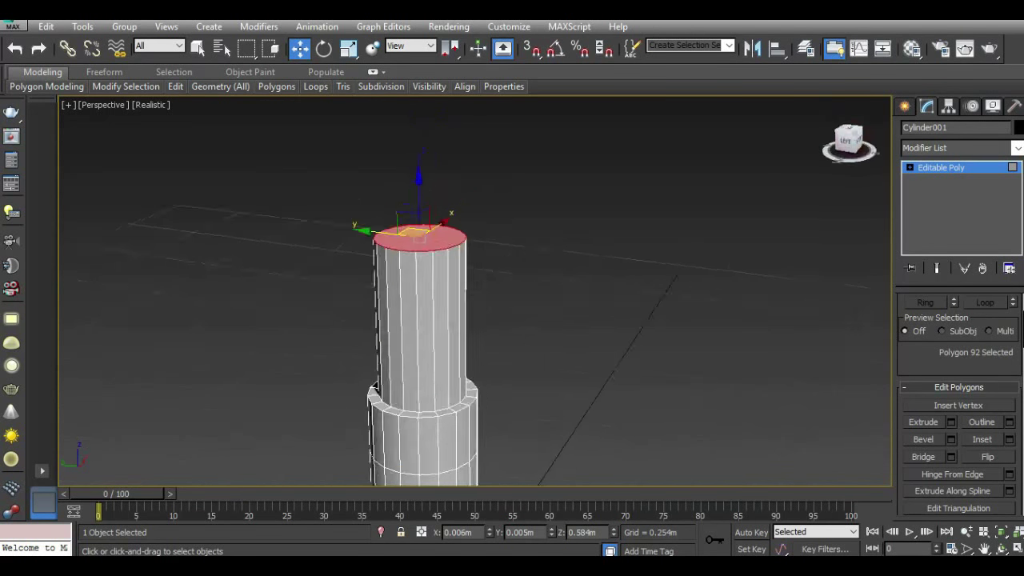
{"action": "left_click", "coordinate": [349, 48]}
{"action": "left_click_drag", "start_coordinate": [426, 269], "coordinate": [431, 277]}
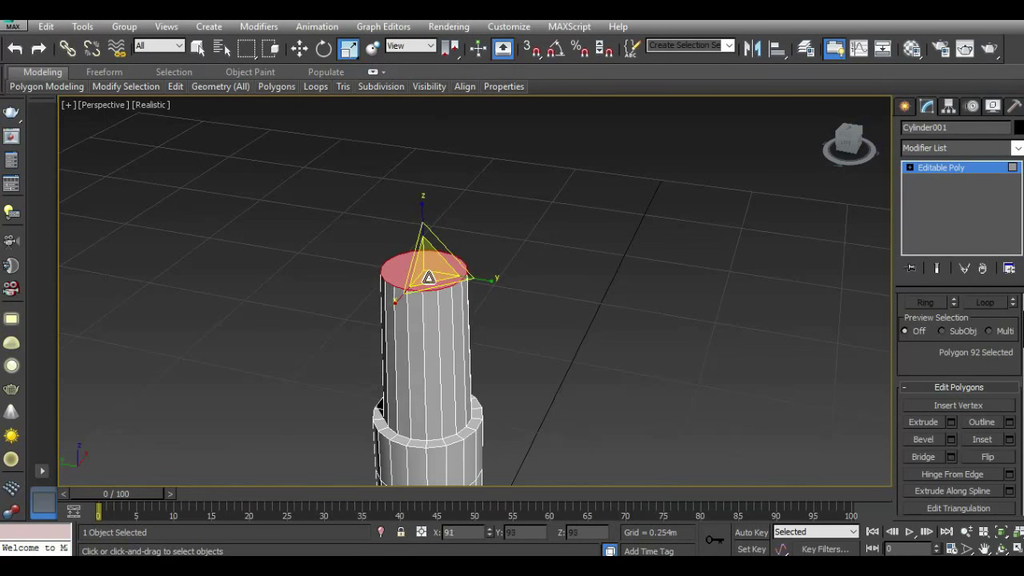
Switch the viewport to plain shaded display and lower the top face slightly.
{"action": "left_click", "coordinate": [153, 107]}
{"action": "left_click", "coordinate": [172, 137]}
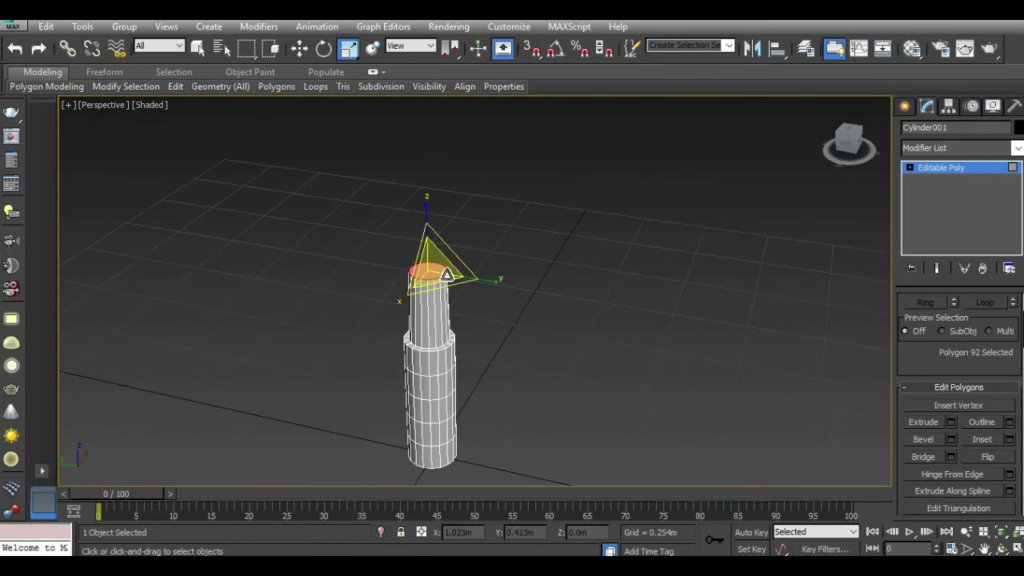
{"action": "left_click_drag", "start_coordinate": [847, 143], "coordinate": [733, 195]}
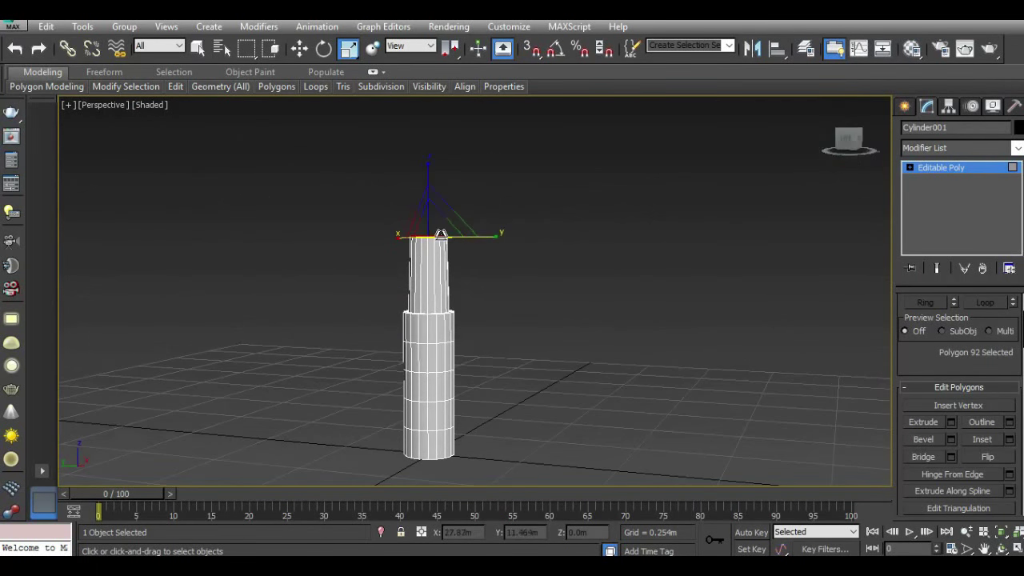
{"action": "scroll", "coordinate": [432, 232], "scroll_direction": "up", "scroll_amount": 3}
{"action": "key", "text": "w"}
{"action": "left_click_drag", "start_coordinate": [412, 179], "coordinate": [418, 300]}
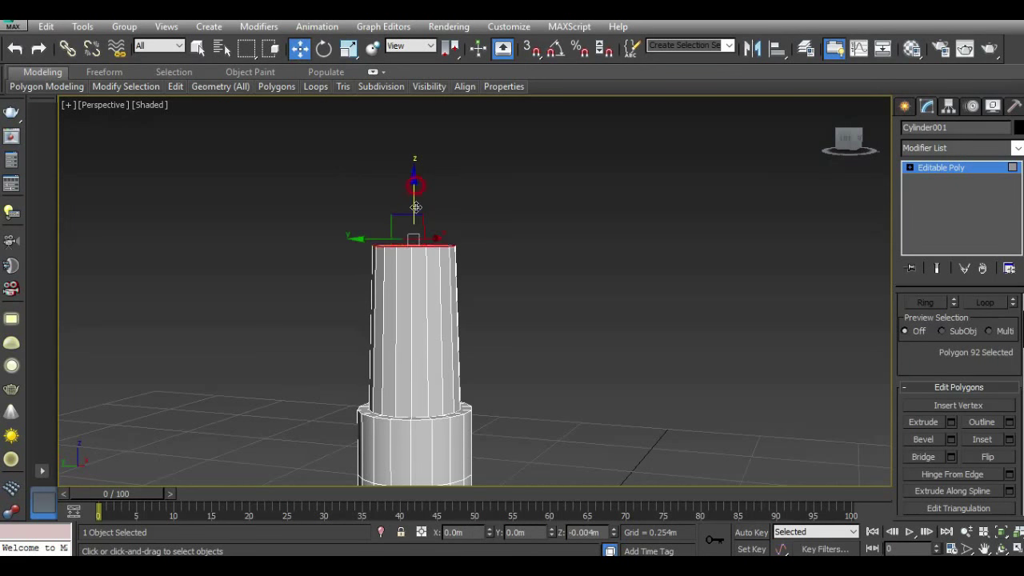
{"action": "scroll", "coordinate": [444, 306], "scroll_direction": "down", "scroll_amount": 4}
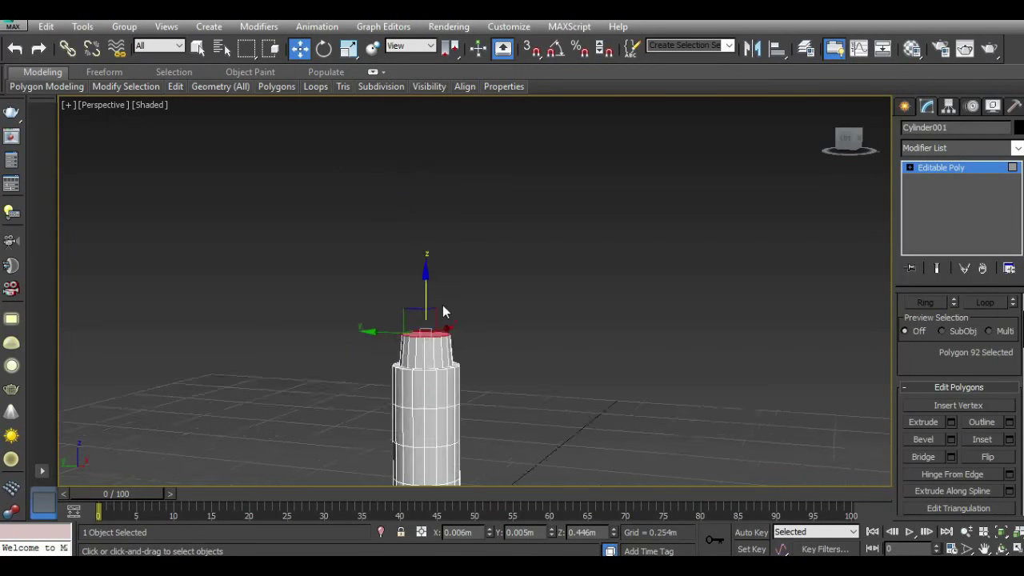
Extrude the top face upward twice using Apply and Continue.
{"action": "left_click", "coordinate": [951, 421]}
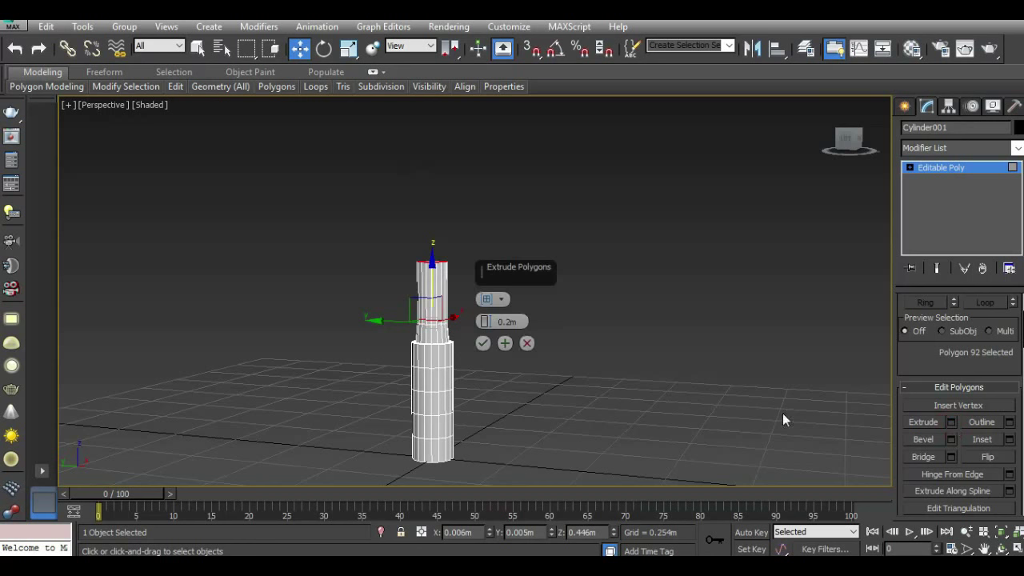
{"action": "left_click_drag", "start_coordinate": [485, 321], "coordinate": [489, 270]}
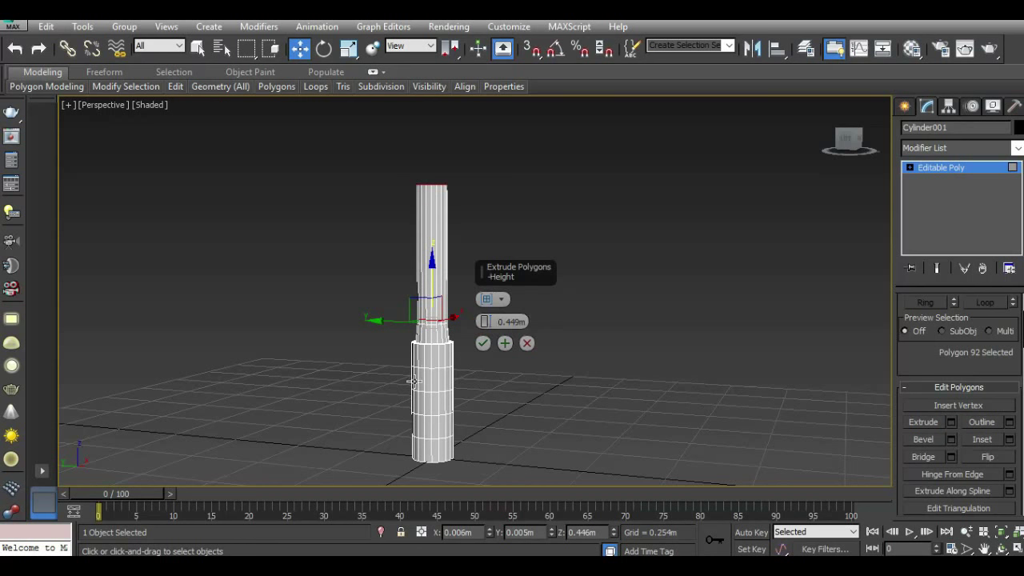
{"action": "left_click", "coordinate": [506, 344]}
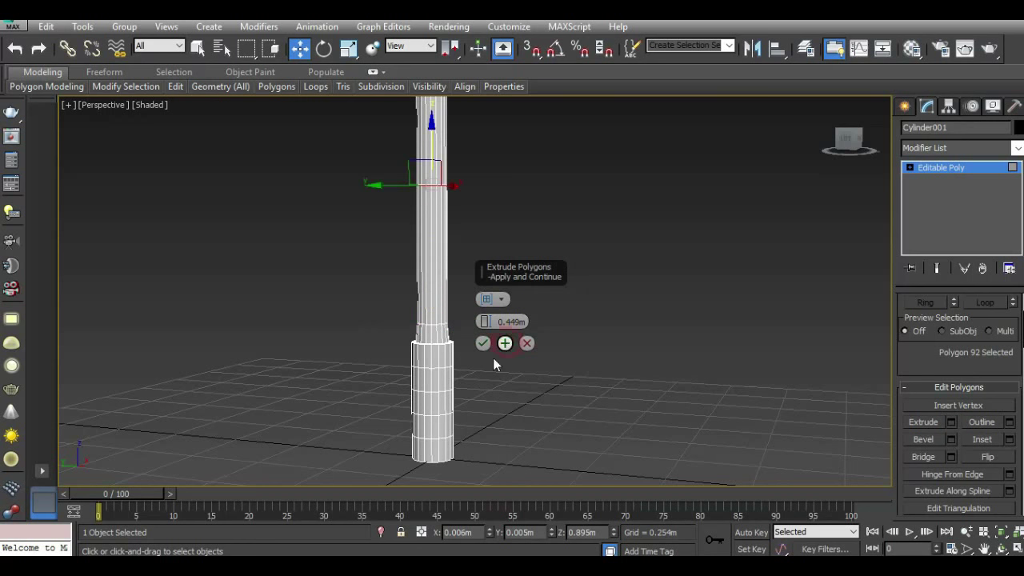
{"action": "scroll", "coordinate": [492, 358], "scroll_direction": "down", "scroll_amount": 2}
{"action": "middle_click_drag", "start_coordinate": [426, 320], "coordinate": [426, 364]}
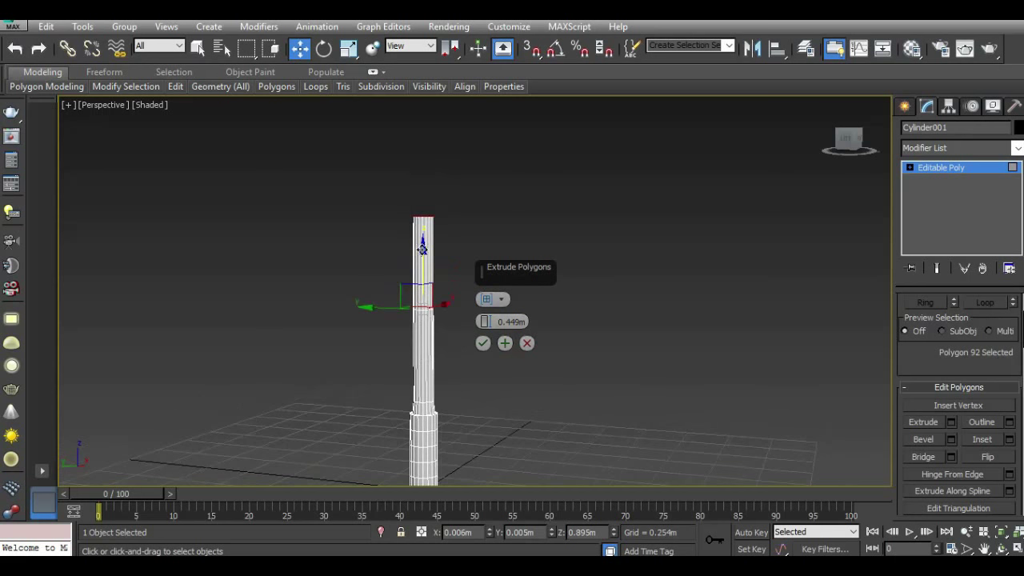
{"action": "scroll", "coordinate": [427, 360], "scroll_direction": "up", "scroll_amount": 2}
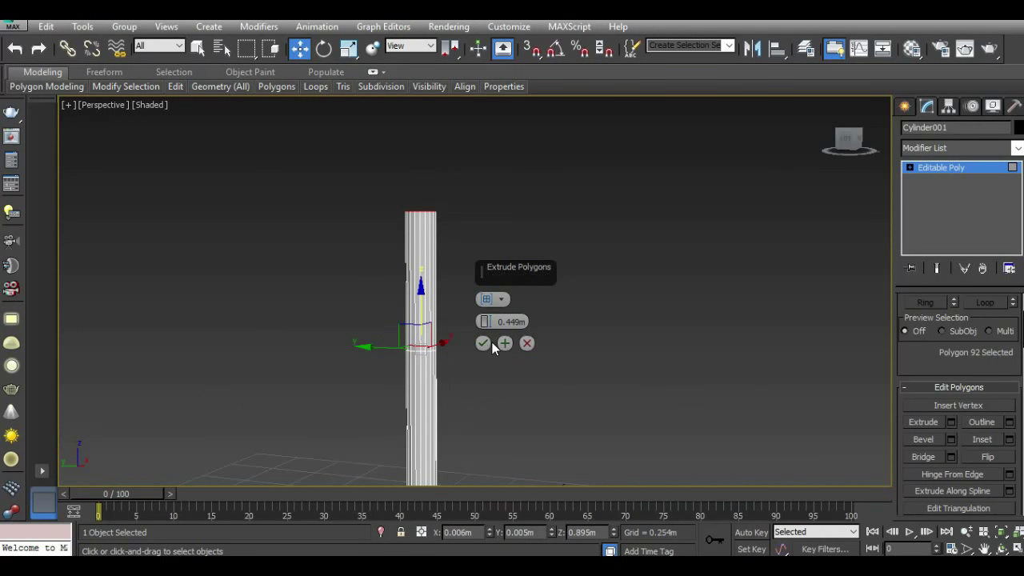
{"action": "left_click", "coordinate": [483, 343]}
Scale the column's top face down slightly.
{"action": "left_click", "coordinate": [348, 48]}
{"action": "left_click_drag", "start_coordinate": [422, 207], "coordinate": [423, 207]}
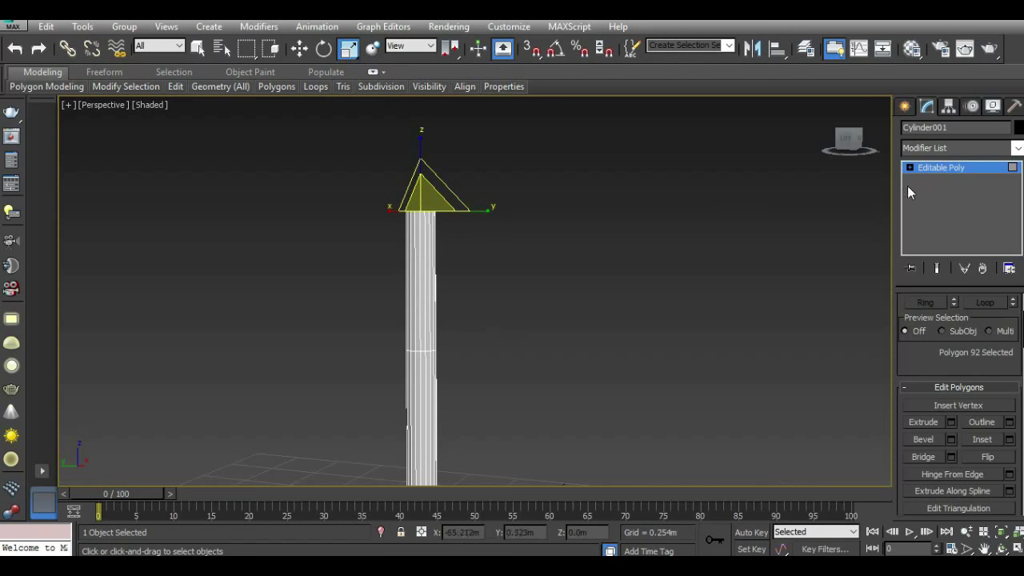
{"action": "left_click_drag", "start_coordinate": [850, 138], "coordinate": [849, 148]}
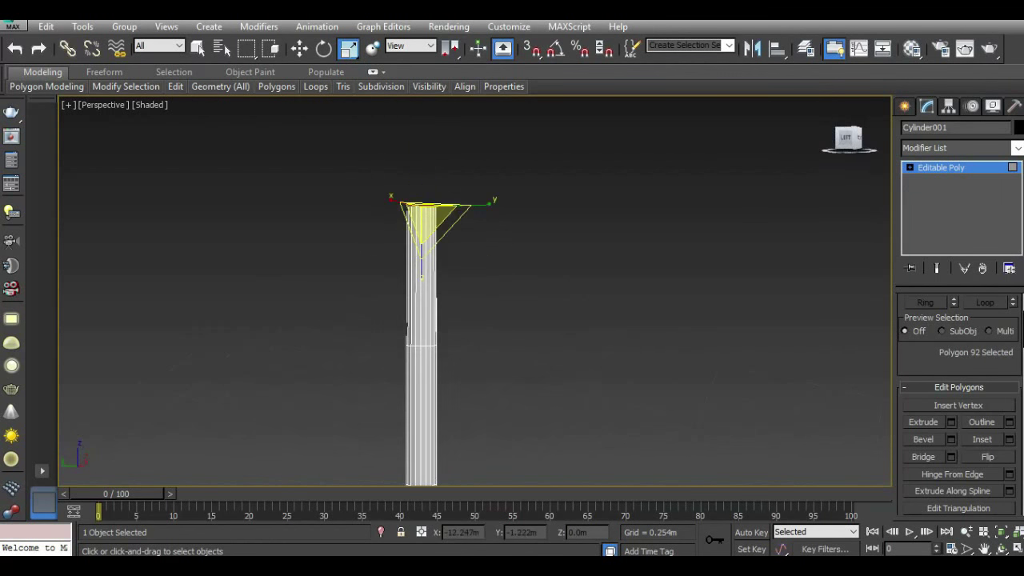
Extrude the top face upward once more to make the column tall and slender.
{"action": "left_click", "coordinate": [950, 424]}
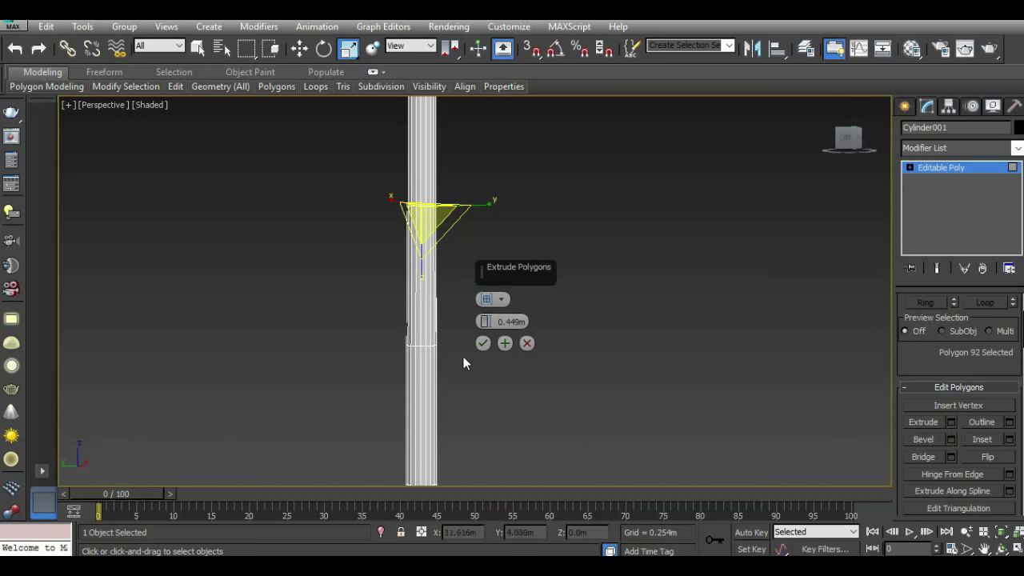
{"action": "scroll", "coordinate": [463, 357], "scroll_direction": "down", "scroll_amount": 3}
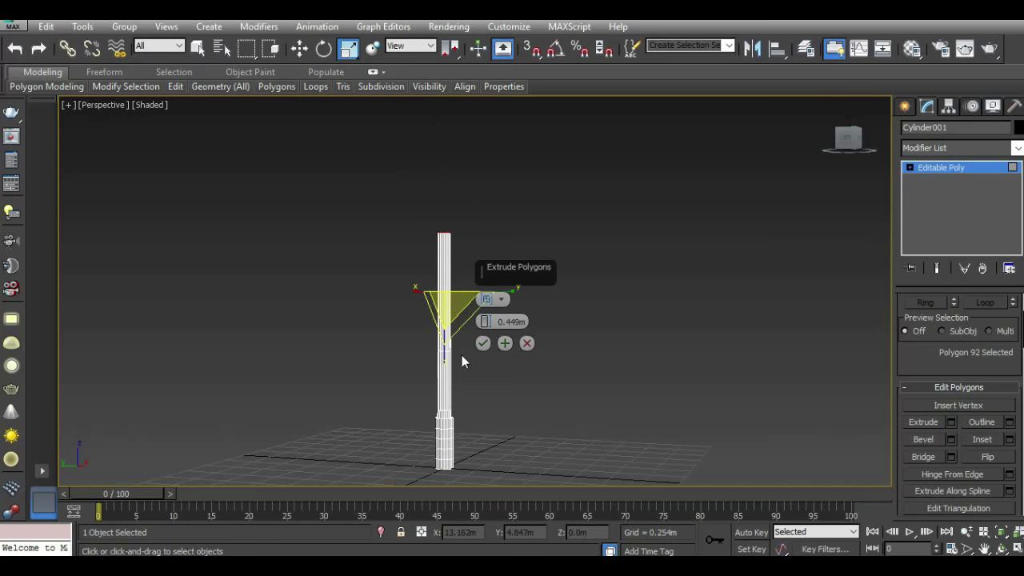
{"action": "left_click", "coordinate": [848, 140]}
{"action": "scroll", "coordinate": [470, 269], "scroll_direction": "up", "scroll_amount": 3}
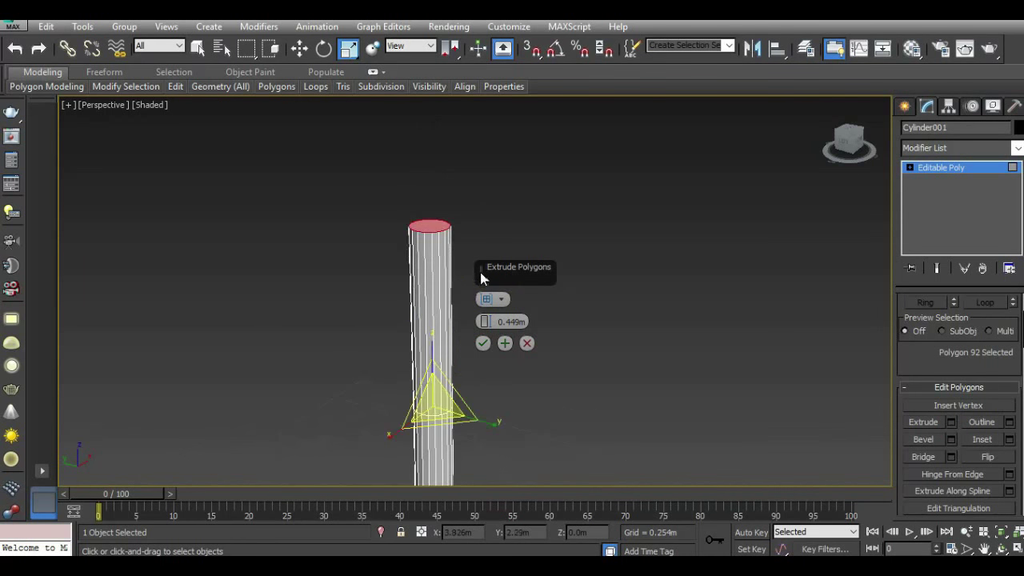
{"action": "left_click", "coordinate": [482, 342]}
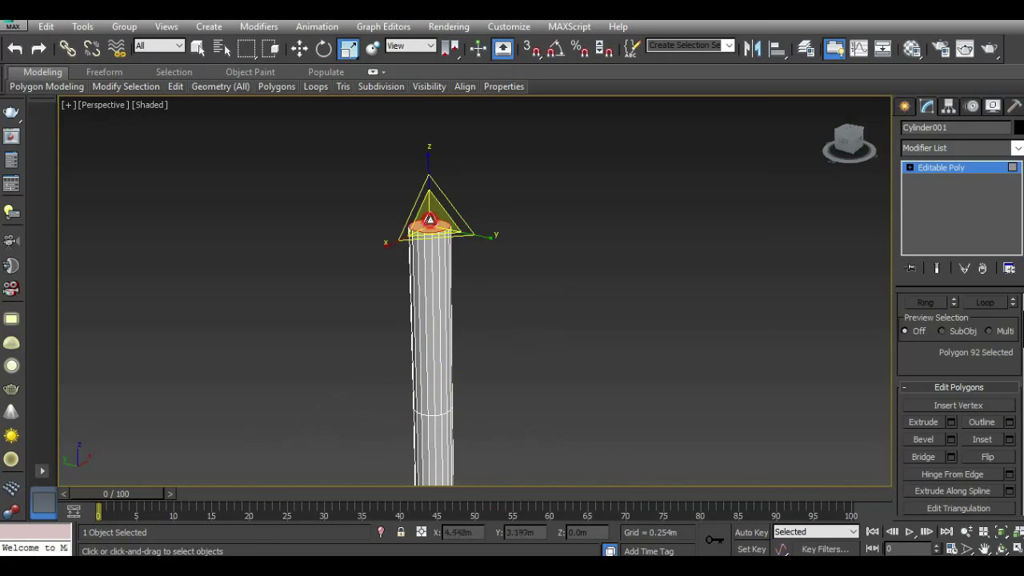
{"action": "scroll", "coordinate": [429, 219], "scroll_direction": "down", "scroll_amount": 1}
Select the ring of vertical edges on the column's lower section.
{"action": "scroll", "coordinate": [424, 218], "scroll_direction": "down", "scroll_amount": 4}
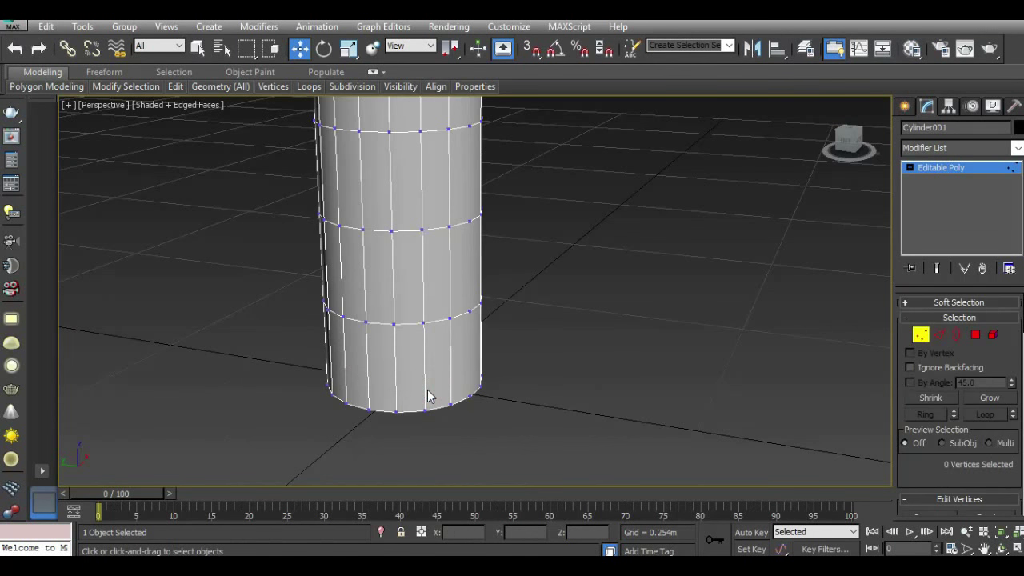
{"action": "left_click", "coordinate": [939, 334]}
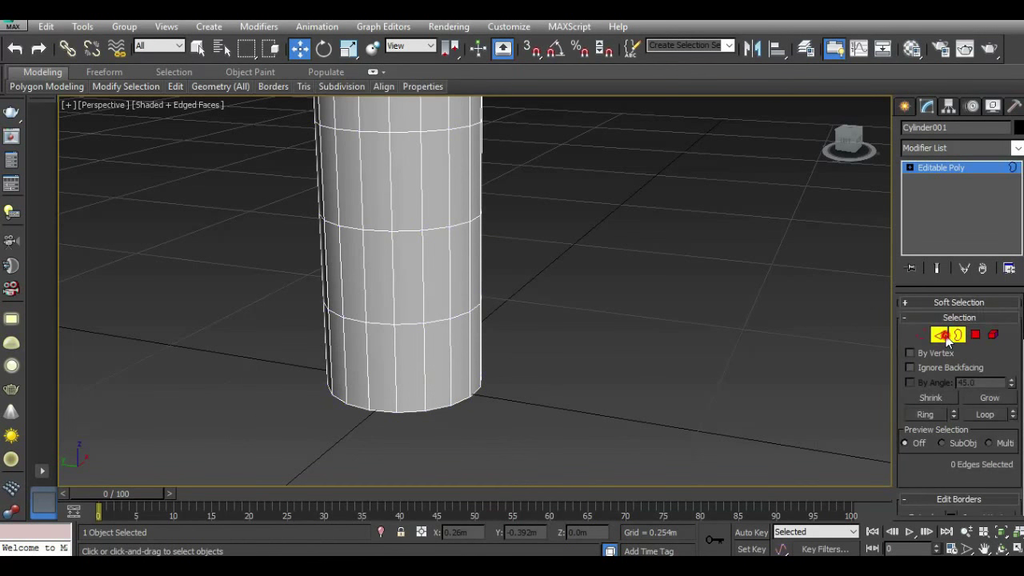
{"action": "left_click", "coordinate": [424, 389]}
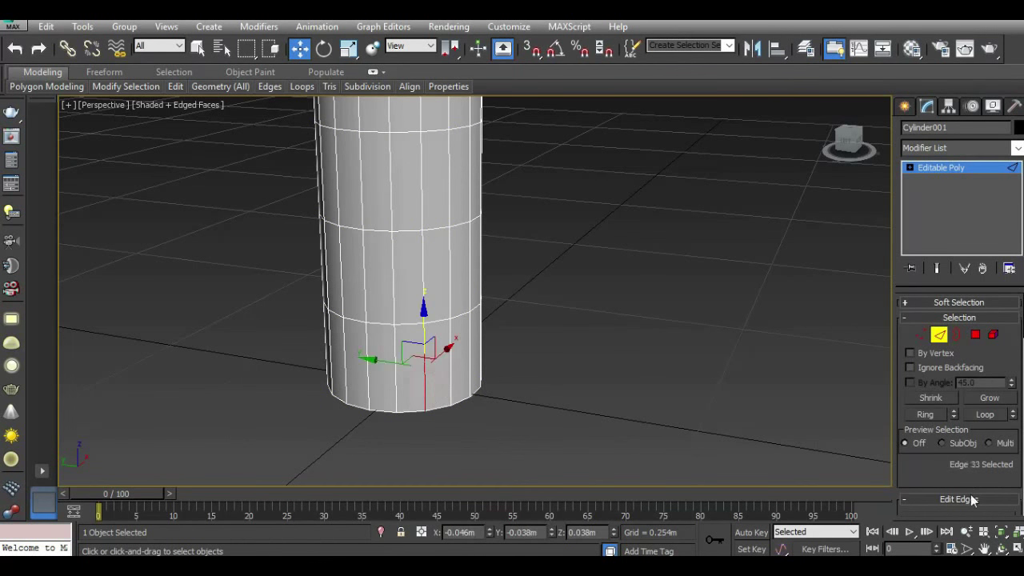
{"action": "left_click", "coordinate": [925, 414]}
{"action": "scroll", "coordinate": [1006, 385], "scroll_direction": "down", "scroll_amount": 3}
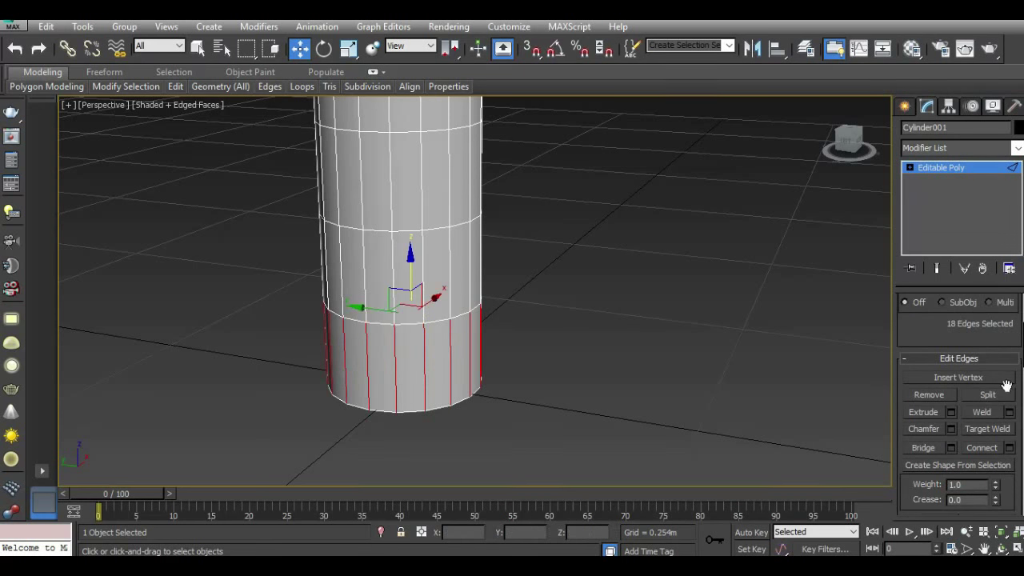
Connect the edge ring with 2 segments at pinch -58, then return to Polygon level.
{"action": "left_click", "coordinate": [1009, 448]}
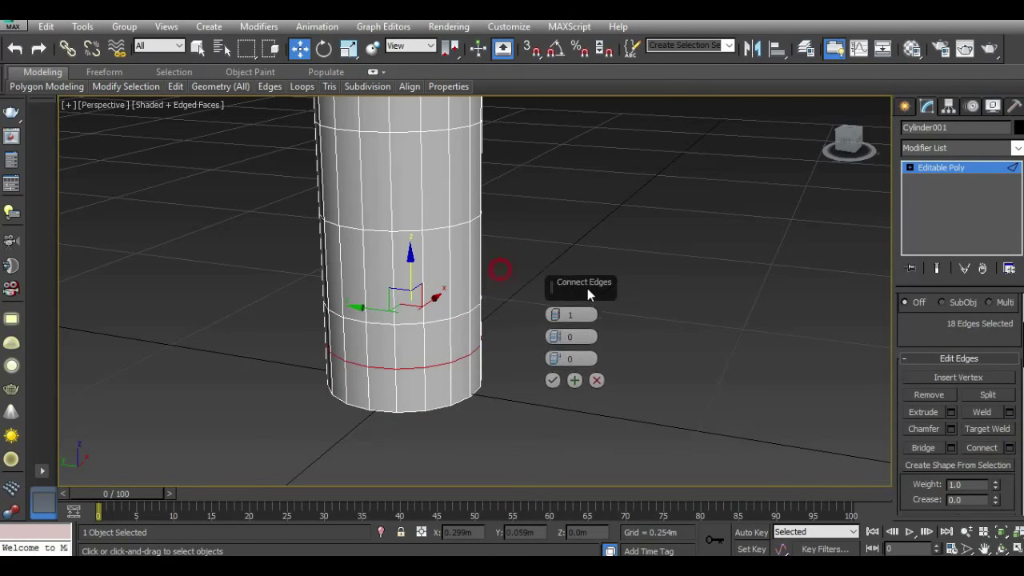
{"action": "left_click_drag", "start_coordinate": [496, 288], "coordinate": [584, 306]}
{"action": "left_click", "coordinate": [575, 315]}
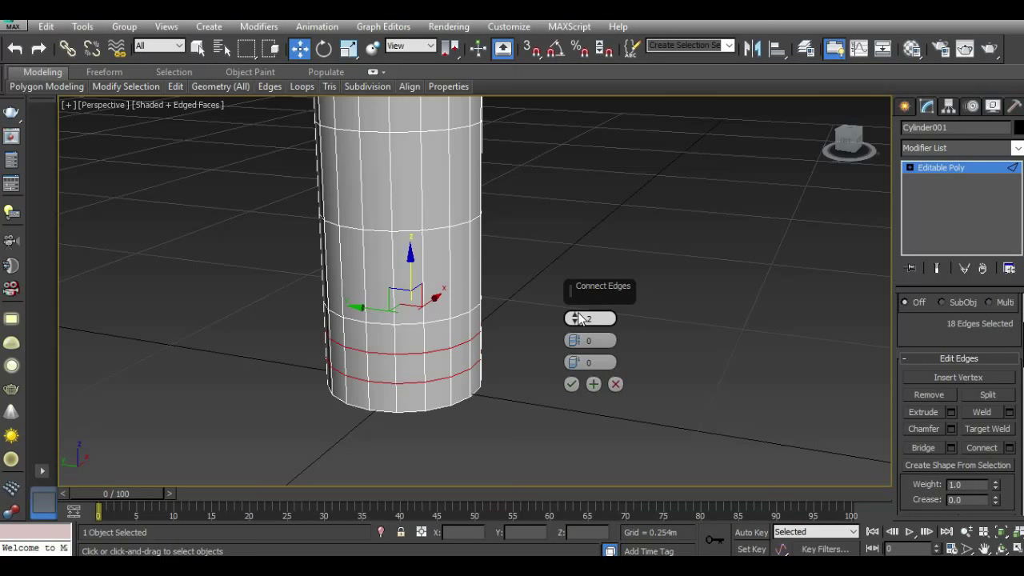
{"action": "left_click_drag", "start_coordinate": [573, 340], "coordinate": [569, 396]}
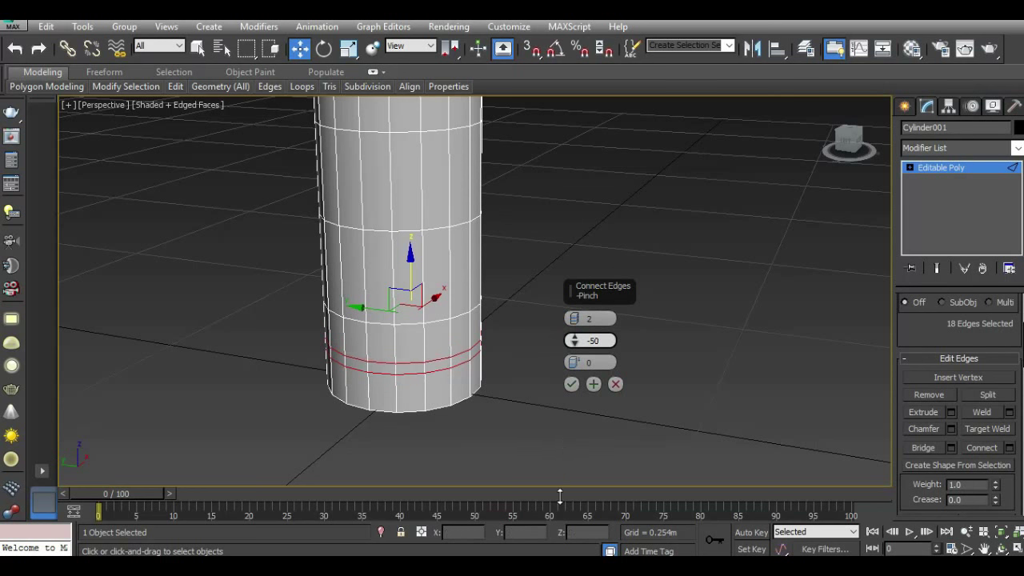
{"action": "left_click_drag", "start_coordinate": [574, 339], "coordinate": [574, 361]}
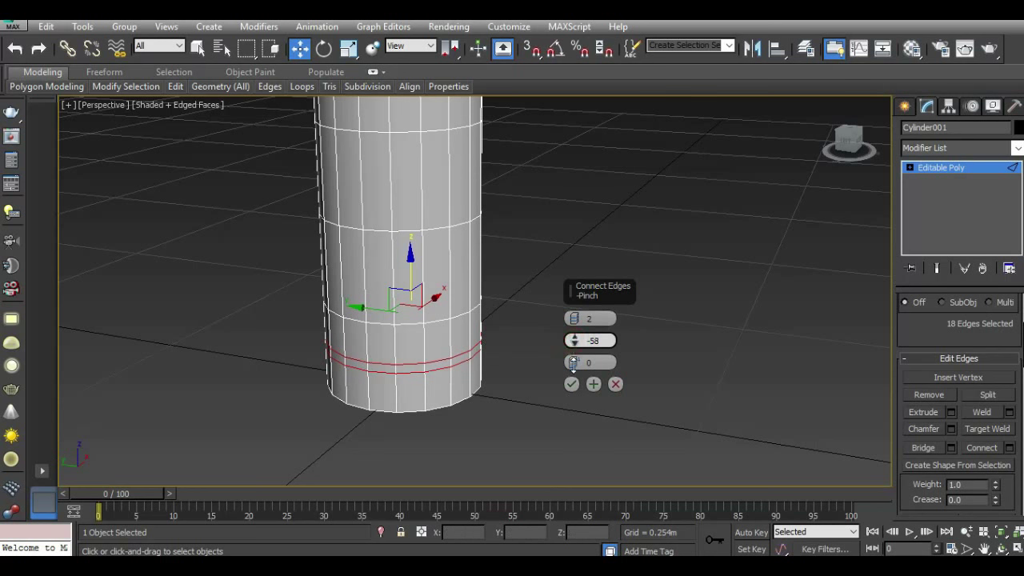
{"action": "left_click", "coordinate": [572, 385]}
{"action": "left_click", "coordinate": [910, 167]}
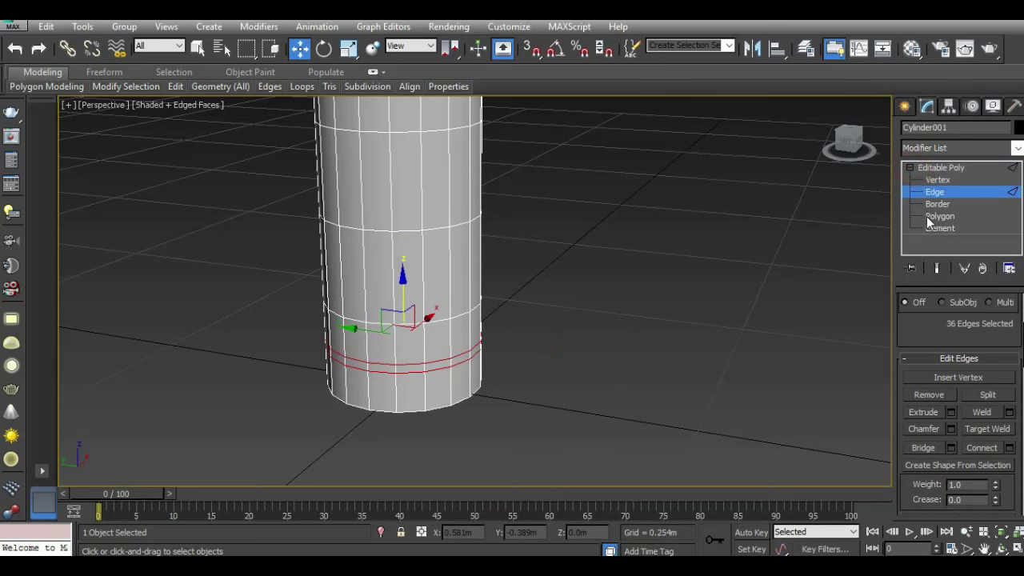
{"action": "left_click", "coordinate": [928, 215]}
Ring-select the two lower polygon bands of the column.
{"action": "left_click", "coordinate": [441, 342]}
{"action": "left_click", "coordinate": [436, 336], "text": "shift"}
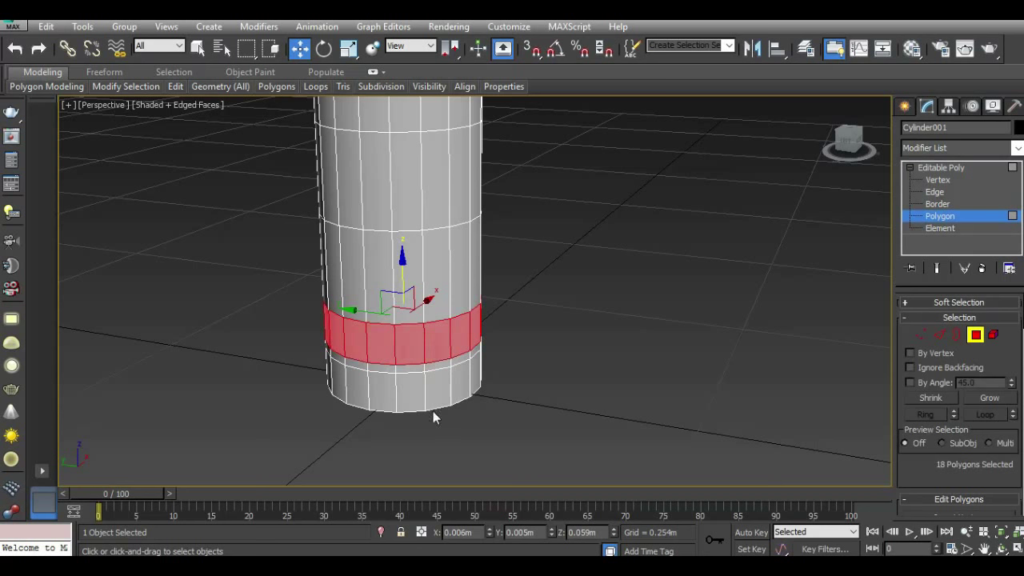
{"action": "left_click", "coordinate": [432, 395], "text": "ctrl"}
{"action": "left_click", "coordinate": [414, 395], "text": "shift"}
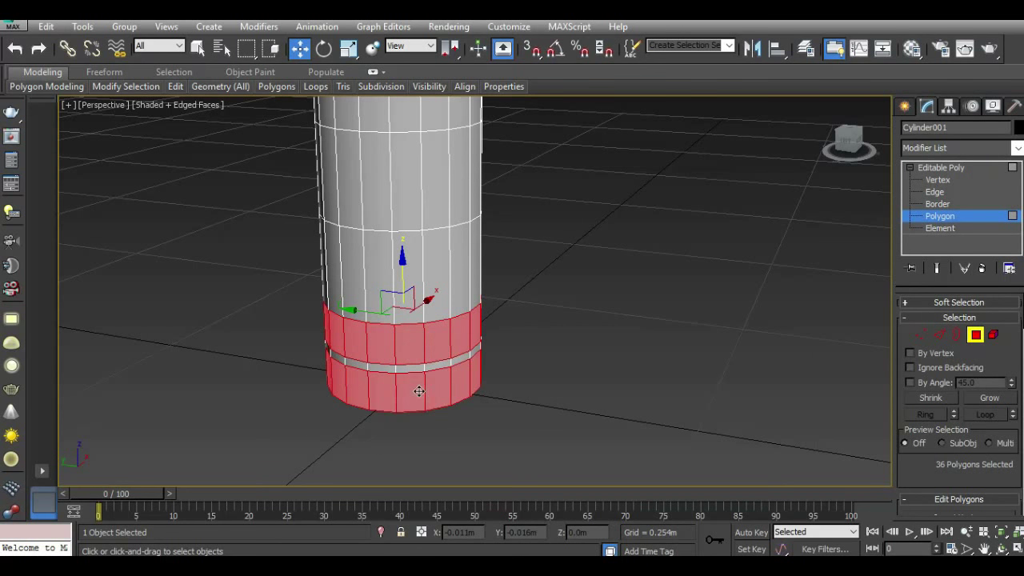
{"action": "scroll", "coordinate": [418, 391], "scroll_direction": "up", "scroll_amount": 2}
{"action": "scroll", "coordinate": [992, 431], "scroll_direction": "down", "scroll_amount": 3}
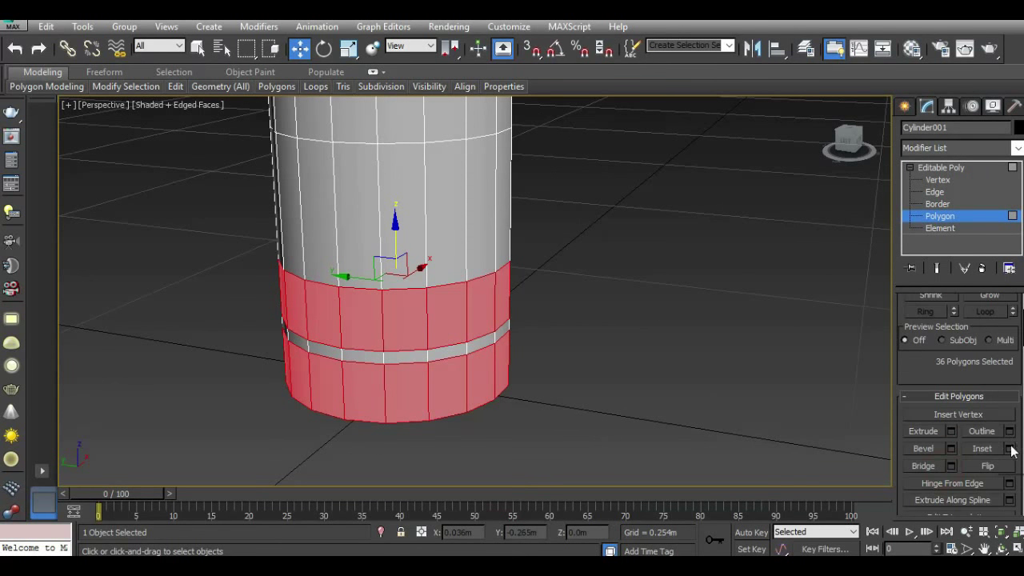
Try a 0.003m inset on the bands and cancel it.
{"action": "left_click", "coordinate": [1009, 449]}
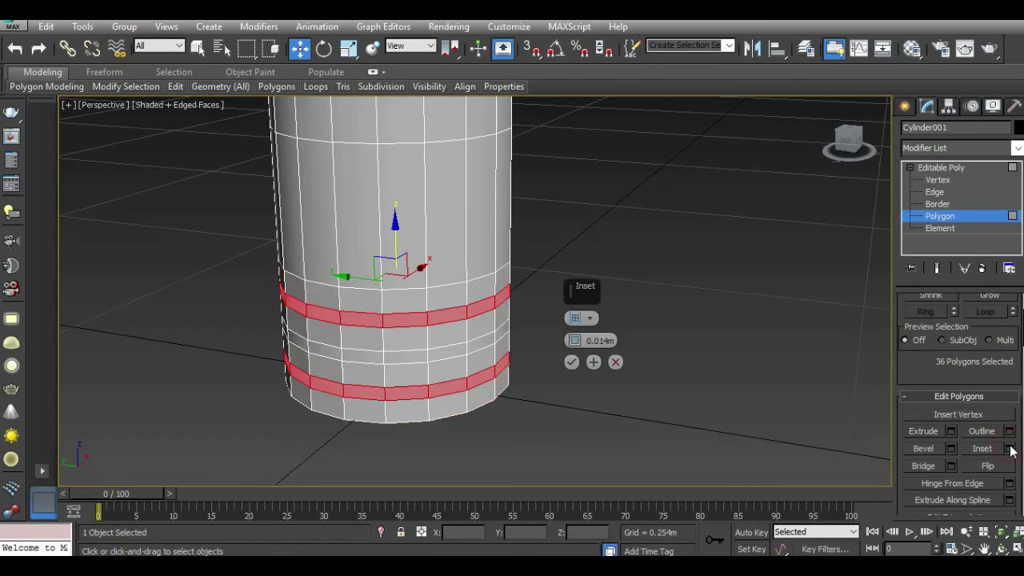
{"action": "right_click", "coordinate": [575, 341]}
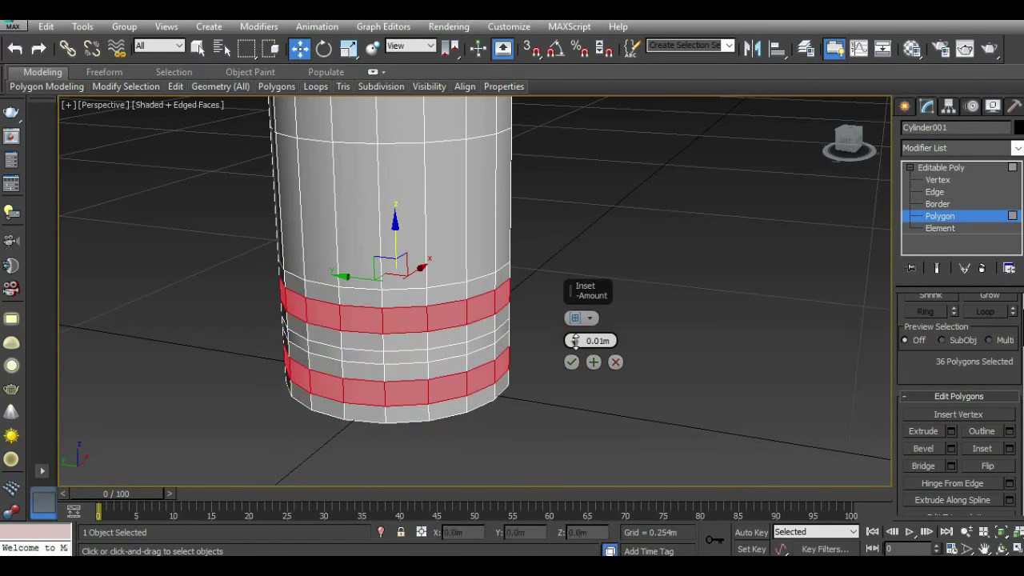
{"action": "left_click_drag", "start_coordinate": [575, 341], "coordinate": [610, 362]}
{"action": "left_click", "coordinate": [615, 362]}
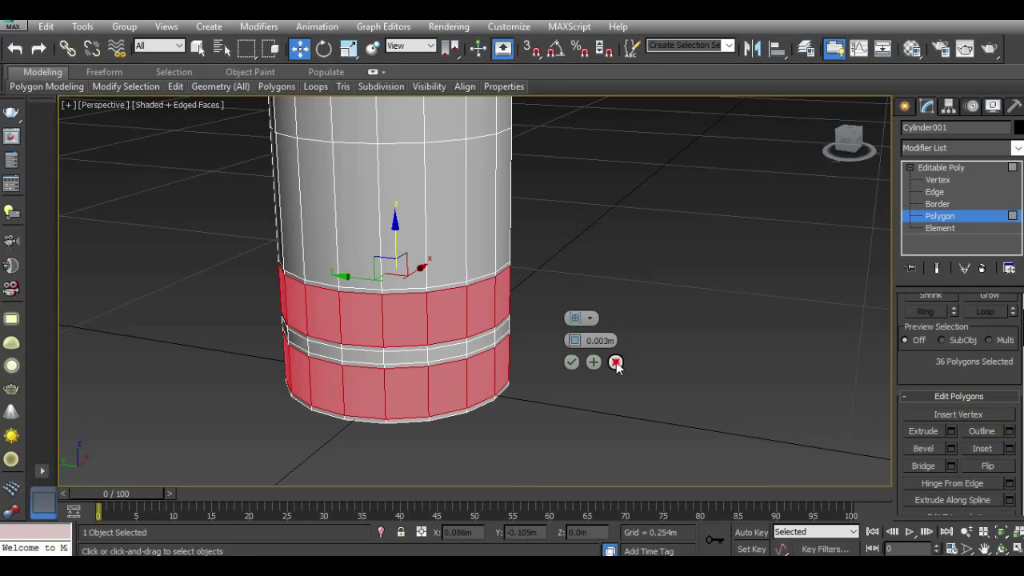
Extrude the bands outward 0.012m along Local Normal.
{"action": "left_click", "coordinate": [951, 431]}
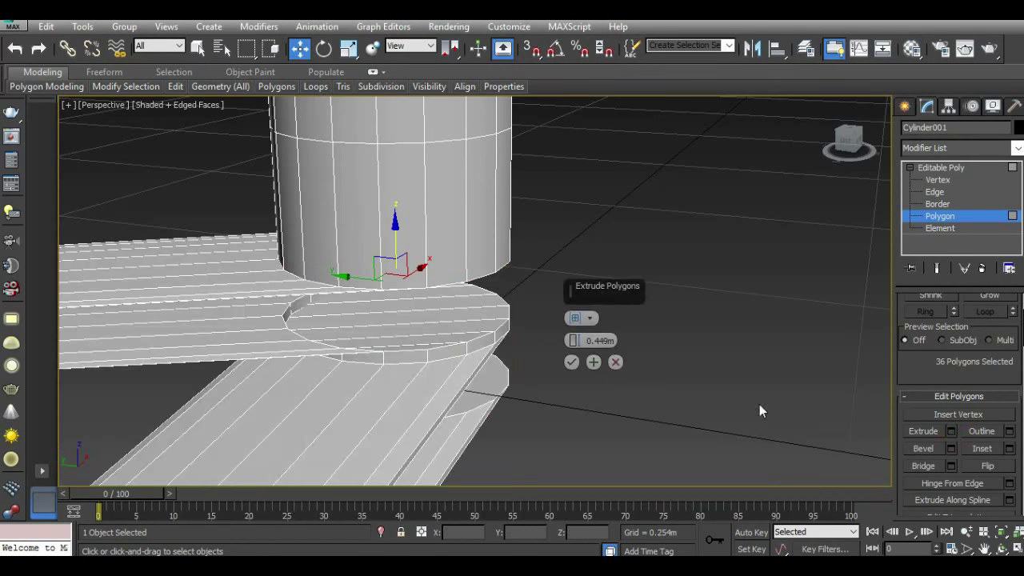
{"action": "left_click", "coordinate": [575, 319]}
{"action": "left_click_drag", "start_coordinate": [573, 340], "coordinate": [592, 421]}
{"action": "left_click_drag", "start_coordinate": [848, 143], "coordinate": [473, 261]}
{"action": "scroll", "coordinate": [466, 172], "scroll_direction": "up", "scroll_amount": 2}
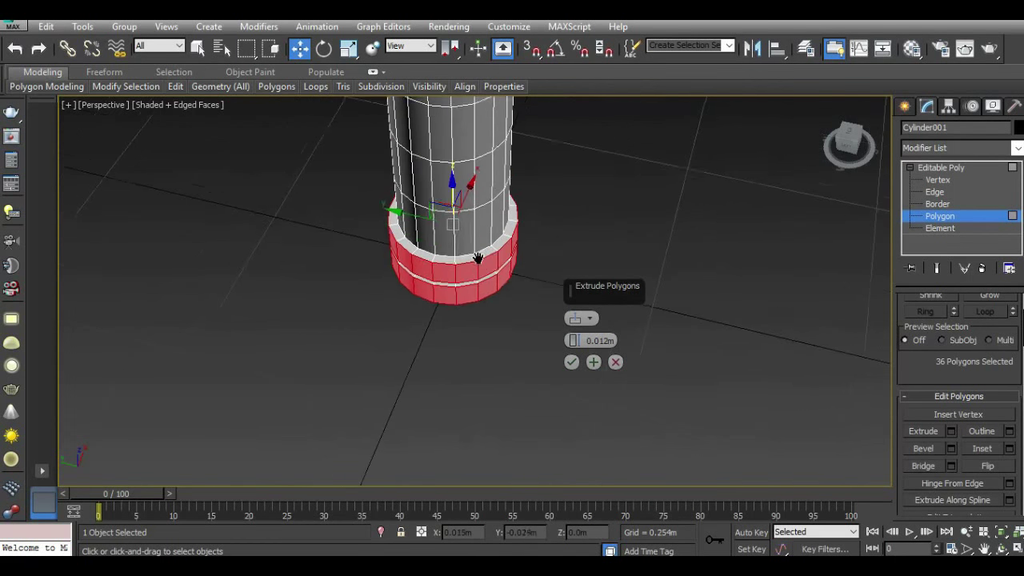
{"action": "scroll", "coordinate": [466, 172], "scroll_direction": "up", "scroll_amount": 2}
{"action": "scroll", "coordinate": [466, 172], "scroll_direction": "up", "scroll_amount": 2}
{"action": "left_click", "coordinate": [570, 362]}
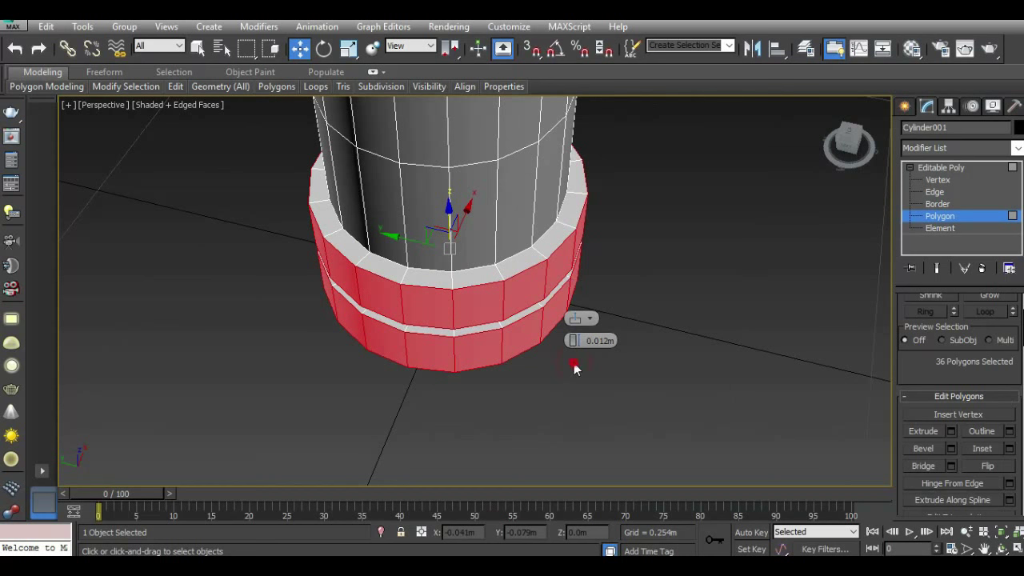
Inset the extruded bands by 0.007m to give each a border.
{"action": "left_click", "coordinate": [1009, 448]}
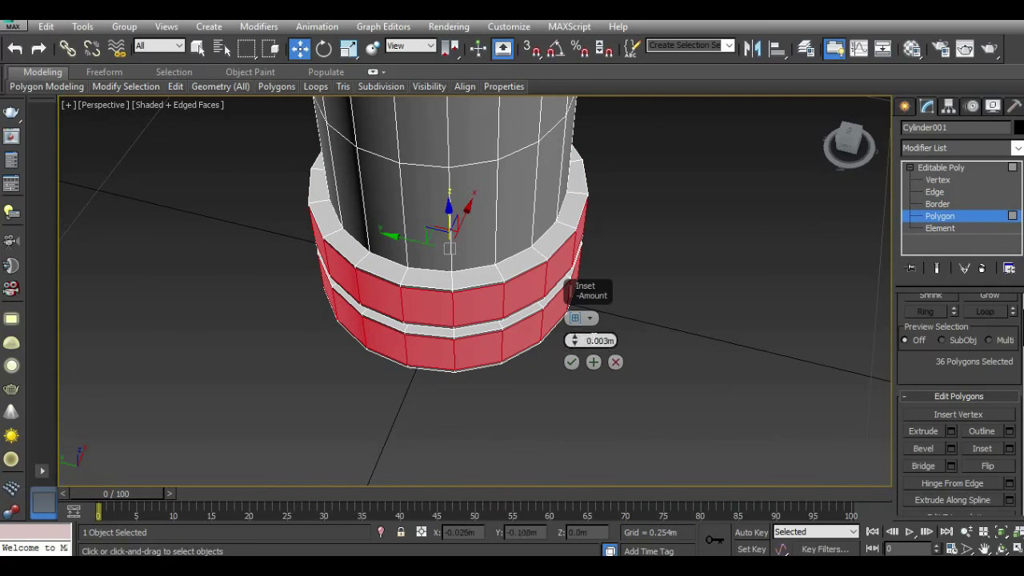
{"action": "left_click_drag", "start_coordinate": [849, 144], "coordinate": [849, 120]}
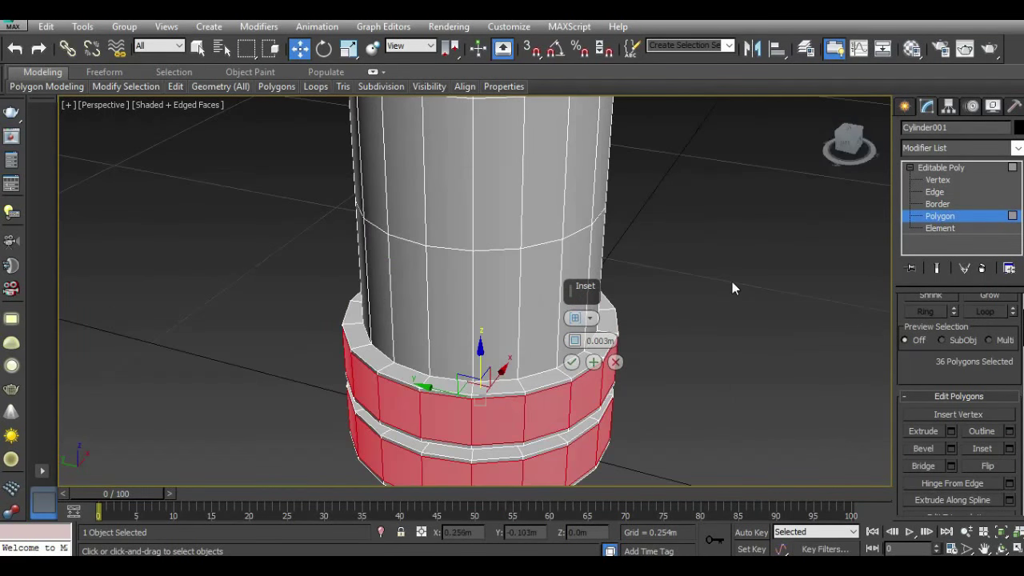
{"action": "middle_click_drag", "start_coordinate": [732, 282], "coordinate": [715, 194], "text": "alt"}
{"action": "left_click_drag", "start_coordinate": [571, 340], "coordinate": [571, 340]}
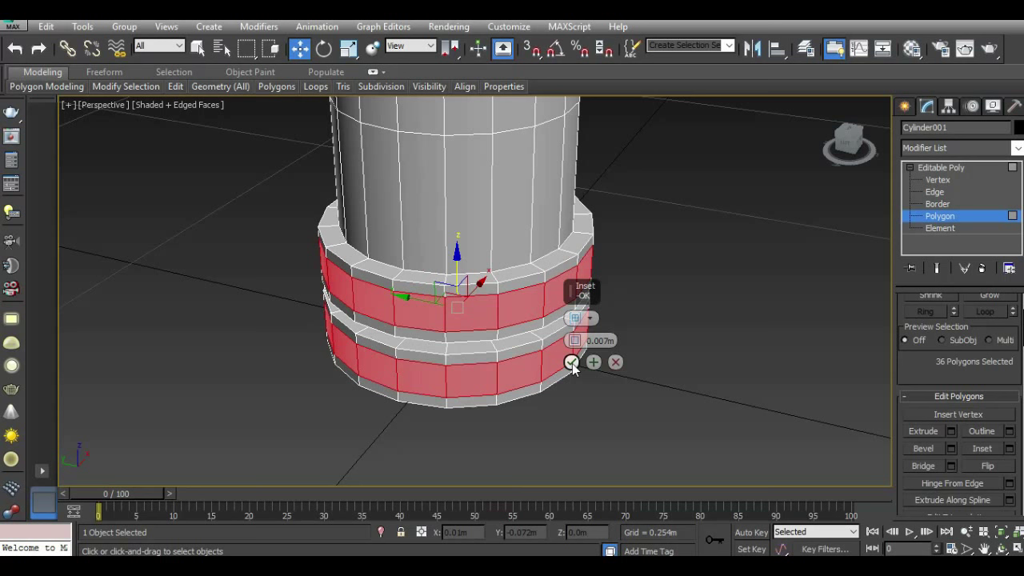
{"action": "left_click", "coordinate": [571, 362]}
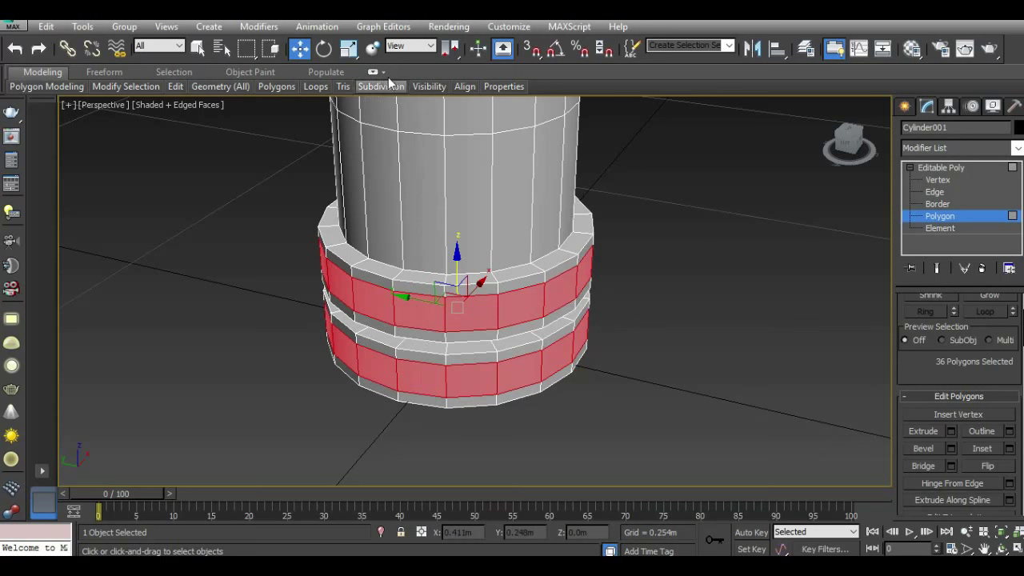
Scale the two base bands slightly outward with Uniform Scale.
{"action": "left_click", "coordinate": [348, 48]}
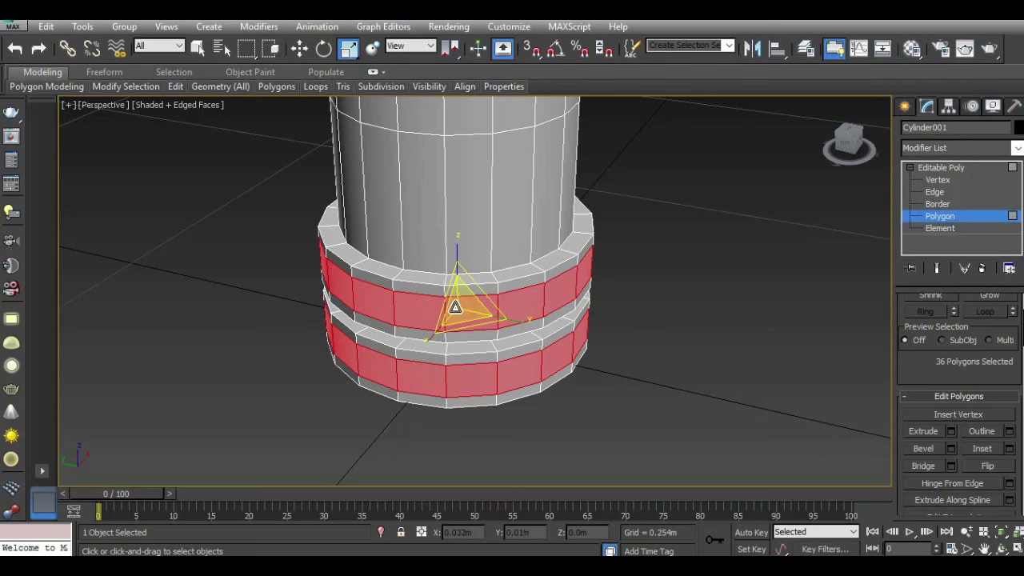
{"action": "left_click_drag", "start_coordinate": [452, 310], "coordinate": [453, 304]}
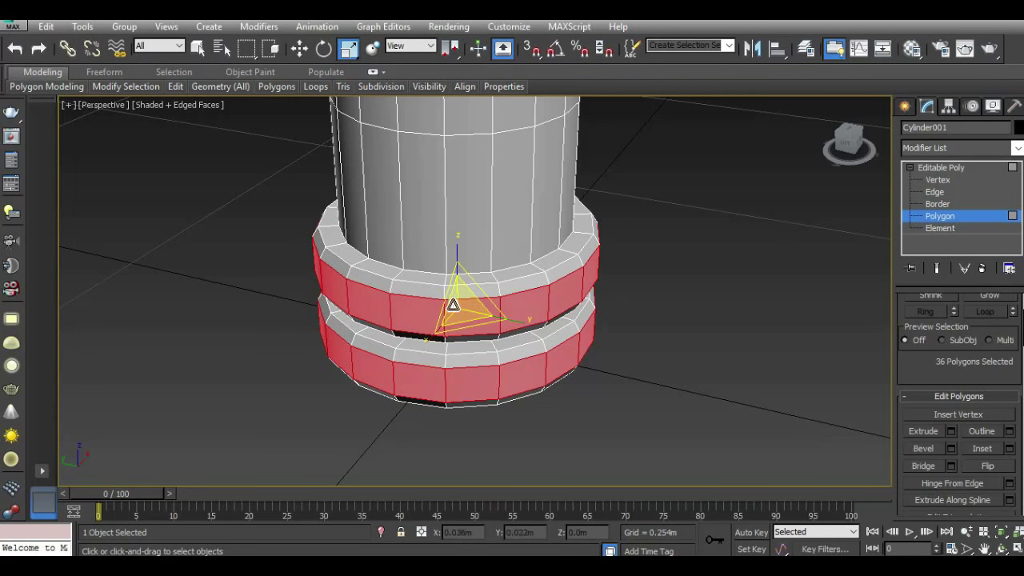
{"action": "left_click", "coordinate": [943, 169]}
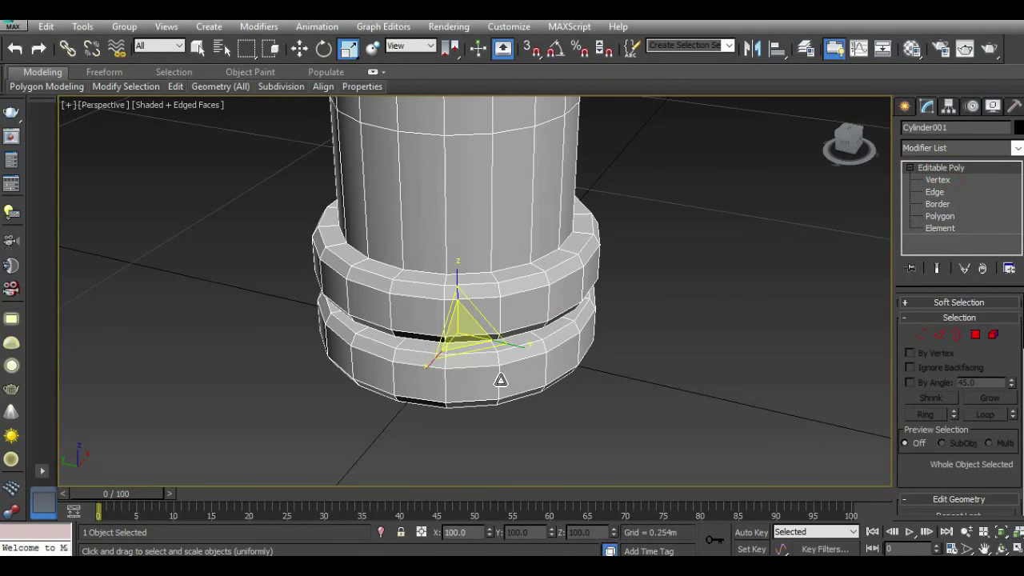
Add a Swift Loop edge loop near the top of the wide column section.
{"action": "scroll", "coordinate": [500, 379], "scroll_direction": "down", "scroll_amount": 3}
{"action": "scroll", "coordinate": [491, 393], "scroll_direction": "down", "scroll_amount": 2}
{"action": "middle_click_drag", "start_coordinate": [491, 392], "coordinate": [490, 267], "text": "alt"}
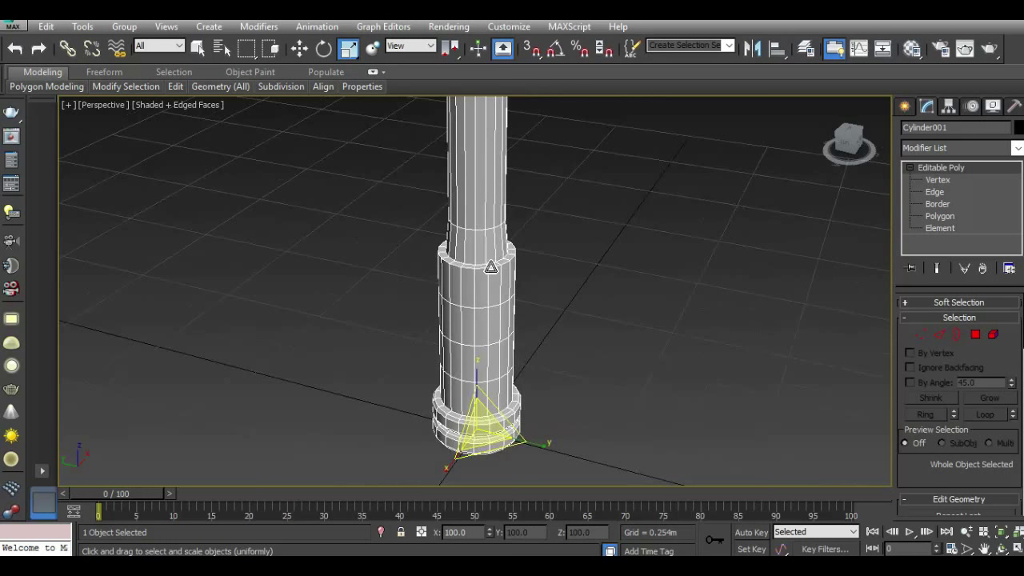
{"action": "scroll", "coordinate": [472, 274], "scroll_direction": "up", "scroll_amount": 5}
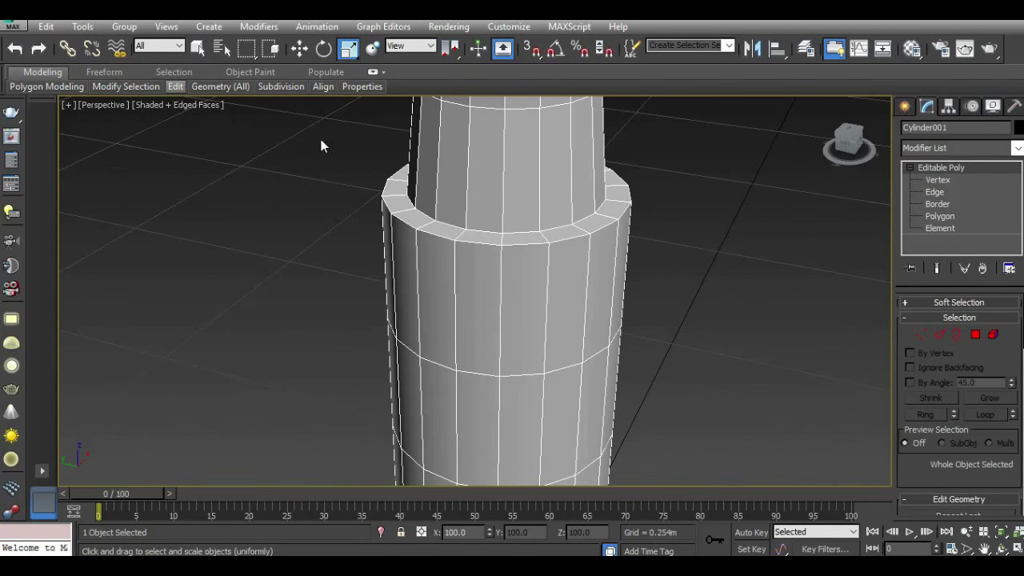
{"action": "left_click", "coordinate": [298, 124]}
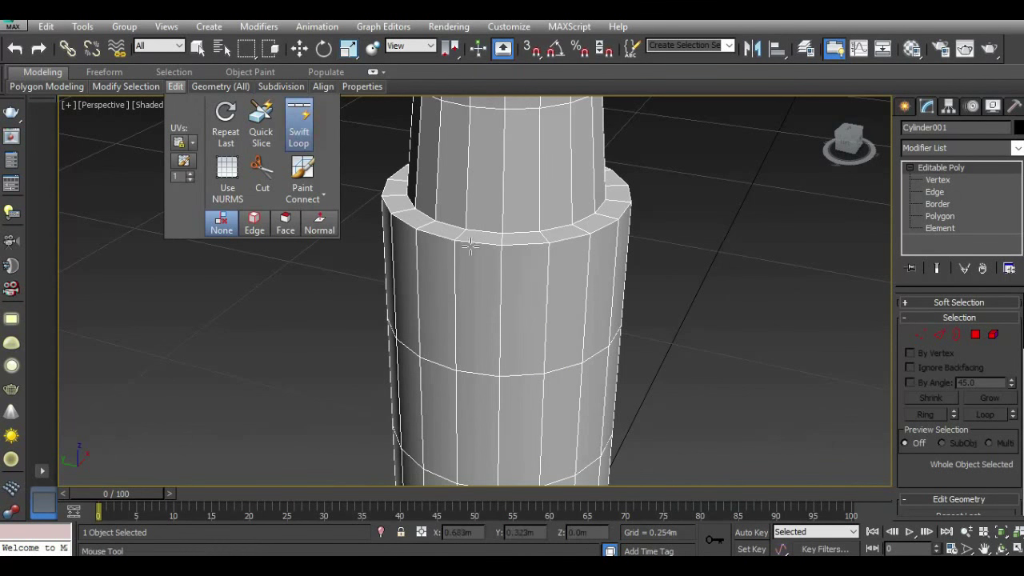
{"action": "scroll", "coordinate": [480, 276], "scroll_direction": "down", "scroll_amount": 3}
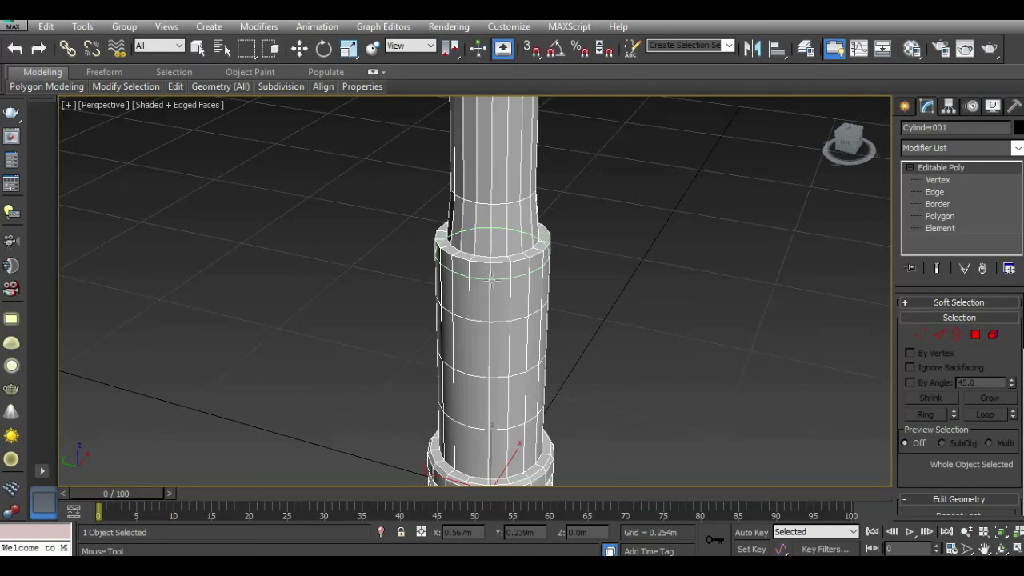
{"action": "left_click", "coordinate": [492, 278]}
Ring-select the 18 faces just under the wide section's top.
{"action": "key", "text": "w"}
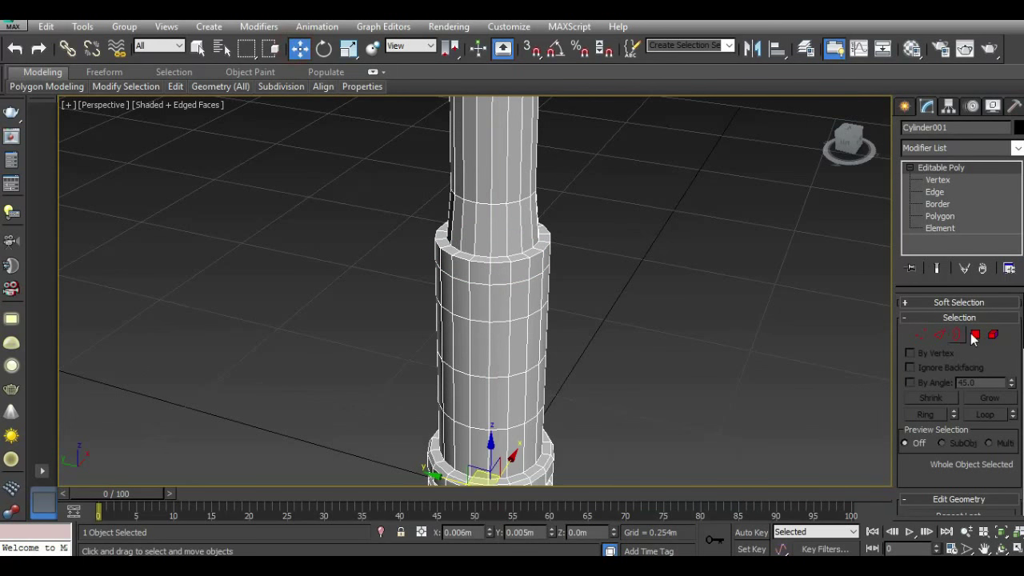
{"action": "left_click", "coordinate": [974, 335]}
{"action": "left_click", "coordinate": [498, 274]}
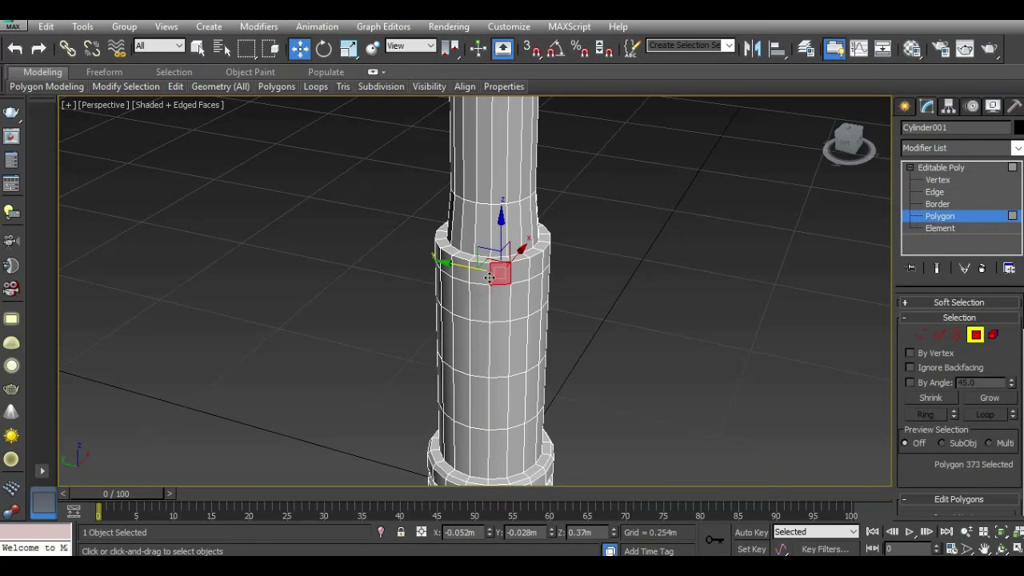
{"action": "left_click", "coordinate": [524, 276], "text": "shift"}
Preview a 0.023m outward extrusion of the face ring, cancel it, and go to Edge level.
{"action": "scroll", "coordinate": [512, 272], "scroll_direction": "up", "scroll_amount": 4}
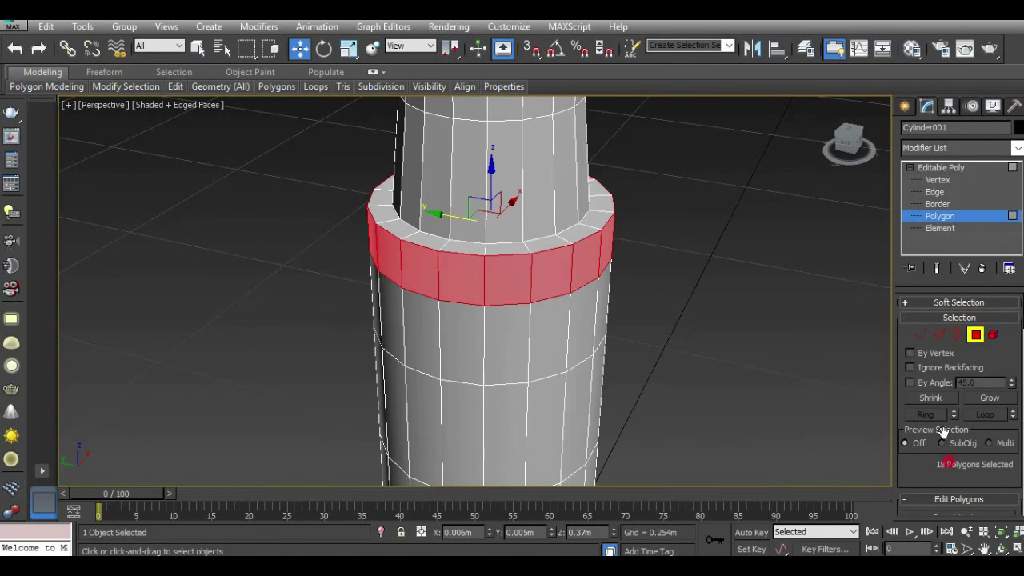
{"action": "scroll", "coordinate": [942, 432], "scroll_direction": "down", "scroll_amount": 3}
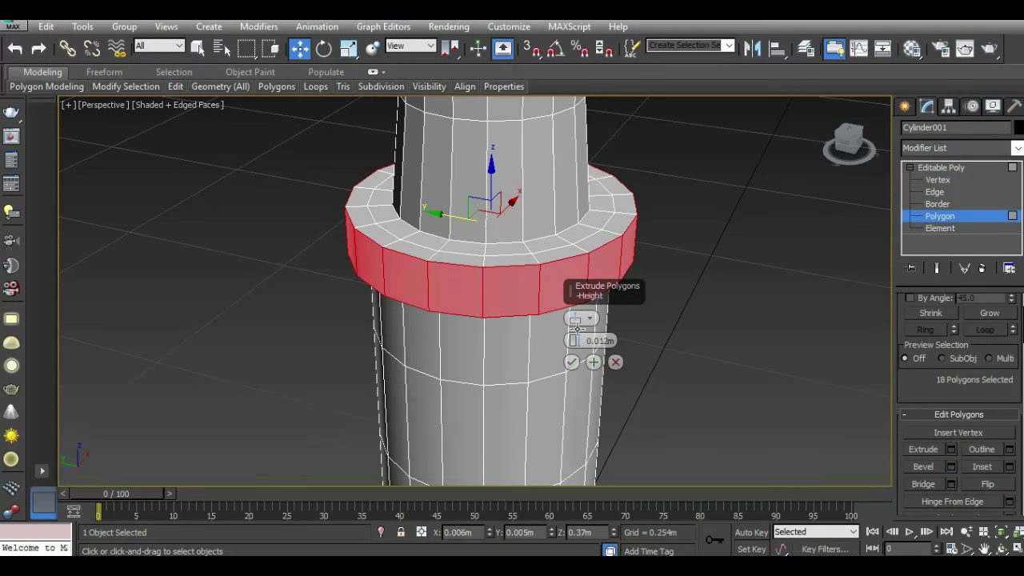
{"action": "left_click_drag", "start_coordinate": [573, 342], "coordinate": [573, 339]}
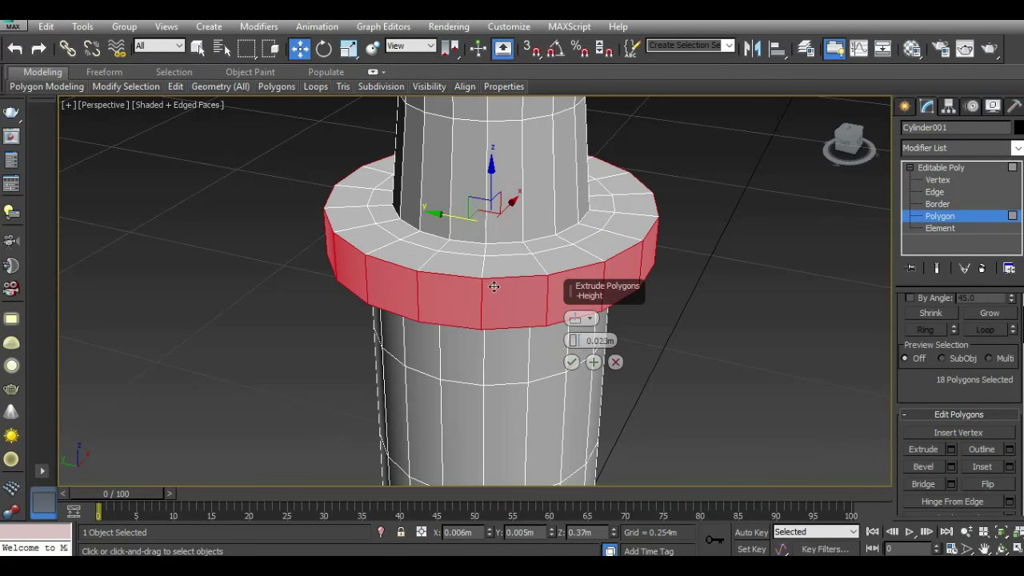
{"action": "scroll", "coordinate": [489, 286], "scroll_direction": "down", "scroll_amount": 3}
{"action": "scroll", "coordinate": [489, 288], "scroll_direction": "down", "scroll_amount": 2}
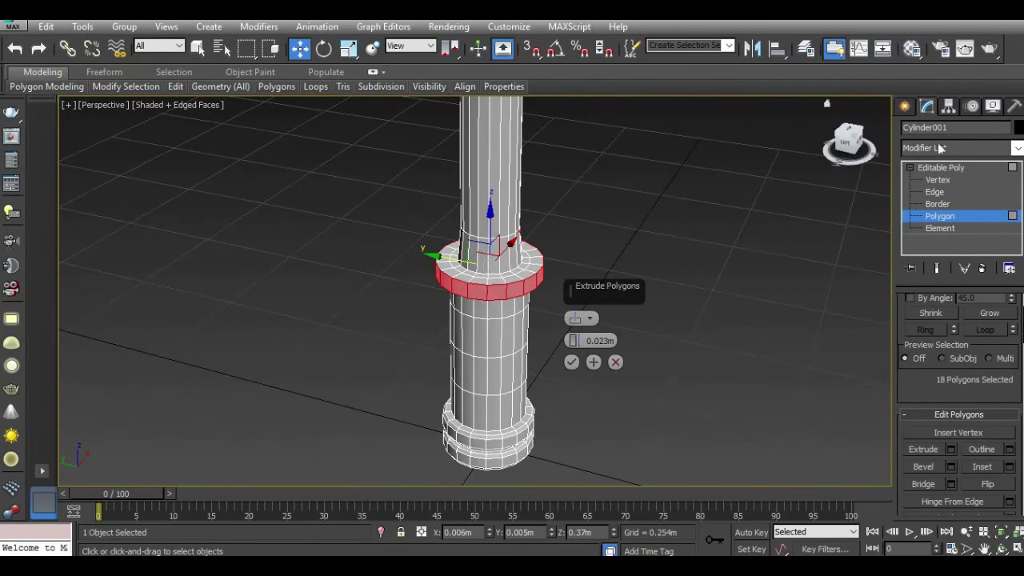
{"action": "left_click_drag", "start_coordinate": [854, 147], "coordinate": [848, 154]}
{"action": "left_click", "coordinate": [616, 362]}
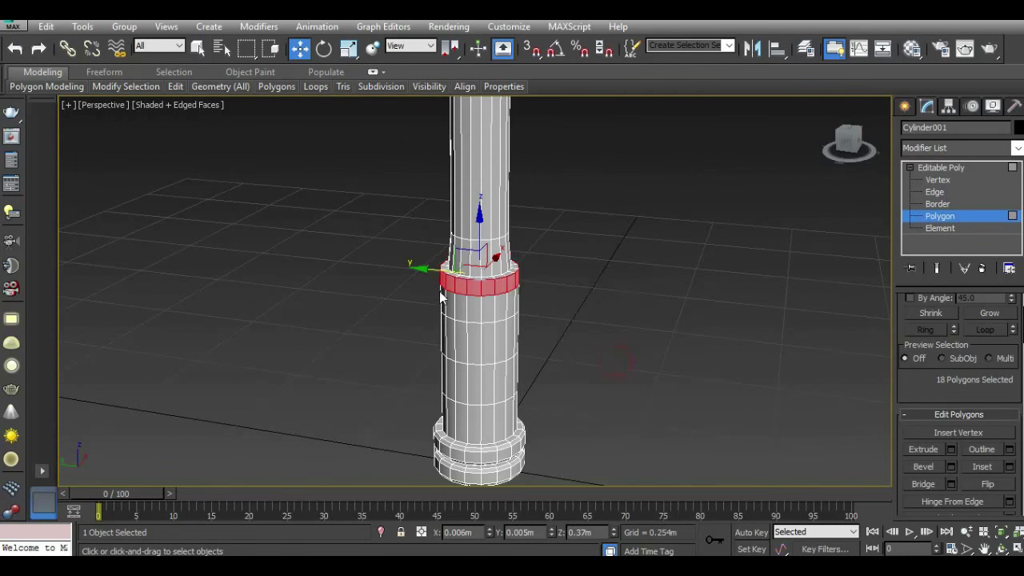
{"action": "scroll", "coordinate": [466, 286], "scroll_direction": "up", "scroll_amount": 3}
{"action": "left_click", "coordinate": [934, 192]}
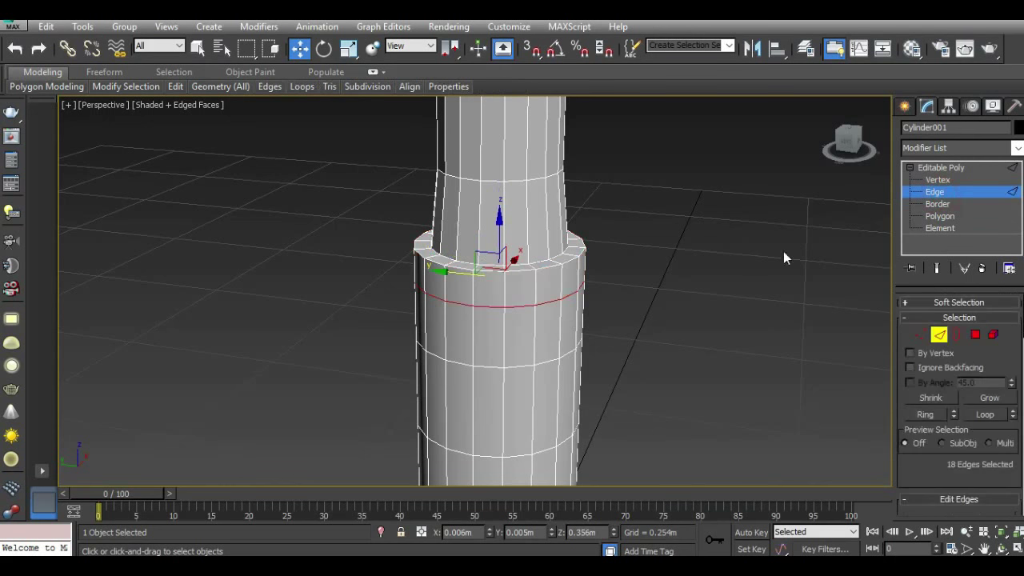
Slide the new edge loop down with the Edge constraint, making the top band taller.
{"action": "mouse_move", "coordinate": [175, 86]}
{"action": "left_click", "coordinate": [254, 218]}
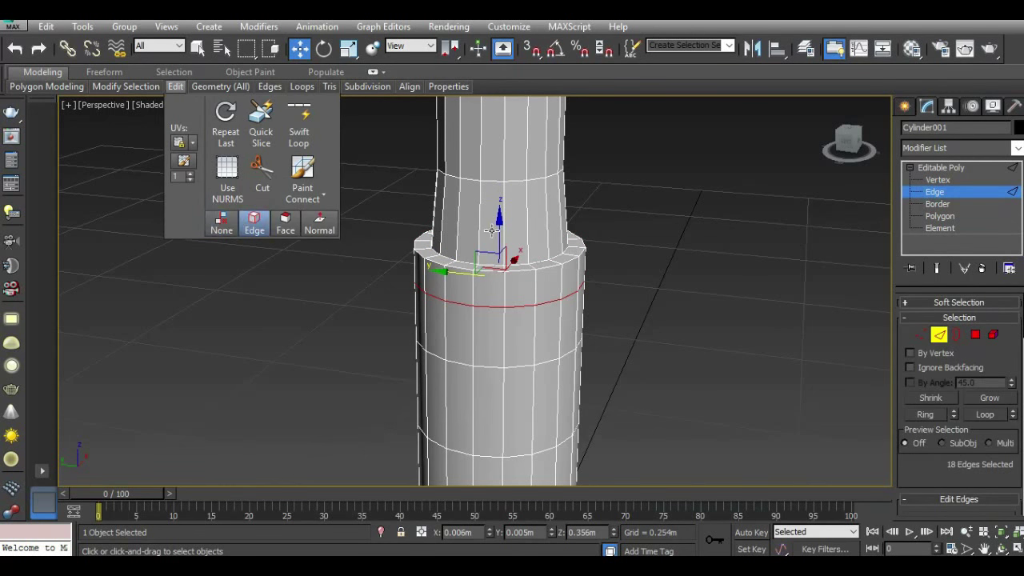
{"action": "left_click_drag", "start_coordinate": [497, 236], "coordinate": [636, 285]}
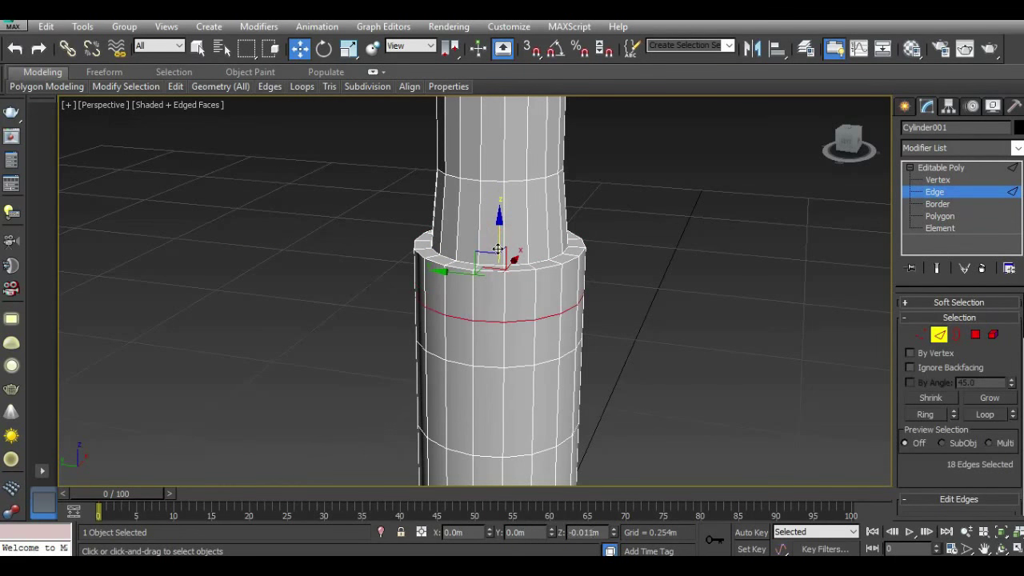
{"action": "left_click", "coordinate": [975, 333]}
{"action": "left_click", "coordinate": [221, 222]}
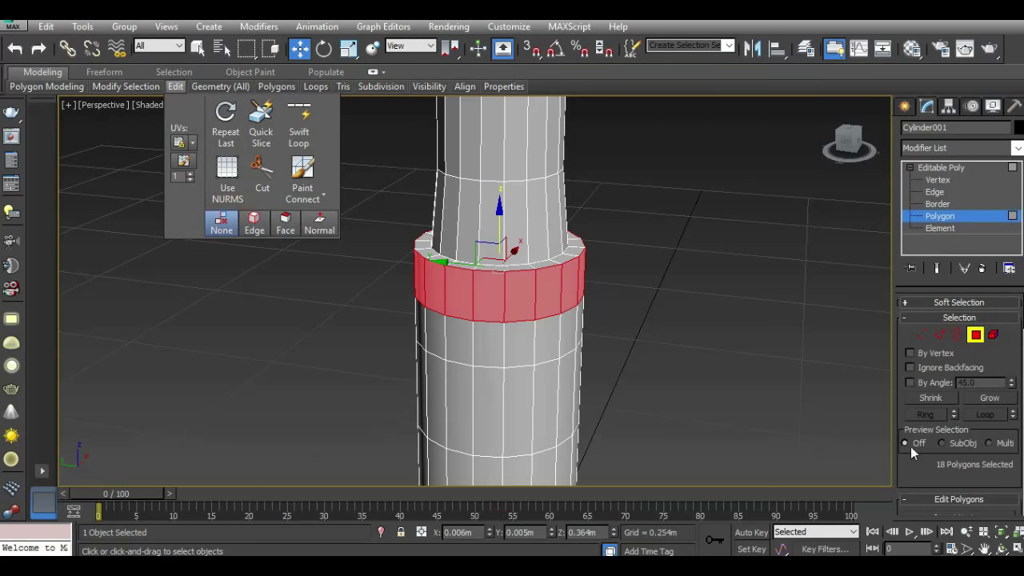
Extrude the face ring outward, then undo that extrusion.
{"action": "left_click_drag", "start_coordinate": [939, 462], "coordinate": [949, 361]}
{"action": "left_click", "coordinate": [951, 430]}
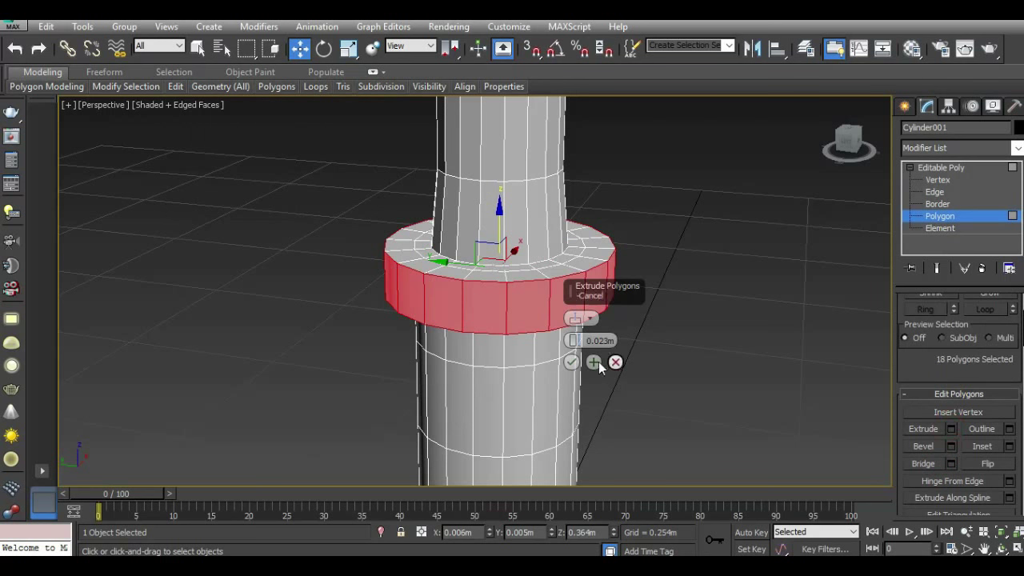
{"action": "left_click", "coordinate": [572, 362]}
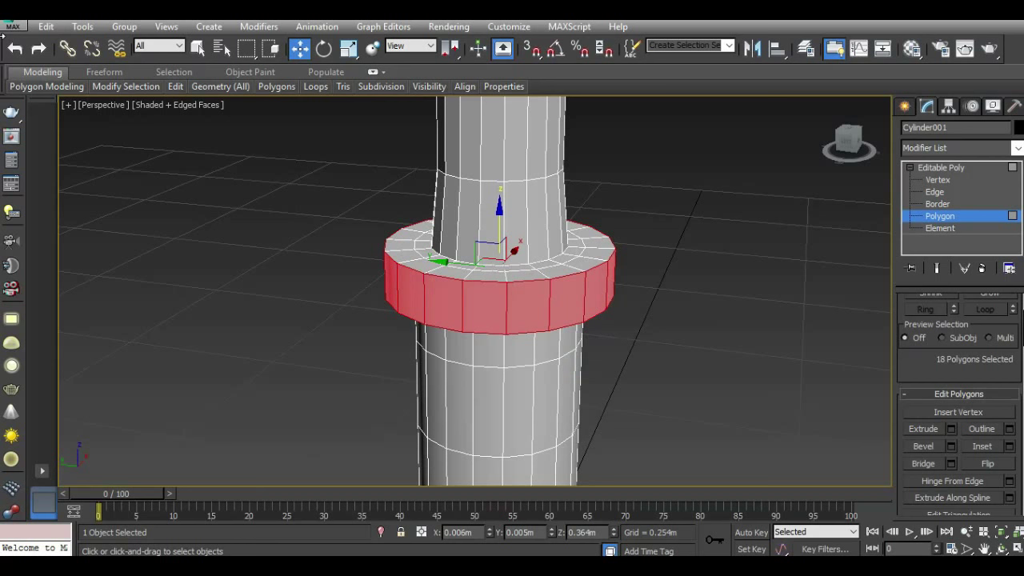
{"action": "left_click", "coordinate": [14, 48]}
Bevel the 18-face band by Local Normal with height 0.016m and outline -0.01m.
{"action": "left_click", "coordinate": [950, 446]}
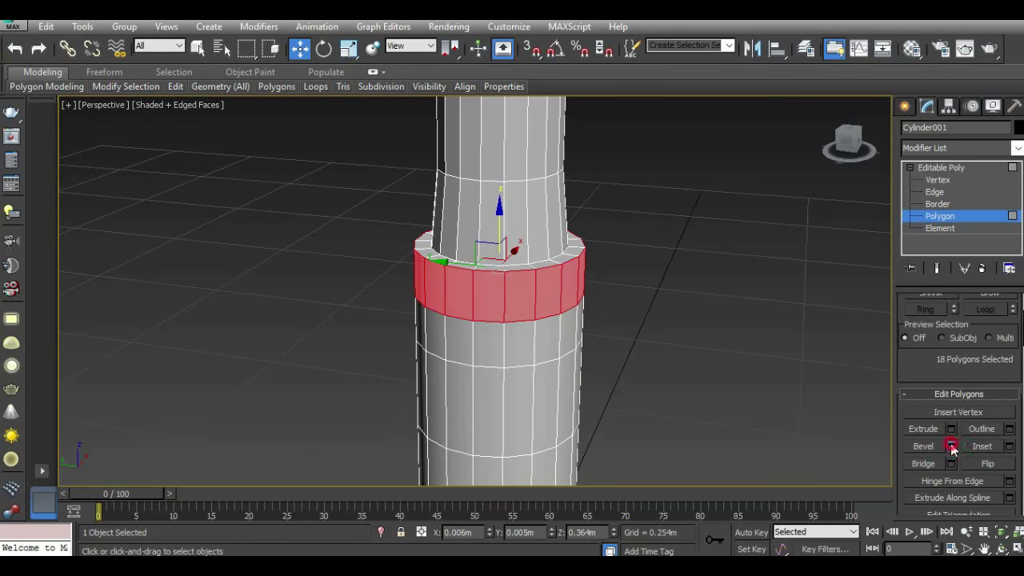
{"action": "left_click", "coordinate": [574, 318]}
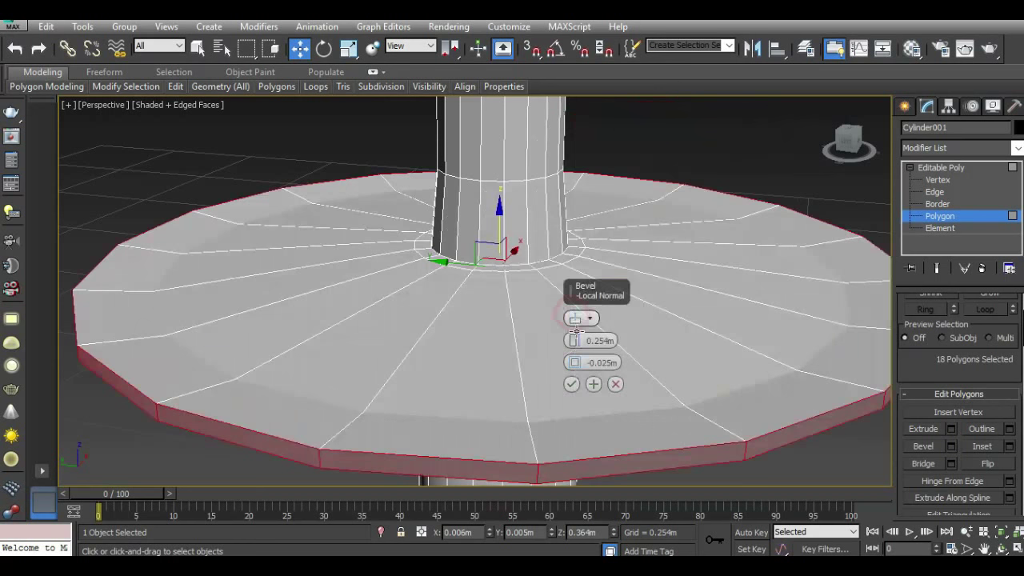
{"action": "mouse_move", "coordinate": [574, 340]}
{"action": "left_mouse_down"}
{"action": "mouse_move", "coordinate": [583, 394]}
{"action": "mouse_move", "coordinate": [574, 340]}
{"action": "left_mouse_up"}
{"action": "scroll", "coordinate": [580, 376], "scroll_direction": "up", "scroll_amount": 2}
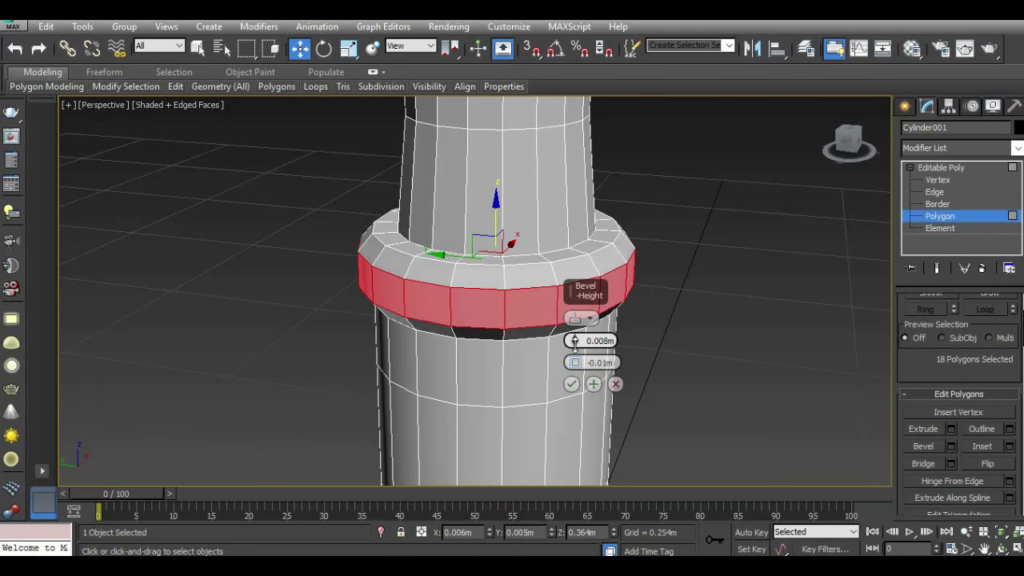
{"action": "scroll", "coordinate": [518, 320], "scroll_direction": "down", "scroll_amount": 3}
{"action": "left_click", "coordinate": [846, 150]}
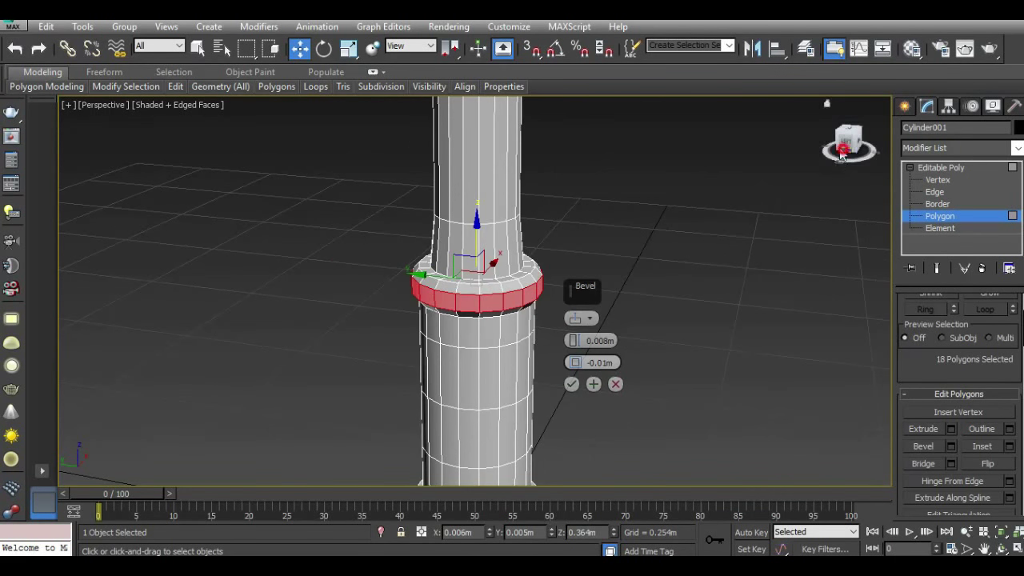
{"action": "middle_click_drag", "start_coordinate": [517, 320], "coordinate": [649, 279], "text": "alt"}
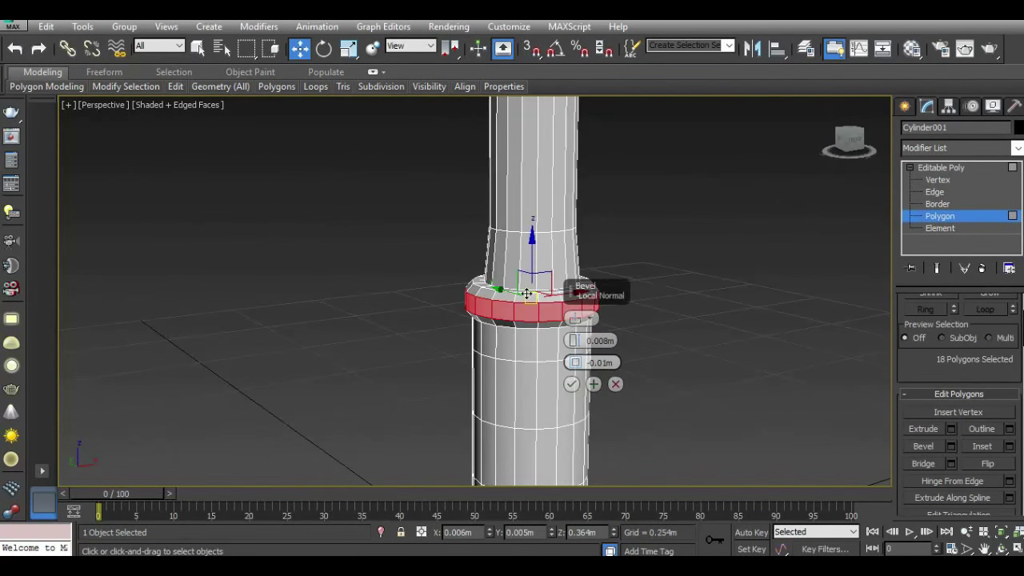
{"action": "scroll", "coordinate": [582, 346], "scroll_direction": "up", "scroll_amount": 2}
{"action": "left_click_drag", "start_coordinate": [575, 341], "coordinate": [573, 340]}
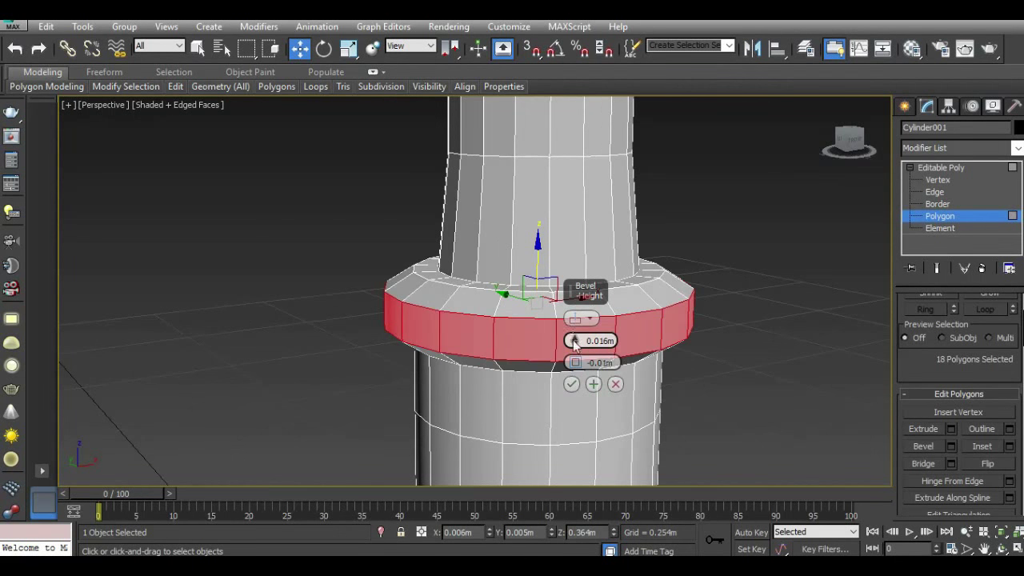
{"action": "scroll", "coordinate": [573, 340], "scroll_direction": "down", "scroll_amount": 2}
{"action": "scroll", "coordinate": [573, 340], "scroll_direction": "down", "scroll_amount": 1}
{"action": "left_click", "coordinate": [571, 384]}
Return to the whole-object level and deselect the column.
{"action": "scroll", "coordinate": [531, 309], "scroll_direction": "down", "scroll_amount": 1}
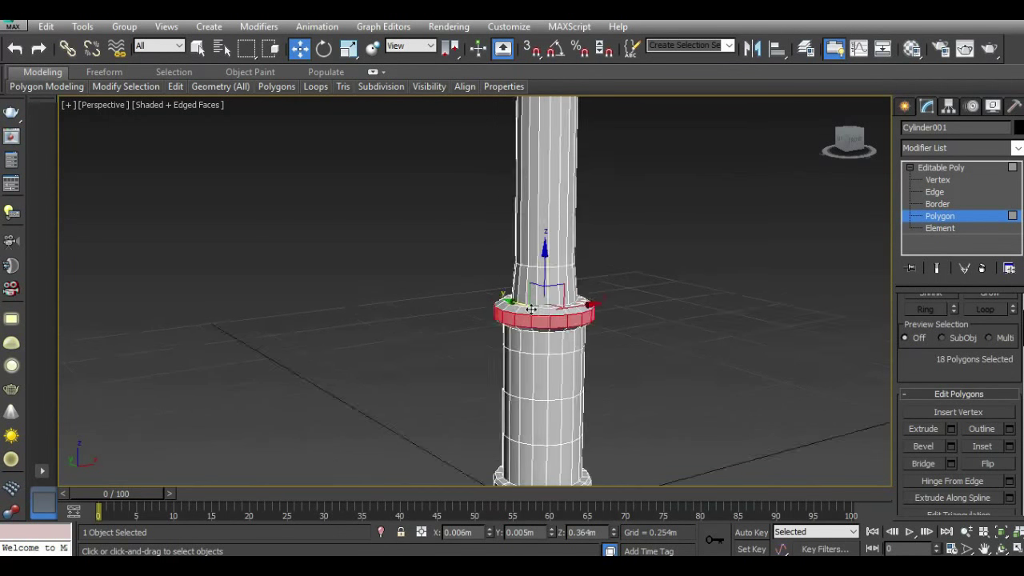
{"action": "scroll", "coordinate": [531, 309], "scroll_direction": "down", "scroll_amount": 2}
{"action": "left_click", "coordinate": [941, 168]}
{"action": "left_click", "coordinate": [704, 348]}
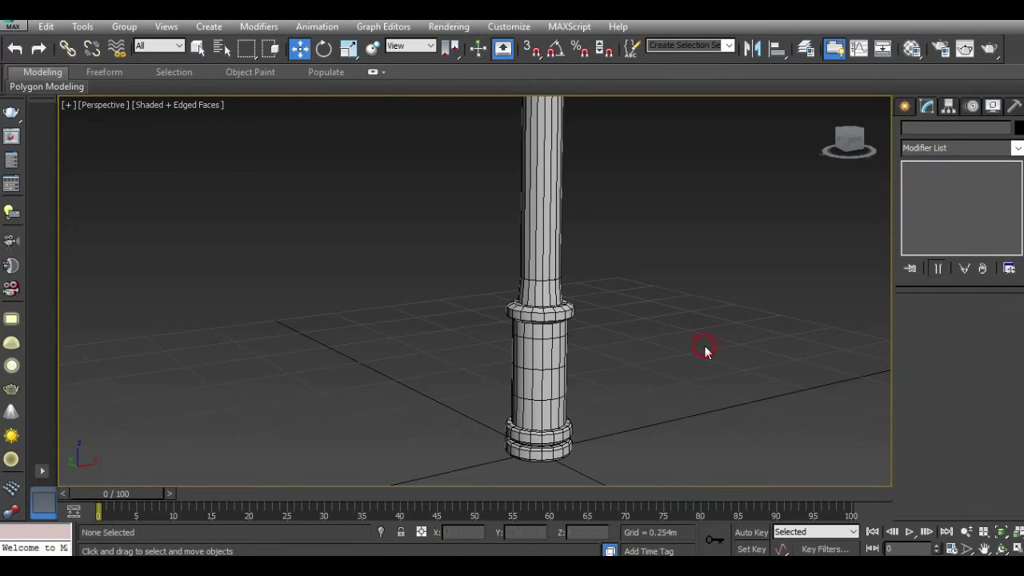
In Left view, select the 126 collar vertices and raise them slightly higher.
{"action": "left_click", "coordinate": [540, 360]}
{"action": "key", "text": "1"}
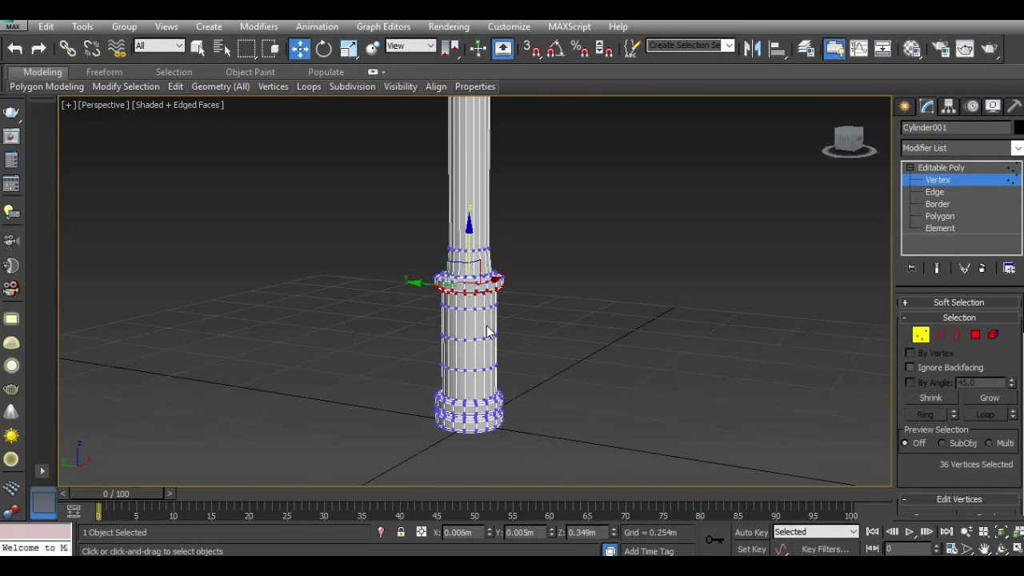
{"action": "key", "text": "l"}
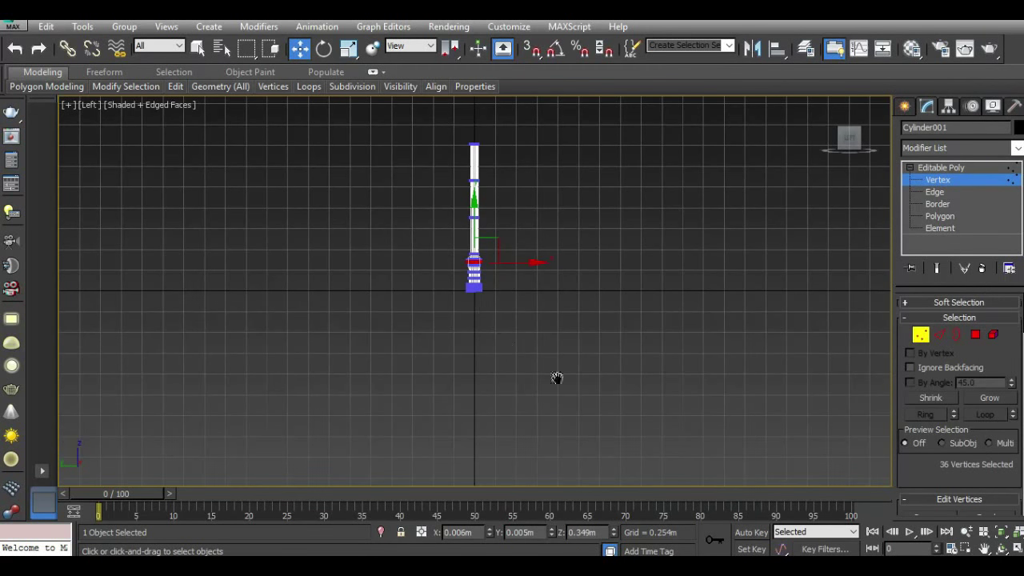
{"action": "scroll", "coordinate": [555, 320], "scroll_direction": "up", "scroll_amount": 3}
{"action": "scroll", "coordinate": [555, 320], "scroll_direction": "up", "scroll_amount": 3}
{"action": "left_click", "coordinate": [610, 283]}
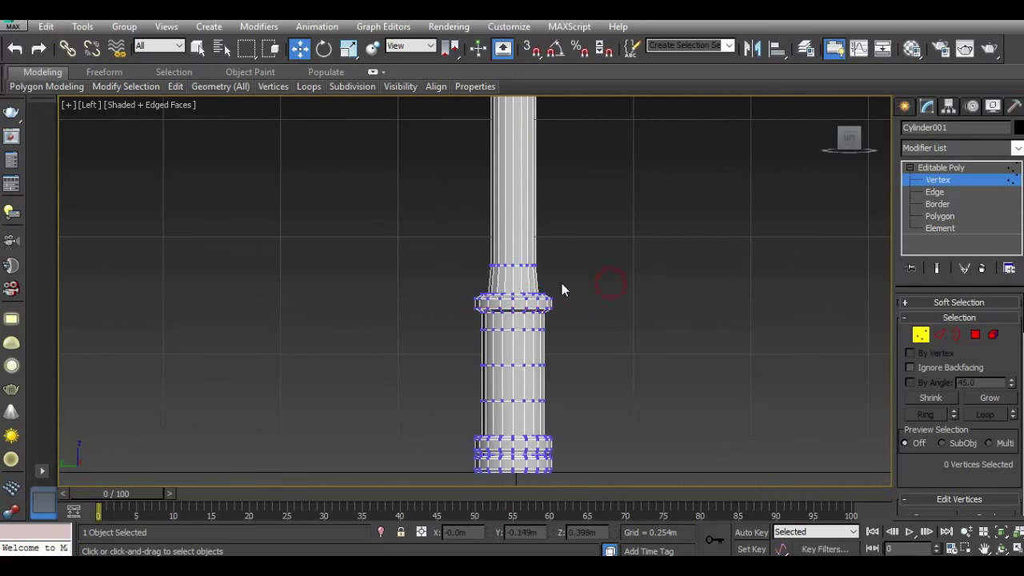
{"action": "scroll", "coordinate": [552, 288], "scroll_direction": "up", "scroll_amount": 2}
{"action": "scroll", "coordinate": [539, 302], "scroll_direction": "up", "scroll_amount": 2}
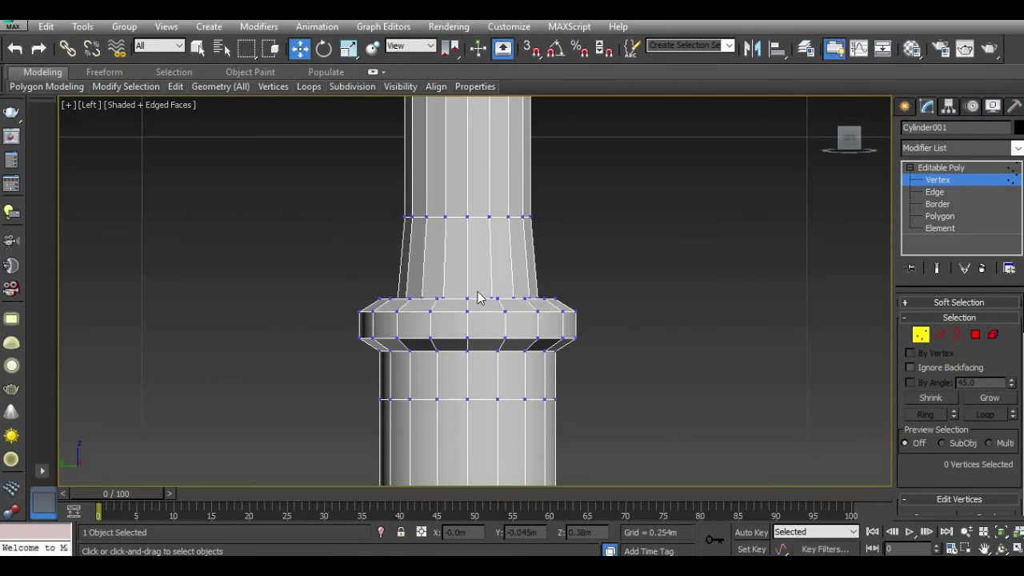
{"action": "left_click_drag", "start_coordinate": [638, 354], "coordinate": [697, 447]}
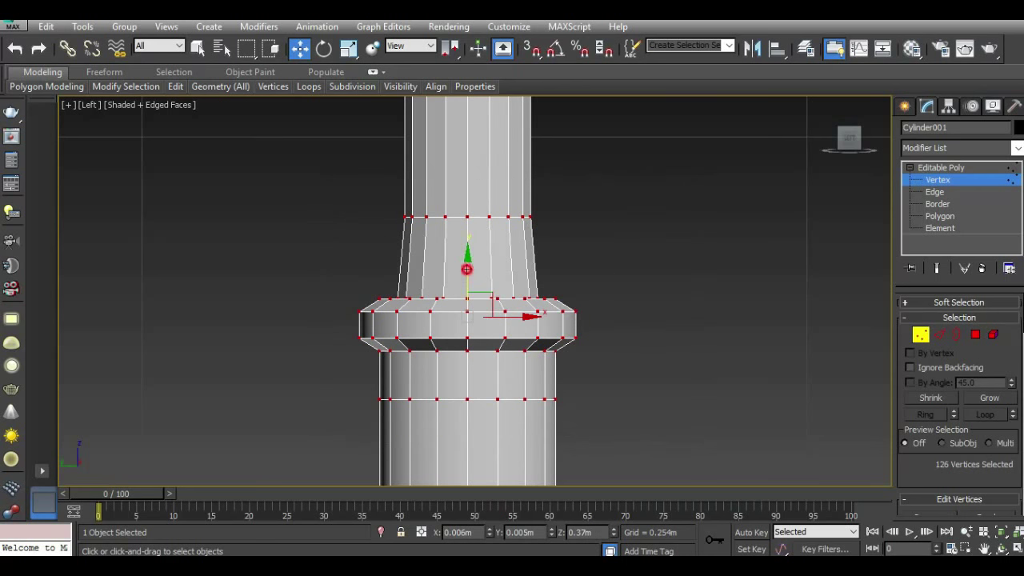
{"action": "left_click_drag", "start_coordinate": [466, 270], "coordinate": [469, 229]}
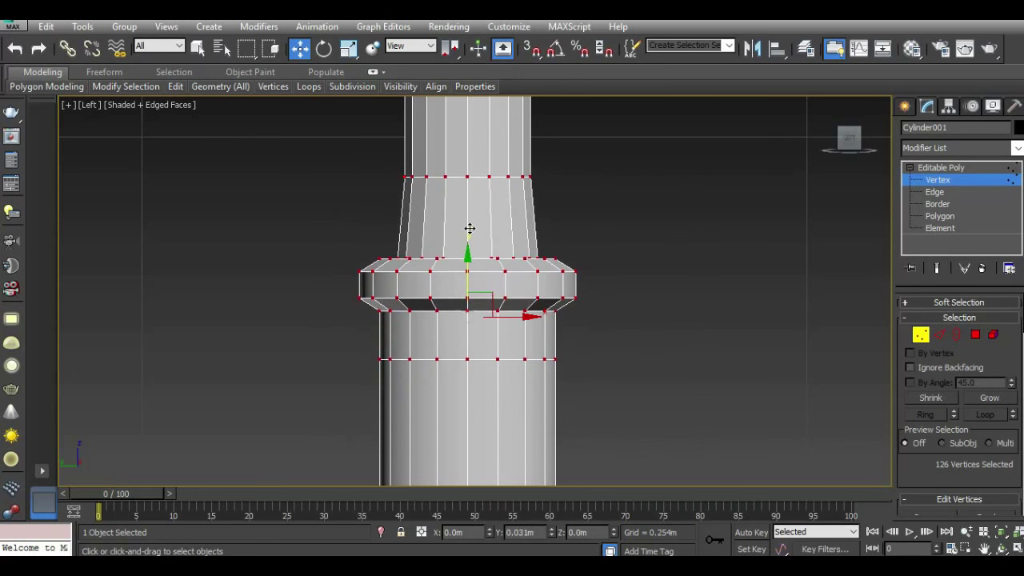
{"action": "scroll", "coordinate": [465, 237], "scroll_direction": "down", "scroll_amount": 5}
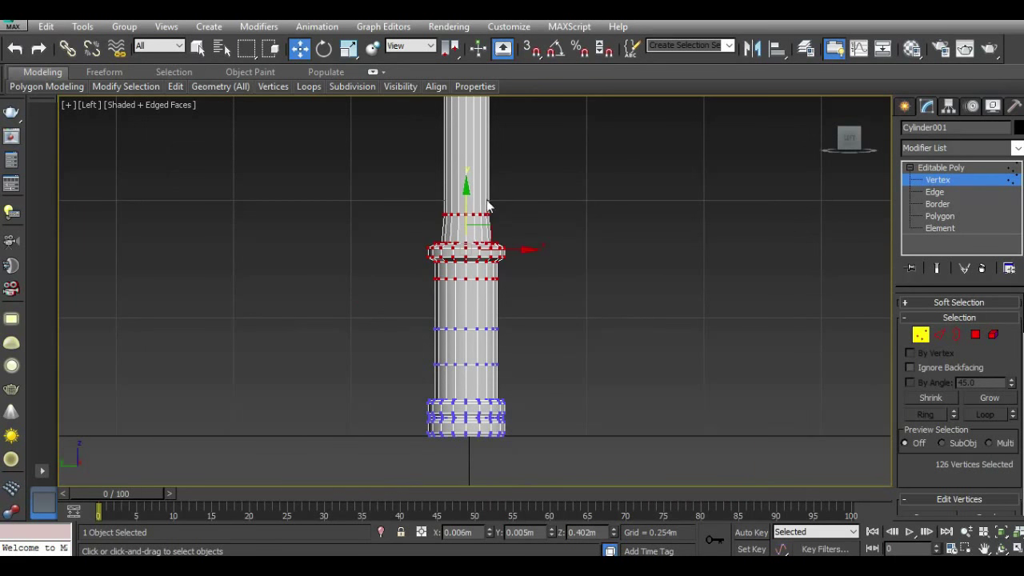
{"action": "left_click_drag", "start_coordinate": [466, 208], "coordinate": [467, 195]}
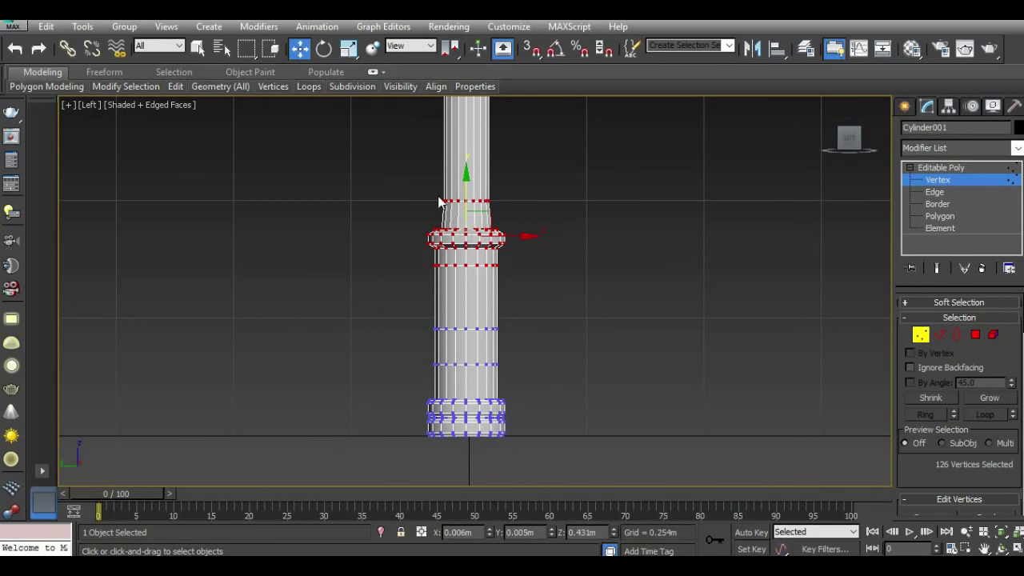
Insert a Swift Loop edge loop around the lower shaft, then exit editing and deselect.
{"action": "left_click", "coordinate": [298, 128]}
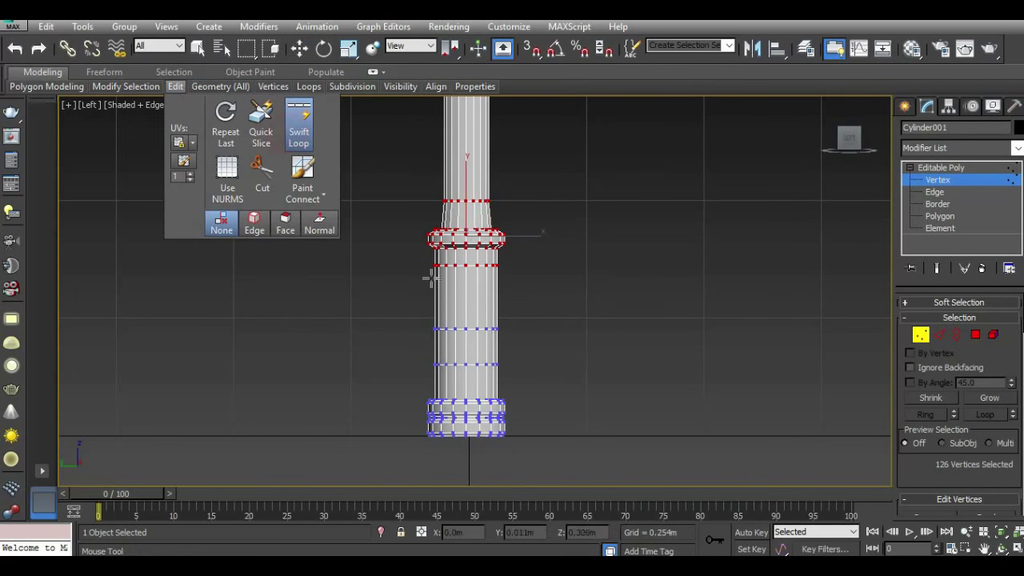
{"action": "left_click", "coordinate": [466, 297]}
{"action": "key", "text": "w"}
{"action": "left_click", "coordinate": [613, 270]}
{"action": "key", "text": "p"}
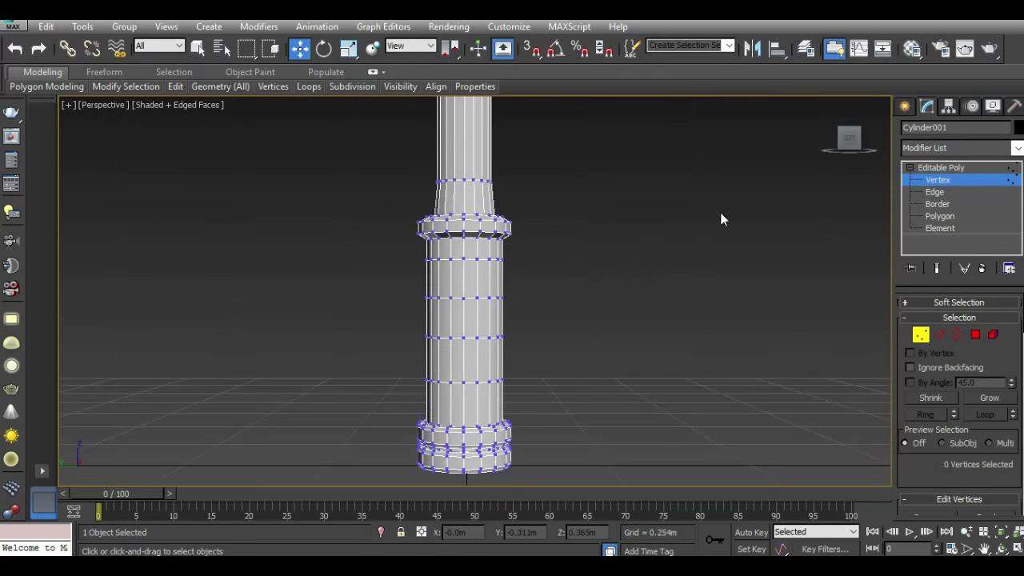
{"action": "left_click_drag", "start_coordinate": [847, 138], "coordinate": [836, 143]}
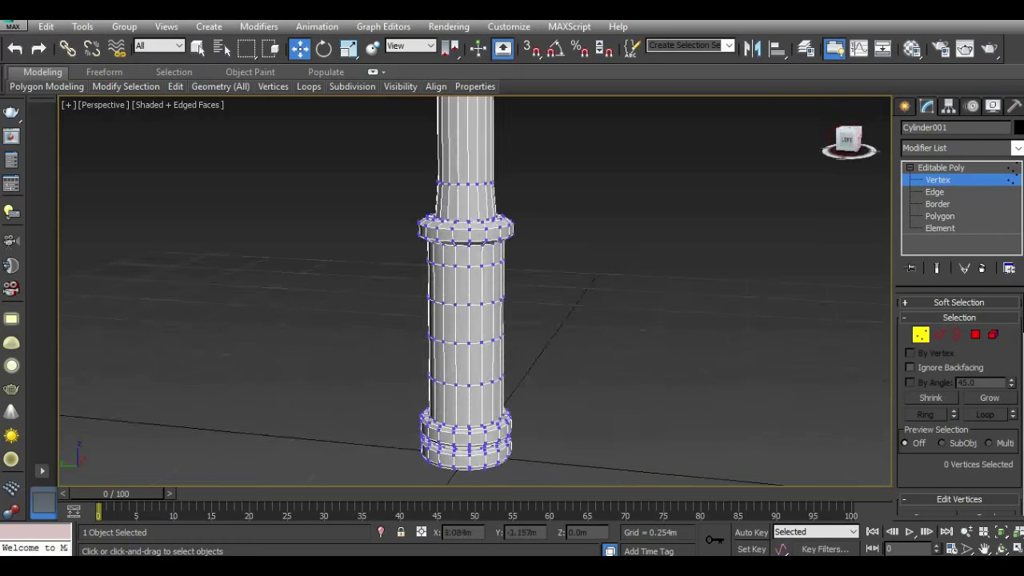
{"action": "left_click", "coordinate": [974, 168]}
{"action": "left_click", "coordinate": [696, 328]}
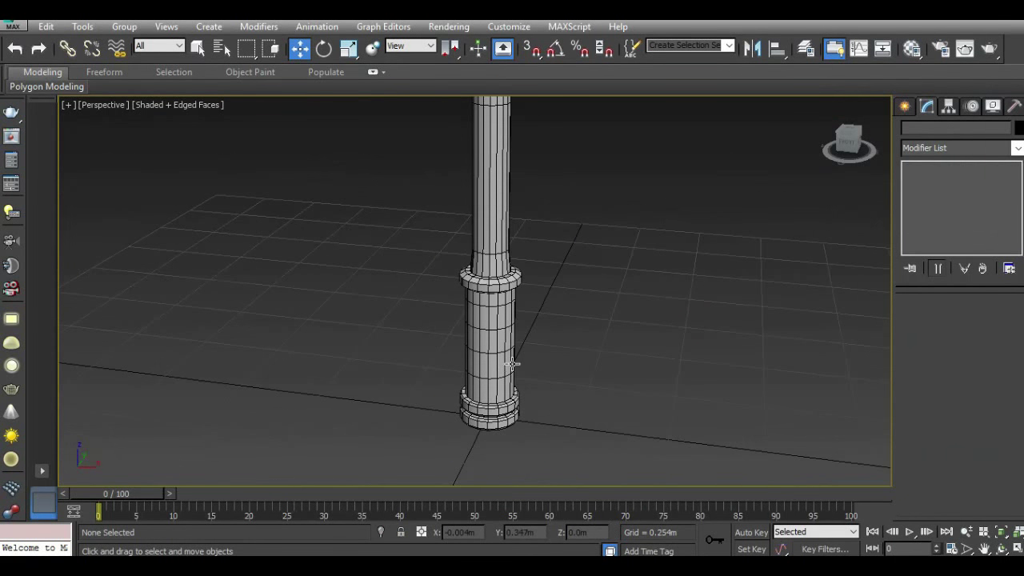
In Left view, select the column's vertical edges along the upper shaft.
{"action": "key", "text": "l"}
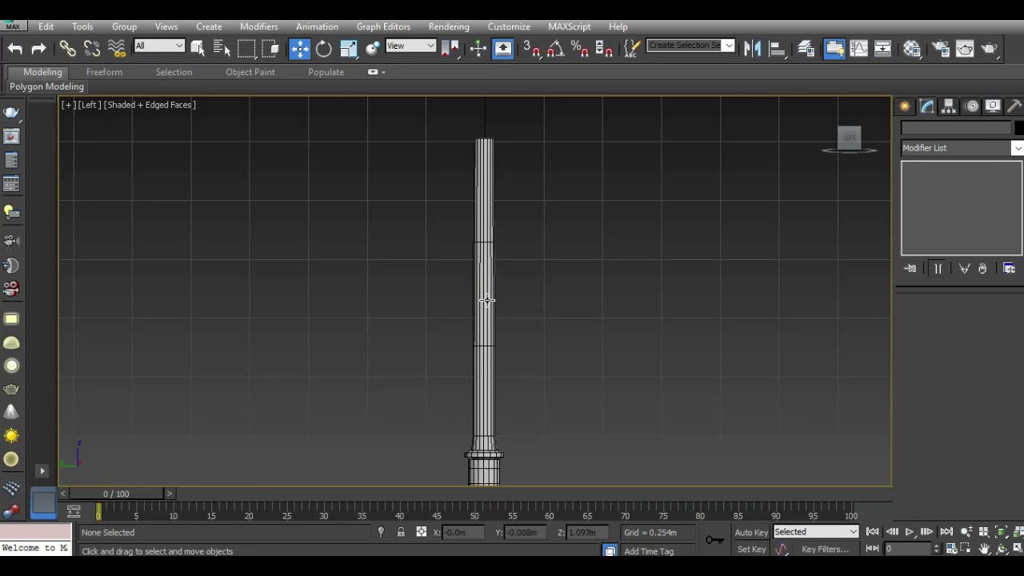
{"action": "left_click", "coordinate": [486, 300]}
{"action": "scroll", "coordinate": [497, 274], "scroll_direction": "up", "scroll_amount": 2}
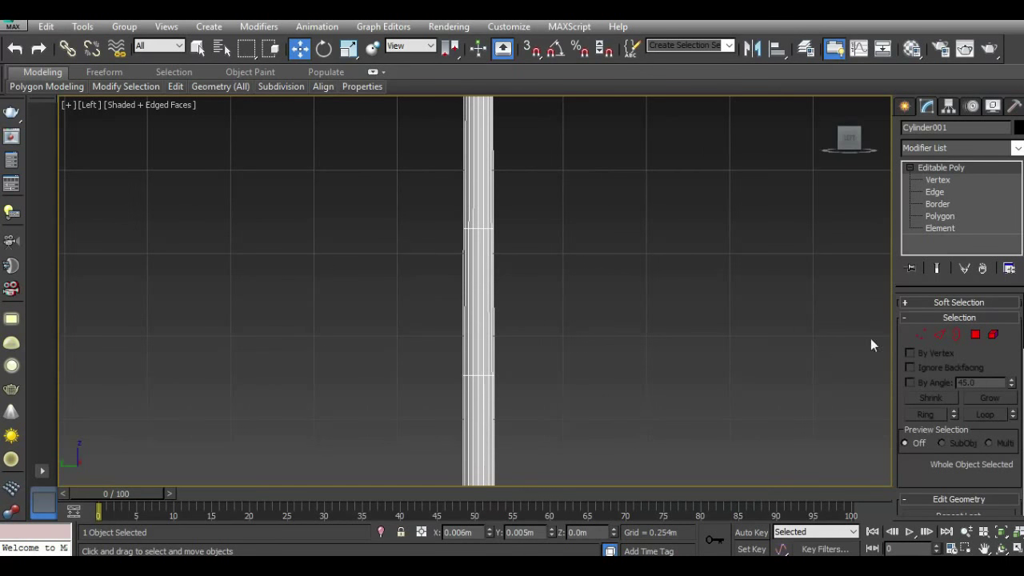
{"action": "left_click", "coordinate": [937, 336]}
{"action": "left_click_drag", "start_coordinate": [596, 311], "coordinate": [371, 316]}
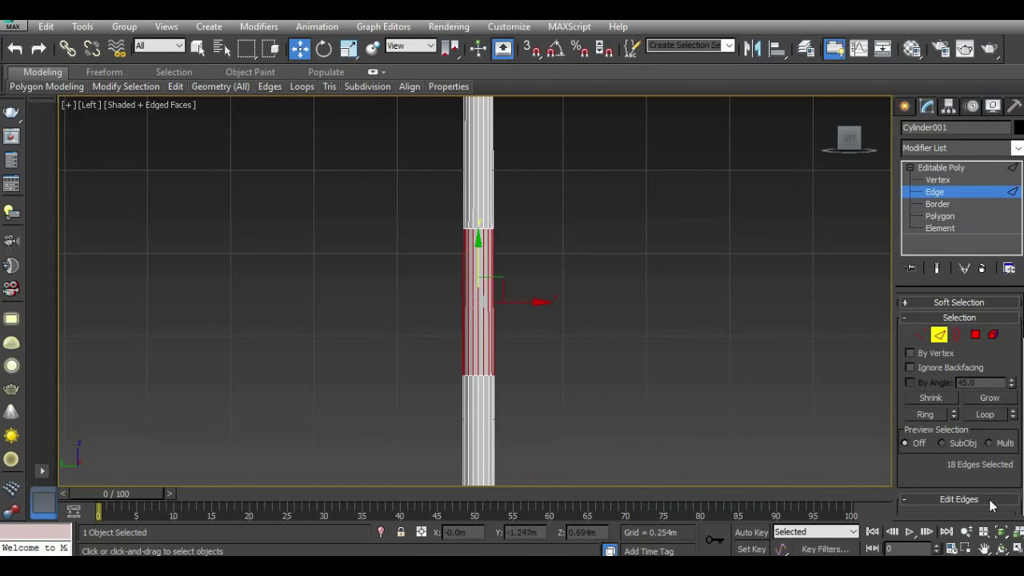
Connect those edges into 2 new loops with pinch about 18.
{"action": "scroll", "coordinate": [502, 288], "scroll_direction": "up", "scroll_amount": 3}
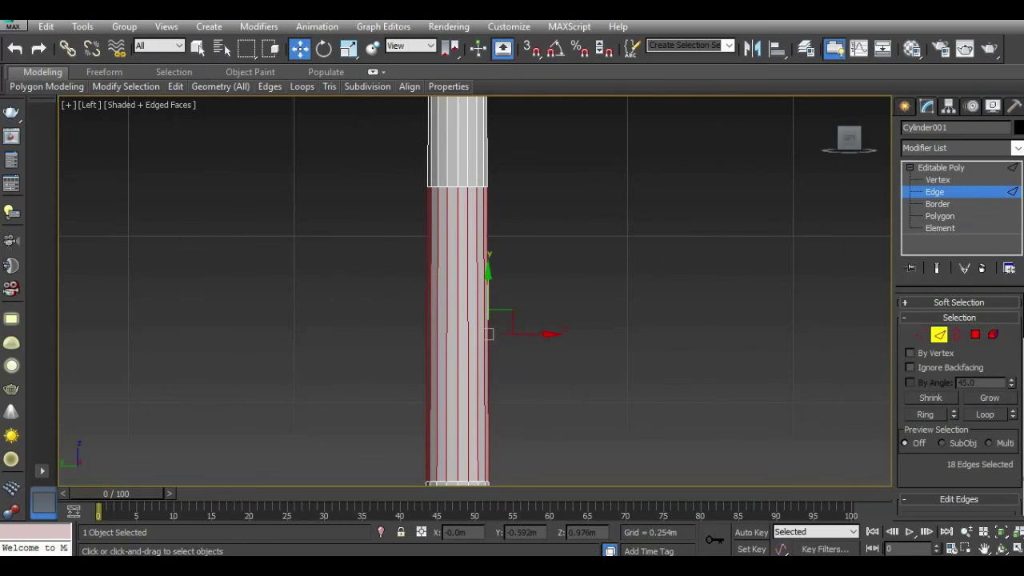
{"action": "left_click_drag", "start_coordinate": [981, 477], "coordinate": [958, 349]}
{"action": "left_click", "coordinate": [1010, 464]}
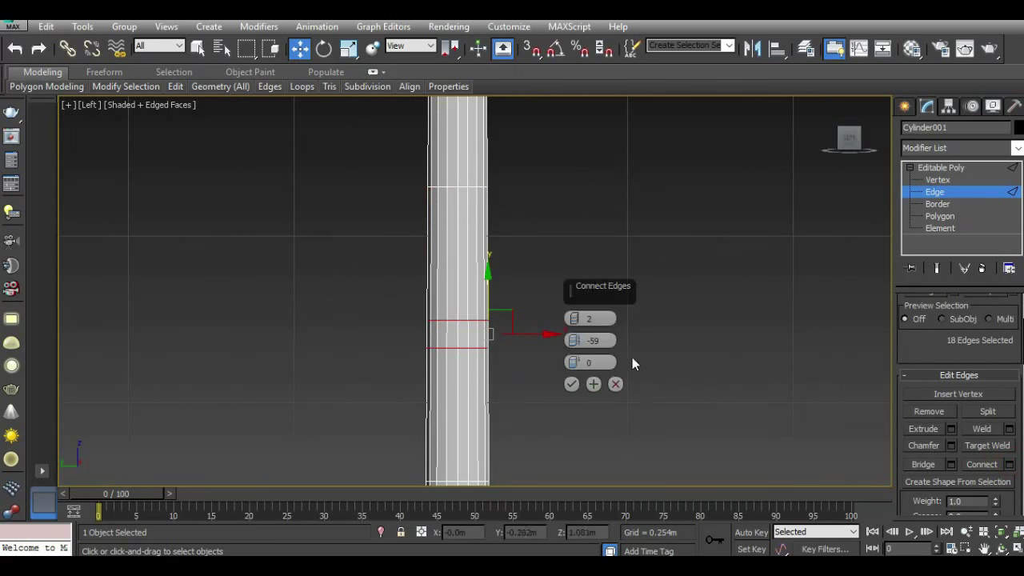
{"action": "left_click_drag", "start_coordinate": [578, 345], "coordinate": [601, 137]}
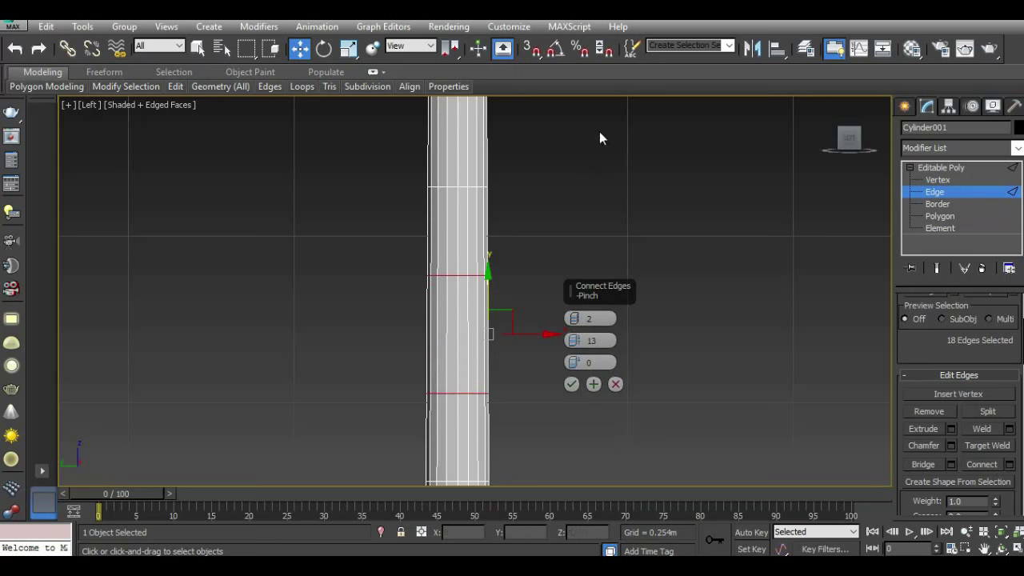
{"action": "scroll", "coordinate": [493, 209], "scroll_direction": "down", "scroll_amount": 2}
{"action": "scroll", "coordinate": [493, 208], "scroll_direction": "down", "scroll_amount": 1}
{"action": "scroll", "coordinate": [491, 213], "scroll_direction": "down", "scroll_amount": 1}
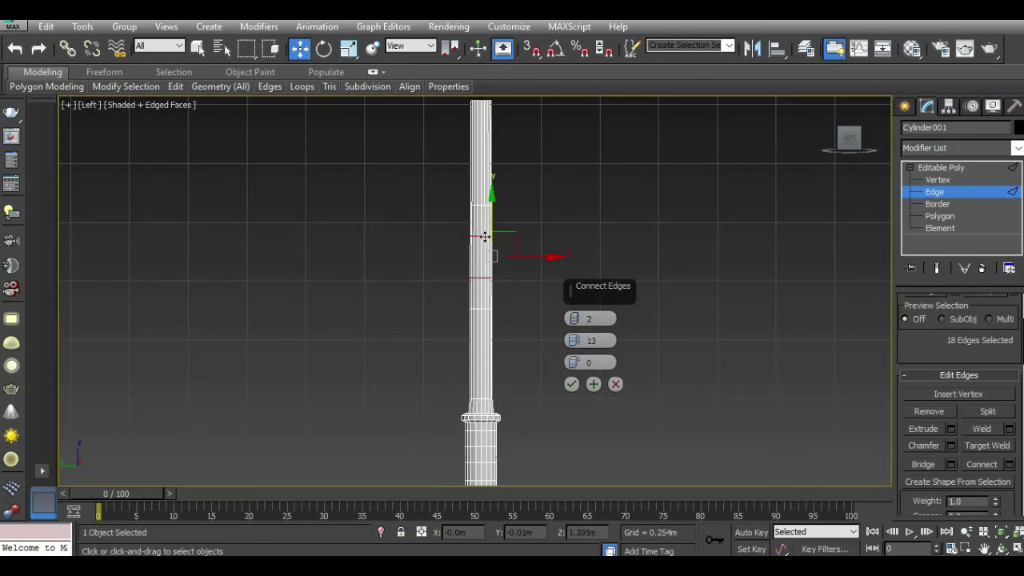
{"action": "scroll", "coordinate": [483, 231], "scroll_direction": "up", "scroll_amount": 3}
{"action": "left_click_drag", "start_coordinate": [573, 342], "coordinate": [572, 334]}
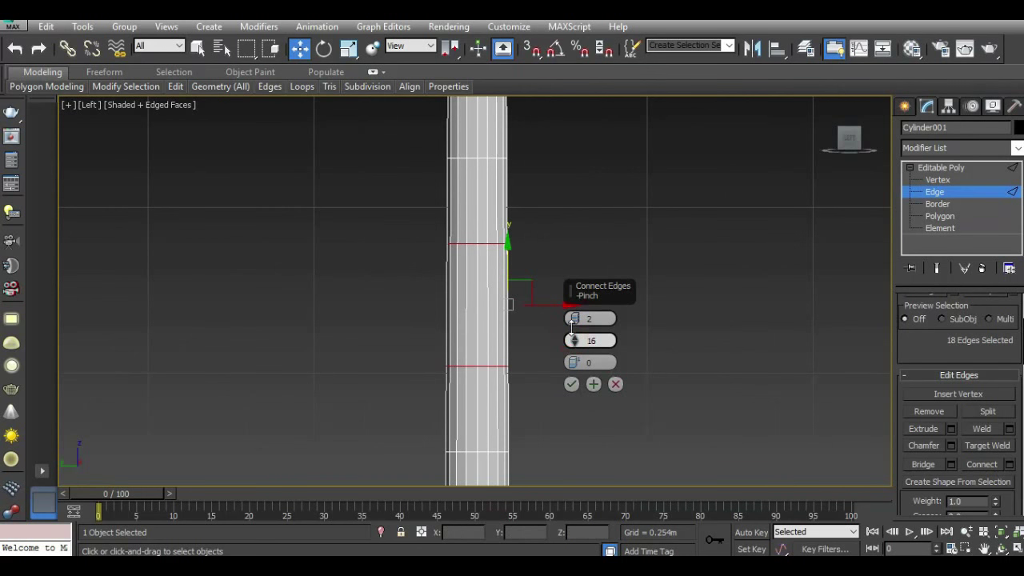
{"action": "left_click", "coordinate": [573, 384]}
{"action": "left_click", "coordinate": [939, 216]}
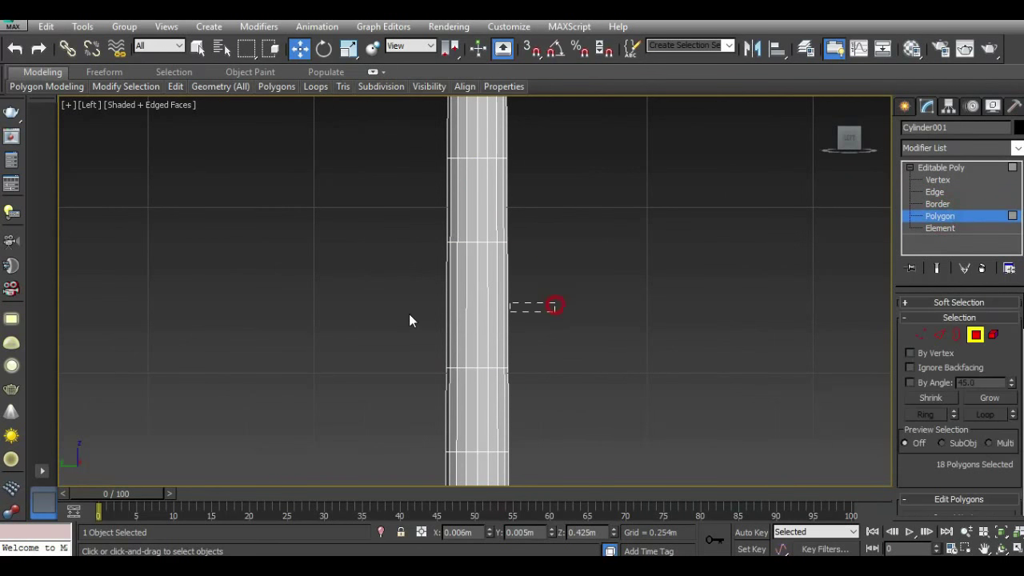
Extrude the band's faces outward in the Perspective view.
{"action": "key", "text": "p"}
{"action": "left_click_drag", "start_coordinate": [849, 146], "coordinate": [856, 172]}
{"action": "scroll", "coordinate": [470, 304], "scroll_direction": "up", "scroll_amount": 3}
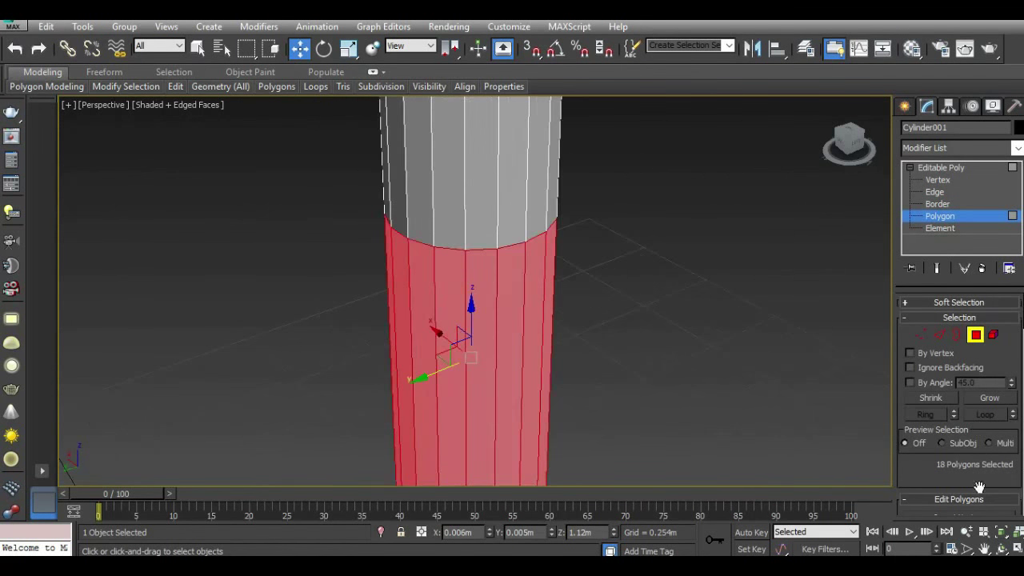
{"action": "left_click_drag", "start_coordinate": [978, 487], "coordinate": [934, 389]}
{"action": "left_click", "coordinate": [951, 422]}
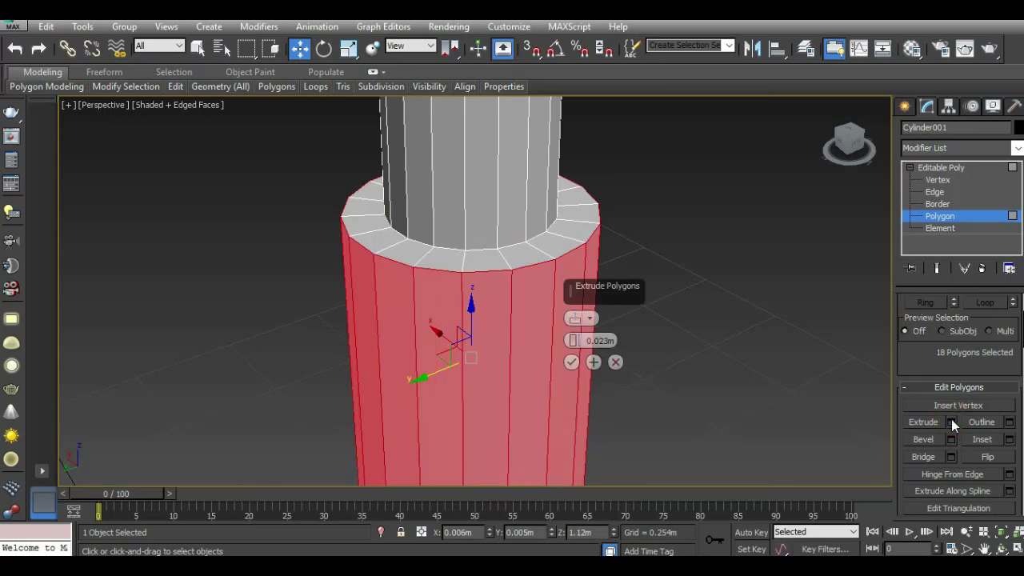
{"action": "scroll", "coordinate": [540, 375], "scroll_direction": "down", "scroll_amount": 3}
{"action": "scroll", "coordinate": [576, 364], "scroll_direction": "down", "scroll_amount": 2}
{"action": "left_click", "coordinate": [615, 362]}
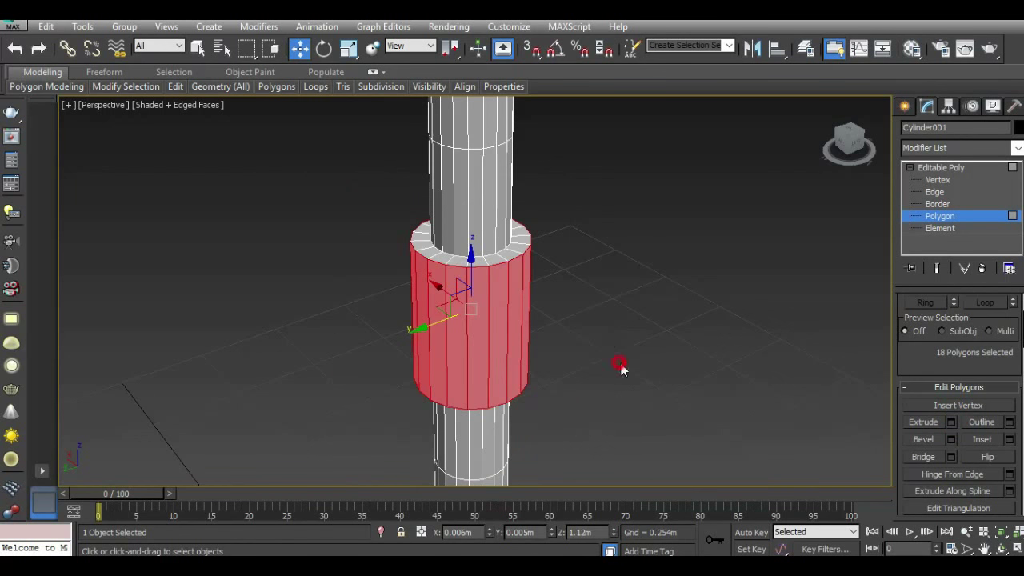
Bevel the band with height 0.012m and outline -0.017m.
{"action": "left_click", "coordinate": [950, 439]}
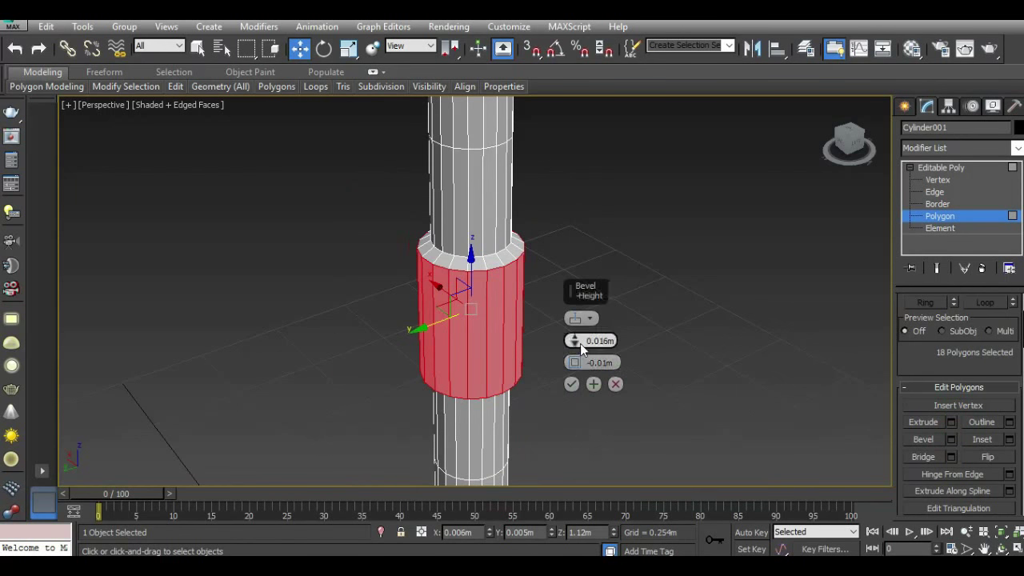
{"action": "left_click_drag", "start_coordinate": [575, 364], "coordinate": [577, 362]}
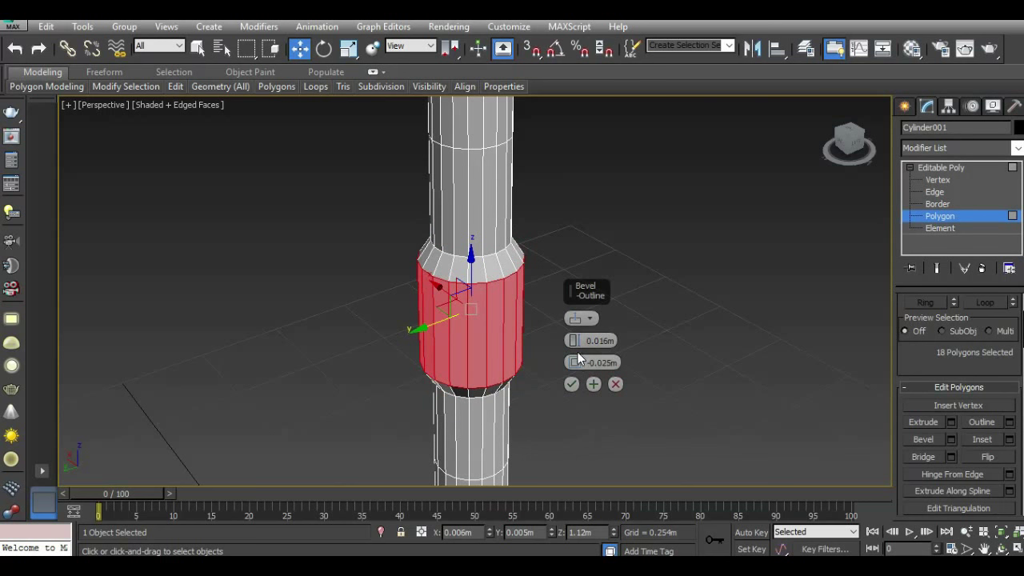
{"action": "left_click_drag", "start_coordinate": [575, 345], "coordinate": [573, 364]}
{"action": "mouse_move", "coordinate": [475, 310]}
{"action": "middle_mouse_down", "text": "alt"}
{"action": "mouse_move", "coordinate": [475, 288]}
{"action": "mouse_move", "coordinate": [475, 303]}
{"action": "middle_mouse_up", "text": "alt"}
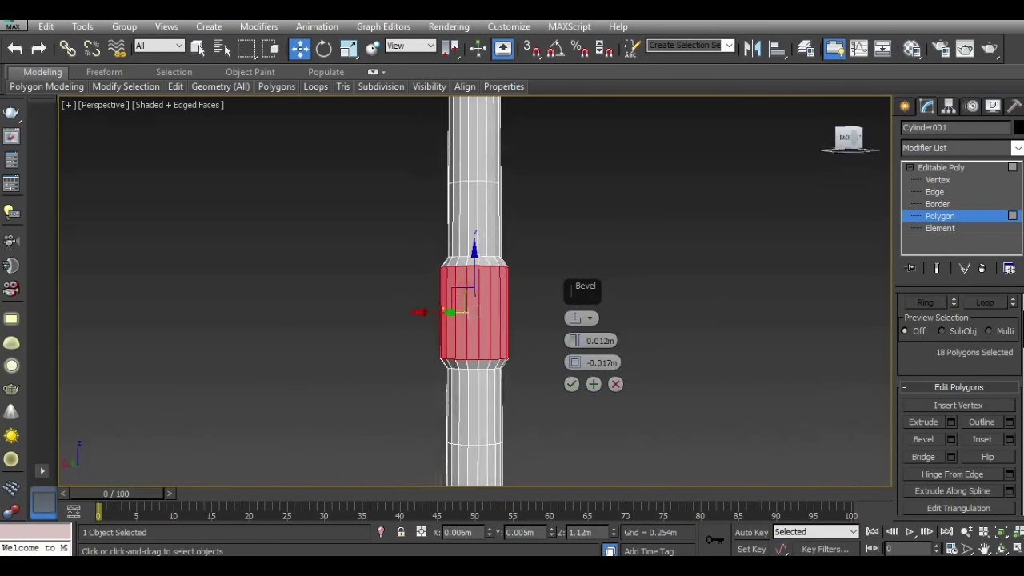
{"action": "left_click", "coordinate": [571, 384]}
{"action": "scroll", "coordinate": [462, 357], "scroll_direction": "up", "scroll_amount": 5}
Select the band's top and bottom edge loops, try scaling them, then undo.
{"action": "left_click", "coordinate": [931, 193]}
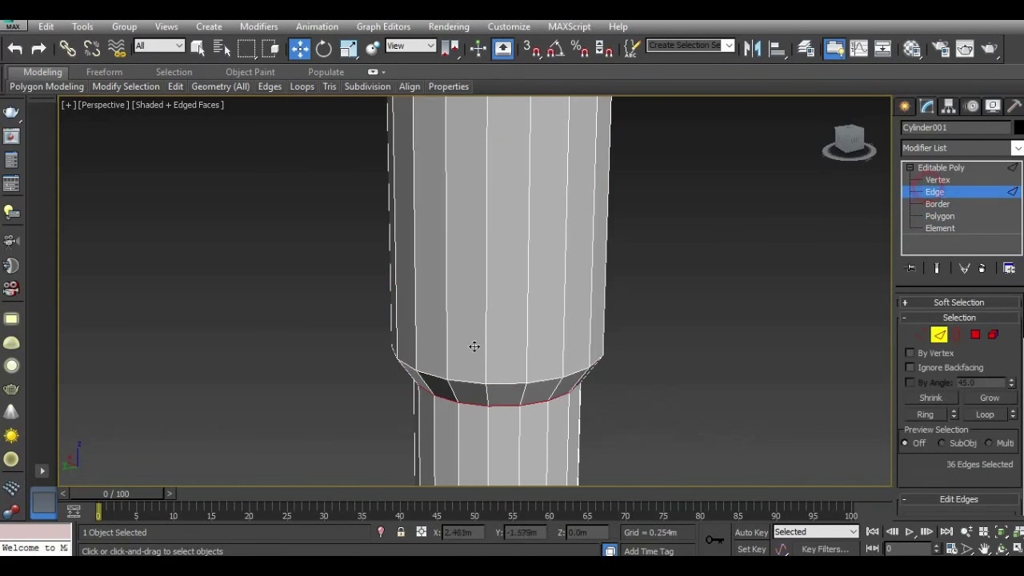
{"action": "double_click", "coordinate": [505, 384]}
{"action": "scroll", "coordinate": [480, 370], "scroll_direction": "down", "scroll_amount": 3}
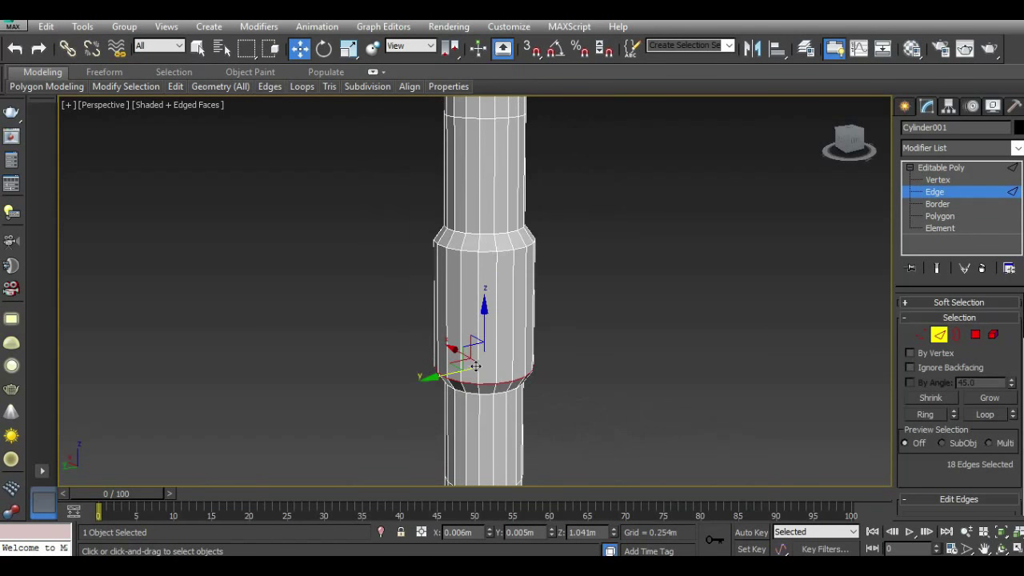
{"action": "double_click", "coordinate": [499, 248], "text": "ctrl"}
{"action": "left_click", "coordinate": [348, 48]}
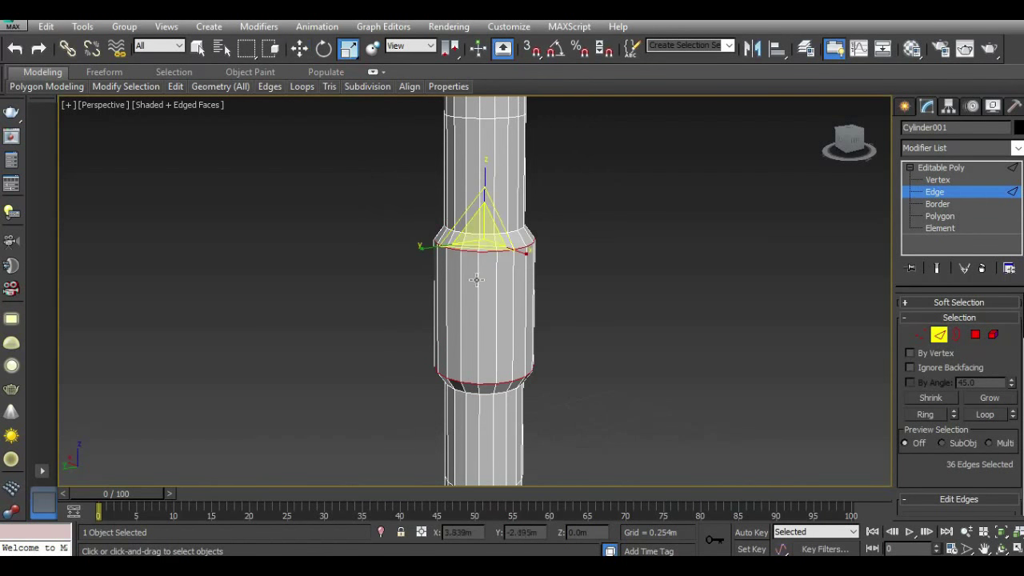
{"action": "left_click_drag", "start_coordinate": [477, 234], "coordinate": [475, 227]}
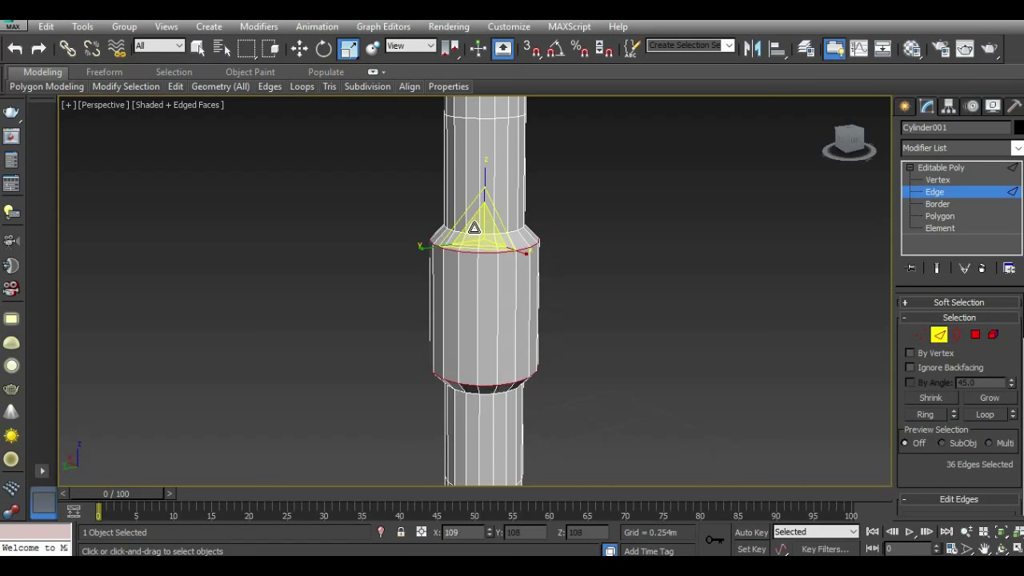
{"action": "left_click", "coordinate": [14, 48]}
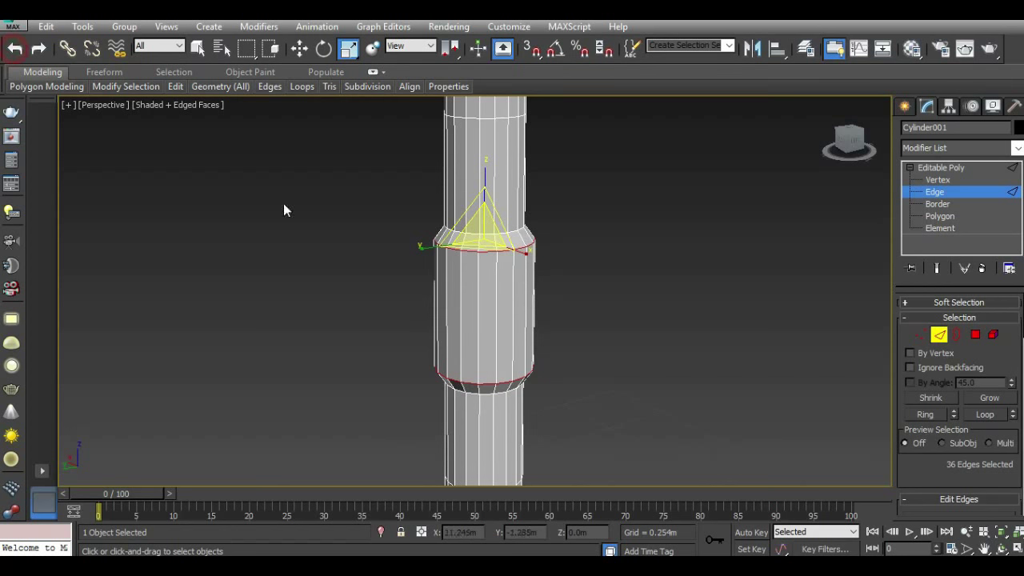
Ring-select the band's vertical edges and connect them with two new loops.
{"action": "left_click", "coordinate": [450, 320]}
{"action": "left_click", "coordinate": [925, 414]}
{"action": "left_click_drag", "start_coordinate": [966, 480], "coordinate": [966, 356]}
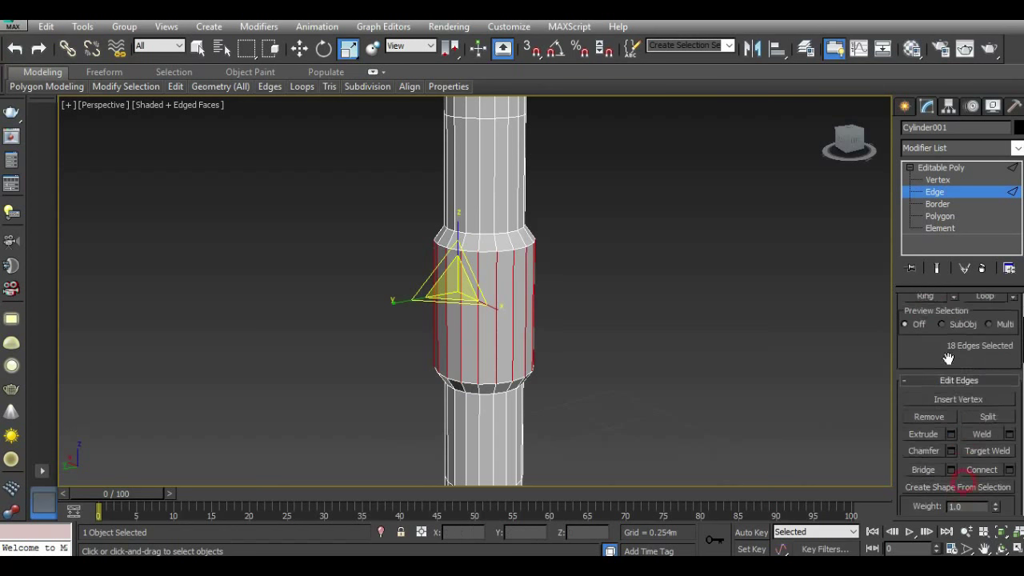
{"action": "left_click", "coordinate": [1008, 463]}
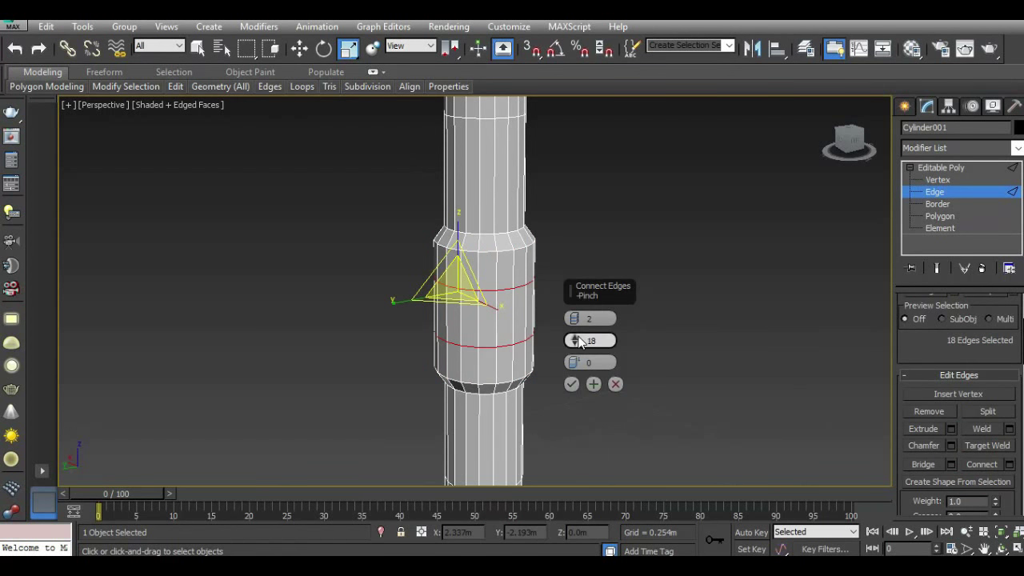
{"action": "left_click", "coordinate": [571, 384]}
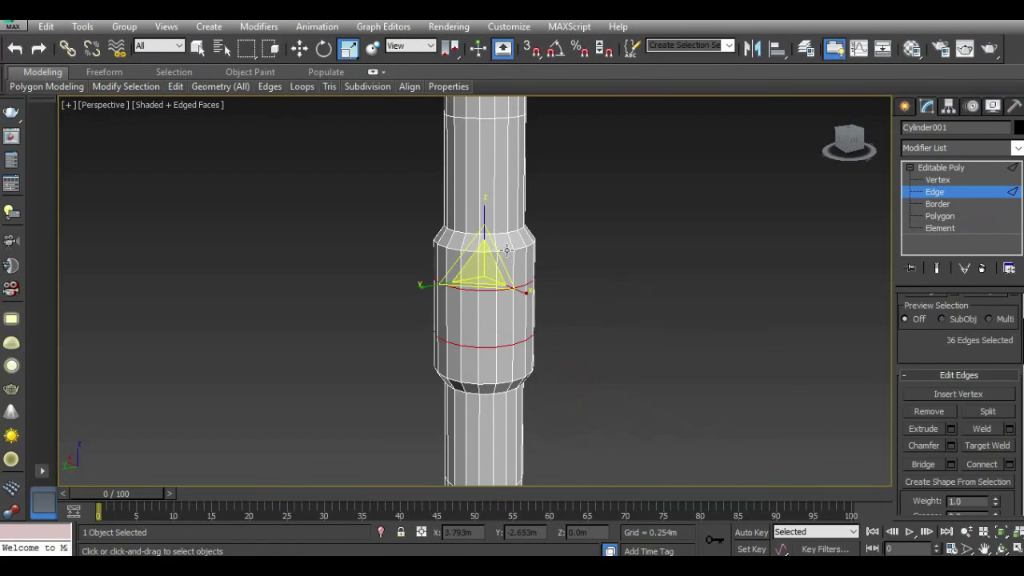
Spread the new loops apart and scale them to about 108% to widen the bulge.
{"action": "left_click_drag", "start_coordinate": [502, 254], "coordinate": [505, 318]}
{"action": "left_click", "coordinate": [487, 386]}
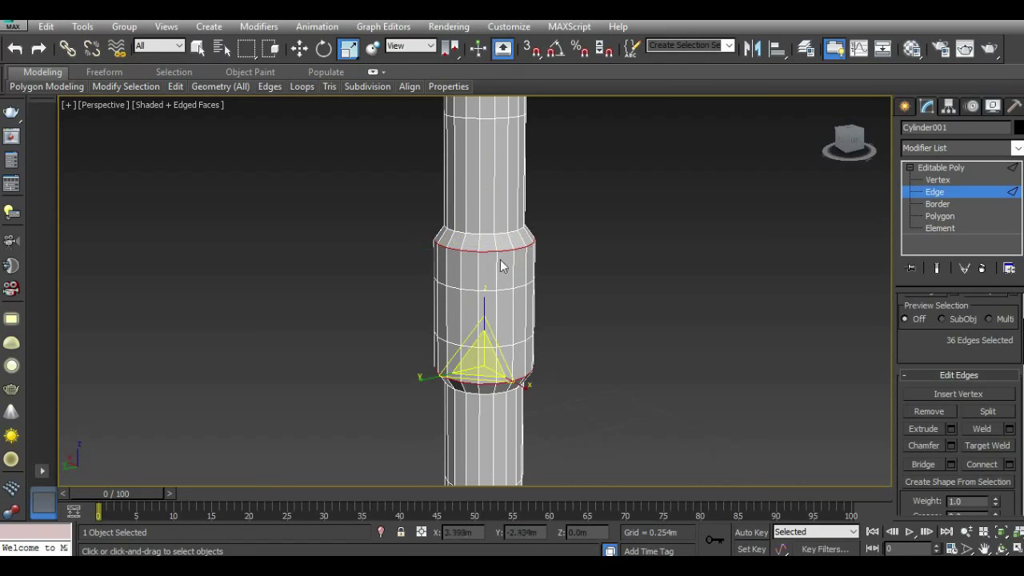
{"action": "left_click_drag", "start_coordinate": [484, 360], "coordinate": [479, 347]}
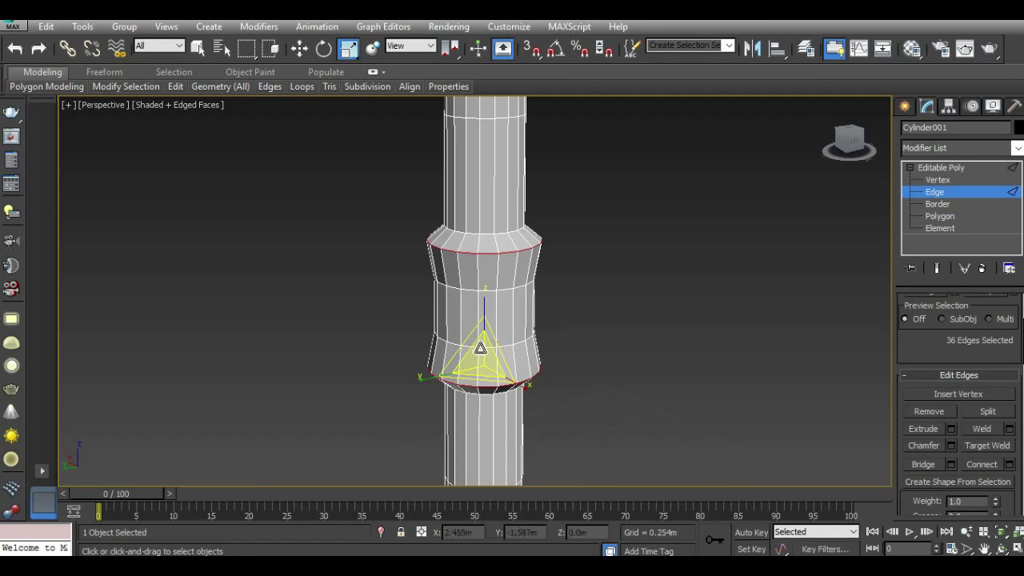
{"action": "mouse_move", "coordinate": [849, 143]}
{"action": "left_mouse_down"}
{"action": "mouse_move", "coordinate": [860, 146]}
{"action": "mouse_move", "coordinate": [855, 164]}
{"action": "left_mouse_up"}
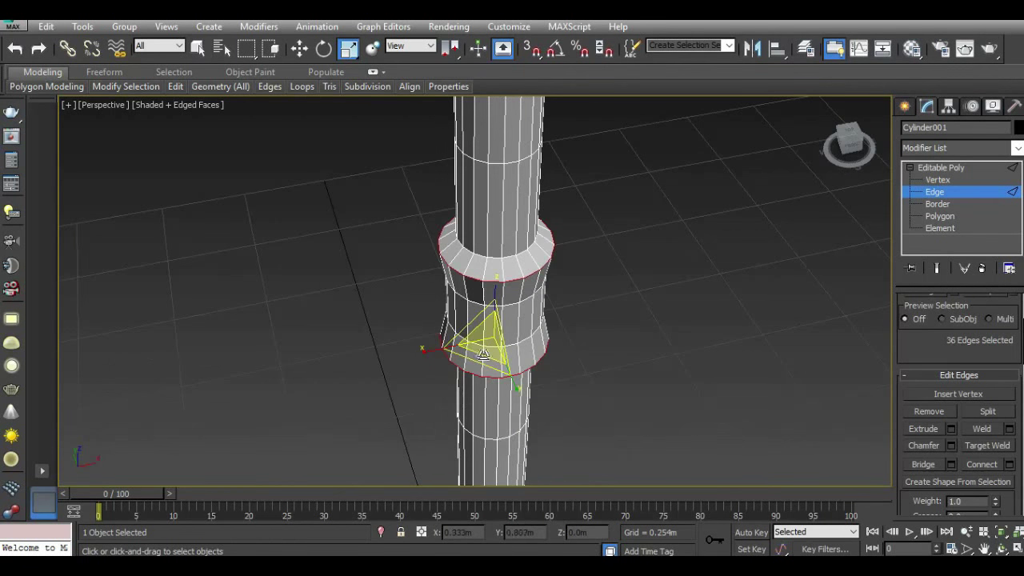
{"action": "left_click_drag", "start_coordinate": [489, 334], "coordinate": [487, 328]}
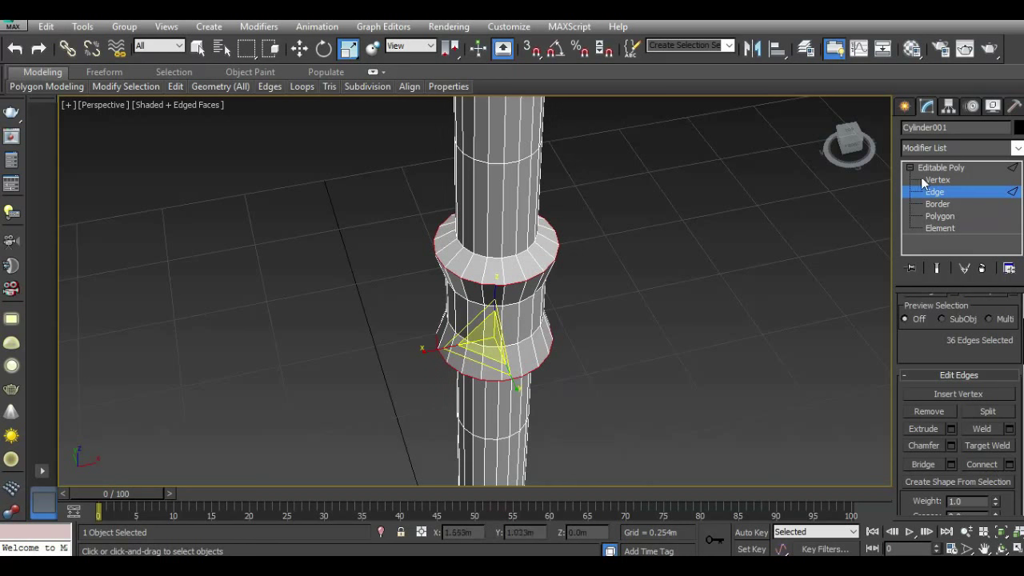
{"action": "left_click_drag", "start_coordinate": [850, 143], "coordinate": [840, 131]}
{"action": "left_click", "coordinate": [828, 127]}
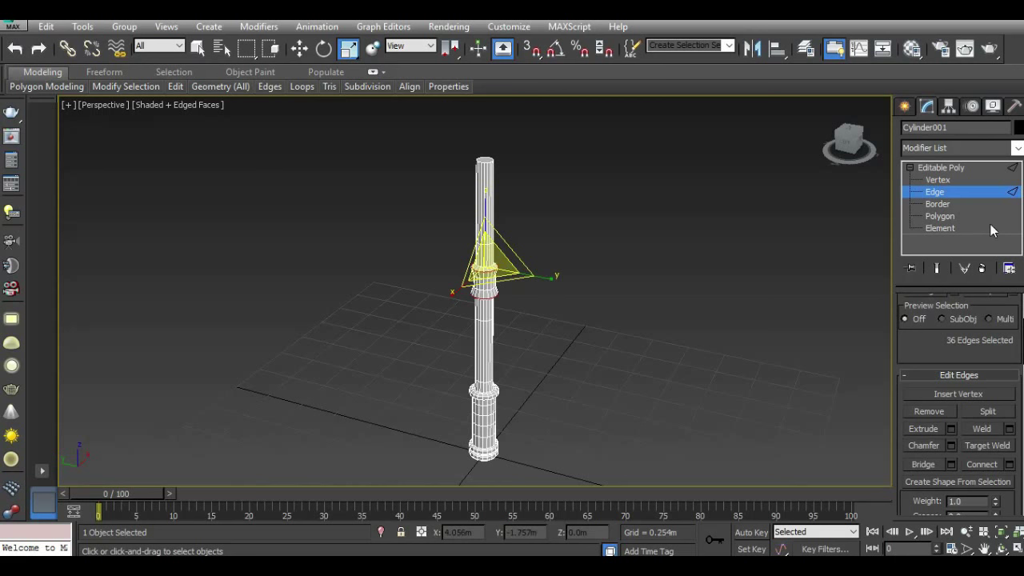
{"action": "left_click", "coordinate": [938, 170]}
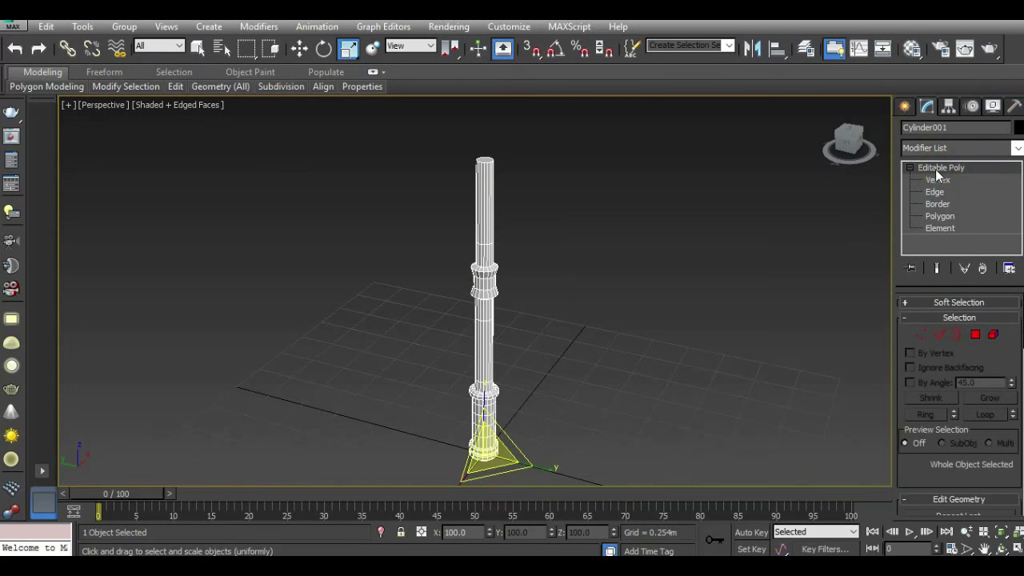
In Left view, select the column's top vertex ring and move it upward.
{"action": "key", "text": "1"}
{"action": "key", "text": "w"}
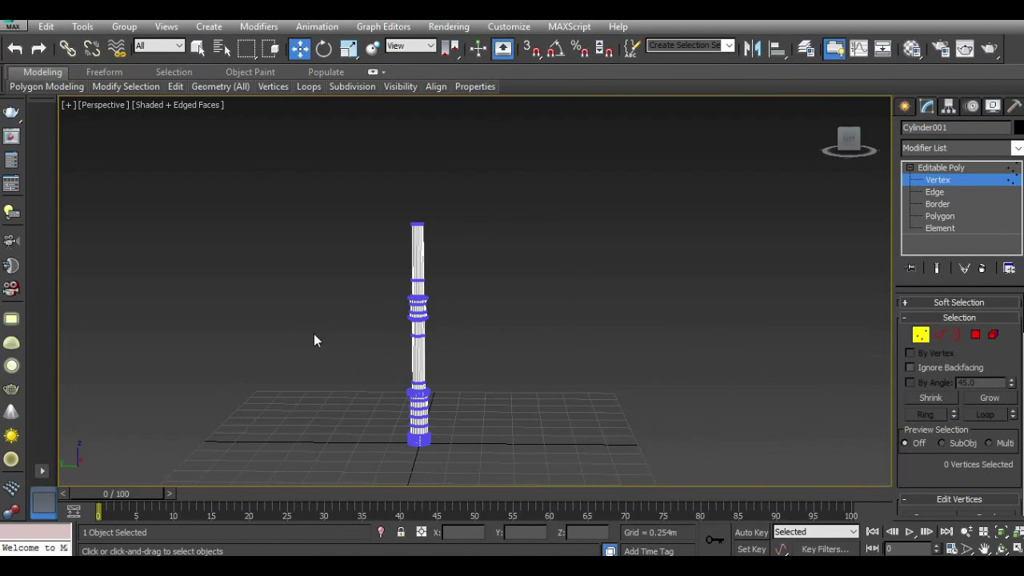
{"action": "key", "text": "l"}
{"action": "scroll", "coordinate": [471, 288], "scroll_direction": "down", "scroll_amount": 3}
{"action": "scroll", "coordinate": [472, 259], "scroll_direction": "up", "scroll_amount": 2}
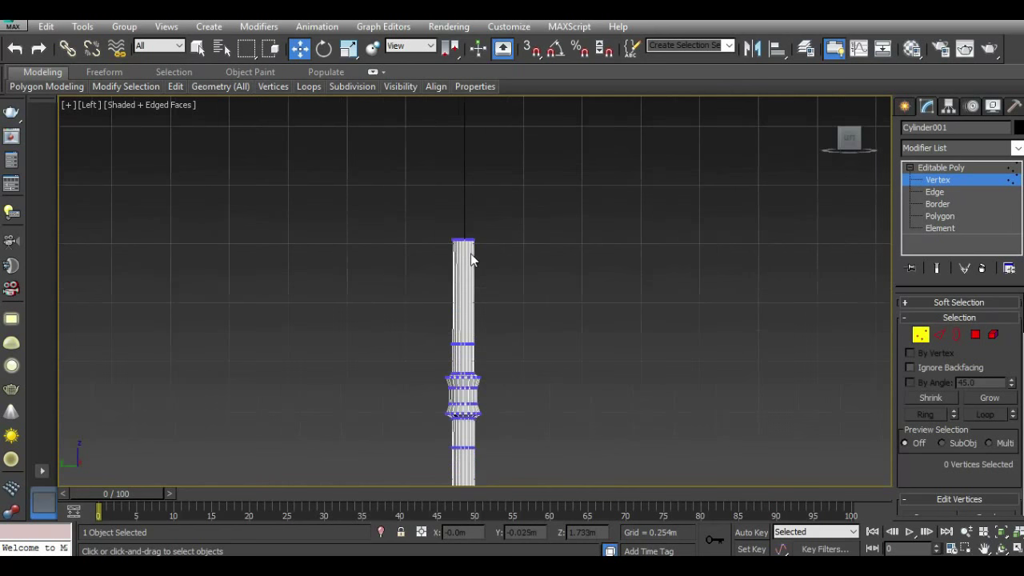
{"action": "scroll", "coordinate": [471, 258], "scroll_direction": "up", "scroll_amount": 4}
{"action": "left_click_drag", "start_coordinate": [387, 187], "coordinate": [648, 324]}
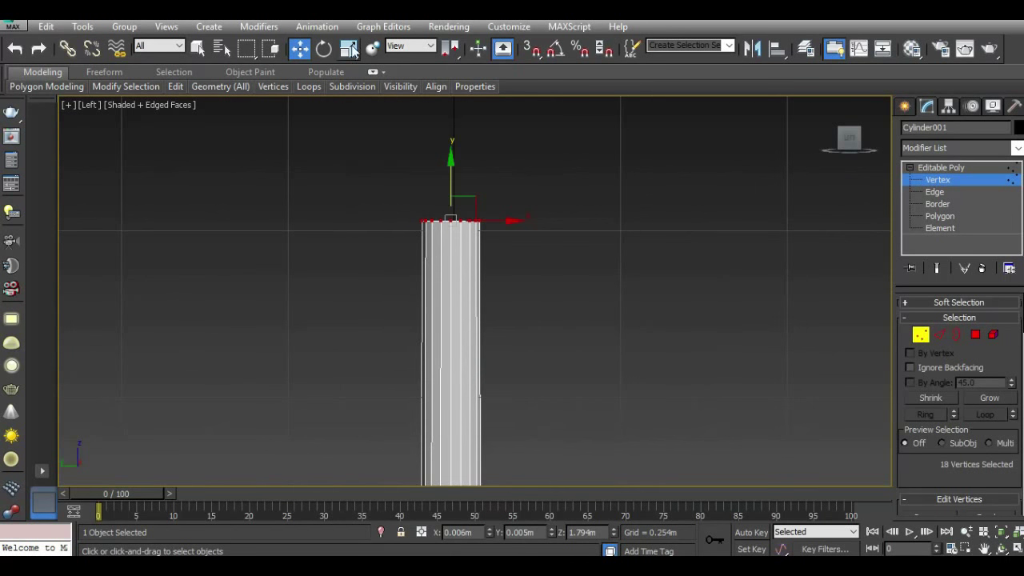
{"action": "left_click_drag", "start_coordinate": [452, 180], "coordinate": [472, 136]}
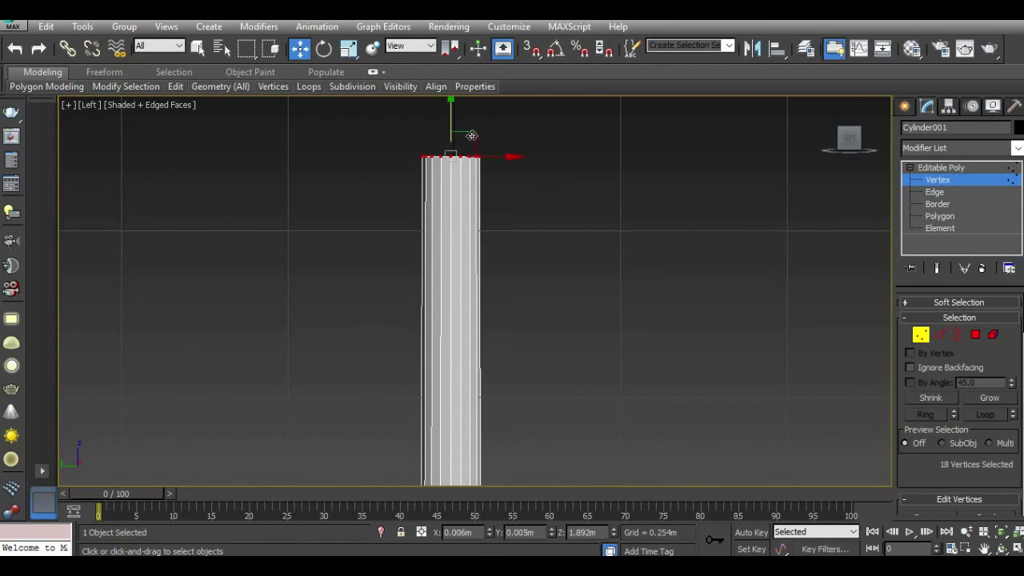
Connect the upper shaft's vertical edges with 1 segment and slide the loop down with Edge constraint.
{"action": "left_click", "coordinate": [940, 334], "text": "ctrl"}
{"action": "left_click_drag", "start_coordinate": [362, 275], "coordinate": [410, 245]}
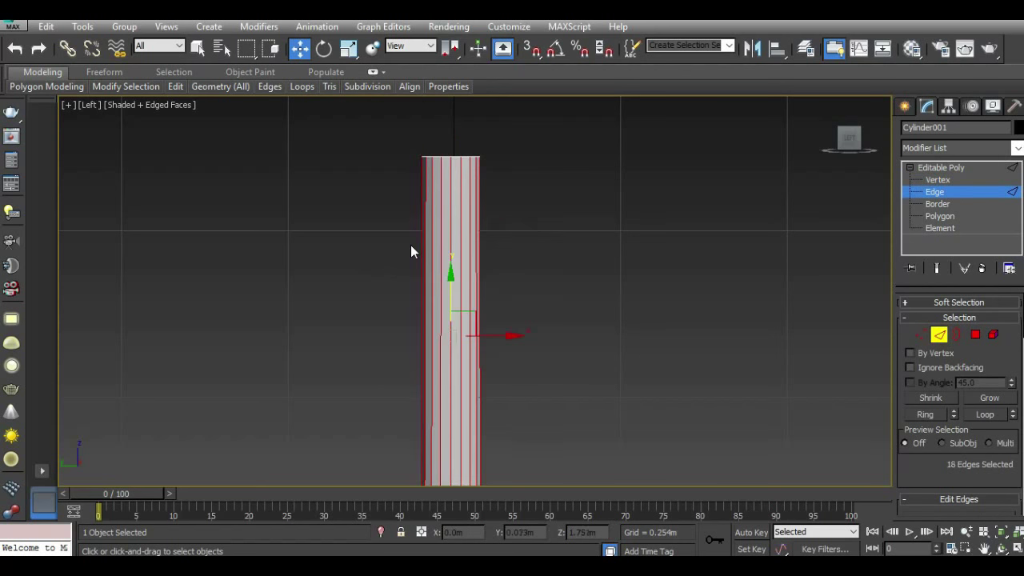
{"action": "scroll", "coordinate": [410, 245], "scroll_direction": "down", "scroll_amount": 3}
{"action": "scroll", "coordinate": [923, 472], "scroll_direction": "down", "scroll_amount": 3}
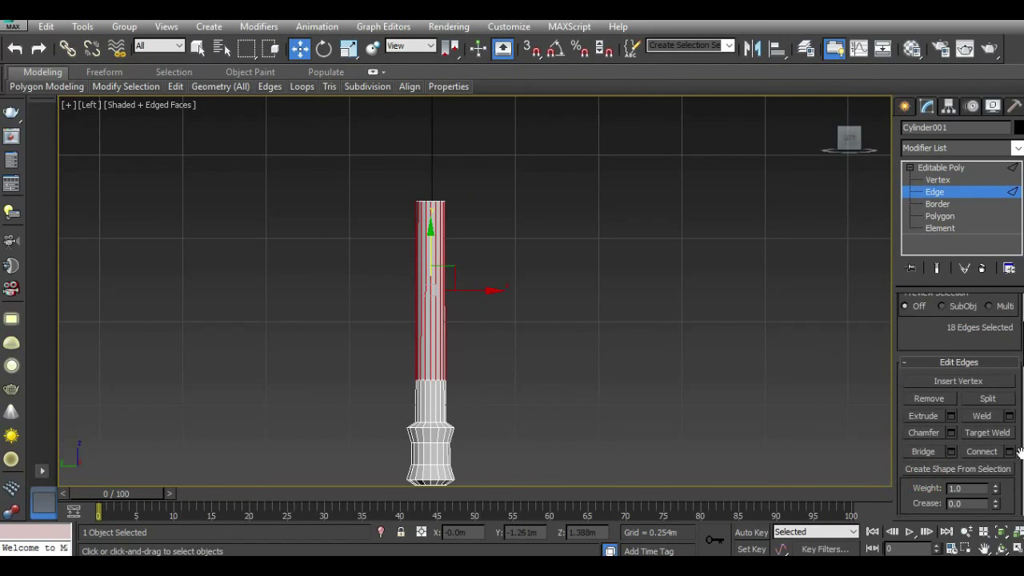
{"action": "left_click", "coordinate": [1009, 451]}
{"action": "scroll", "coordinate": [471, 270], "scroll_direction": "up", "scroll_amount": 2}
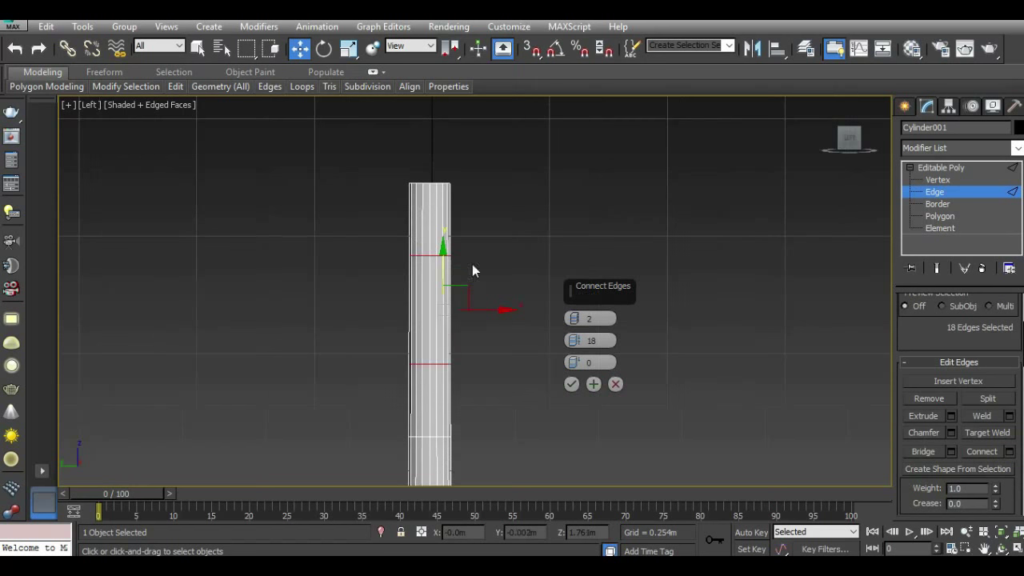
{"action": "left_click_drag", "start_coordinate": [577, 319], "coordinate": [577, 325]}
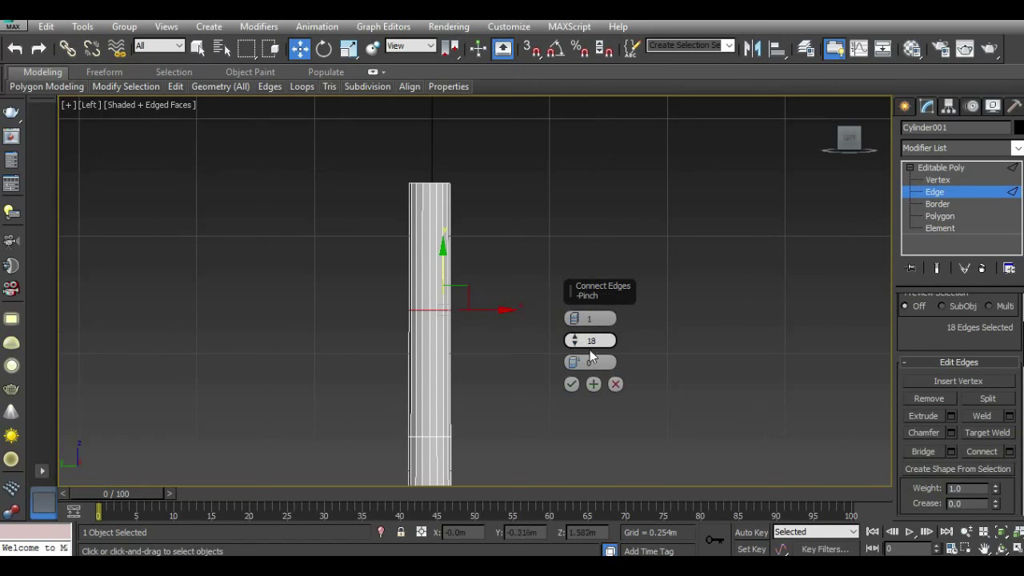
{"action": "left_click", "coordinate": [571, 385]}
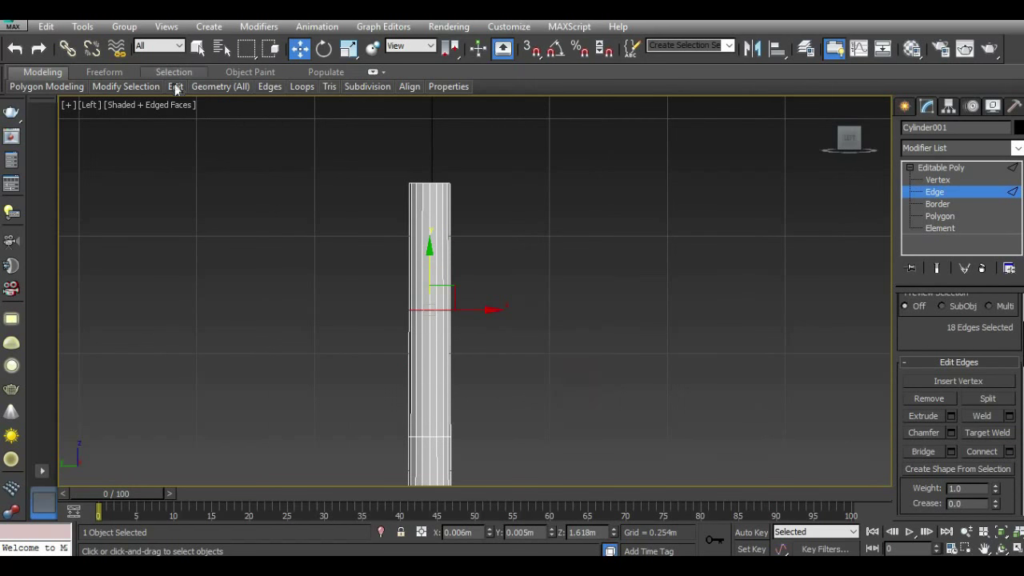
{"action": "mouse_move", "coordinate": [175, 86]}
{"action": "left_click", "coordinate": [253, 232]}
{"action": "left_click_drag", "start_coordinate": [433, 269], "coordinate": [431, 302]}
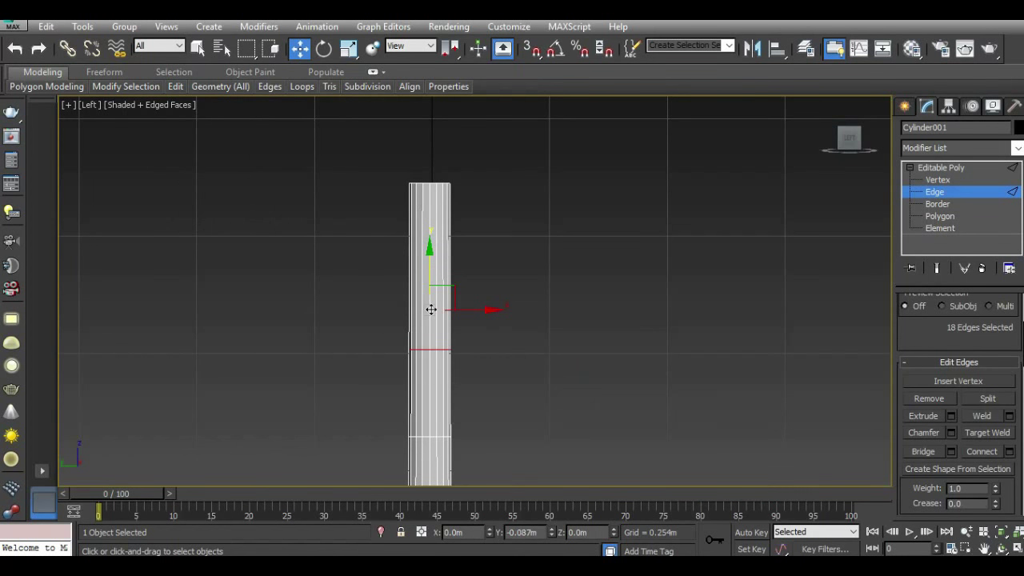
{"action": "left_click_drag", "start_coordinate": [431, 313], "coordinate": [431, 315]}
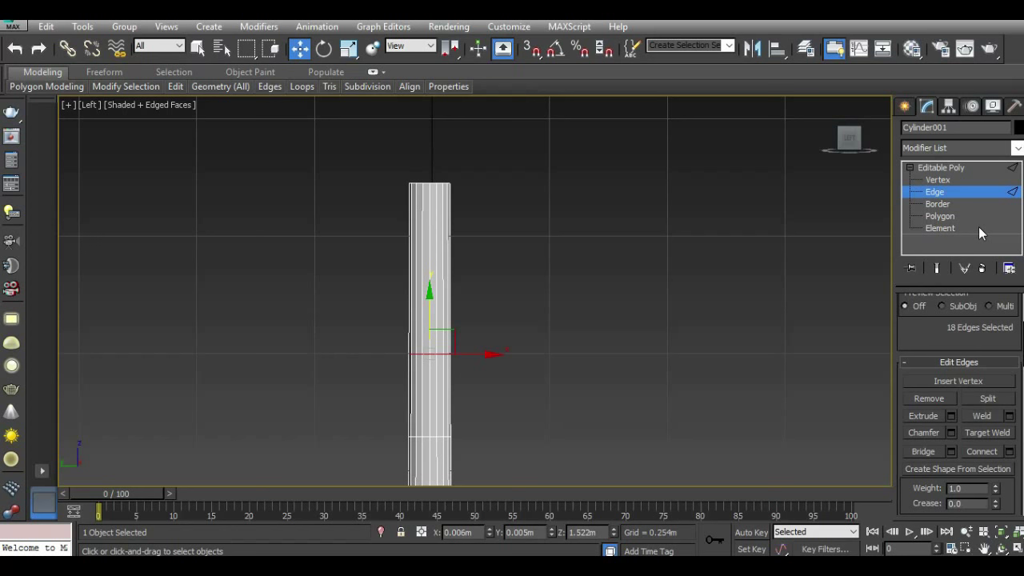
Remove the Edge constraint and raise the top vertex ring further, about 0.044m overall.
{"action": "left_click", "coordinate": [938, 181]}
{"action": "left_click_drag", "start_coordinate": [530, 248], "coordinate": [530, 249]}
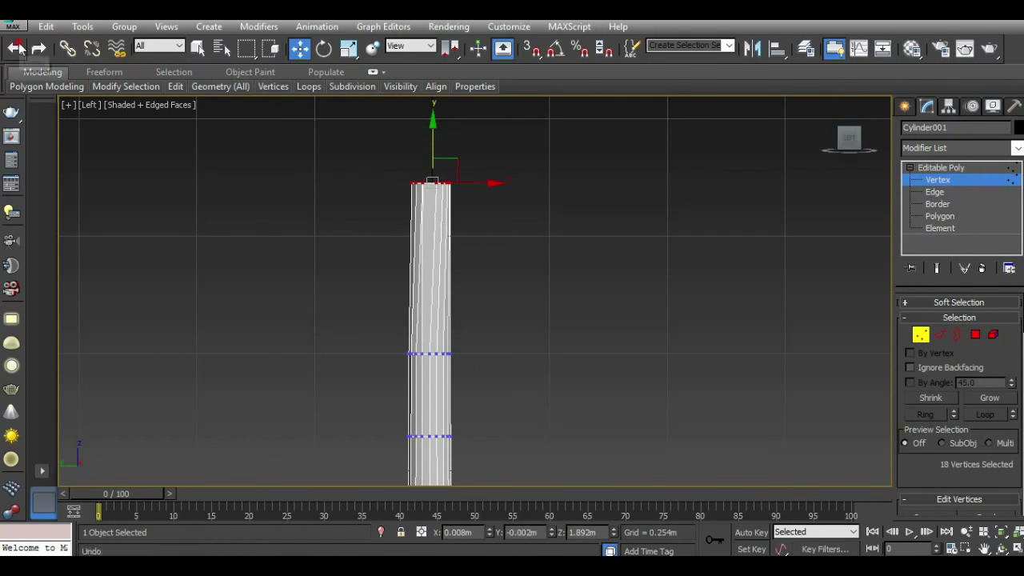
{"action": "left_click", "coordinate": [193, 88]}
{"action": "mouse_move", "coordinate": [175, 86]}
{"action": "left_click", "coordinate": [222, 224]}
{"action": "left_click_drag", "start_coordinate": [434, 144], "coordinate": [433, 121]}
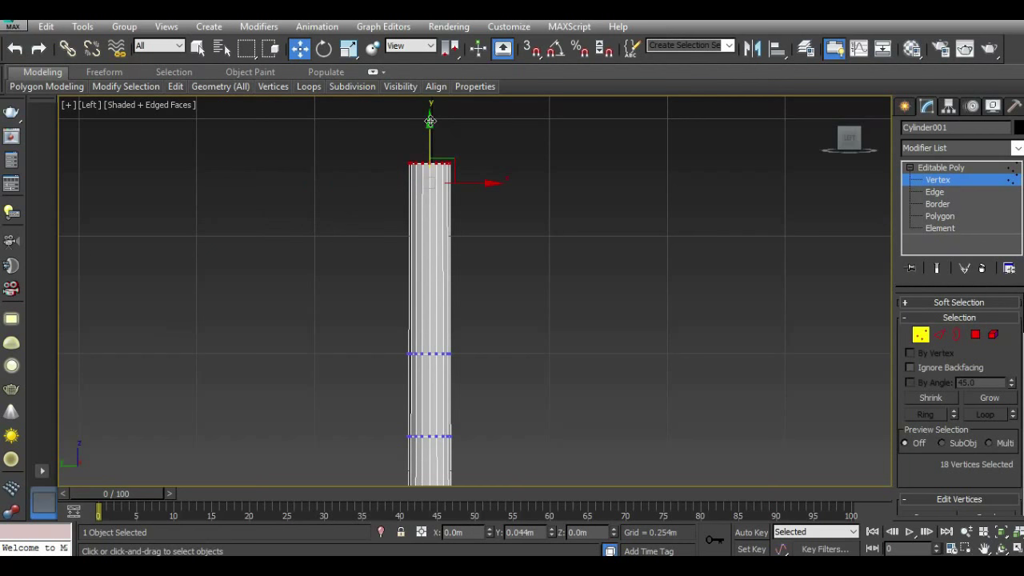
{"action": "scroll", "coordinate": [471, 232], "scroll_direction": "down", "scroll_amount": 2}
{"action": "scroll", "coordinate": [471, 232], "scroll_direction": "down", "scroll_amount": 1}
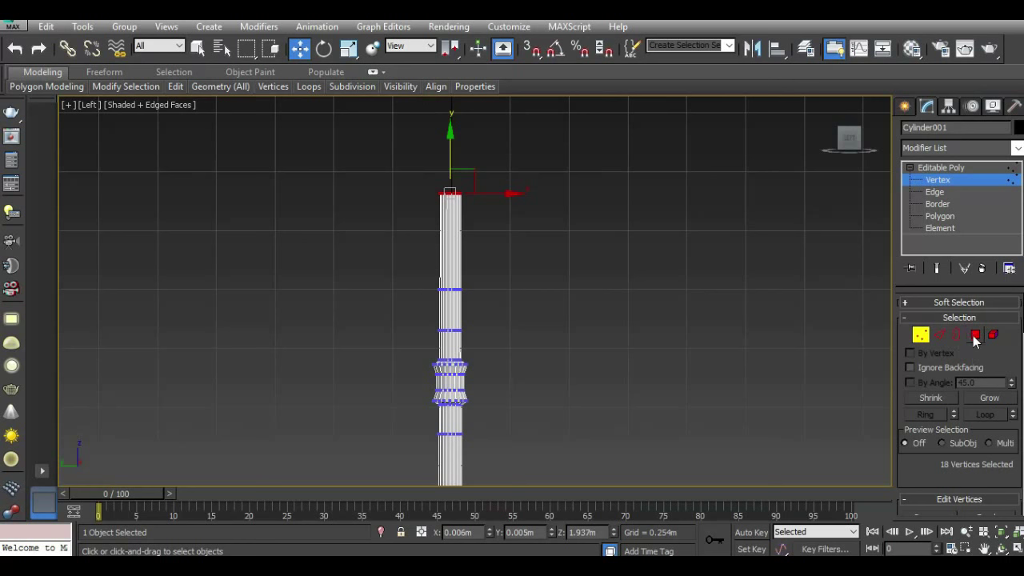
Select the top section's 18 side faces and extrude them outward 0.023m.
{"action": "left_click", "coordinate": [974, 336]}
{"action": "left_click_drag", "start_coordinate": [402, 263], "coordinate": [352, 264]}
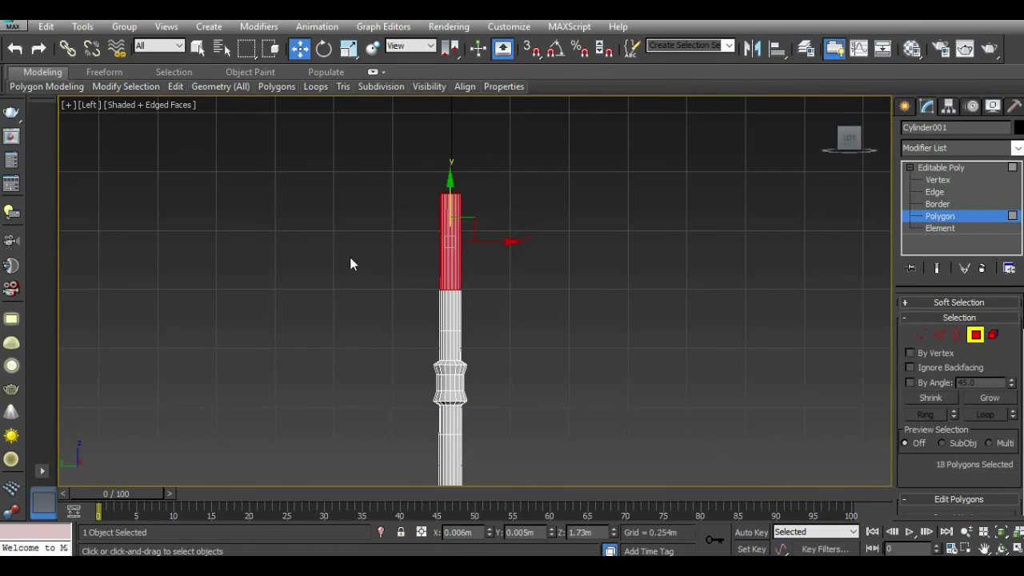
{"action": "key", "text": "p"}
{"action": "mouse_move", "coordinate": [849, 137]}
{"action": "left_mouse_down"}
{"action": "mouse_move", "coordinate": [860, 143]}
{"action": "mouse_move", "coordinate": [849, 150]}
{"action": "left_mouse_up"}
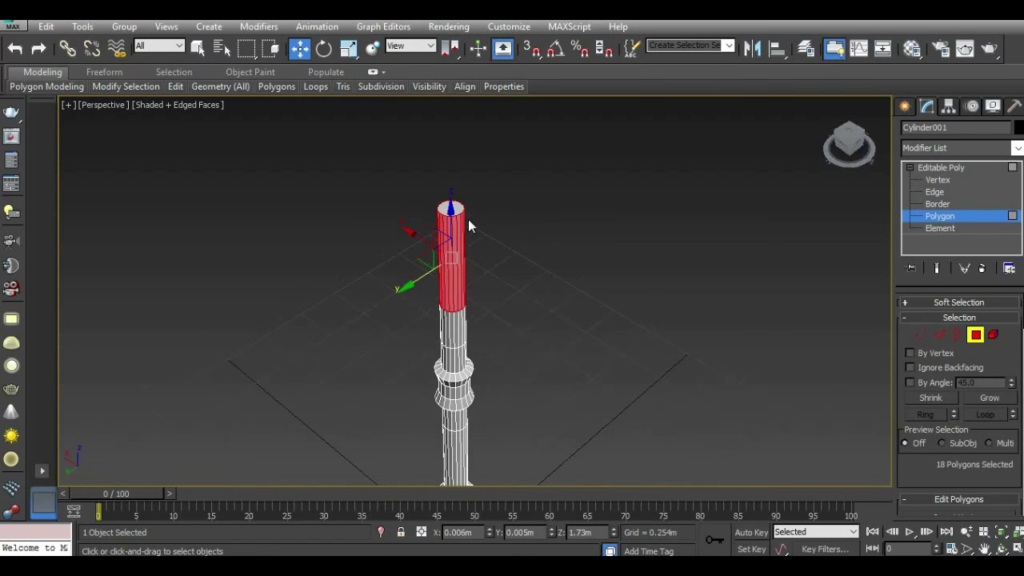
{"action": "scroll", "coordinate": [456, 219], "scroll_direction": "up", "scroll_amount": 3}
{"action": "scroll", "coordinate": [953, 445], "scroll_direction": "down", "scroll_amount": 3}
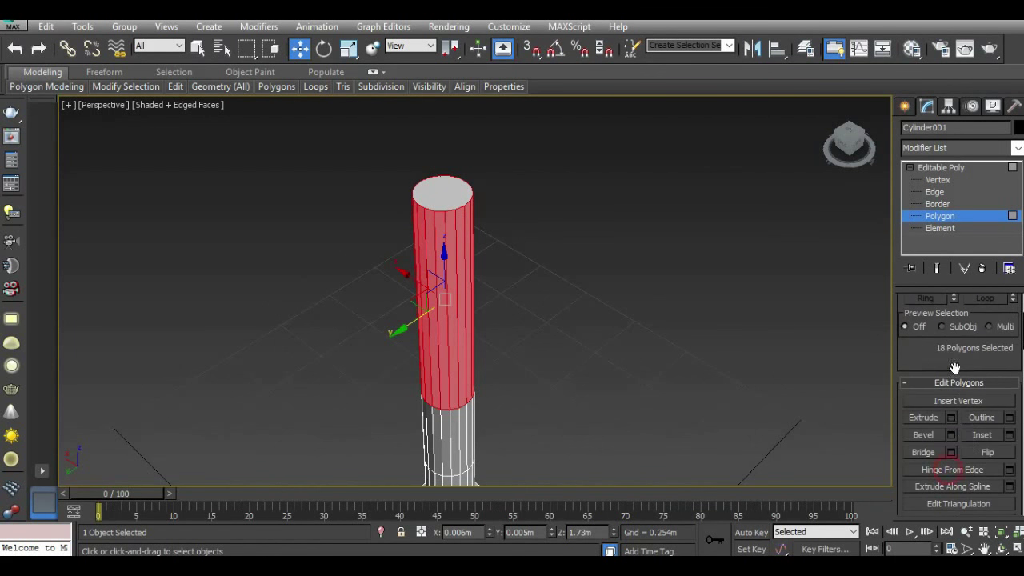
{"action": "left_click", "coordinate": [950, 417]}
{"action": "left_click_drag", "start_coordinate": [849, 142], "coordinate": [860, 148]}
{"action": "left_click", "coordinate": [571, 362]}
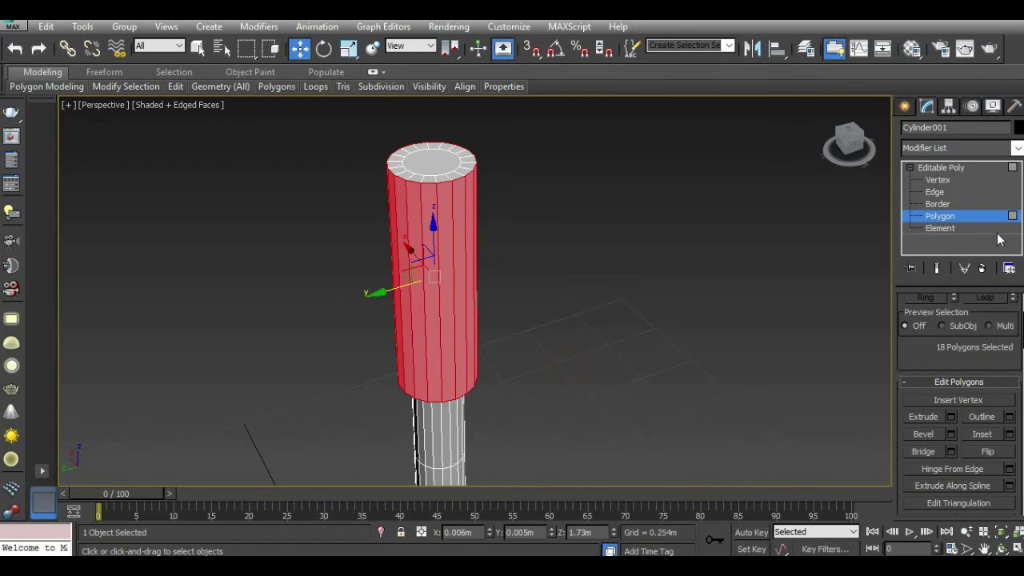
{"action": "left_click", "coordinate": [934, 192]}
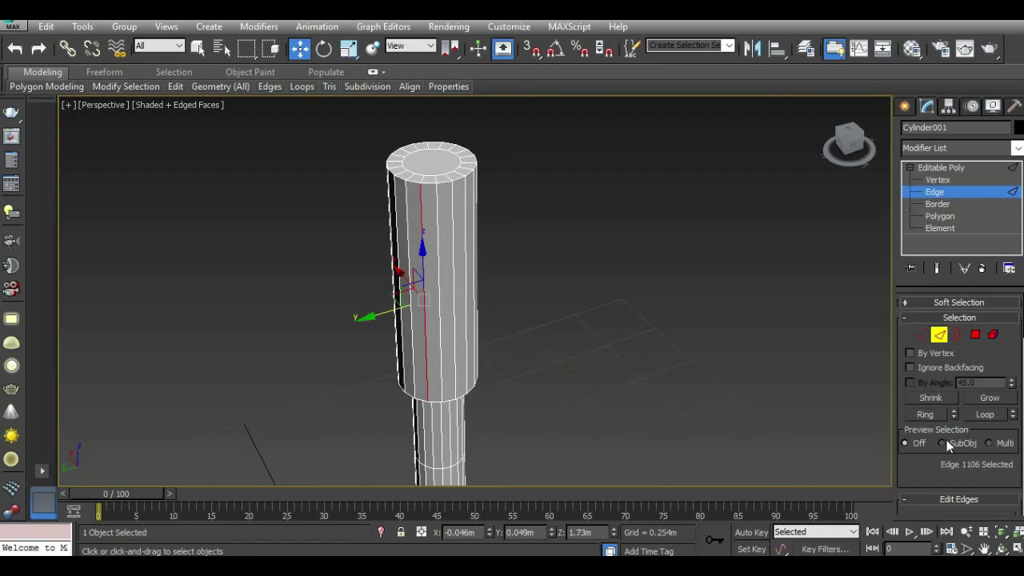
Ring-select the cap's vertical edges and connect them with 2 segments at pinch 88.
{"action": "left_click", "coordinate": [924, 414]}
{"action": "scroll", "coordinate": [959, 448], "scroll_direction": "down", "scroll_amount": 2}
{"action": "scroll", "coordinate": [1012, 452], "scroll_direction": "down", "scroll_amount": 2}
{"action": "left_click", "coordinate": [1009, 452]}
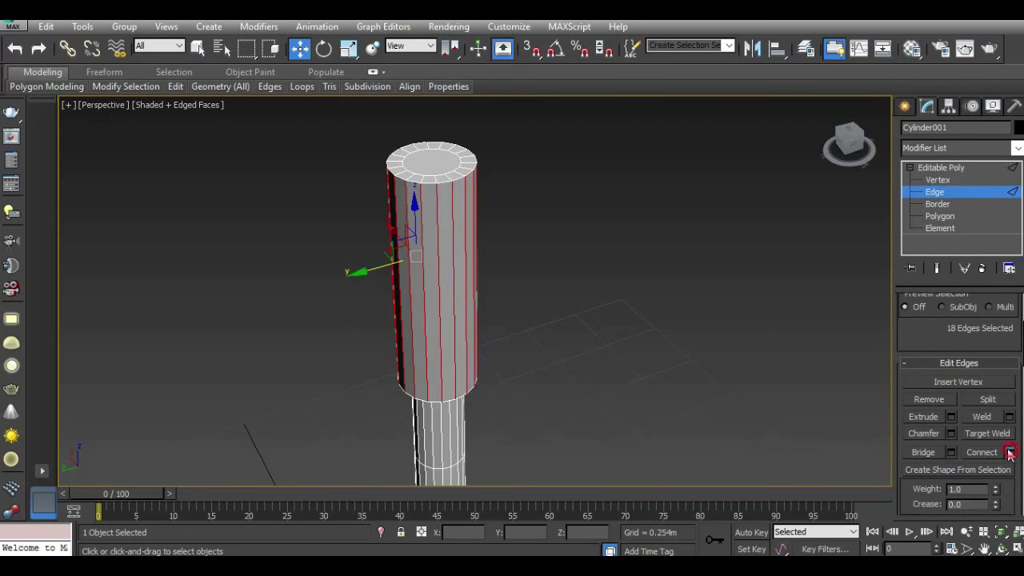
{"action": "left_click", "coordinate": [571, 315]}
{"action": "left_click_drag", "start_coordinate": [579, 343], "coordinate": [575, 122]}
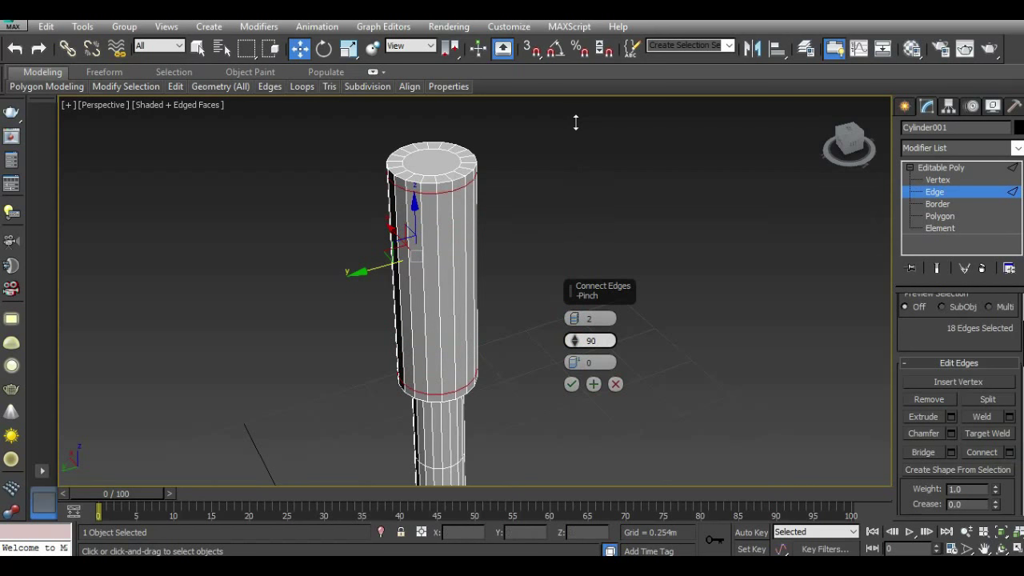
{"action": "left_click", "coordinate": [846, 142]}
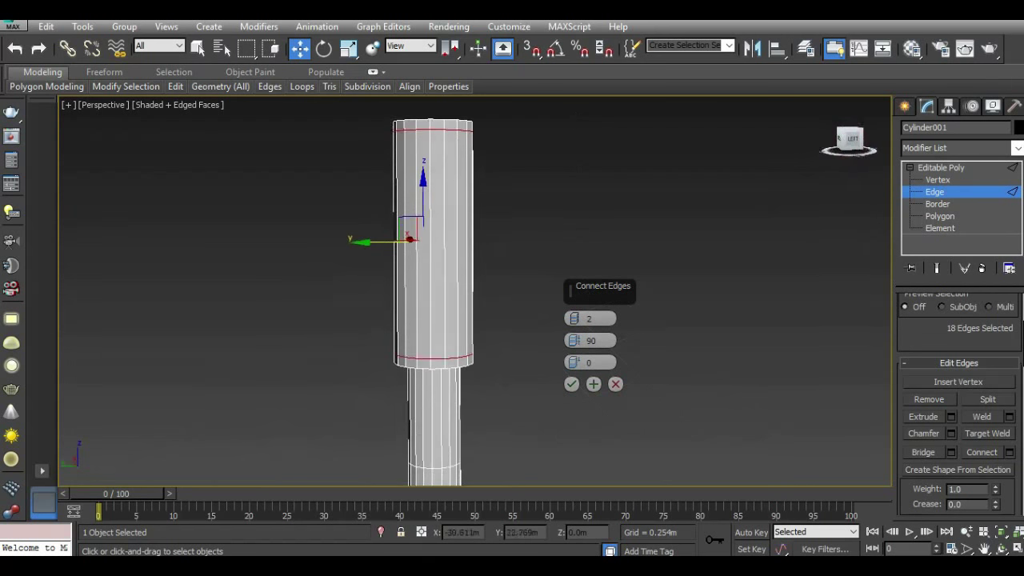
{"action": "left_click_drag", "start_coordinate": [577, 340], "coordinate": [579, 342]}
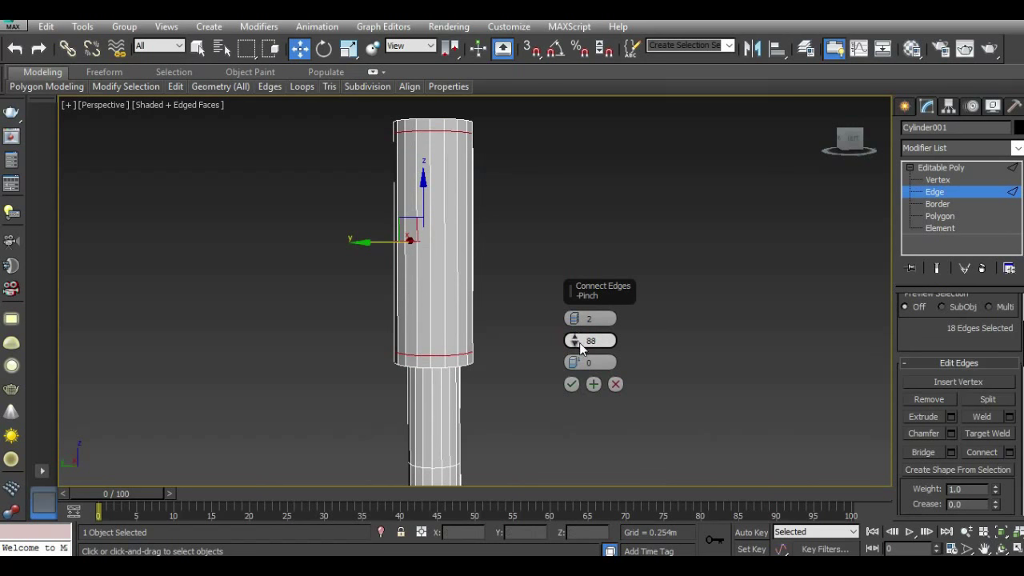
{"action": "left_click", "coordinate": [571, 383]}
Select the face ring of the column's bottom narrow band.
{"action": "left_click", "coordinate": [939, 216]}
{"action": "left_click", "coordinate": [429, 363]}
{"action": "left_click", "coordinate": [438, 361], "text": "shift"}
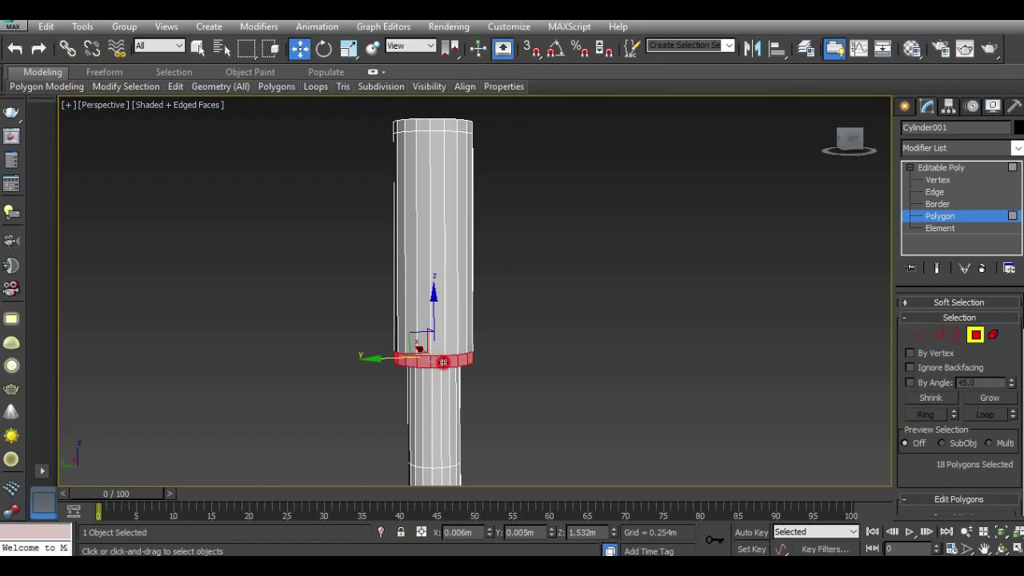
Select the upper and lower rim band polygon rings on the thick cap, excluding the top face.
{"action": "left_click", "coordinate": [432, 122]}
{"action": "left_click", "coordinate": [14, 50]}
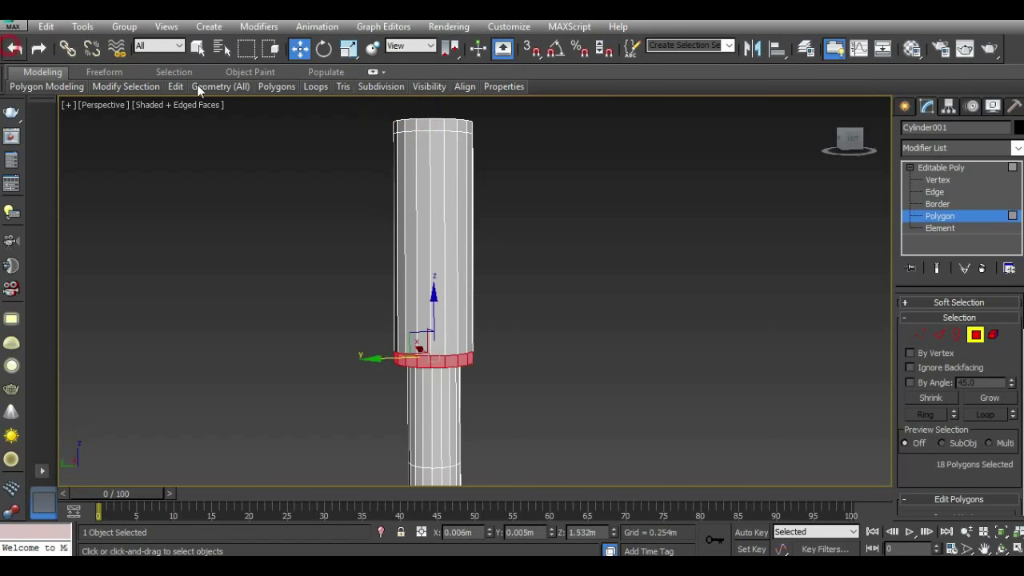
{"action": "left_click", "coordinate": [448, 122], "text": "ctrl"}
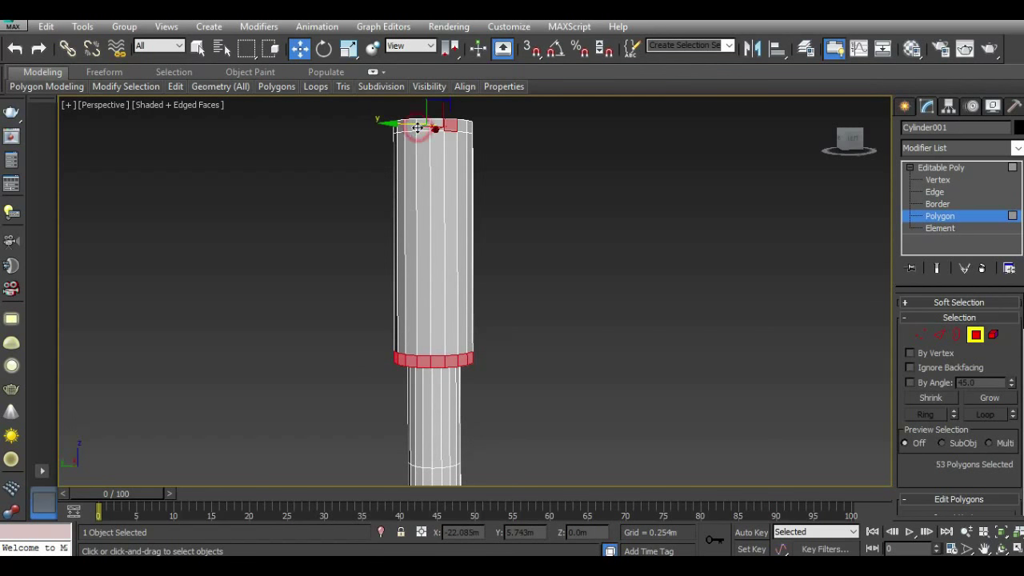
{"action": "left_click", "coordinate": [461, 125], "text": "shift"}
{"action": "left_click_drag", "start_coordinate": [849, 138], "coordinate": [849, 160]}
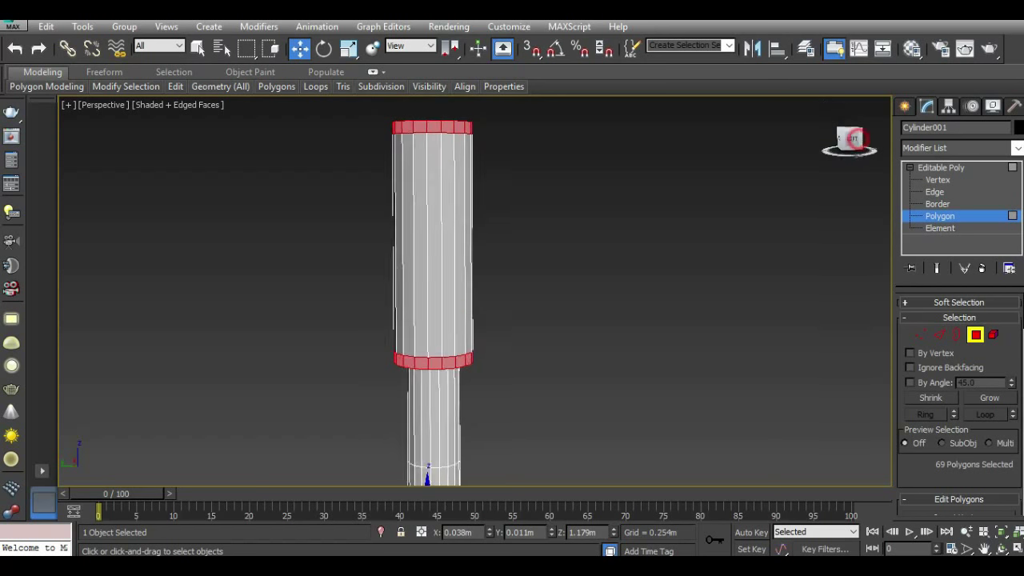
{"action": "scroll", "coordinate": [445, 133], "scroll_direction": "up", "scroll_amount": 3}
{"action": "left_click", "coordinate": [432, 130], "text": "alt"}
{"action": "left_click_drag", "start_coordinate": [958, 472], "coordinate": [944, 388]}
{"action": "scroll", "coordinate": [941, 462], "scroll_direction": "down", "scroll_amount": 2}
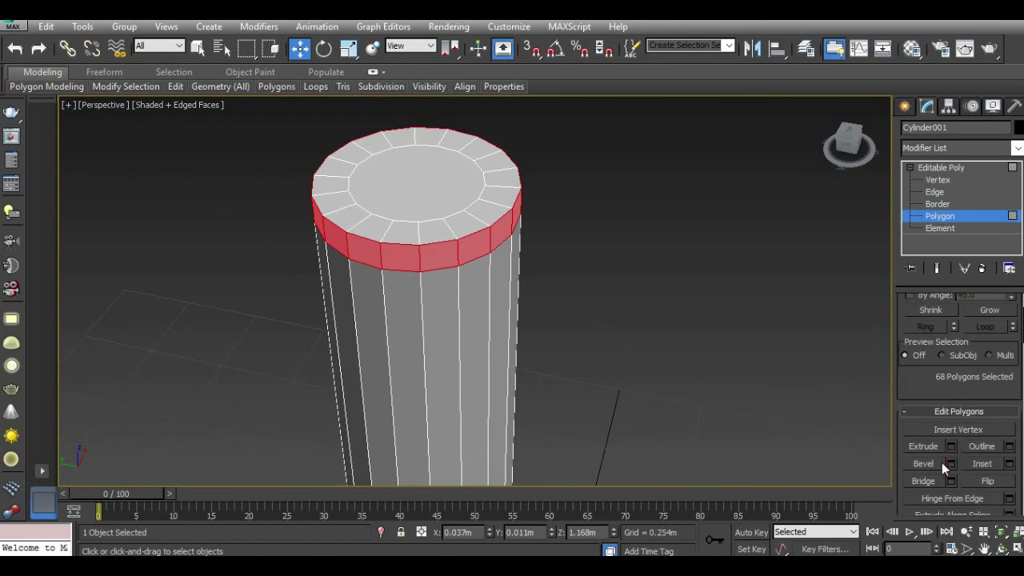
Extrude the 68 band polygons outward 0.004m to form thin lips.
{"action": "left_click", "coordinate": [951, 447]}
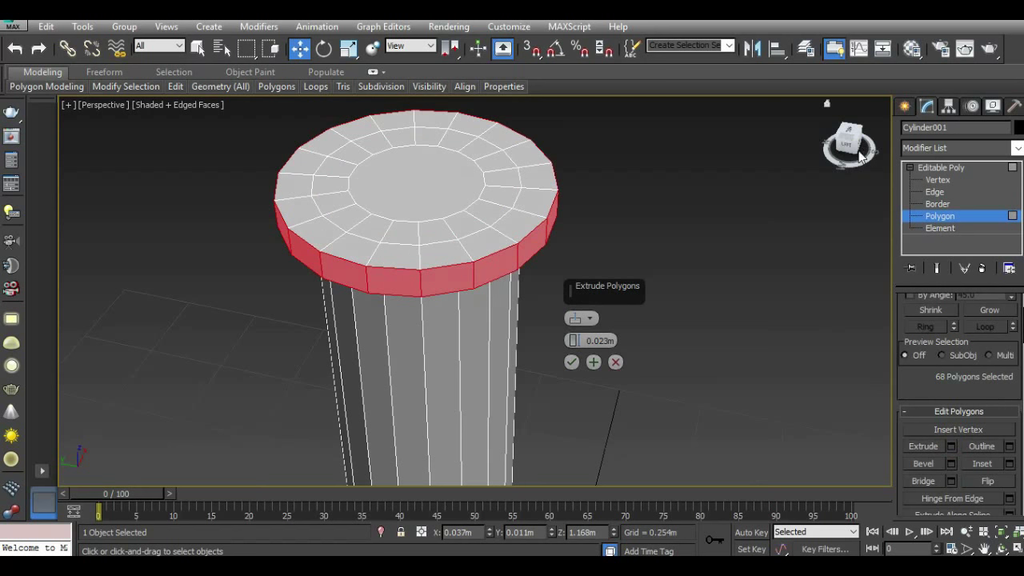
{"action": "left_click", "coordinate": [848, 138]}
{"action": "left_click_drag", "start_coordinate": [849, 138], "coordinate": [848, 156]}
{"action": "scroll", "coordinate": [492, 340], "scroll_direction": "down", "scroll_amount": 3}
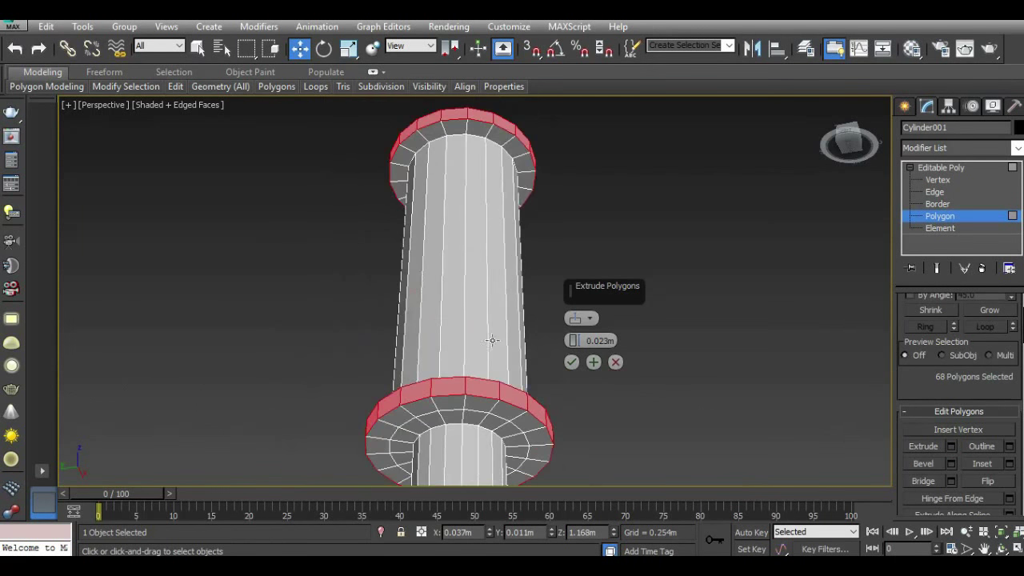
{"action": "scroll", "coordinate": [475, 144], "scroll_direction": "up", "scroll_amount": 2}
{"action": "left_click_drag", "start_coordinate": [575, 341], "coordinate": [578, 344]}
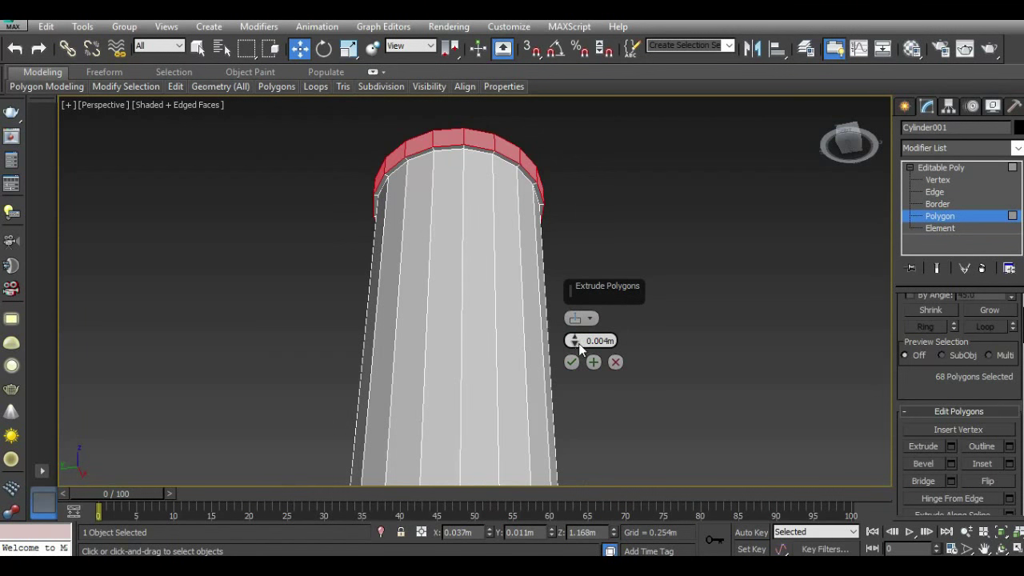
{"action": "left_click_drag", "start_coordinate": [847, 142], "coordinate": [849, 164]}
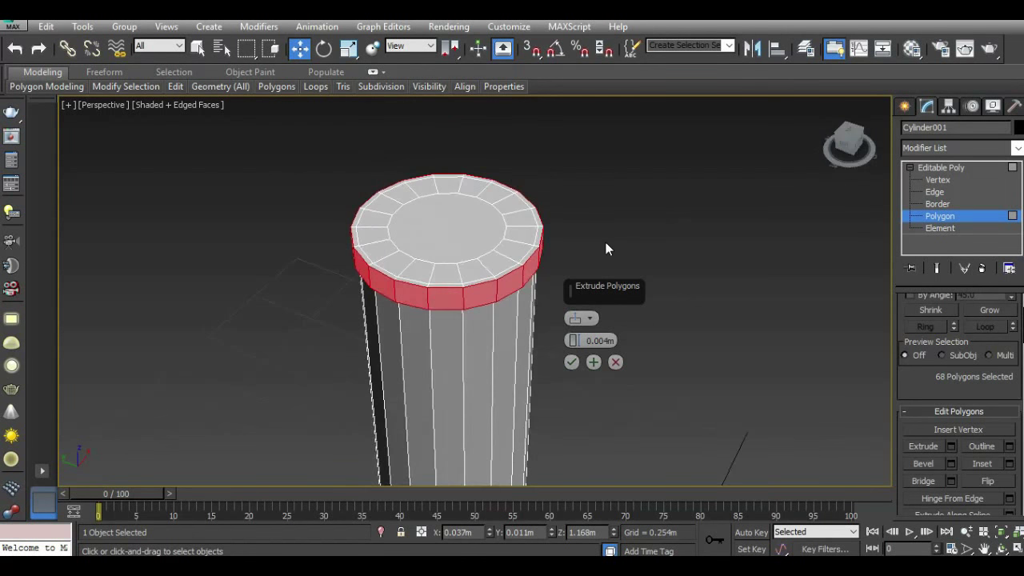
{"action": "middle_click_drag", "start_coordinate": [610, 210], "coordinate": [616, 160]}
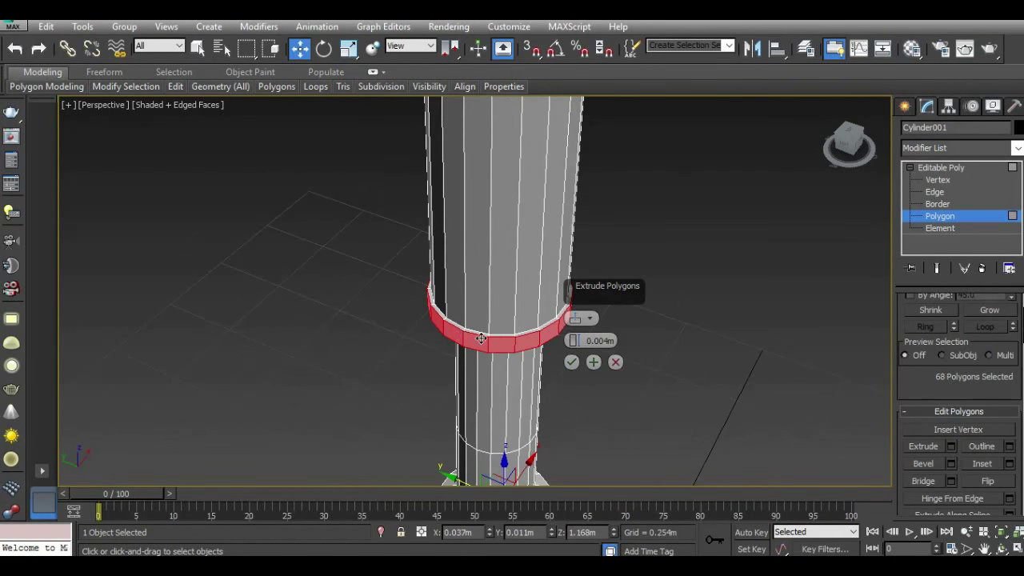
{"action": "scroll", "coordinate": [481, 338], "scroll_direction": "up", "scroll_amount": 4}
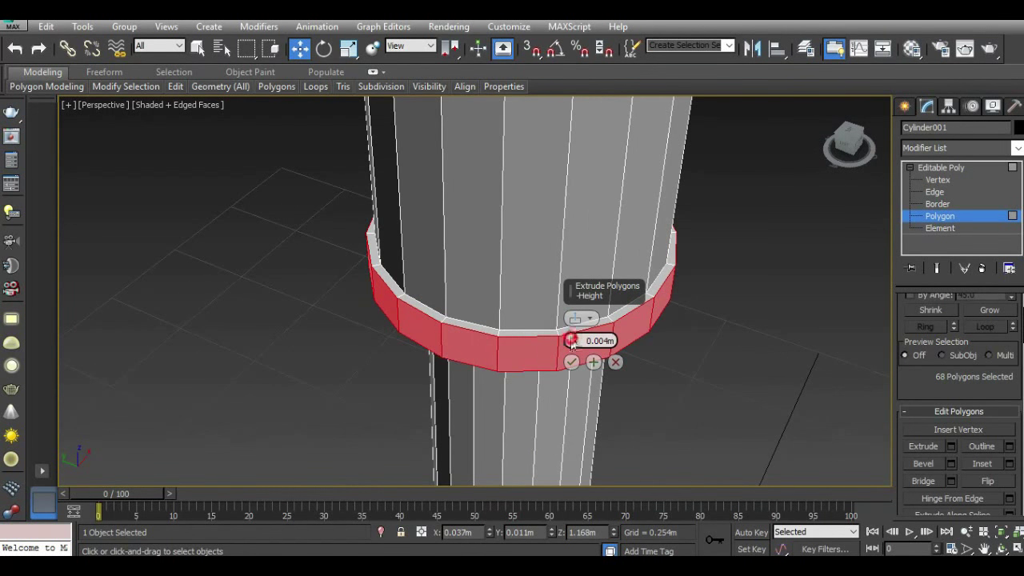
{"action": "left_click_drag", "start_coordinate": [570, 339], "coordinate": [573, 343]}
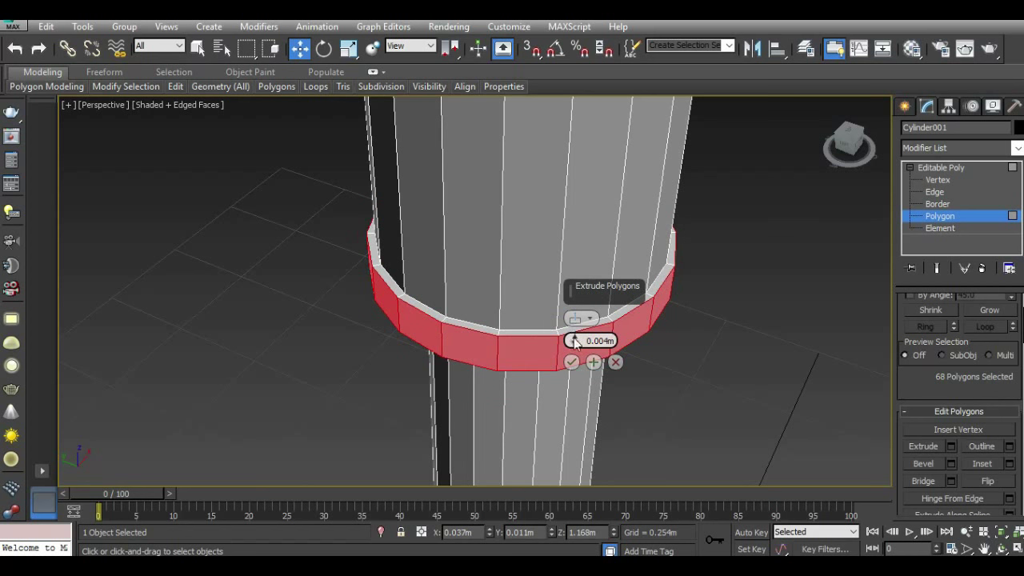
{"action": "left_click", "coordinate": [571, 361]}
{"action": "scroll", "coordinate": [510, 353], "scroll_direction": "down", "scroll_amount": 5}
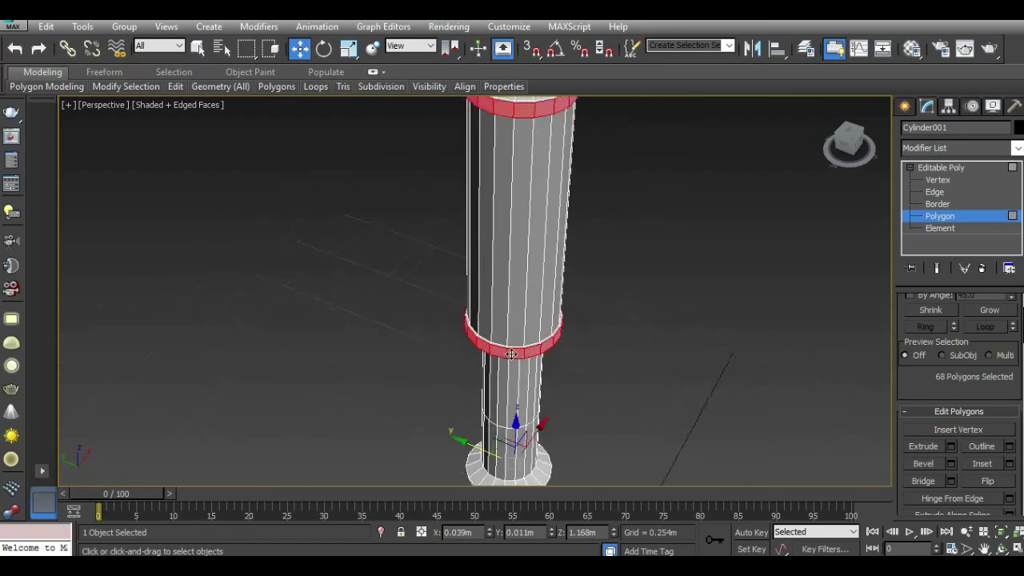
{"action": "mouse_move", "coordinate": [849, 144]}
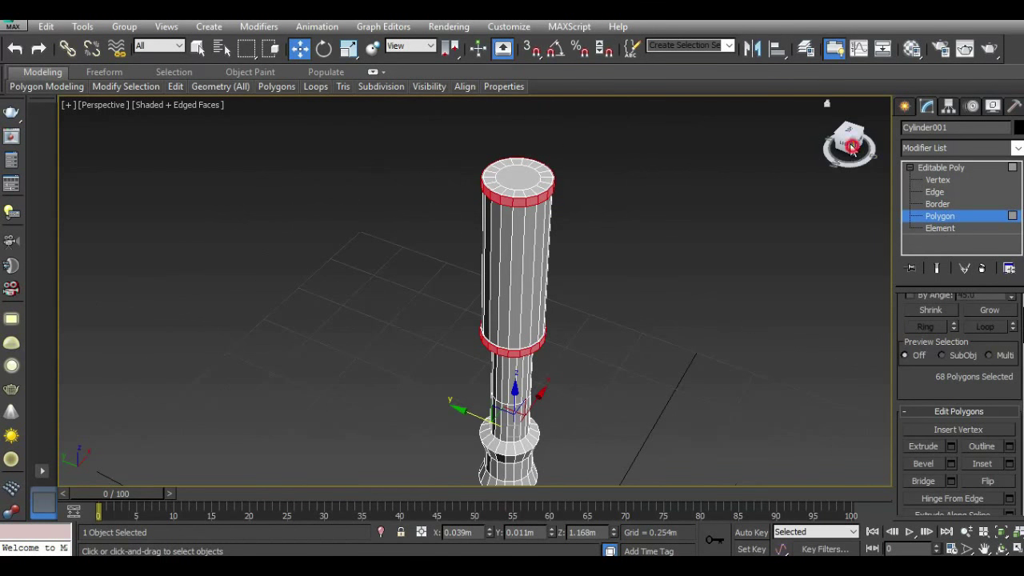
{"action": "left_click_drag", "start_coordinate": [852, 147], "coordinate": [848, 144]}
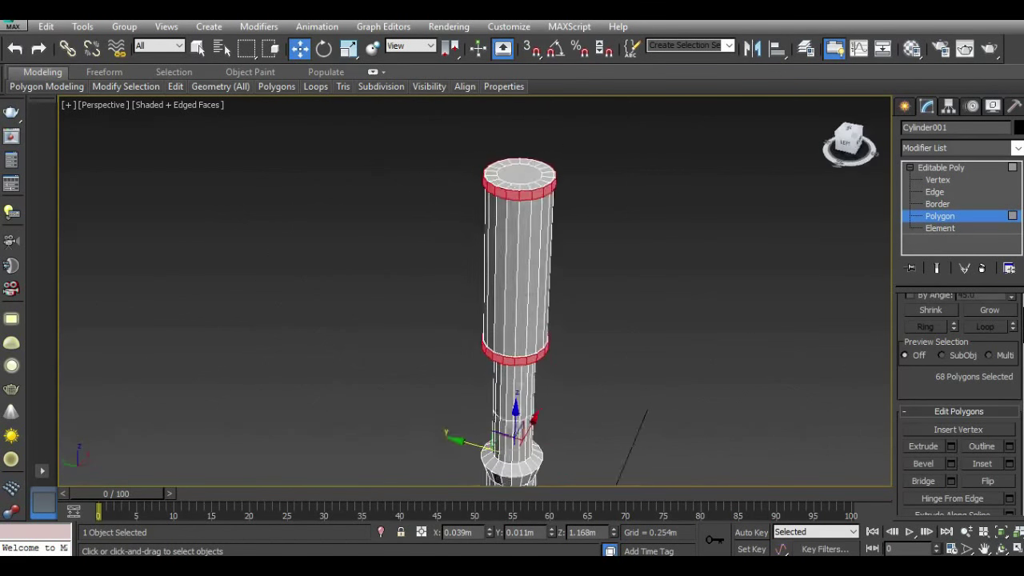
Zoom in on the column top and try Edge, Polygon and Border sub-object levels.
{"action": "left_click", "coordinate": [934, 192]}
{"action": "middle_click_drag", "start_coordinate": [753, 203], "coordinate": [757, 248]}
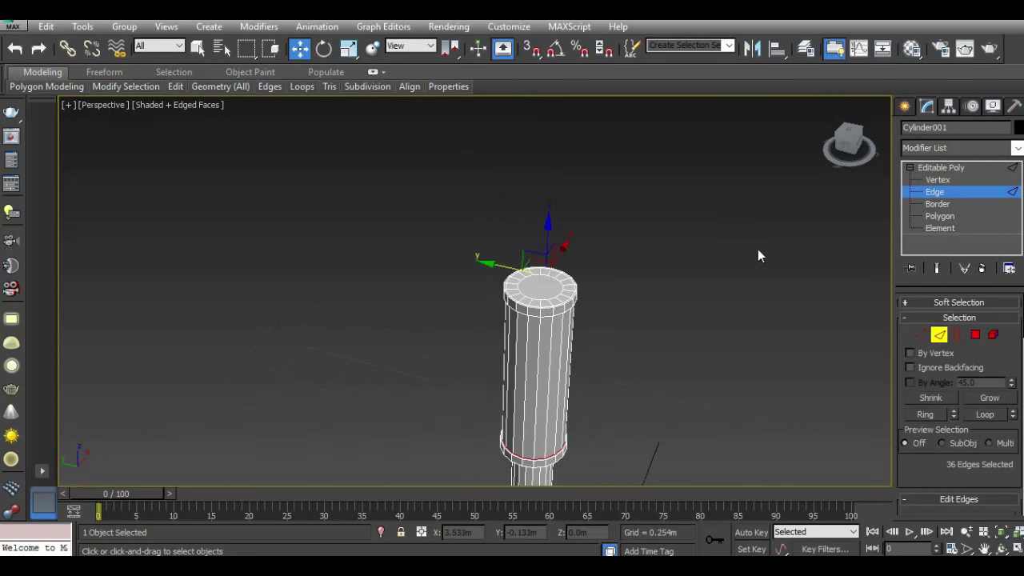
{"action": "scroll", "coordinate": [536, 304], "scroll_direction": "up", "scroll_amount": 2}
{"action": "scroll", "coordinate": [532, 297], "scroll_direction": "up", "scroll_amount": 2}
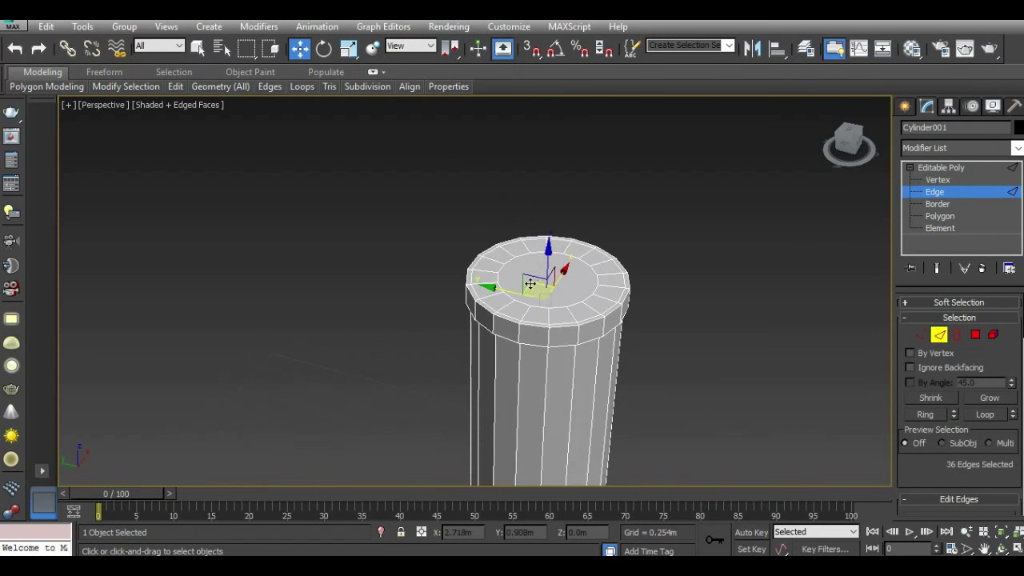
{"action": "scroll", "coordinate": [520, 285], "scroll_direction": "up", "scroll_amount": 4}
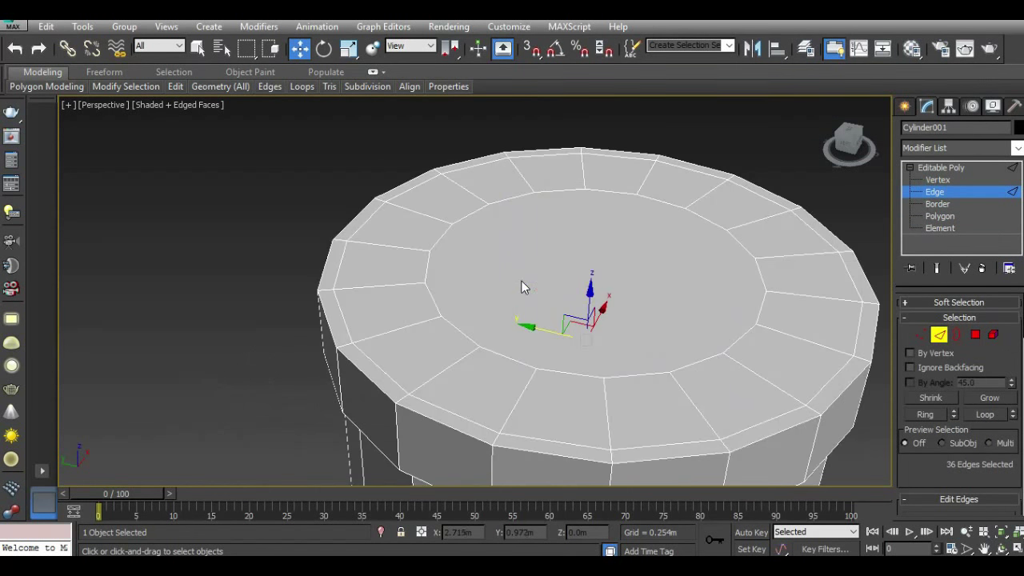
{"action": "double_click", "coordinate": [375, 362]}
{"action": "left_click", "coordinate": [370, 362]}
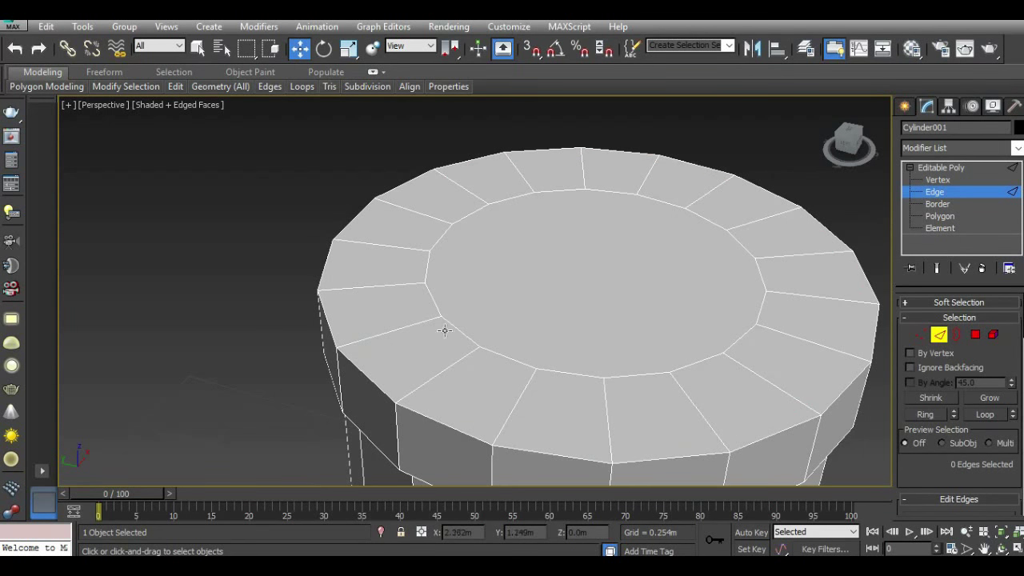
{"action": "left_click", "coordinate": [974, 336]}
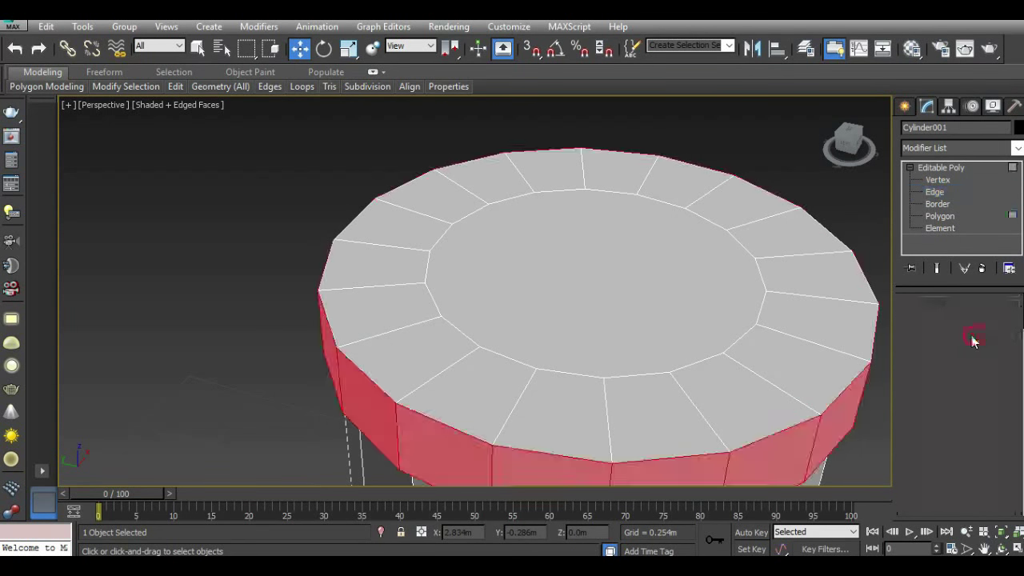
{"action": "left_click", "coordinate": [956, 334]}
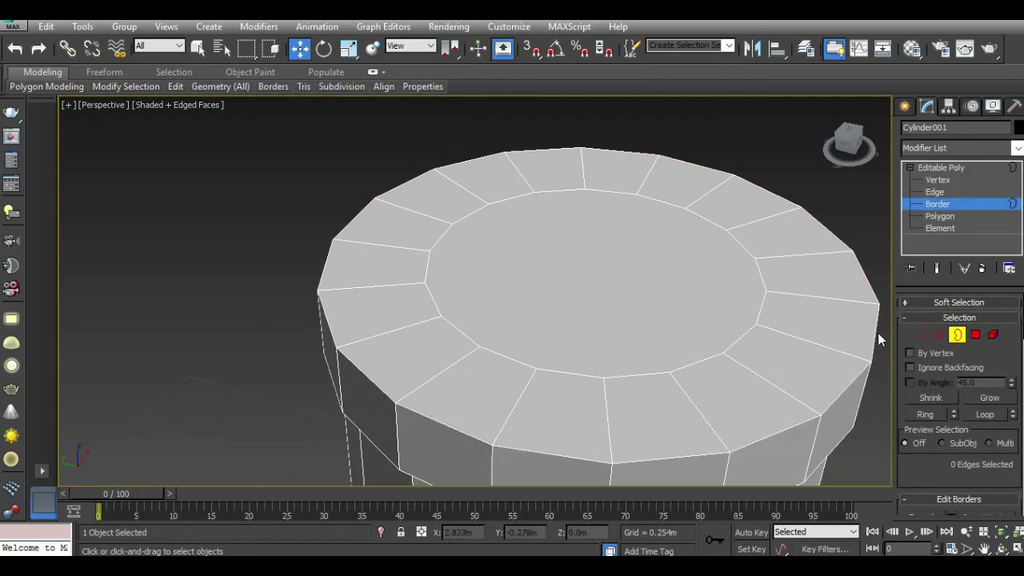
{"action": "left_click", "coordinate": [941, 335]}
Select the inner top edge ring, convert it to vertices, and lower them slightly.
{"action": "left_click", "coordinate": [632, 375]}
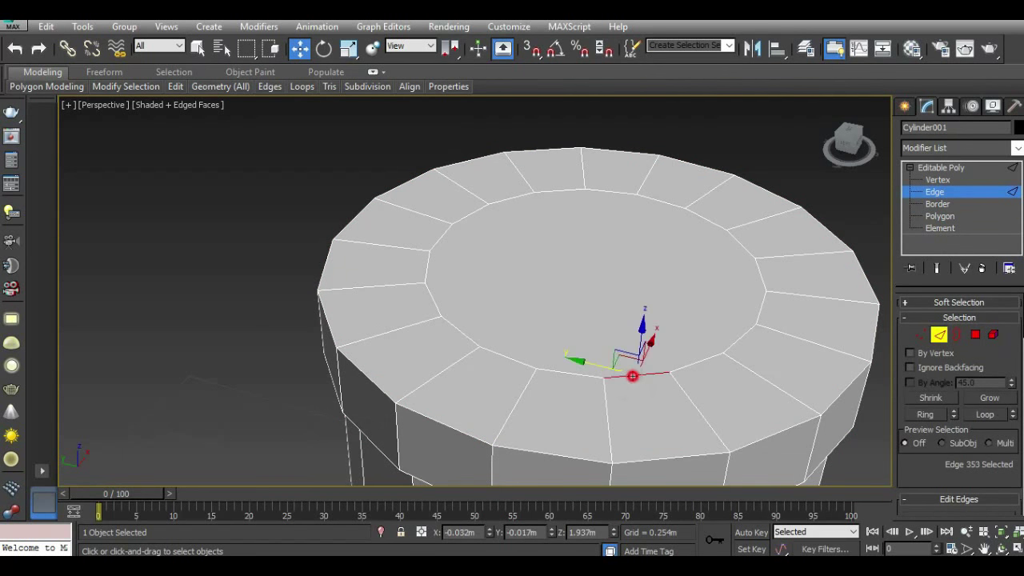
{"action": "scroll", "coordinate": [520, 342], "scroll_direction": "down", "scroll_amount": 4}
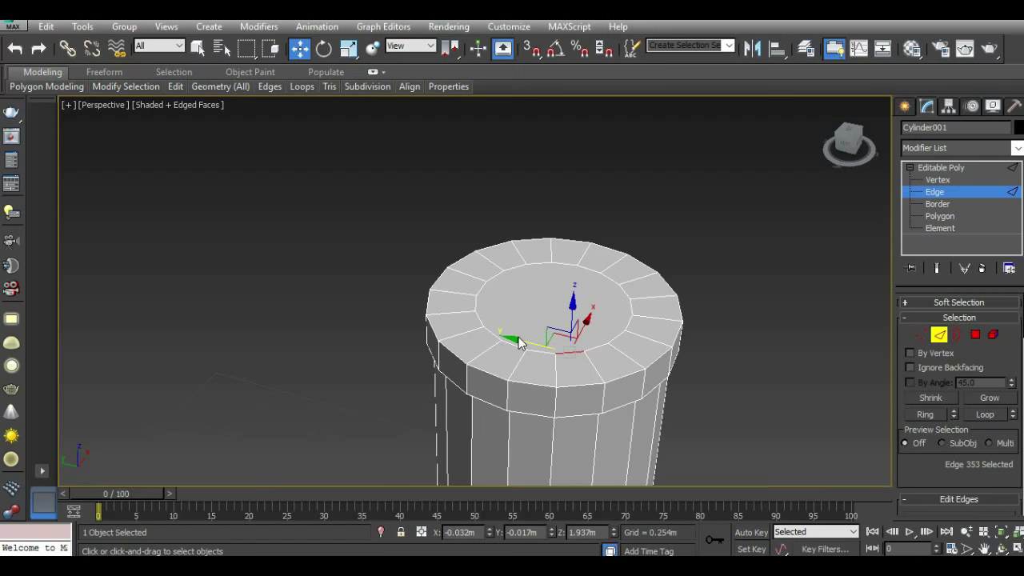
{"action": "scroll", "coordinate": [520, 341], "scroll_direction": "down", "scroll_amount": 3}
{"action": "key", "text": "1"}
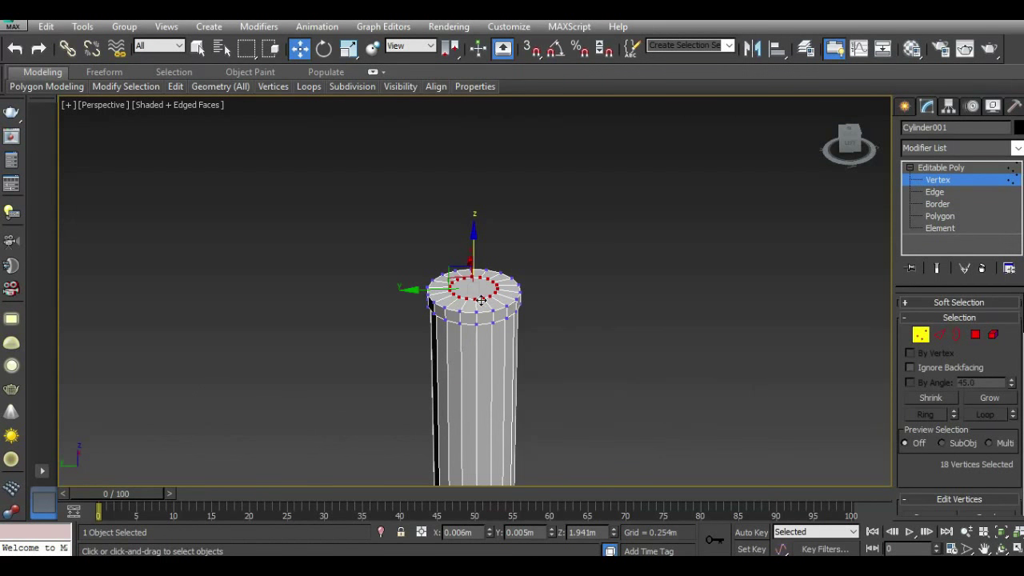
{"action": "scroll", "coordinate": [480, 299], "scroll_direction": "up", "scroll_amount": 3}
{"action": "scroll", "coordinate": [480, 296], "scroll_direction": "up", "scroll_amount": 3}
{"action": "left_click_drag", "start_coordinate": [491, 220], "coordinate": [491, 221]}
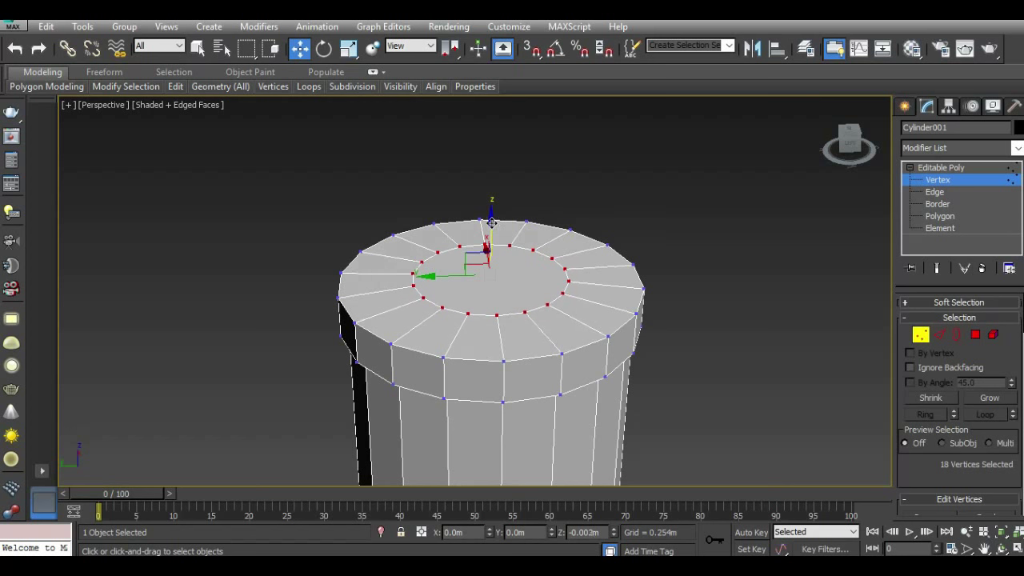
{"action": "left_click", "coordinate": [975, 335], "text": "ctrl"}
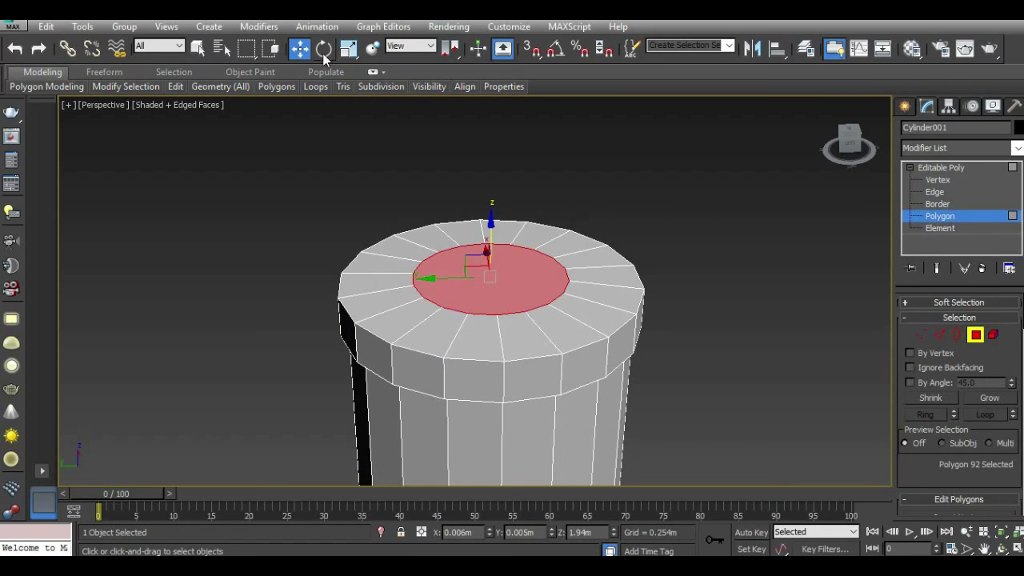
Scale the central top cap face larger and raise it slightly.
{"action": "left_click", "coordinate": [348, 48]}
{"action": "left_click_drag", "start_coordinate": [485, 275], "coordinate": [474, 261]}
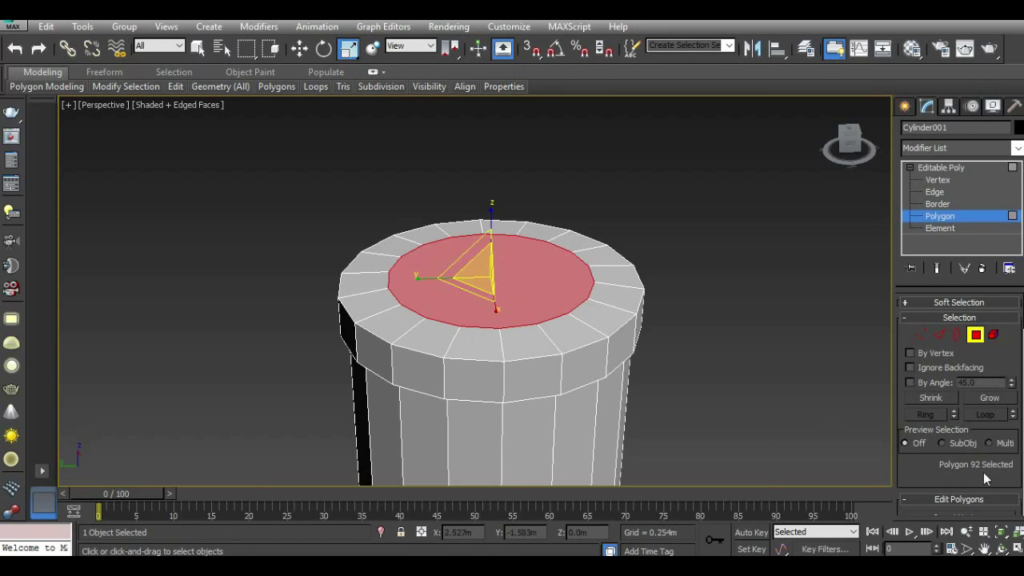
{"action": "scroll", "coordinate": [985, 478], "scroll_direction": "down", "scroll_amount": 5}
{"action": "left_click", "coordinate": [299, 48]}
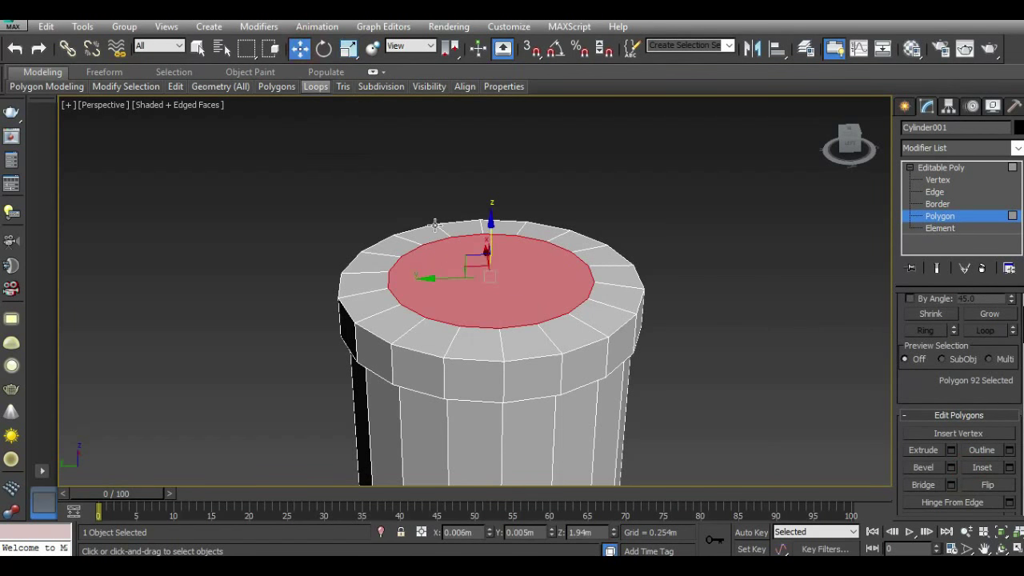
{"action": "left_click", "coordinate": [348, 48]}
{"action": "left_click_drag", "start_coordinate": [480, 273], "coordinate": [480, 264]}
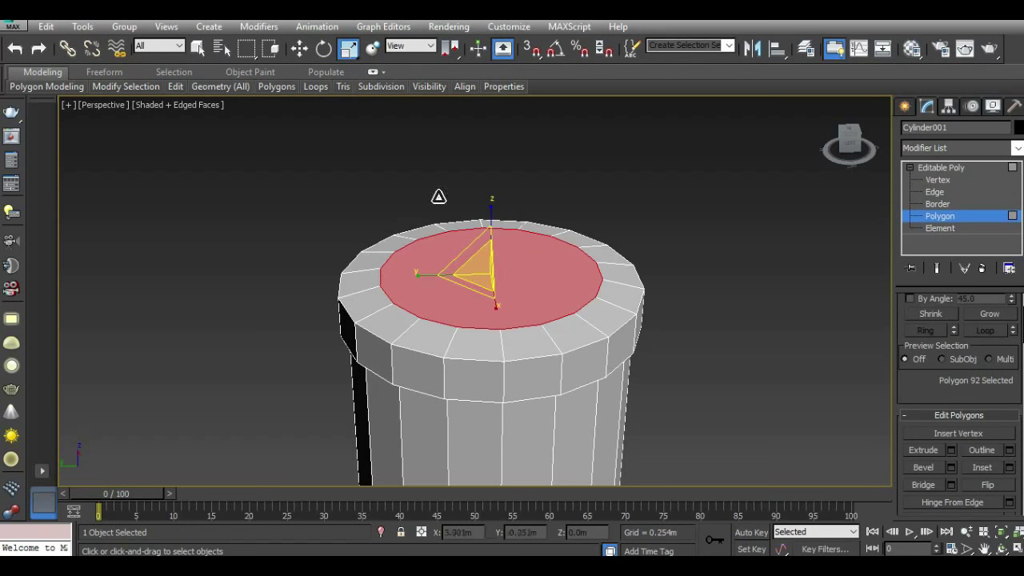
{"action": "left_click", "coordinate": [299, 48]}
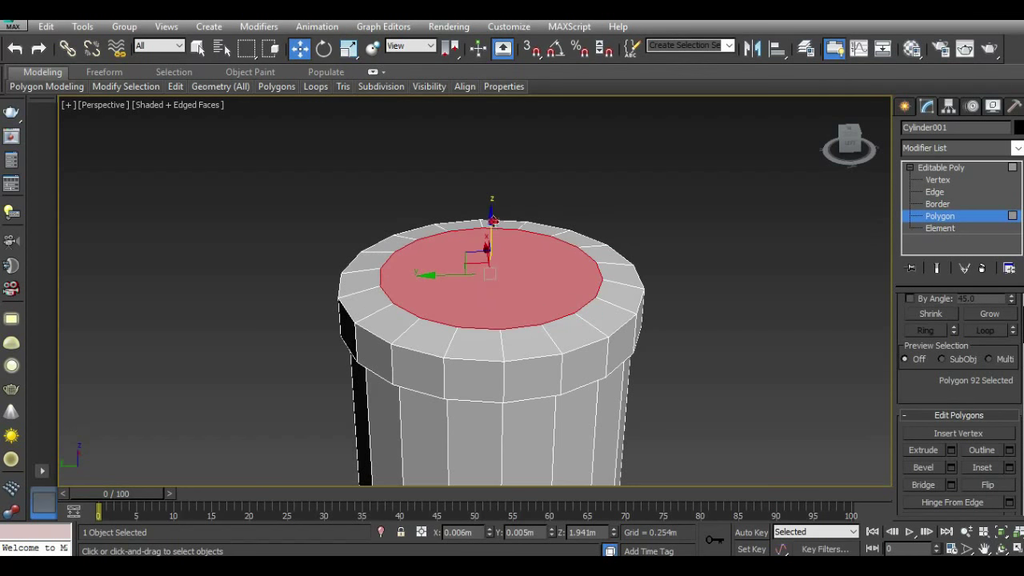
{"action": "left_click_drag", "start_coordinate": [492, 221], "coordinate": [491, 217]}
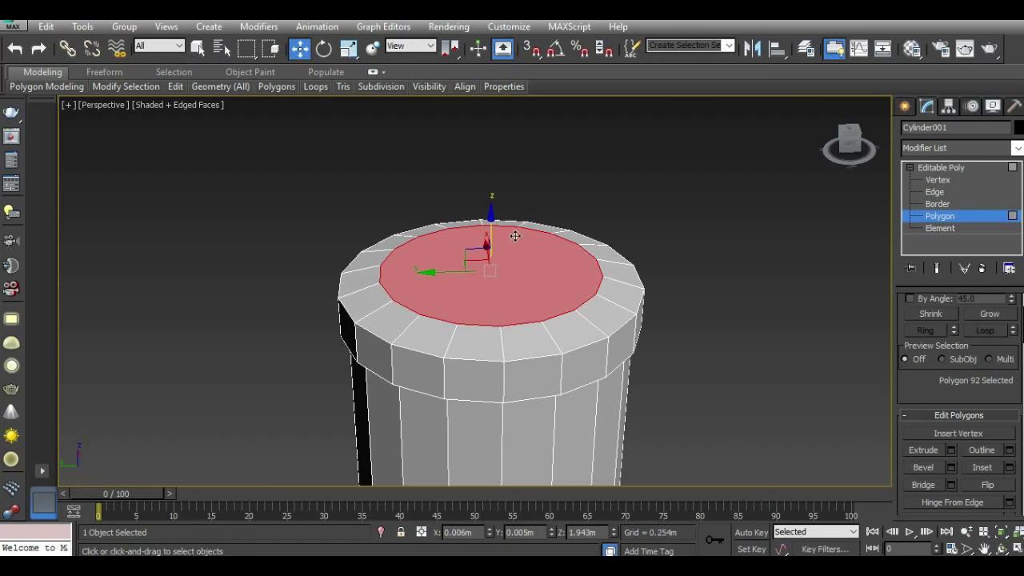
Extrude the cap face upward into a neck and scale its top down to taper it.
{"action": "left_click", "coordinate": [952, 451]}
{"action": "left_click_drag", "start_coordinate": [573, 341], "coordinate": [575, 331]}
{"action": "left_click", "coordinate": [571, 361]}
{"action": "mouse_move", "coordinate": [575, 361]}
{"action": "middle_mouse_down"}
{"action": "mouse_move", "coordinate": [518, 375]}
{"action": "mouse_move", "coordinate": [522, 404]}
{"action": "middle_mouse_up"}
{"action": "left_click", "coordinate": [348, 48]}
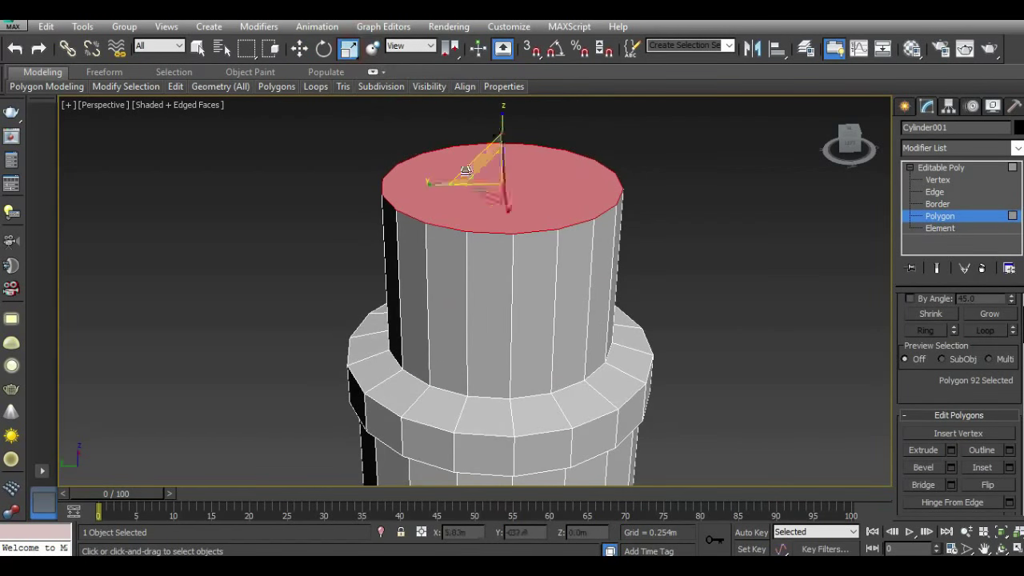
{"action": "left_click_drag", "start_coordinate": [491, 187], "coordinate": [493, 210]}
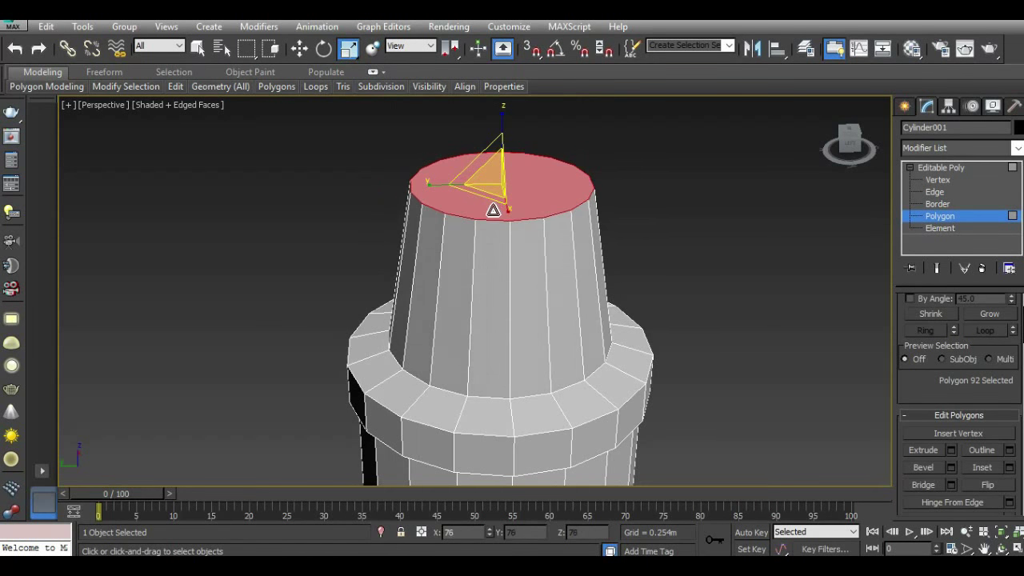
Add two Swift Loop edge loops around the neck.
{"action": "left_click", "coordinate": [176, 86]}
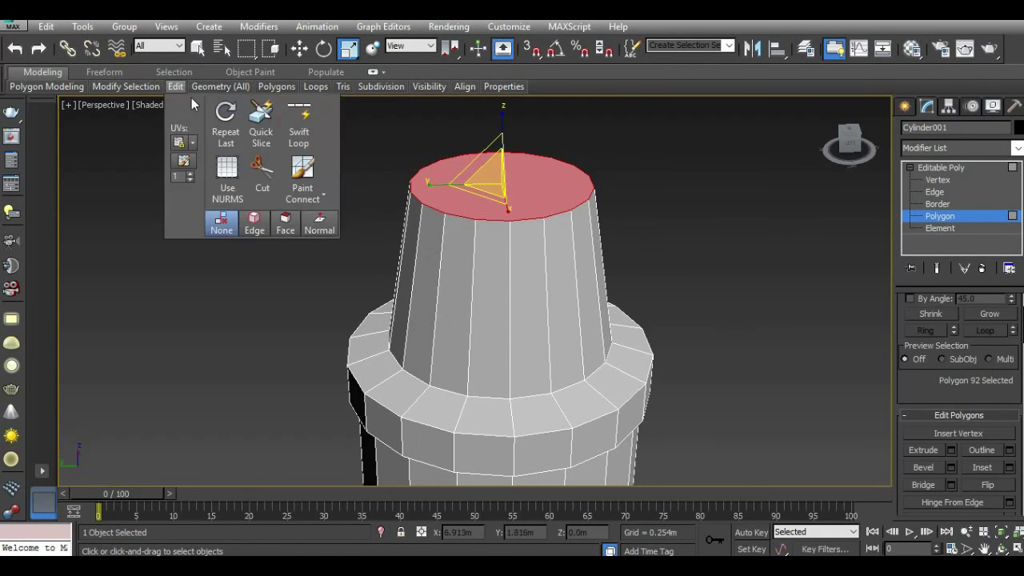
{"action": "left_click", "coordinate": [299, 124]}
{"action": "left_click", "coordinate": [454, 237]}
{"action": "left_click", "coordinate": [482, 255]}
Extrude the 18-face ring below the neck top outward at Height 0.035m into a flared rim.
{"action": "key", "text": "w"}
{"action": "left_click", "coordinate": [484, 233]}
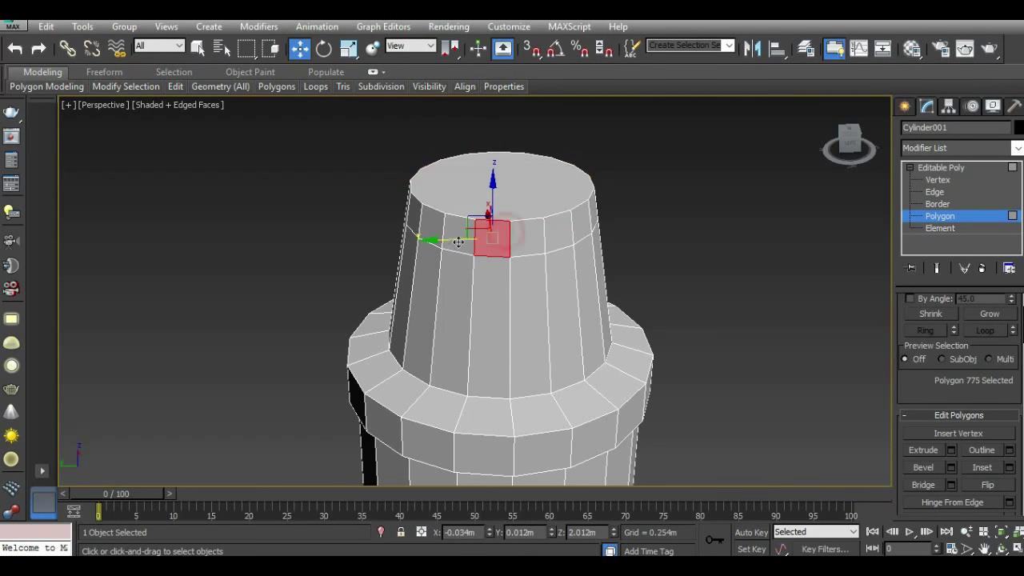
{"action": "left_click", "coordinate": [510, 230], "text": "shift"}
{"action": "left_click", "coordinate": [952, 451]}
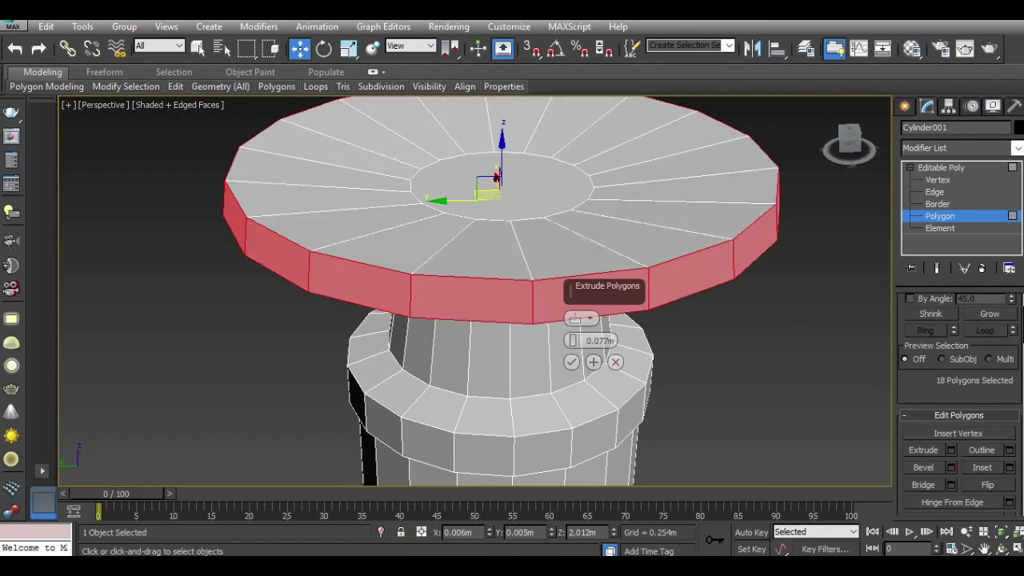
{"action": "left_click_drag", "start_coordinate": [572, 339], "coordinate": [572, 341]}
{"action": "left_click", "coordinate": [571, 361]}
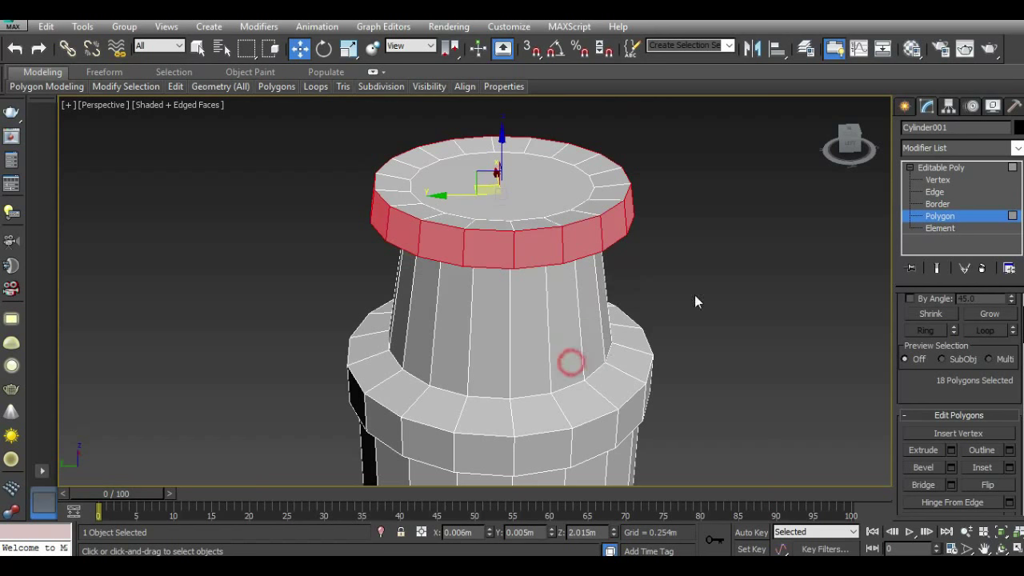
{"action": "left_click", "coordinate": [940, 168]}
Create a cone beside the column base, radius 0.078m to 0.019m, height 0.232m.
{"action": "key", "text": "l"}
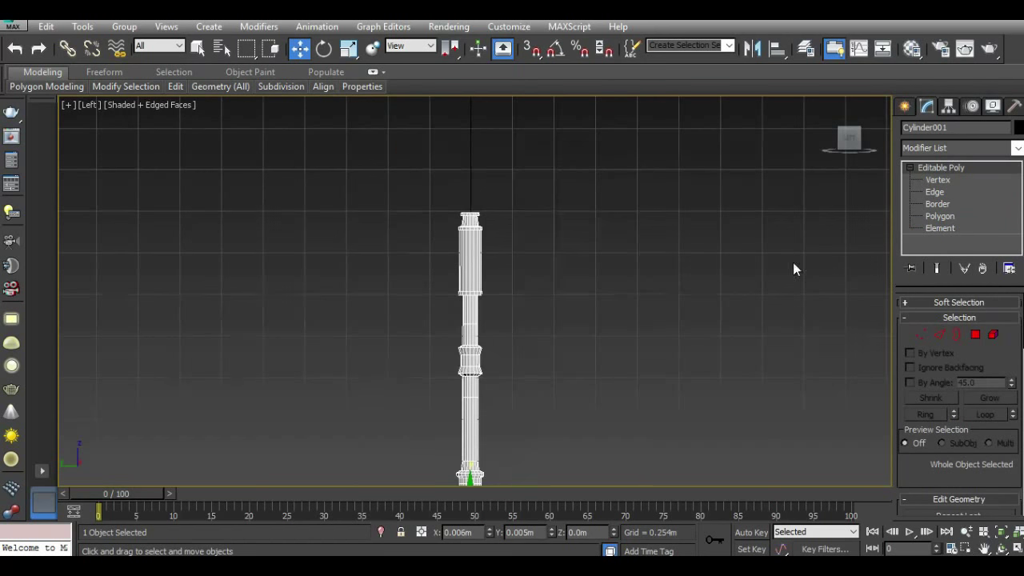
{"action": "key", "text": "p"}
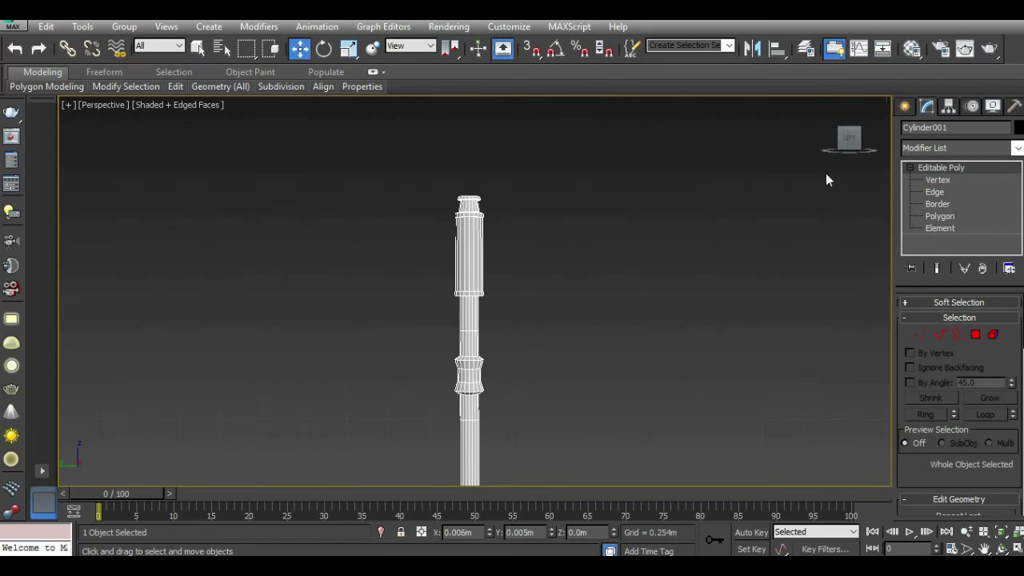
{"action": "left_click_drag", "start_coordinate": [846, 143], "coordinate": [633, 364]}
{"action": "middle_click_drag", "start_coordinate": [633, 360], "coordinate": [625, 338]}
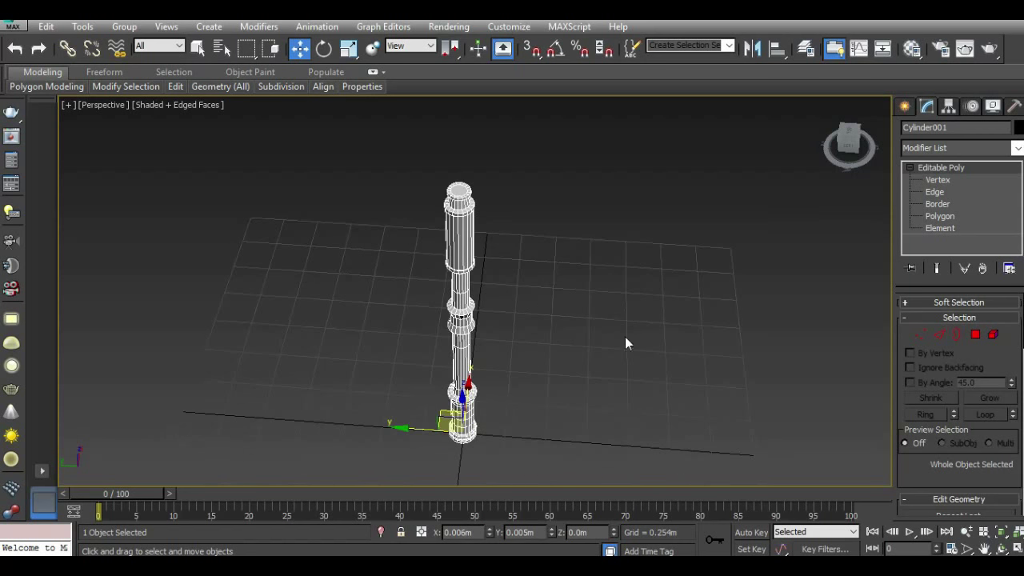
{"action": "left_click", "coordinate": [904, 107]}
{"action": "left_click", "coordinate": [984, 203]}
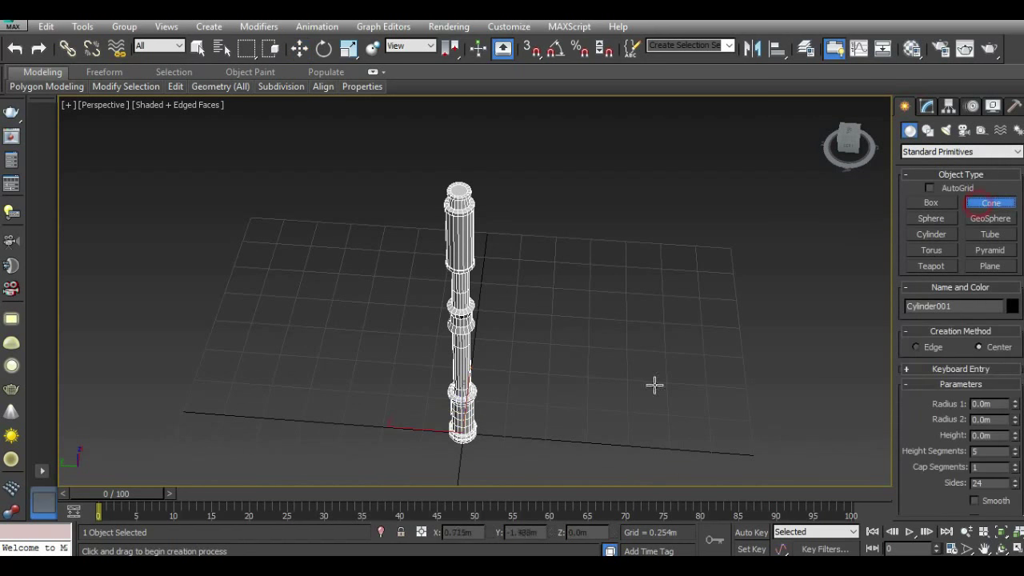
{"action": "scroll", "coordinate": [520, 456], "scroll_direction": "up", "scroll_amount": 5}
{"action": "mouse_move", "coordinate": [524, 414]}
{"action": "left_mouse_down"}
{"action": "mouse_move", "coordinate": [552, 415]}
{"action": "mouse_move", "coordinate": [539, 408]}
{"action": "left_mouse_up"}
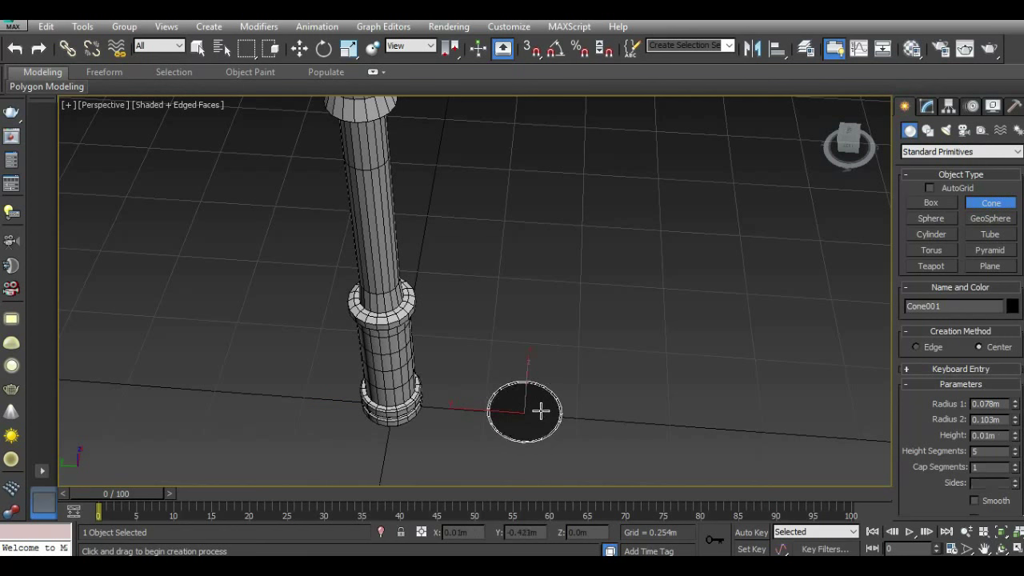
{"action": "left_click", "coordinate": [525, 339]}
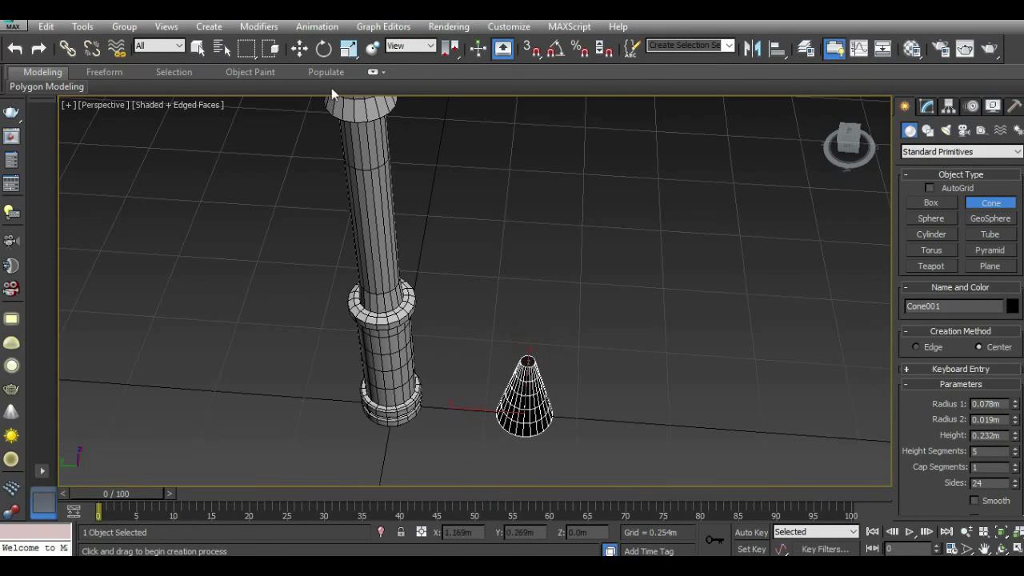
{"action": "left_click", "coordinate": [297, 49]}
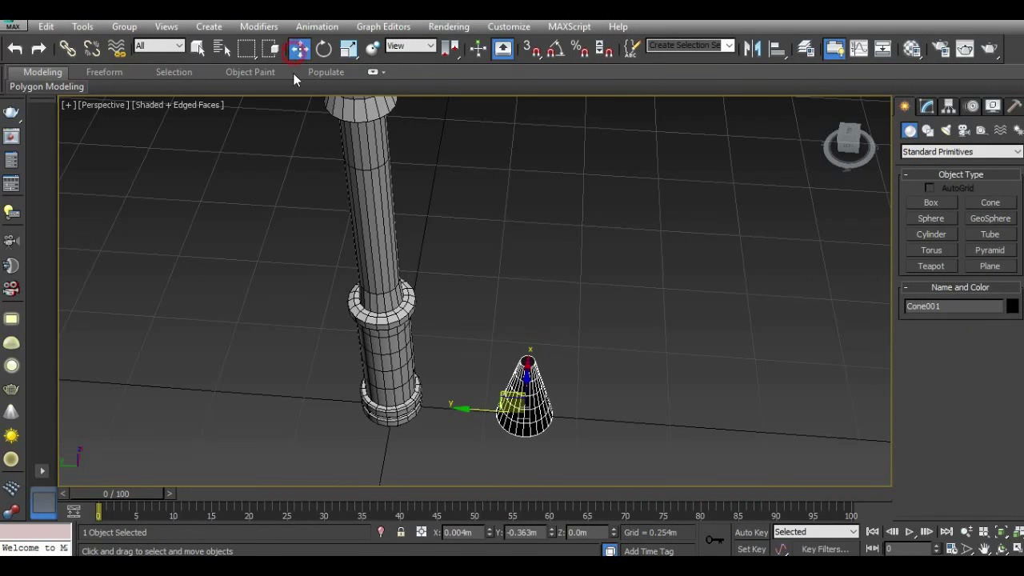
Apply the white default sample material from the Material Editor to the cone.
{"action": "left_click", "coordinate": [852, 136]}
{"action": "left_click", "coordinate": [911, 48]}
{"action": "left_click_drag", "start_coordinate": [82, 102], "coordinate": [542, 366]}
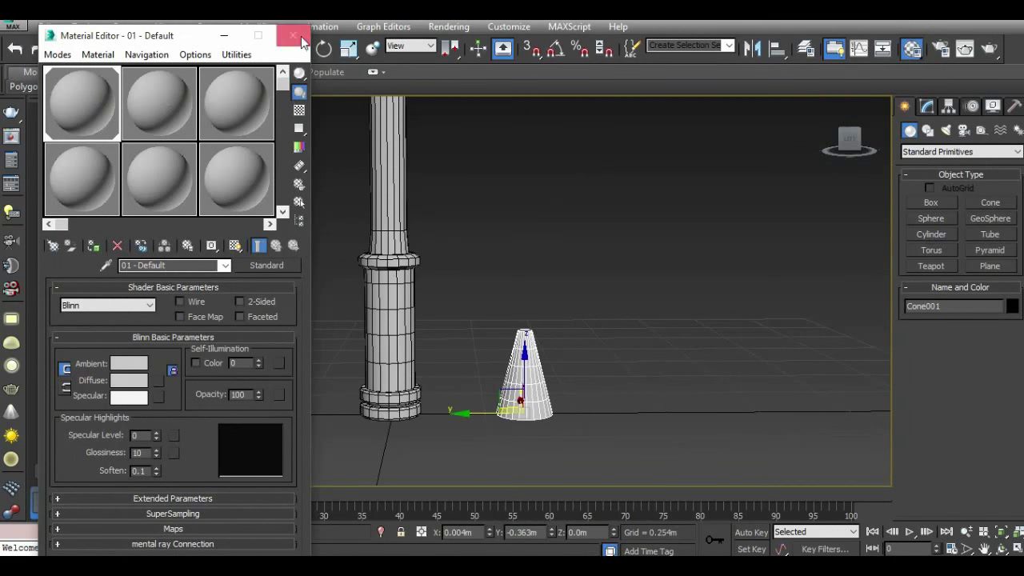
Close the Material Editor and add a Symmetry modifier mirrored on Z to Cone001.
{"action": "left_click", "coordinate": [292, 35]}
{"action": "left_click", "coordinate": [926, 106]}
{"action": "left_click", "coordinate": [959, 147]}
{"action": "scroll", "coordinate": [952, 360], "scroll_direction": "down", "scroll_amount": 10}
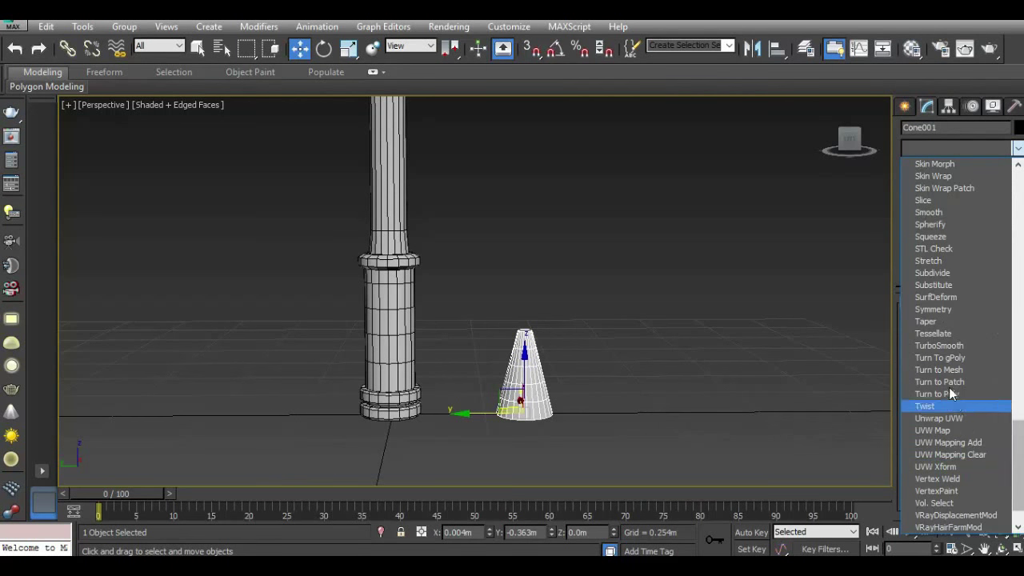
{"action": "left_click", "coordinate": [942, 309]}
{"action": "left_click", "coordinate": [980, 330]}
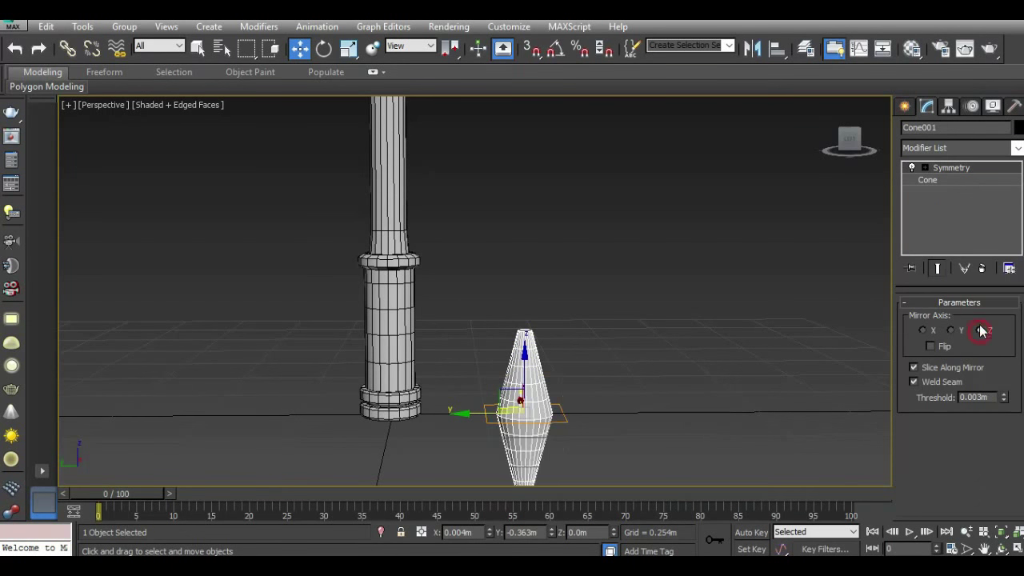
{"action": "left_click", "coordinate": [941, 170]}
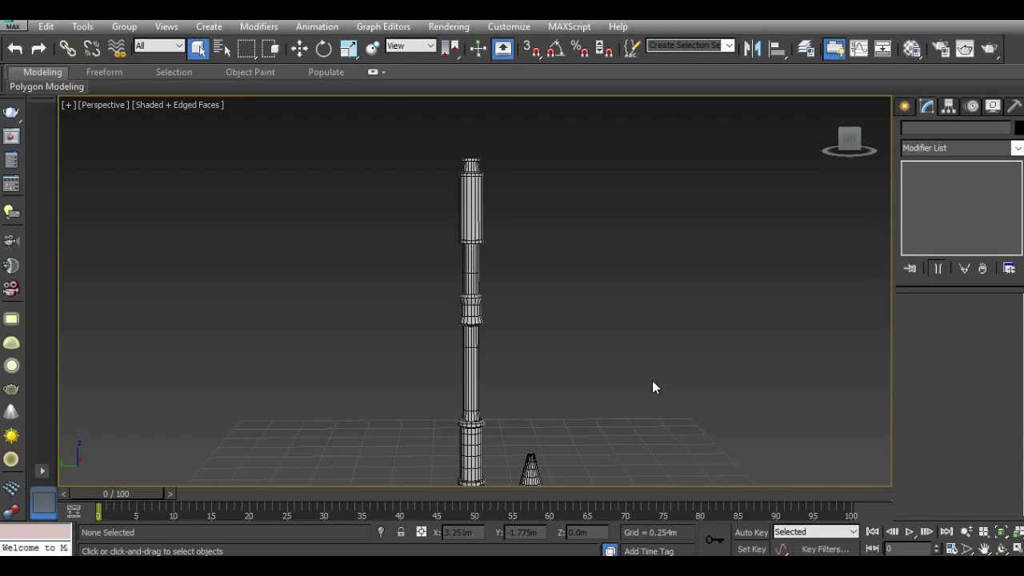
{"action": "left_click", "coordinate": [531, 467]}
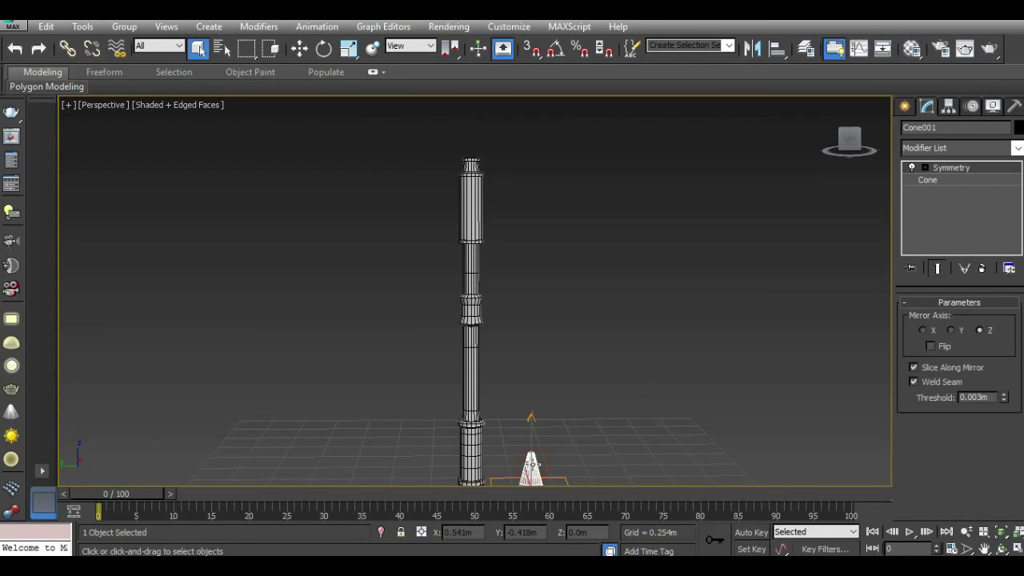
Move the cone up and set it onto the top of the column.
{"action": "left_click", "coordinate": [298, 48]}
{"action": "left_click_drag", "start_coordinate": [528, 436], "coordinate": [530, 260]}
{"action": "middle_click_drag", "start_coordinate": [529, 264], "coordinate": [544, 329], "text": "alt"}
{"action": "mouse_move", "coordinate": [550, 320]}
{"action": "left_mouse_down"}
{"action": "mouse_move", "coordinate": [482, 209]}
{"action": "mouse_move", "coordinate": [443, 210]}
{"action": "left_mouse_up"}
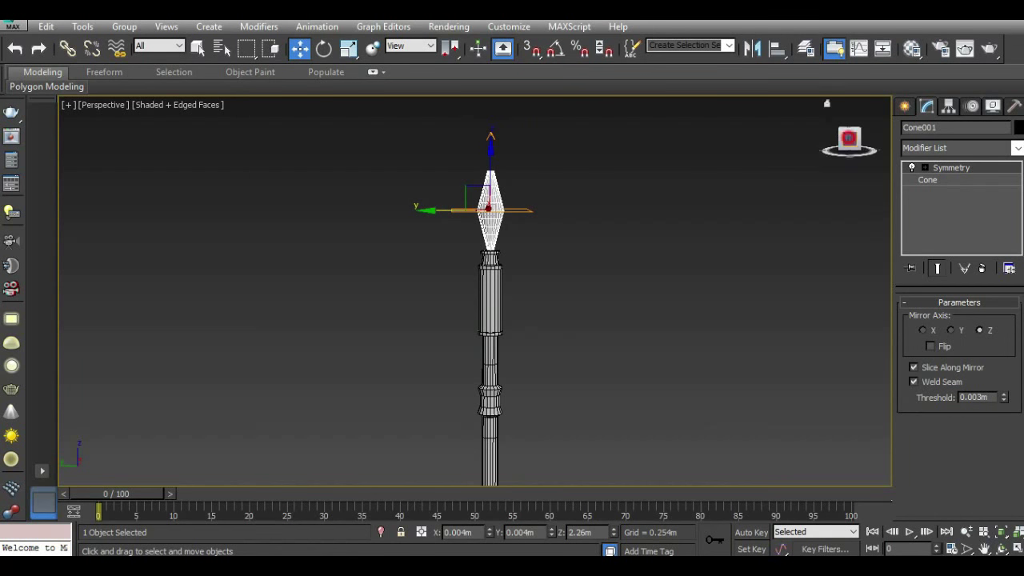
{"action": "left_click", "coordinate": [848, 138]}
{"action": "scroll", "coordinate": [442, 270], "scroll_direction": "up", "scroll_amount": 5}
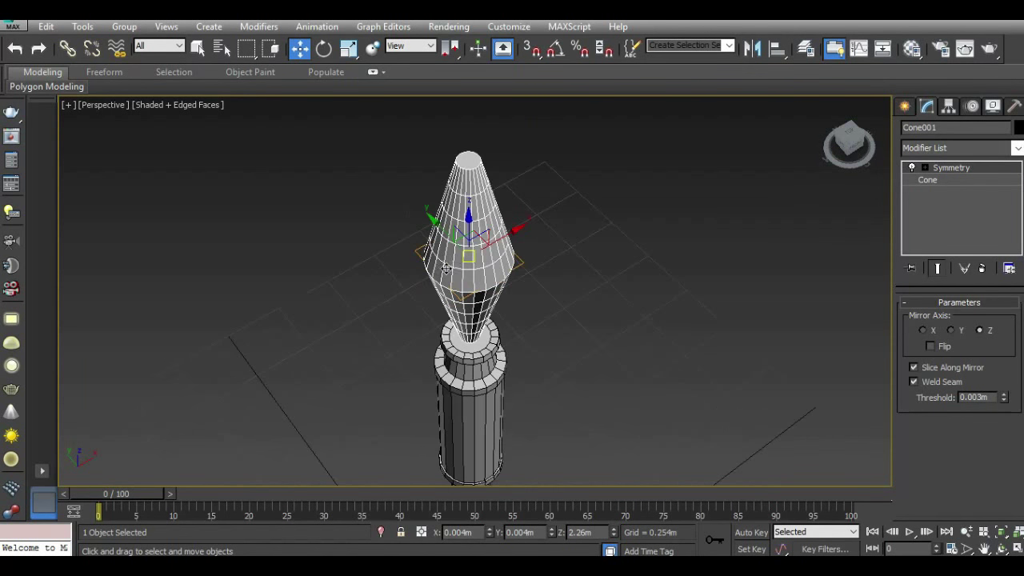
{"action": "left_click_drag", "start_coordinate": [466, 230], "coordinate": [466, 250]}
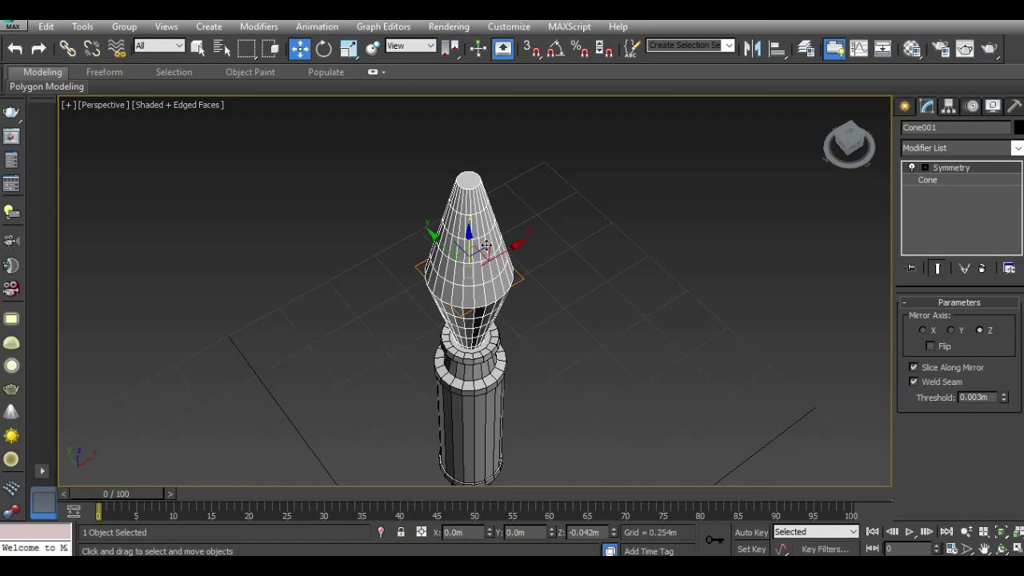
With Symmetry off, resize the cone to radius 0.072m tapering to 0.005m, height 0.132m.
{"action": "left_click", "coordinate": [913, 167]}
{"action": "left_click", "coordinate": [923, 180]}
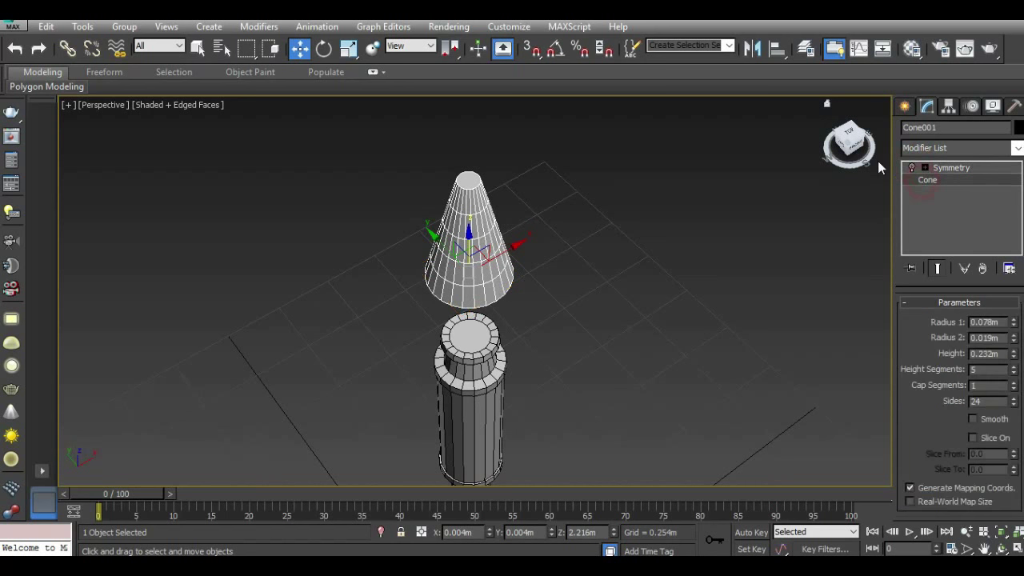
{"action": "left_click_drag", "start_coordinate": [877, 161], "coordinate": [853, 154]}
{"action": "middle_click_drag", "start_coordinate": [768, 180], "coordinate": [678, 255], "text": "alt"}
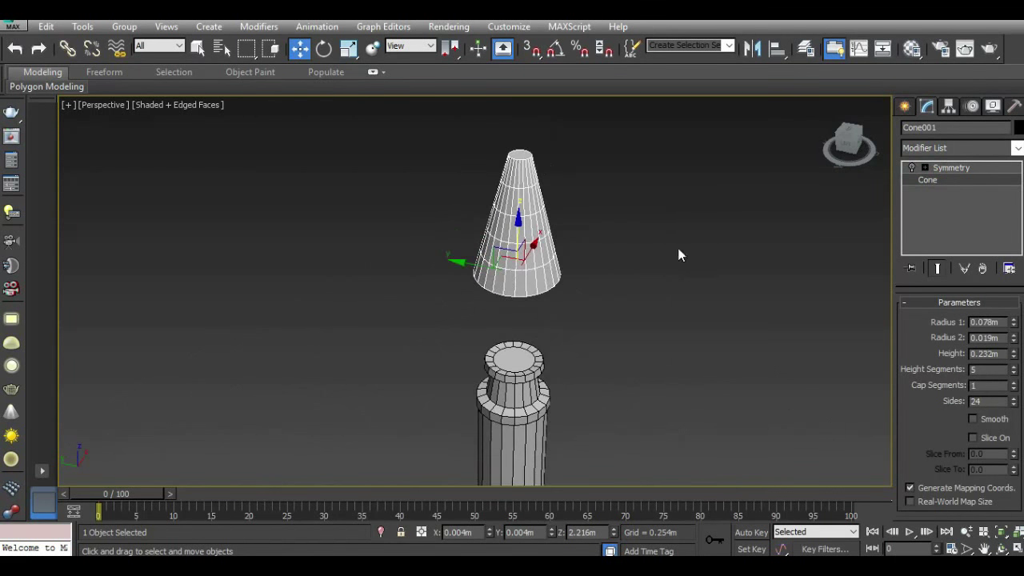
{"action": "left_click_drag", "start_coordinate": [1013, 360], "coordinate": [1007, 373]}
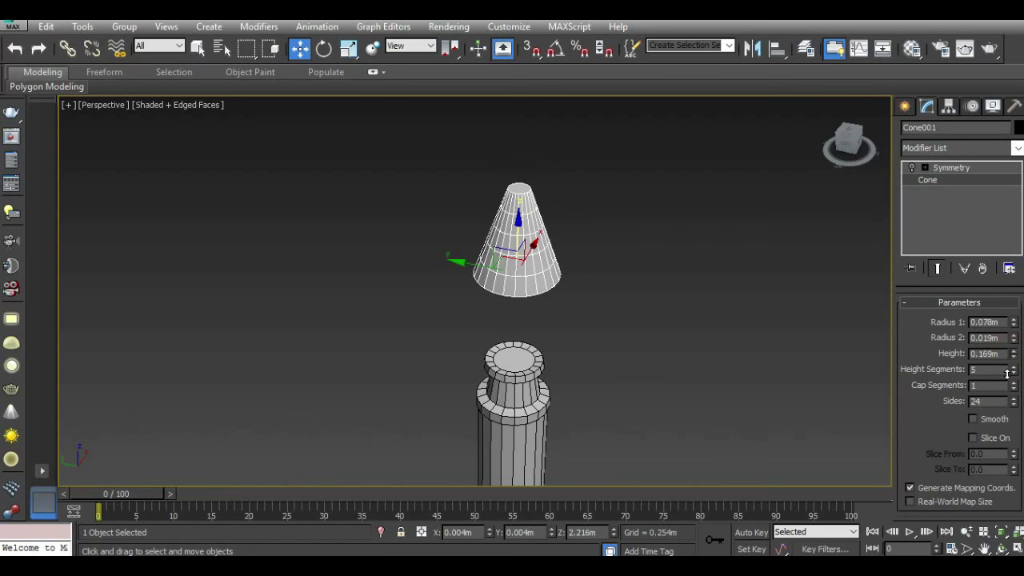
{"action": "left_click_drag", "start_coordinate": [1014, 330], "coordinate": [1017, 385]}
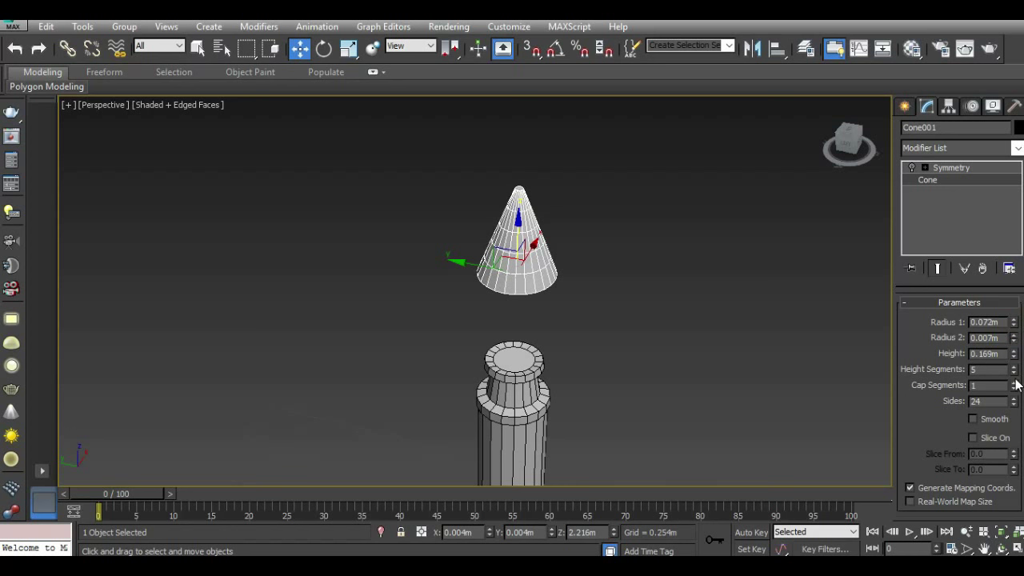
{"action": "left_click", "coordinate": [1013, 357]}
{"action": "left_click", "coordinate": [1014, 341]}
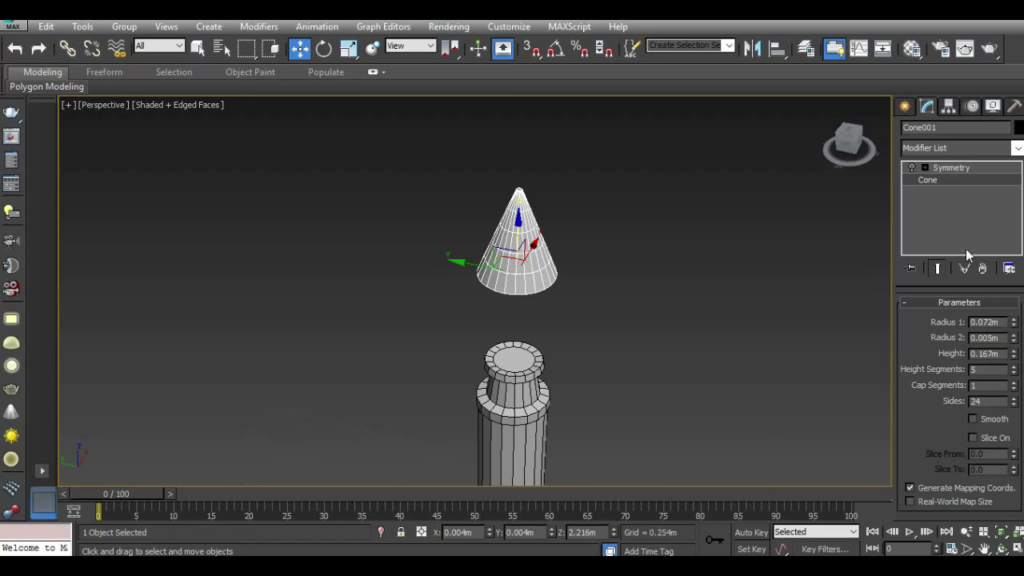
{"action": "left_click_drag", "start_coordinate": [518, 227], "coordinate": [519, 297]}
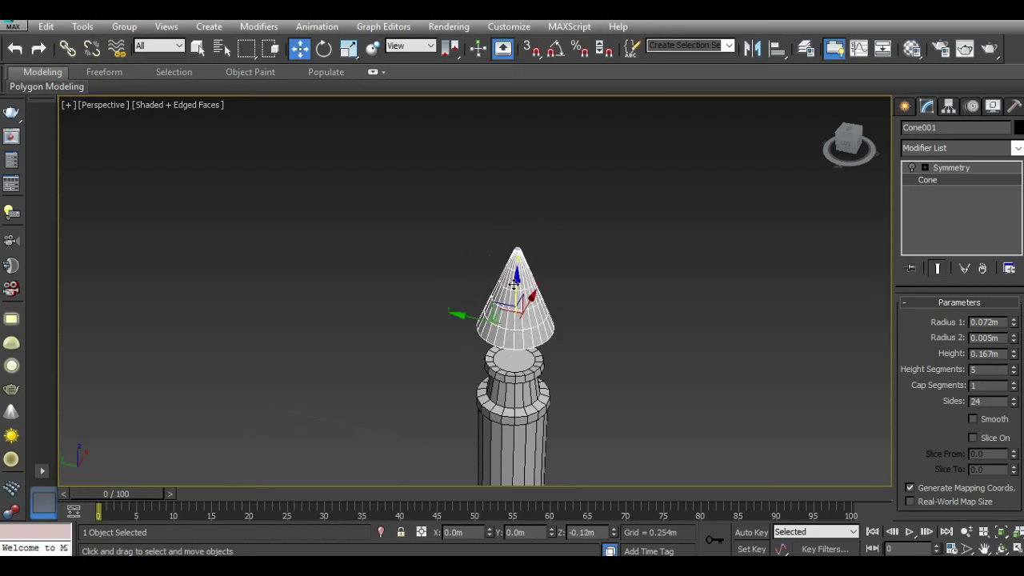
{"action": "left_click", "coordinate": [848, 143]}
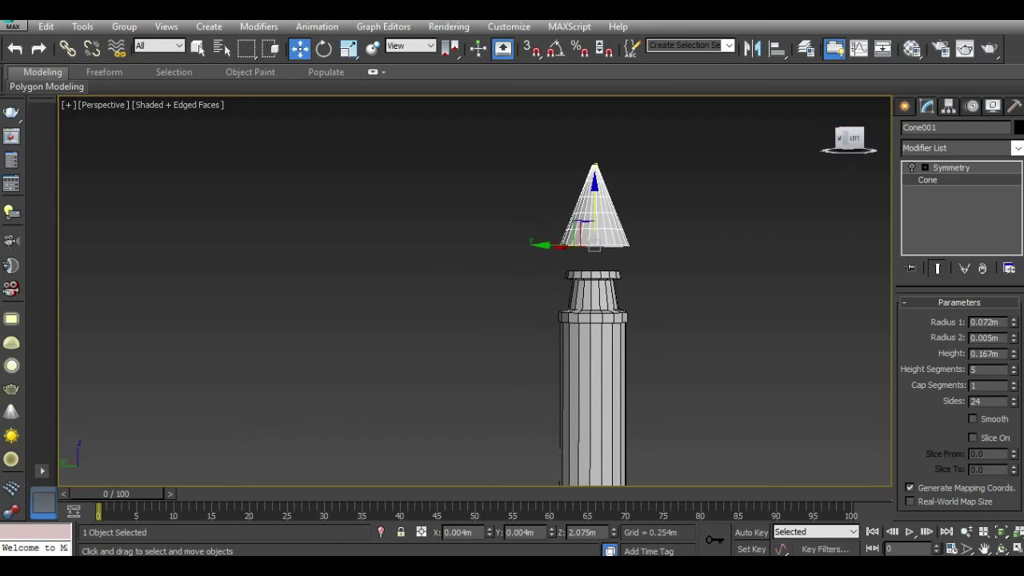
{"action": "left_click_drag", "start_coordinate": [1013, 355], "coordinate": [1013, 366]}
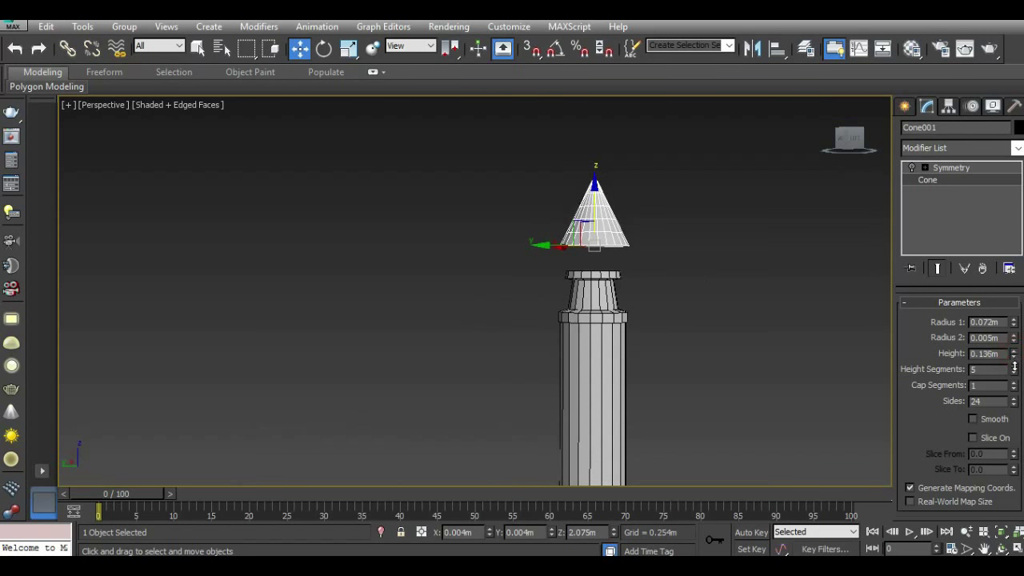
Re-enable Symmetry, scale the cone to about 75%, and seat it on the neck.
{"action": "left_click", "coordinate": [911, 168]}
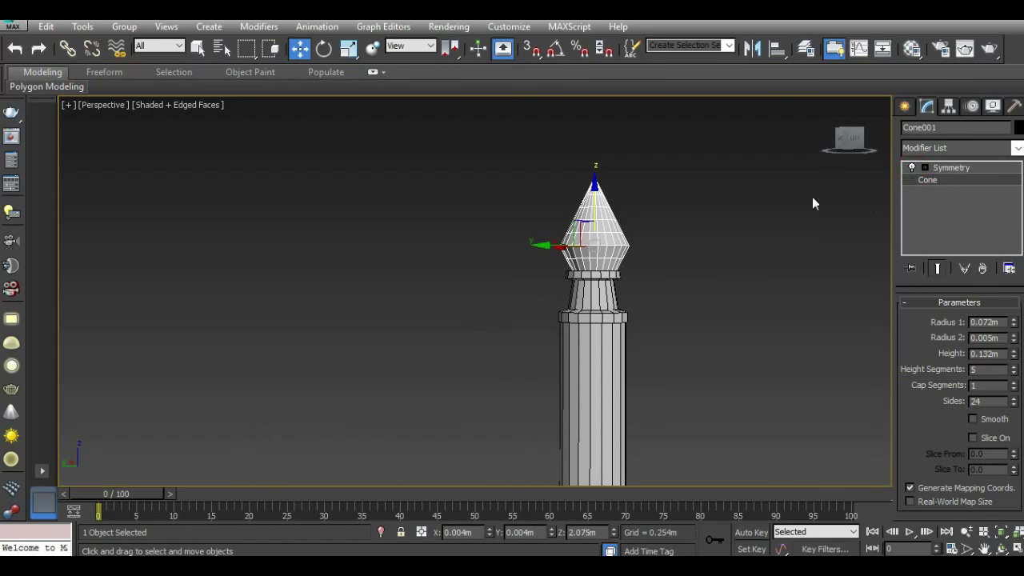
{"action": "left_click", "coordinate": [355, 48]}
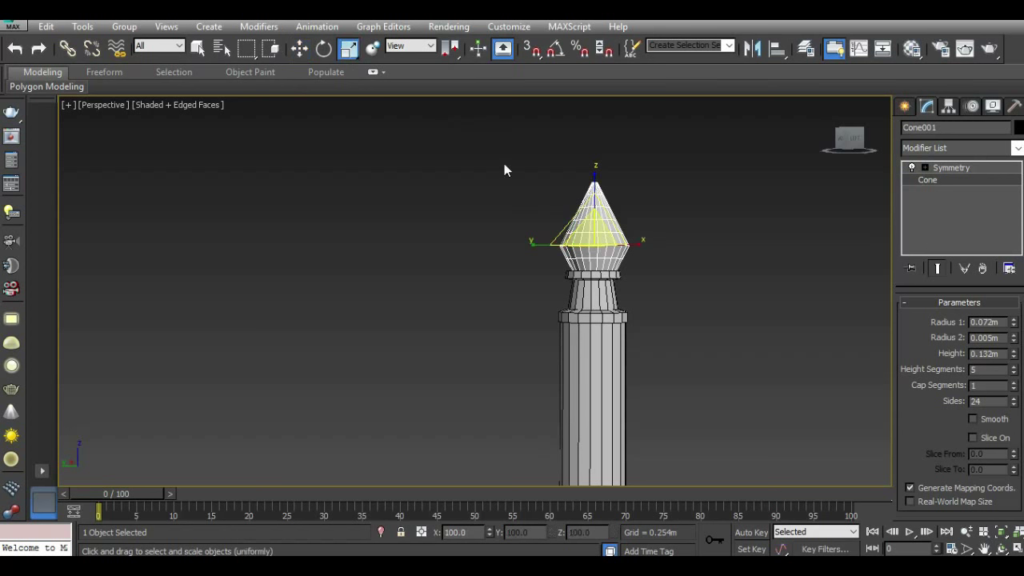
{"action": "left_click_drag", "start_coordinate": [593, 233], "coordinate": [598, 257]}
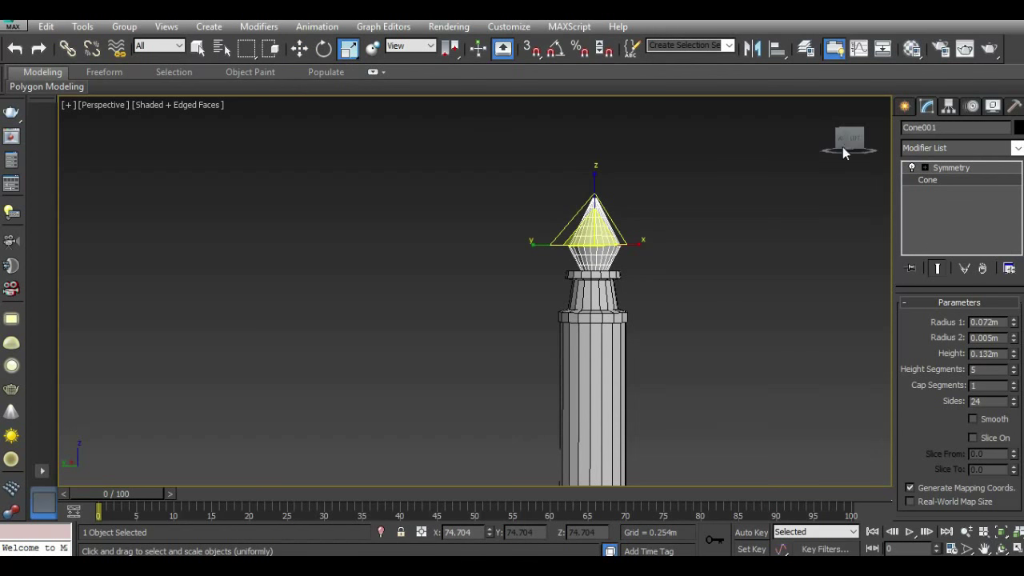
{"action": "left_click_drag", "start_coordinate": [843, 147], "coordinate": [629, 263]}
{"action": "key", "text": "z"}
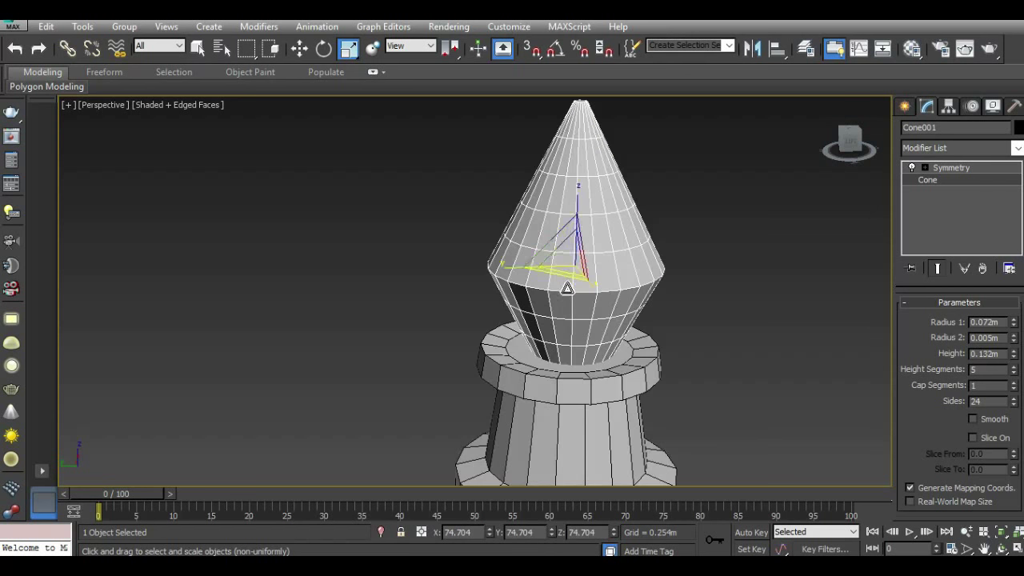
{"action": "key", "text": "w"}
{"action": "mouse_move", "coordinate": [562, 249]}
{"action": "left_mouse_down"}
{"action": "mouse_move", "coordinate": [562, 164]}
{"action": "mouse_move", "coordinate": [527, 278]}
{"action": "left_mouse_up"}
{"action": "scroll", "coordinate": [496, 259], "scroll_direction": "down", "scroll_amount": 5}
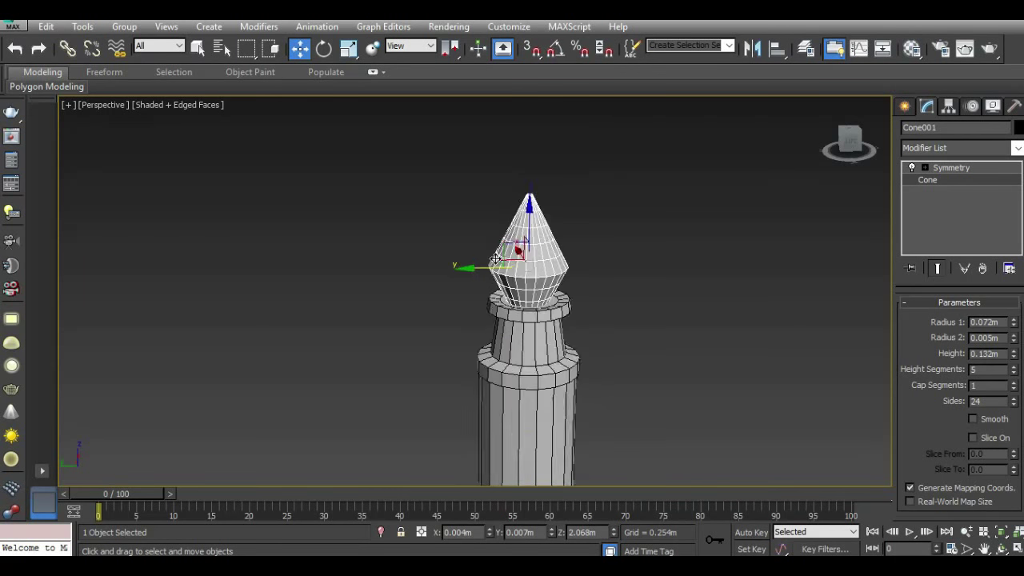
{"action": "left_click", "coordinate": [756, 211]}
{"action": "left_click_drag", "start_coordinate": [852, 144], "coordinate": [853, 149]}
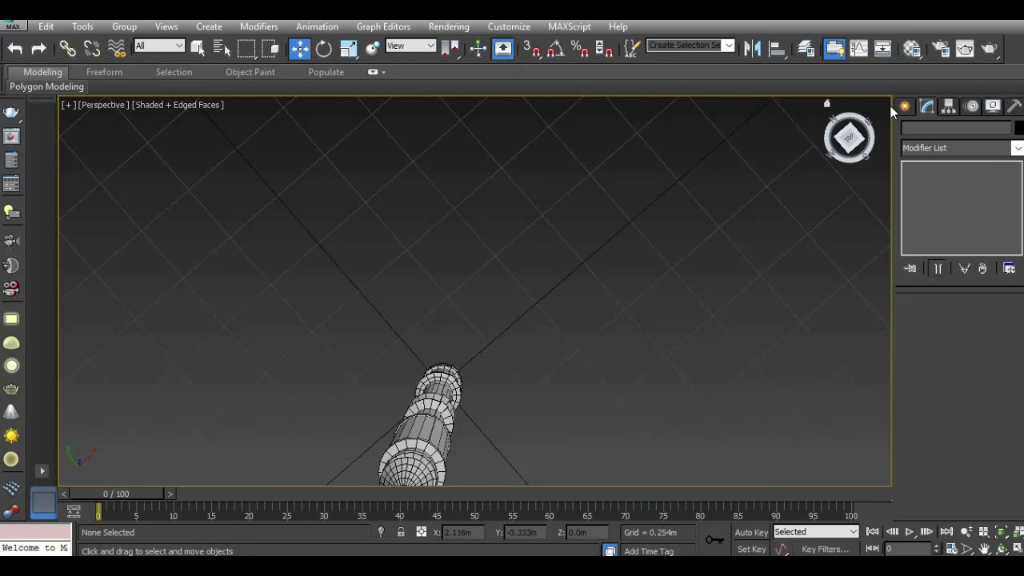
Centre the cone finial over the column in the Top view.
{"action": "key", "text": "t"}
{"action": "scroll", "coordinate": [473, 286], "scroll_direction": "up", "scroll_amount": 3}
{"action": "scroll", "coordinate": [473, 288], "scroll_direction": "up", "scroll_amount": 5}
{"action": "left_click", "coordinate": [465, 307]}
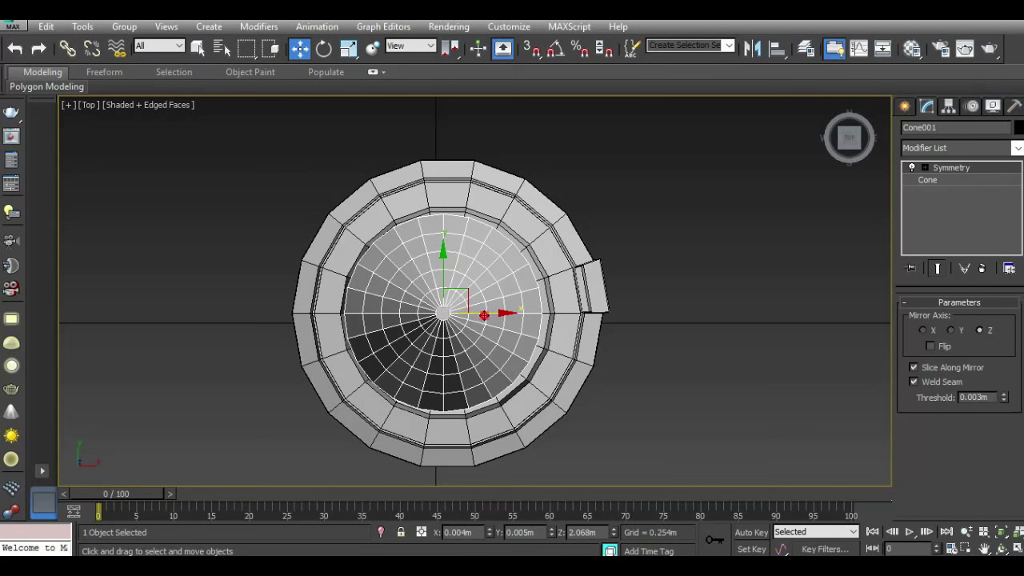
{"action": "left_click_drag", "start_coordinate": [480, 309], "coordinate": [487, 314]}
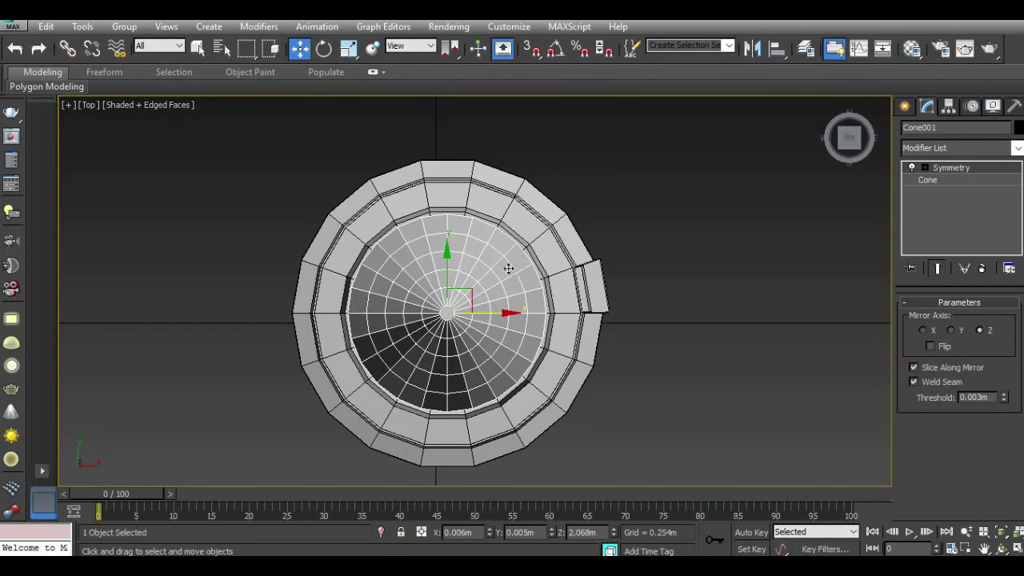
{"action": "scroll", "coordinate": [508, 269], "scroll_direction": "down", "scroll_amount": 3}
In the Left view, copy the cone down to the column's base and line it up underneath.
{"action": "key", "text": "l"}
{"action": "scroll", "coordinate": [463, 340], "scroll_direction": "down", "scroll_amount": 3}
{"action": "scroll", "coordinate": [463, 341], "scroll_direction": "down", "scroll_amount": 2}
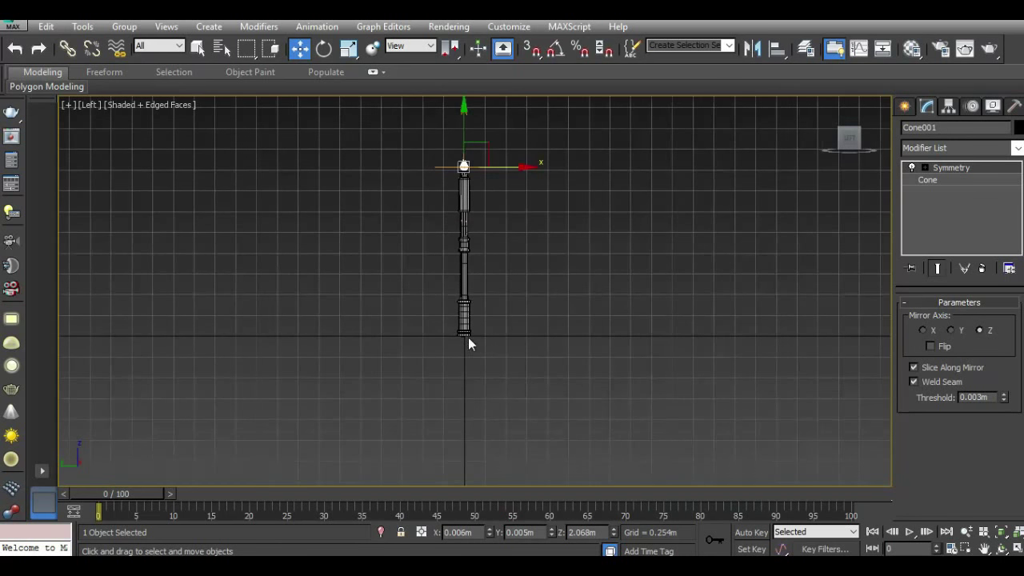
{"action": "left_click_drag", "start_coordinate": [468, 128], "coordinate": [478, 299], "text": "shift"}
{"action": "left_click", "coordinate": [512, 349]}
{"action": "scroll", "coordinate": [461, 352], "scroll_direction": "up", "scroll_amount": 3}
{"action": "scroll", "coordinate": [472, 336], "scroll_direction": "up", "scroll_amount": 2}
{"action": "scroll", "coordinate": [488, 315], "scroll_direction": "up", "scroll_amount": 2}
{"action": "left_click_drag", "start_coordinate": [496, 305], "coordinate": [497, 288]}
{"action": "mouse_move", "coordinate": [539, 327]}
{"action": "left_mouse_down"}
{"action": "mouse_move", "coordinate": [508, 312]}
{"action": "mouse_move", "coordinate": [471, 253]}
{"action": "mouse_move", "coordinate": [498, 285]}
{"action": "mouse_move", "coordinate": [500, 276]}
{"action": "left_mouse_up"}
{"action": "key", "text": "r"}
{"action": "left_click", "coordinate": [299, 48]}
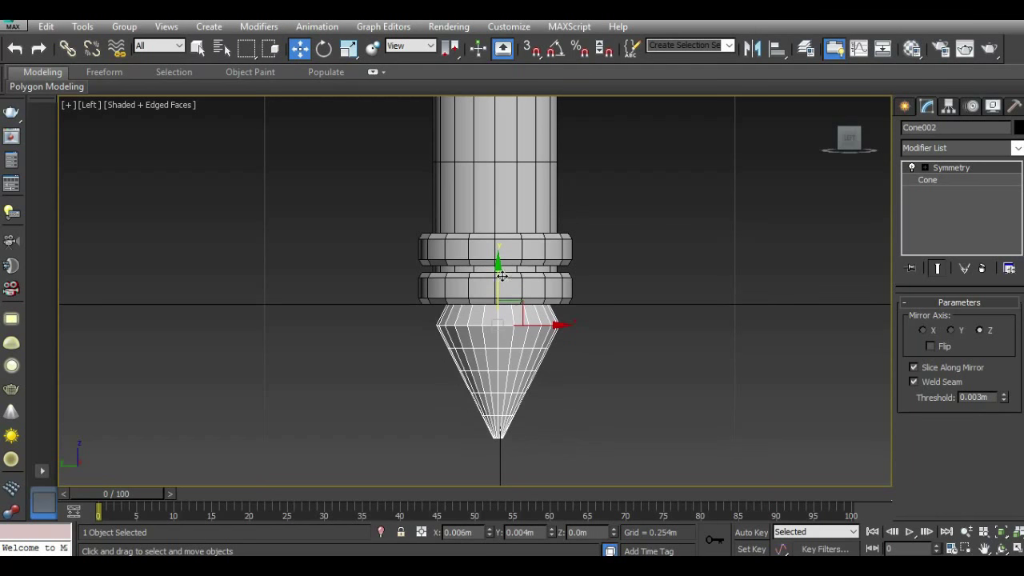
Orbit and zoom the Perspective view to inspect both cone finials, deselecting the cone.
{"action": "scroll", "coordinate": [611, 323], "scroll_direction": "down", "scroll_amount": 2}
{"action": "scroll", "coordinate": [611, 324], "scroll_direction": "down", "scroll_amount": 1}
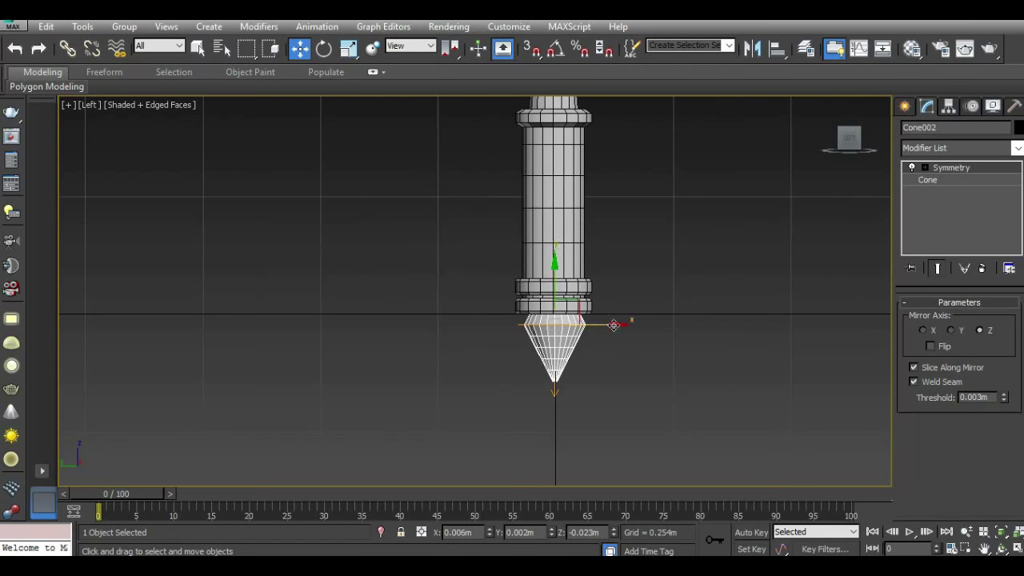
{"action": "key", "text": "p"}
{"action": "scroll", "coordinate": [570, 338], "scroll_direction": "down", "scroll_amount": 2}
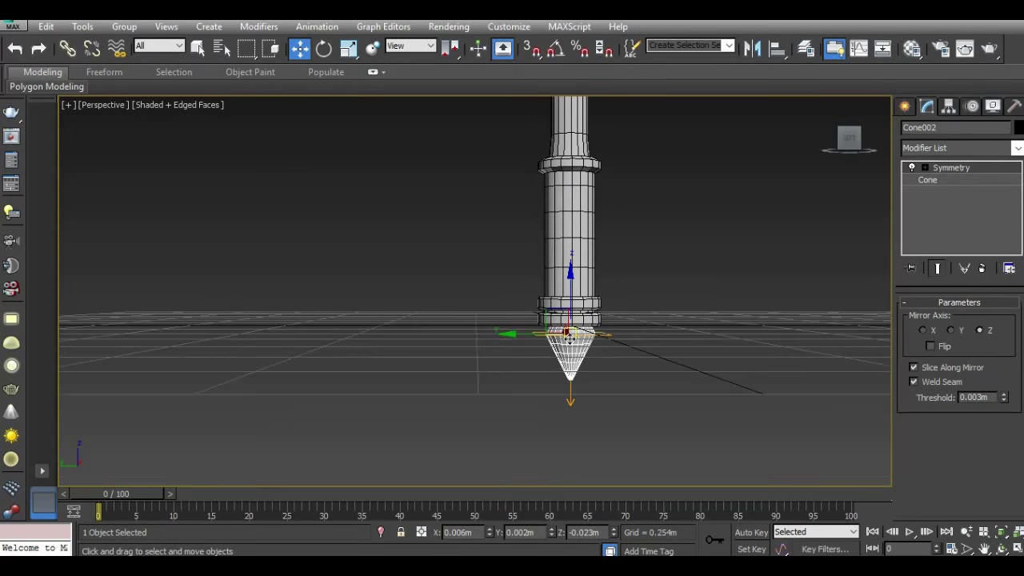
{"action": "mouse_move", "coordinate": [849, 138]}
{"action": "left_mouse_down"}
{"action": "mouse_move", "coordinate": [832, 184]}
{"action": "mouse_move", "coordinate": [799, 176]}
{"action": "left_mouse_up"}
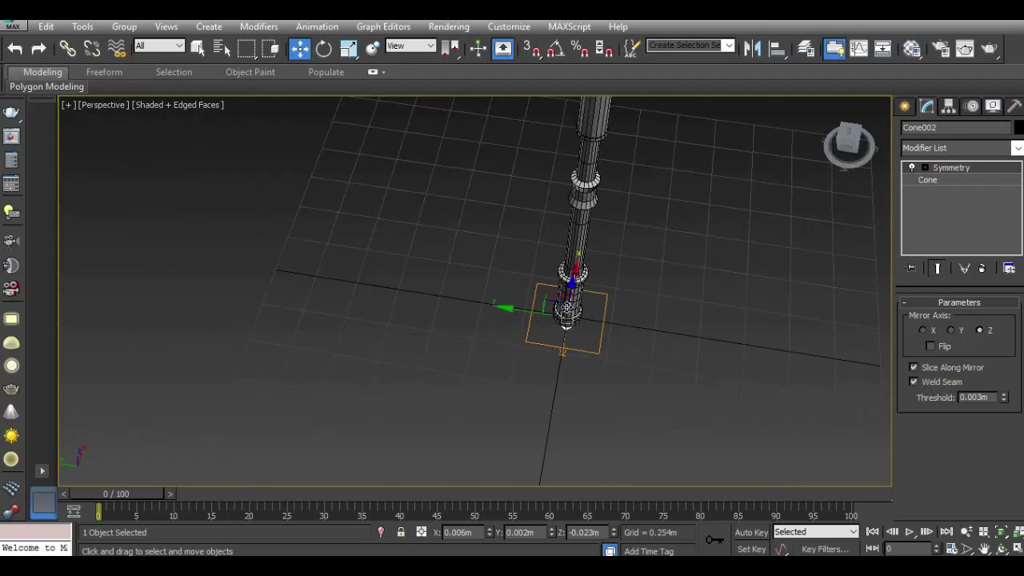
{"action": "mouse_move", "coordinate": [651, 275]}
{"action": "middle_mouse_down", "text": "alt"}
{"action": "mouse_move", "coordinate": [552, 366]}
{"action": "mouse_move", "coordinate": [555, 344]}
{"action": "middle_mouse_up", "text": "alt"}
{"action": "left_click", "coordinate": [555, 343]}
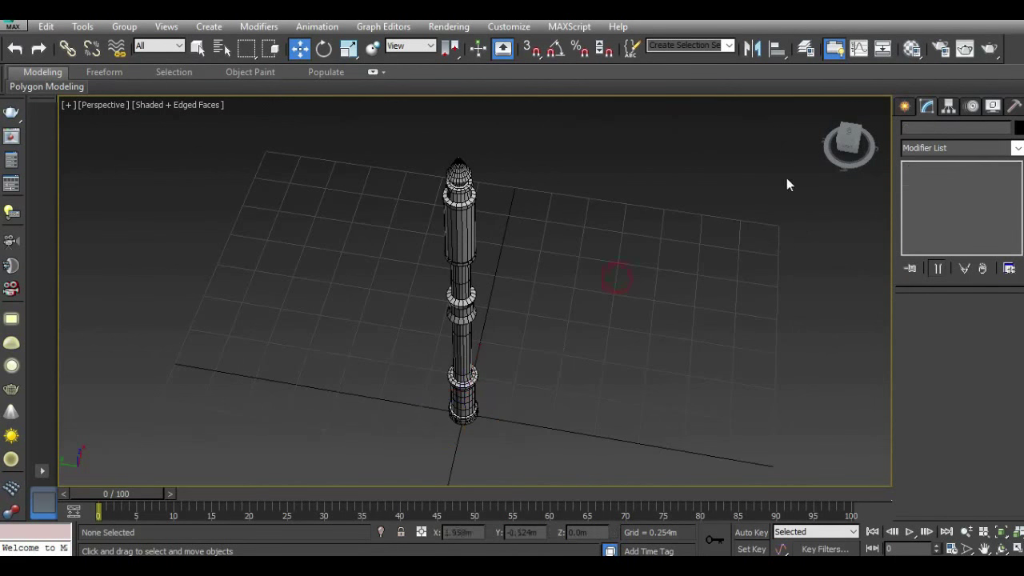
{"action": "left_click_drag", "start_coordinate": [836, 143], "coordinate": [623, 147]}
{"action": "mouse_move", "coordinate": [449, 149]}
{"action": "middle_mouse_down", "text": "alt"}
{"action": "mouse_move", "coordinate": [468, 199]}
{"action": "mouse_move", "coordinate": [473, 295]}
{"action": "middle_mouse_up", "text": "alt"}
{"action": "scroll", "coordinate": [467, 203], "scroll_direction": "up", "scroll_amount": 2}
{"action": "scroll", "coordinate": [468, 203], "scroll_direction": "up", "scroll_amount": 3}
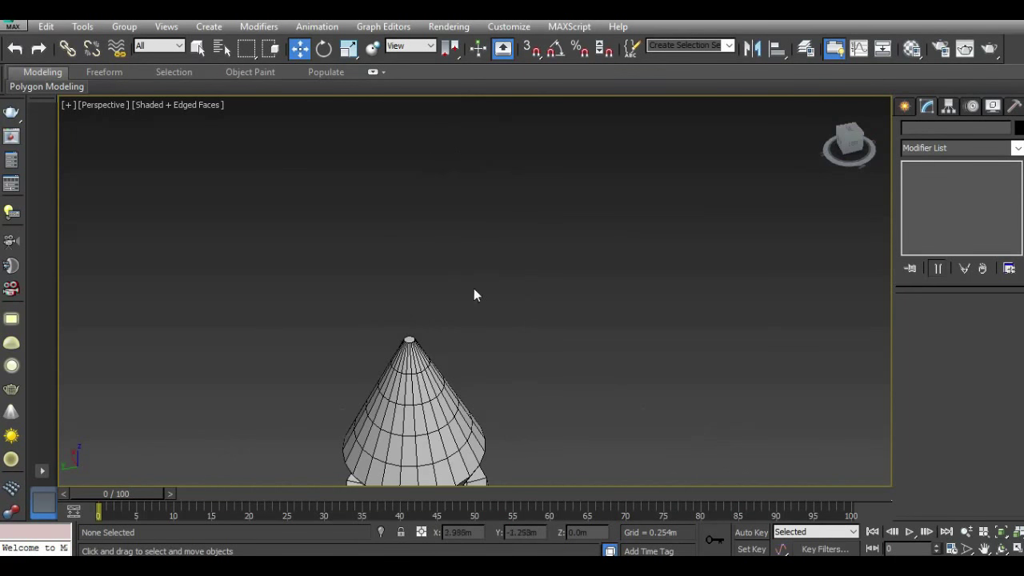
{"action": "scroll", "coordinate": [443, 298], "scroll_direction": "down", "scroll_amount": 3}
{"action": "scroll", "coordinate": [442, 298], "scroll_direction": "down", "scroll_amount": 2}
{"action": "scroll", "coordinate": [451, 363], "scroll_direction": "up", "scroll_amount": 2}
{"action": "scroll", "coordinate": [445, 351], "scroll_direction": "up", "scroll_amount": 2}
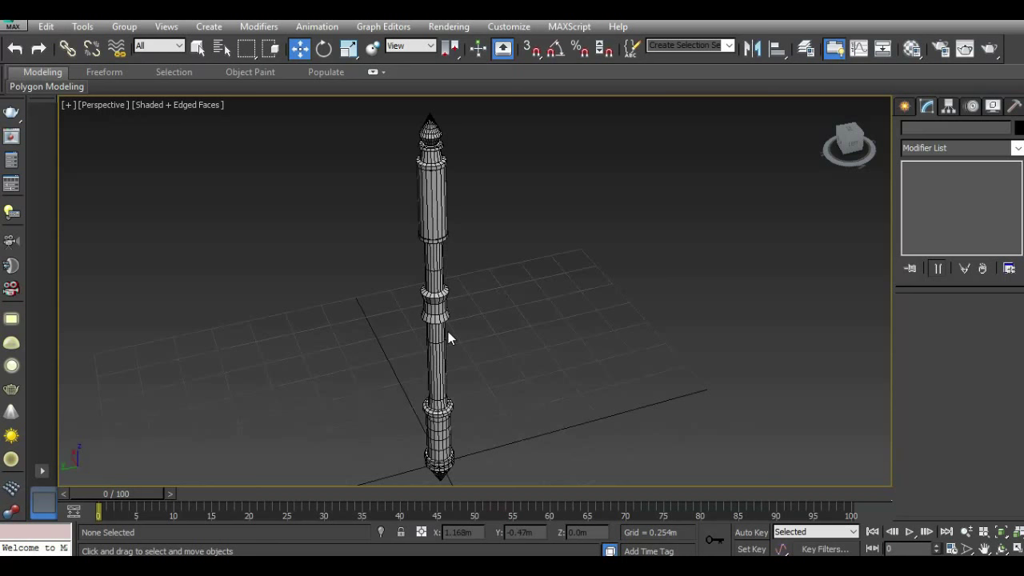
Draw a flat disc cylinder in the Left view, centred at the column top.
{"action": "key", "text": "l"}
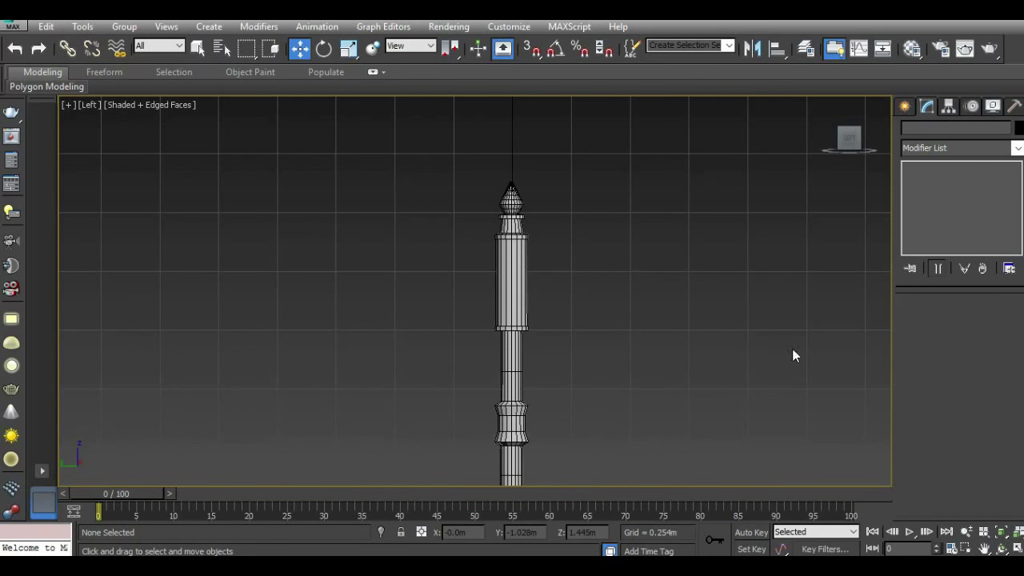
{"action": "left_click", "coordinate": [902, 106]}
{"action": "left_click", "coordinate": [933, 233]}
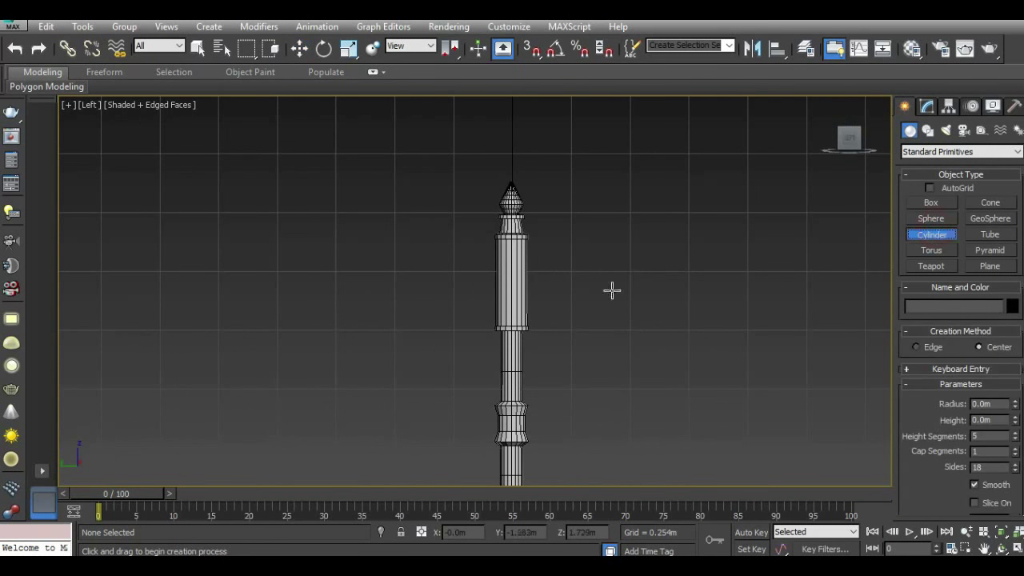
{"action": "scroll", "coordinate": [529, 280], "scroll_direction": "up", "scroll_amount": 1}
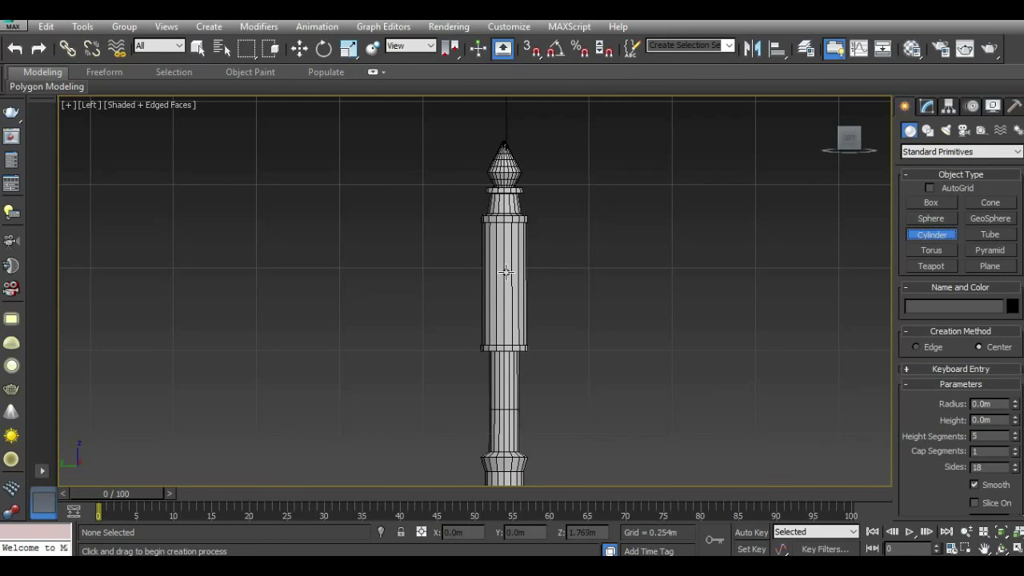
{"action": "left_click_drag", "start_coordinate": [503, 272], "coordinate": [622, 310]}
Apply the first sample-slot material to the disc cylinder.
{"action": "key", "text": "p"}
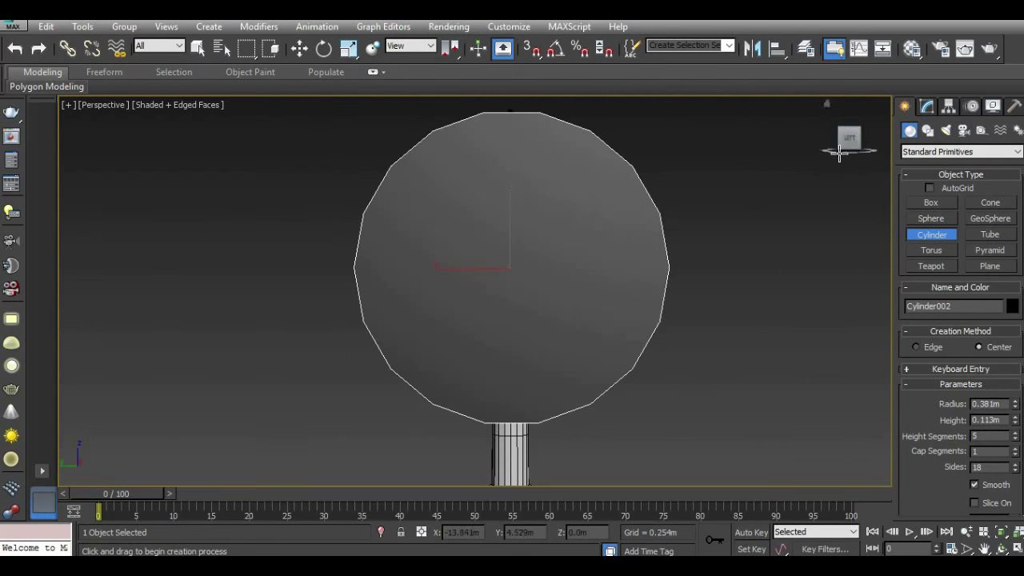
{"action": "middle_click_drag", "start_coordinate": [583, 277], "coordinate": [501, 67], "text": "alt"}
{"action": "left_click", "coordinate": [298, 48]}
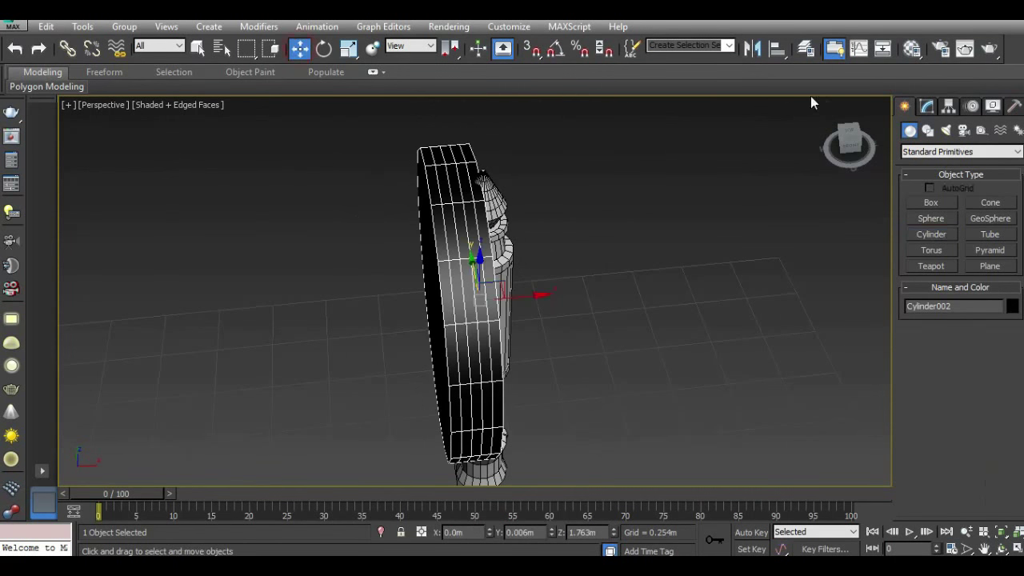
{"action": "left_click", "coordinate": [912, 48]}
{"action": "left_click_drag", "start_coordinate": [96, 107], "coordinate": [448, 210]}
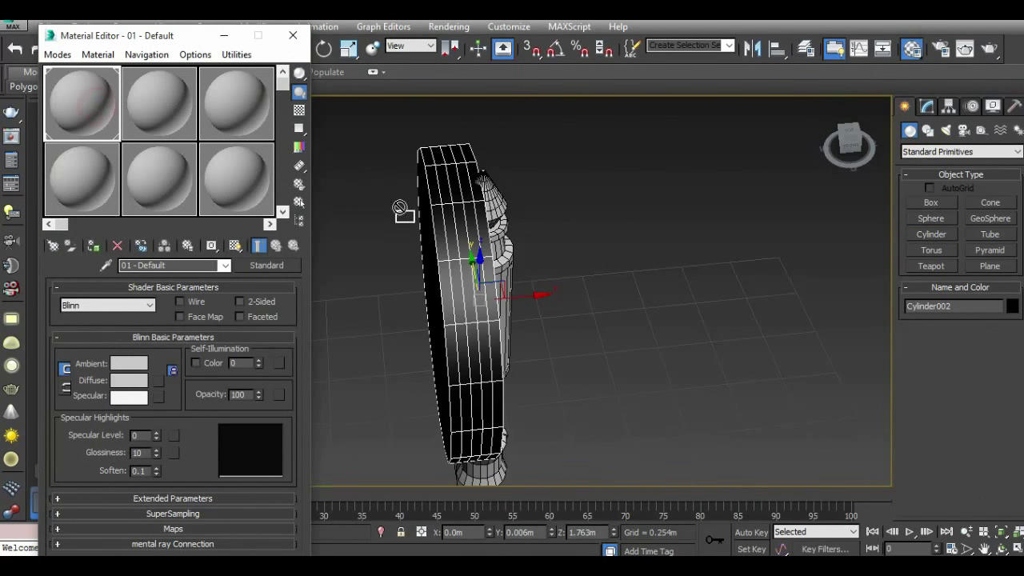
{"action": "left_click", "coordinate": [292, 35]}
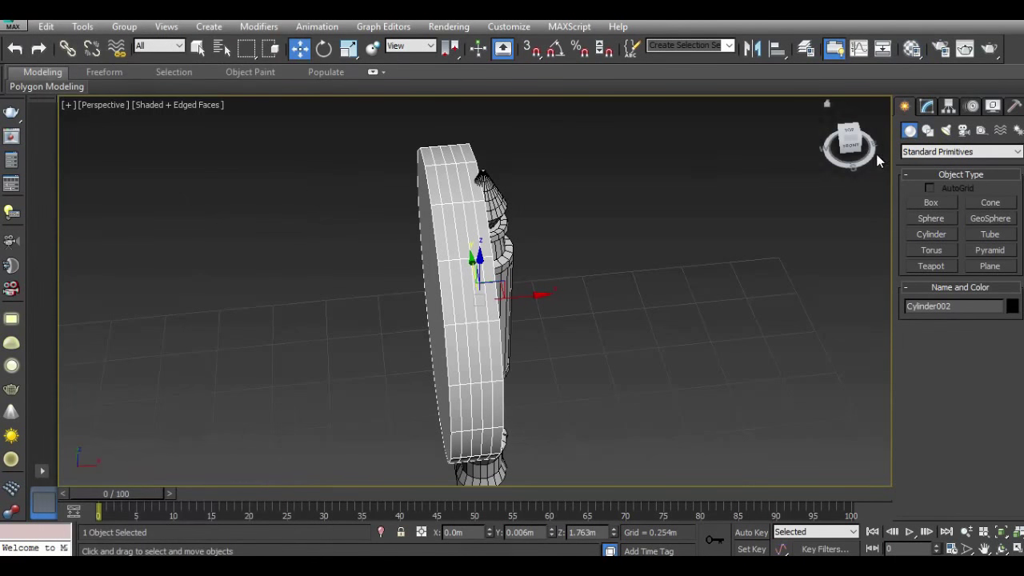
Convert the disc to Editable Poly, then undo the conversion back to a cylinder.
{"action": "left_click", "coordinate": [926, 105]}
{"action": "right_click", "coordinate": [961, 228]}
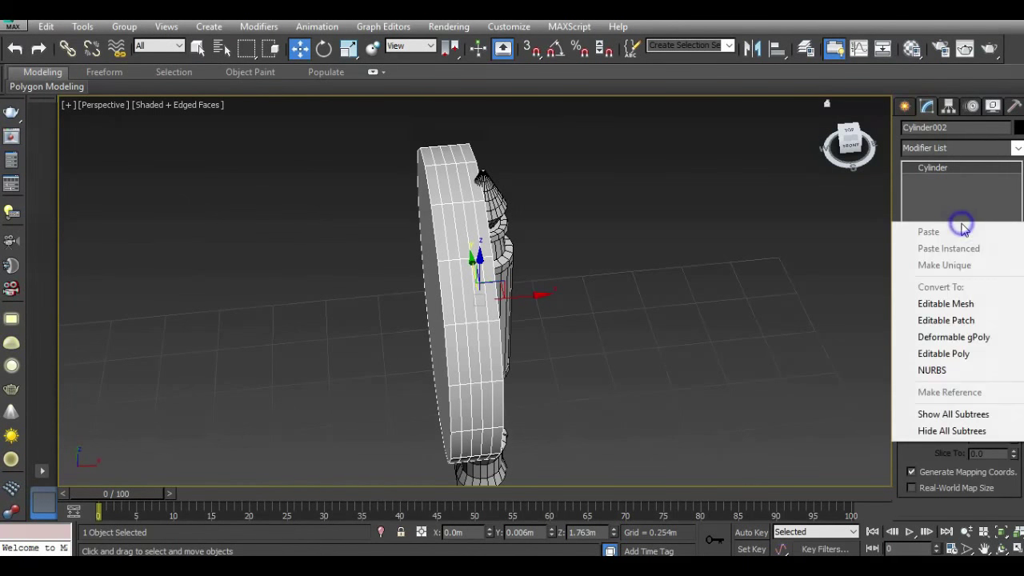
{"action": "left_click", "coordinate": [961, 337]}
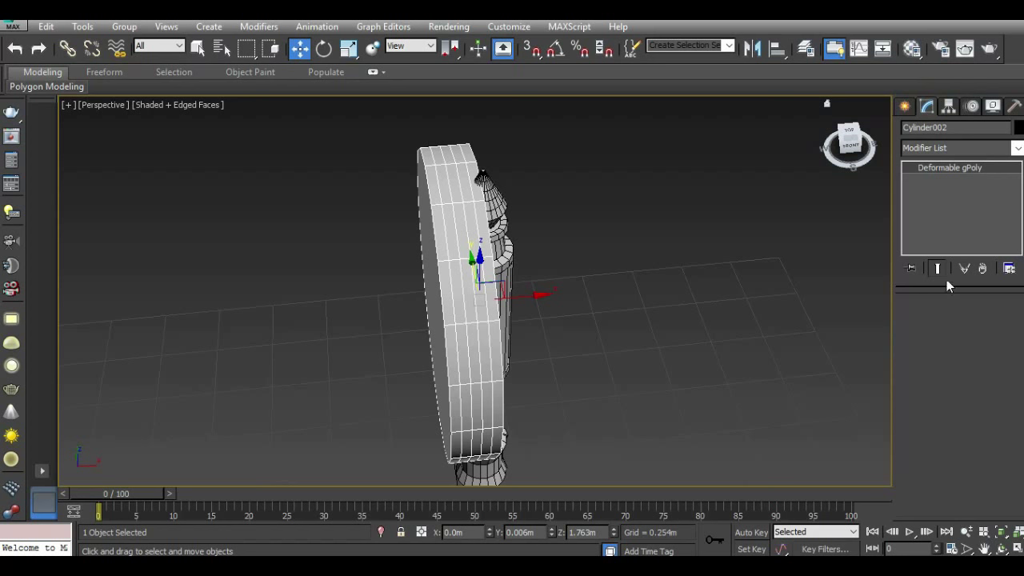
{"action": "left_click", "coordinate": [14, 48]}
{"action": "left_click", "coordinate": [47, 87]}
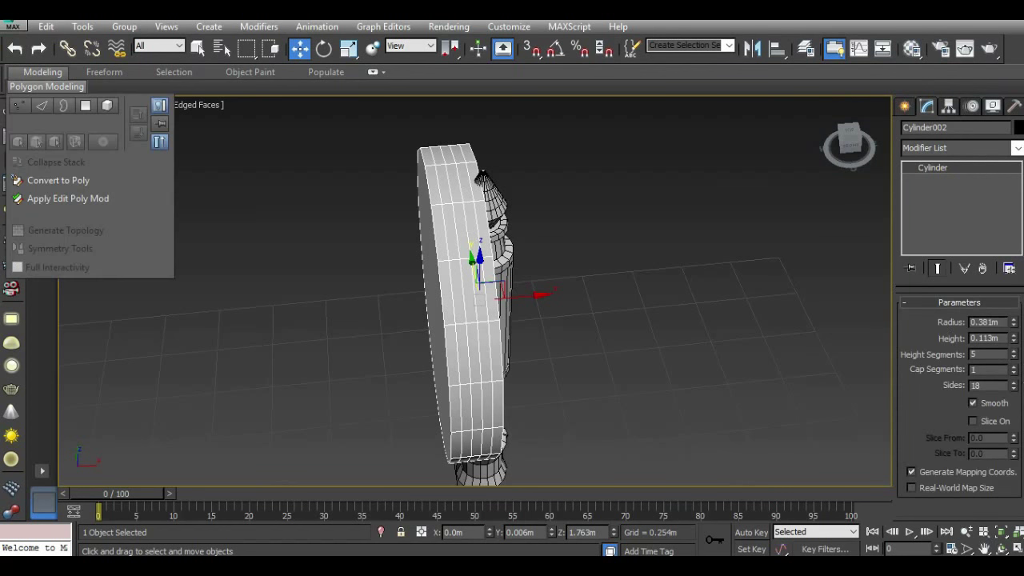
Set the disc's cap segments to 2 and convert it to Editable Poly.
{"action": "left_click", "coordinate": [1013, 367]}
{"action": "left_click", "coordinate": [849, 143]}
{"action": "middle_click_drag", "start_coordinate": [509, 118], "coordinate": [826, 103], "text": "alt"}
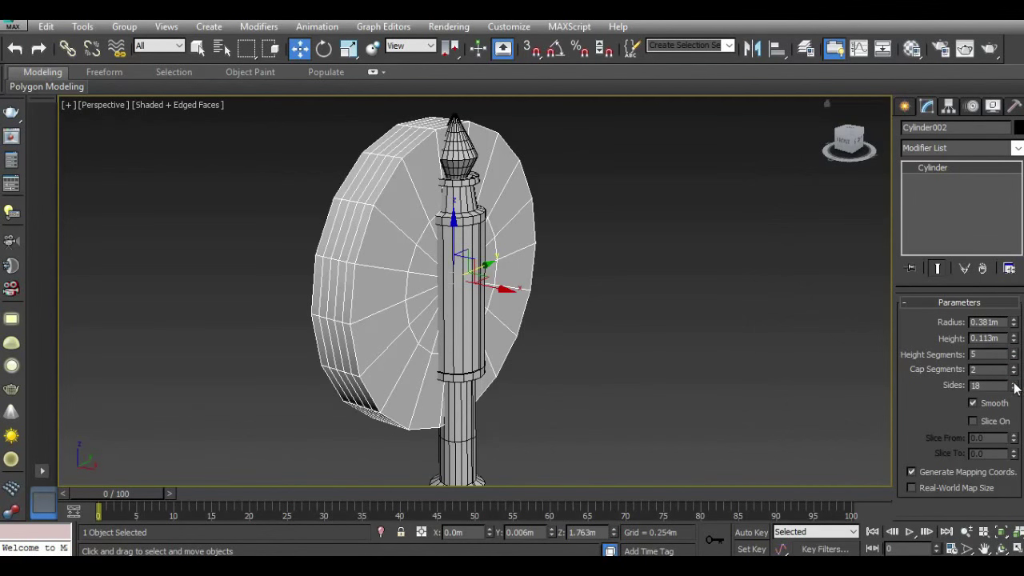
{"action": "left_click", "coordinate": [1014, 373]}
{"action": "right_click", "coordinate": [971, 234]}
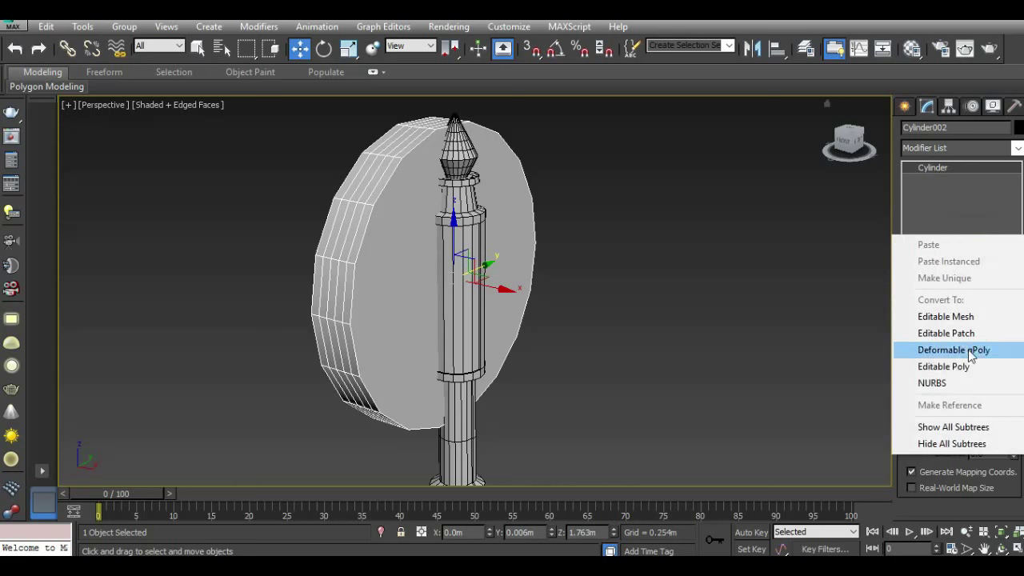
{"action": "left_click", "coordinate": [966, 366]}
{"action": "left_click", "coordinate": [975, 334]}
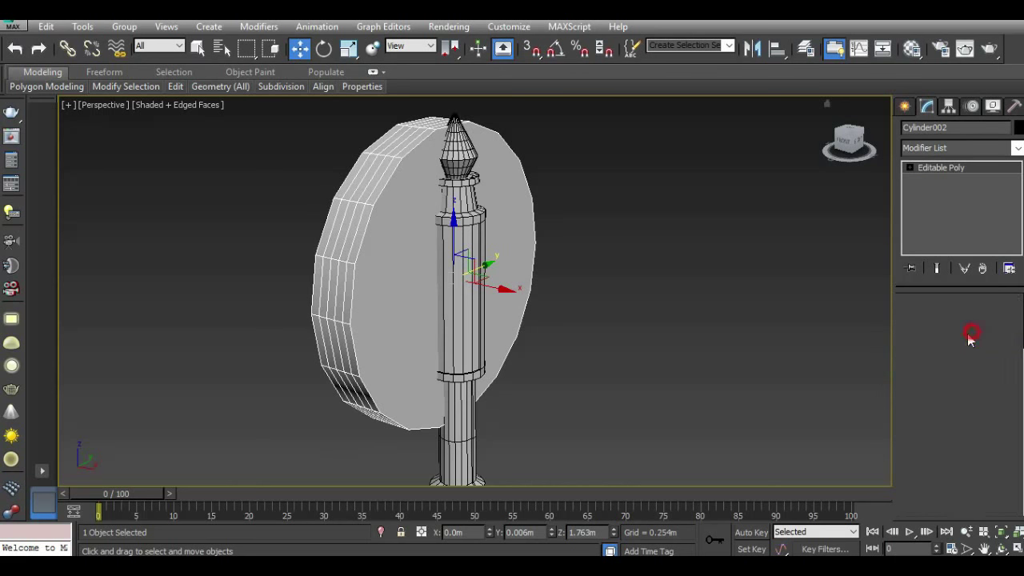
Delete the disc's rim polygons, grown from one face, leaving a single flat face.
{"action": "left_click", "coordinate": [848, 136]}
{"action": "left_click", "coordinate": [421, 235]}
{"action": "left_click", "coordinate": [978, 404]}
{"action": "left_click", "coordinate": [977, 404]}
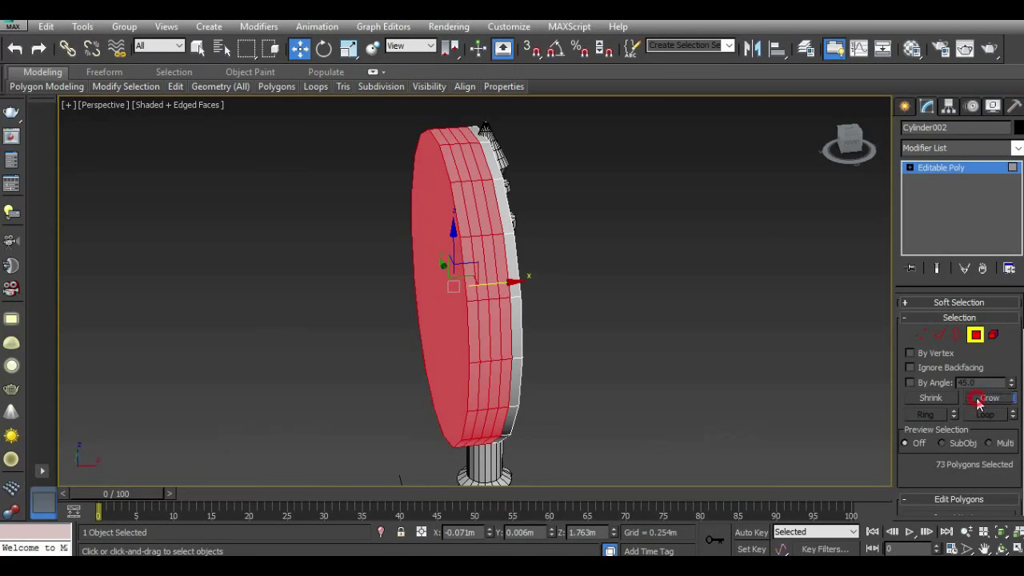
{"action": "left_click", "coordinate": [978, 404]}
{"action": "key", "text": "Delete"}
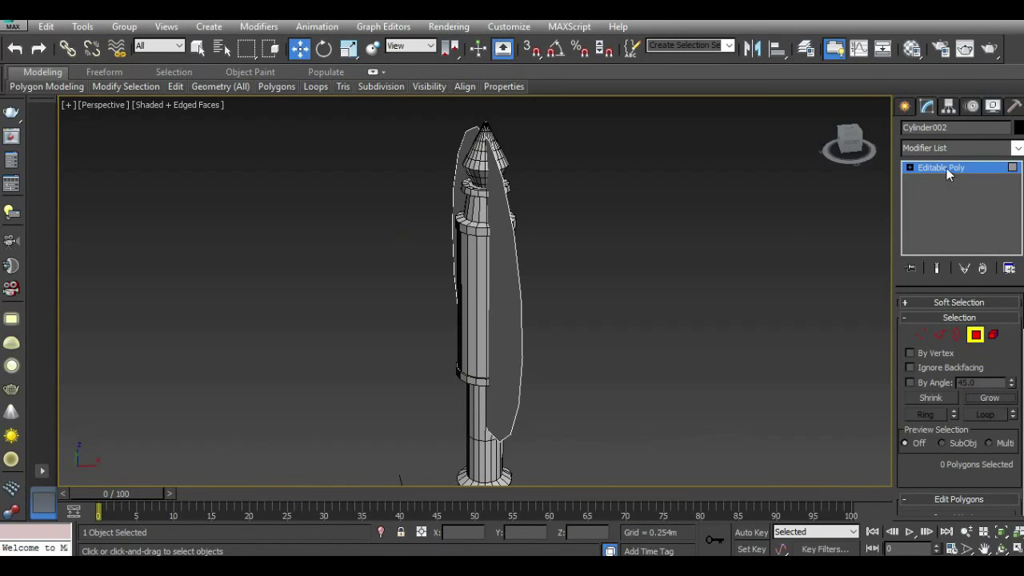
{"action": "left_click", "coordinate": [943, 168]}
Move the disc behind the column along X.
{"action": "middle_click_drag", "start_coordinate": [400, 478], "coordinate": [408, 424], "text": "alt"}
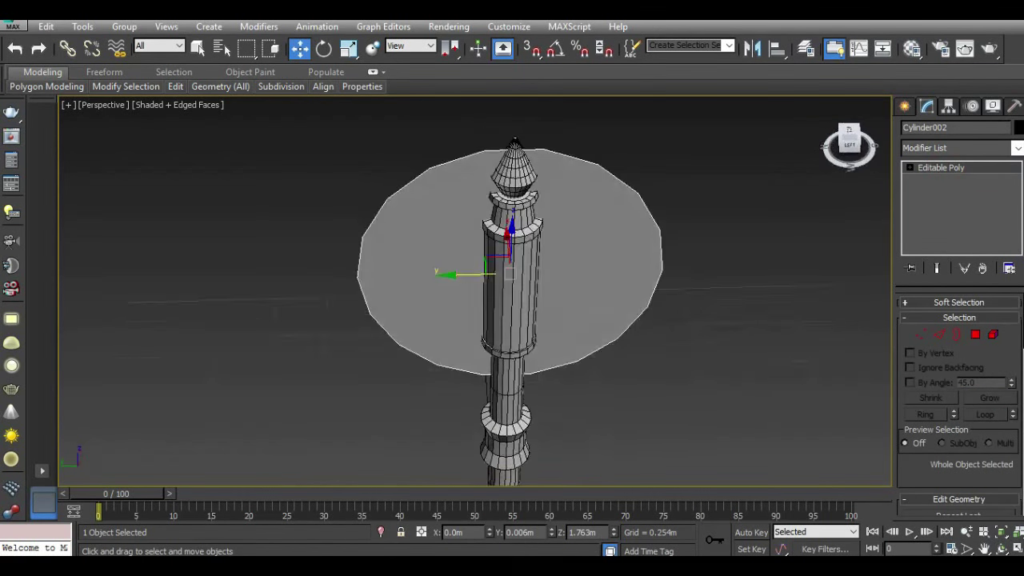
{"action": "left_click", "coordinate": [844, 155]}
{"action": "scroll", "coordinate": [549, 274], "scroll_direction": "up", "scroll_amount": 2}
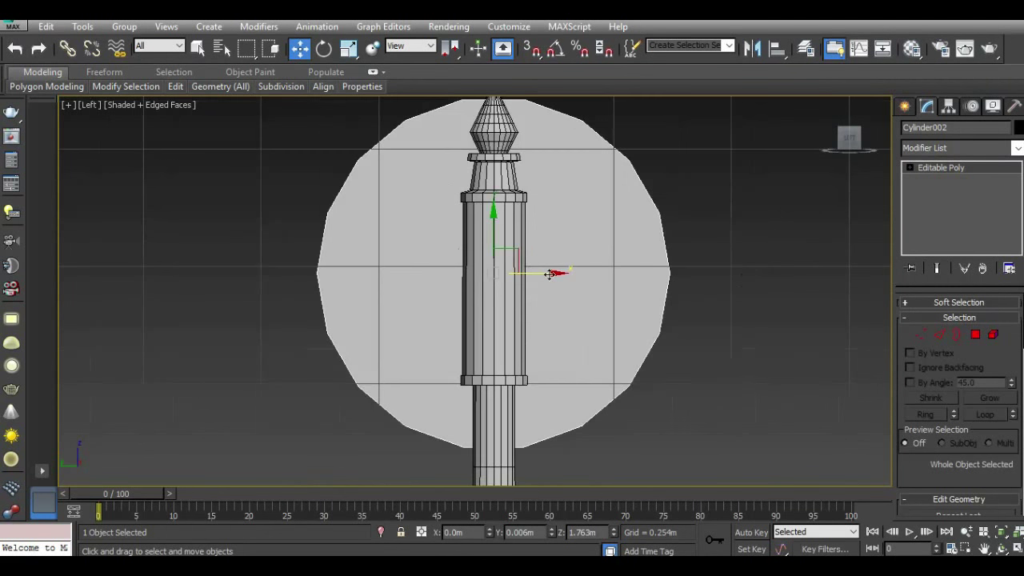
{"action": "left_click", "coordinate": [918, 336]}
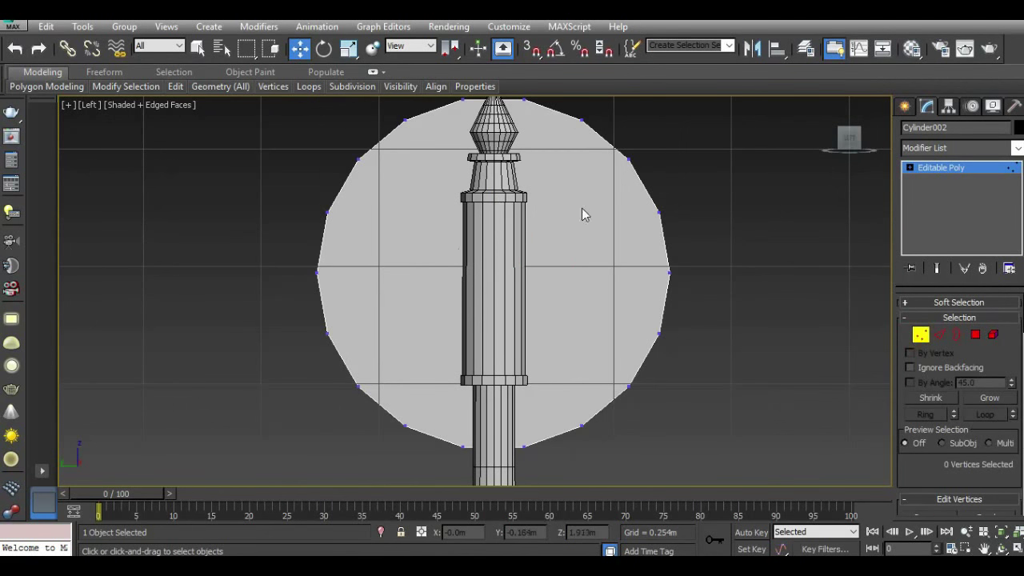
{"action": "middle_click_drag", "start_coordinate": [581, 215], "coordinate": [546, 247]}
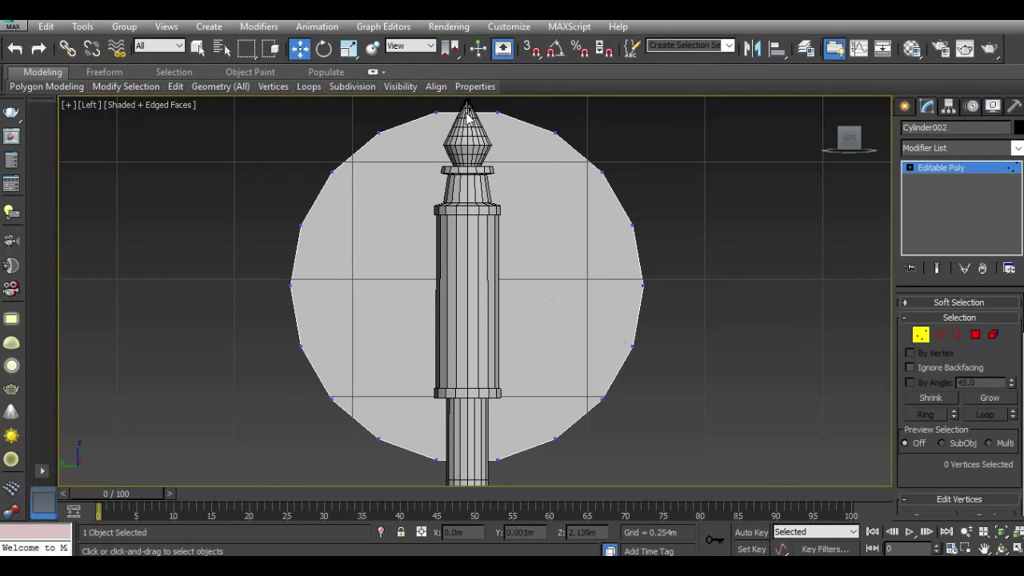
{"action": "scroll", "coordinate": [559, 191], "scroll_direction": "down", "scroll_amount": 4}
{"action": "left_click", "coordinate": [927, 168]}
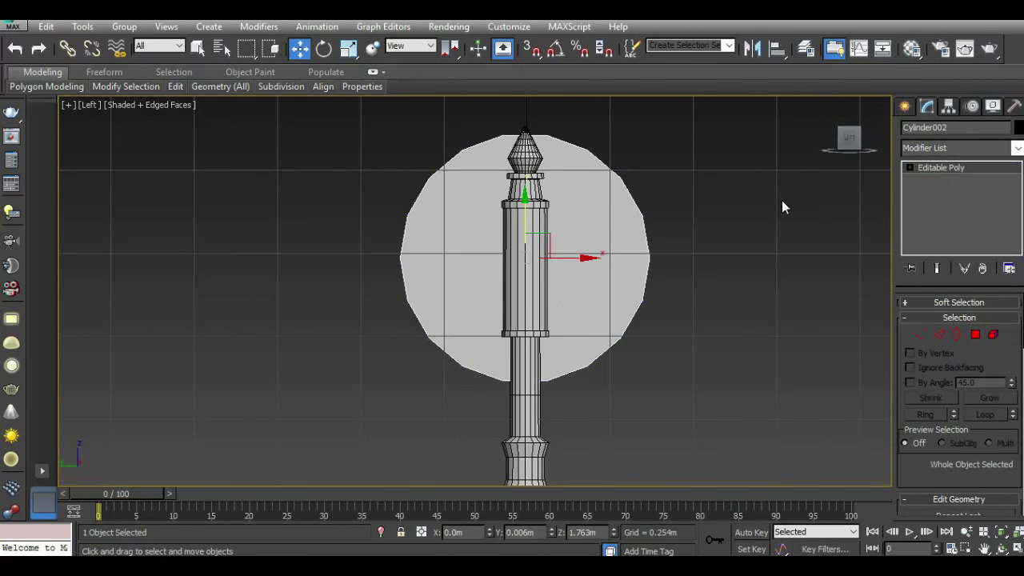
{"action": "key", "text": "p"}
{"action": "left_click_drag", "start_coordinate": [846, 148], "coordinate": [824, 156]}
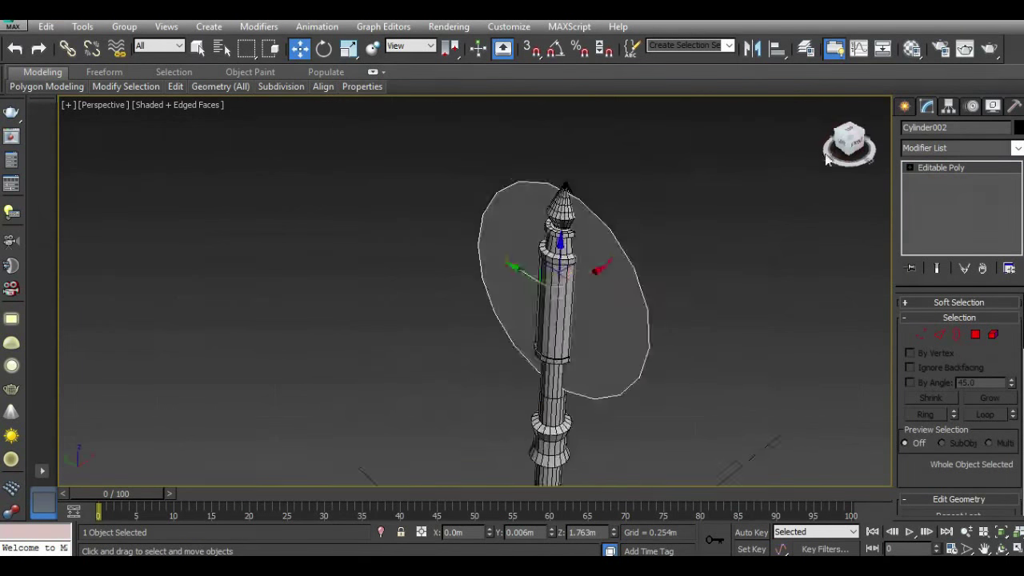
{"action": "left_click_drag", "start_coordinate": [585, 276], "coordinate": [550, 288]}
Connect the disc's top and bottom vertices with a vertical edge.
{"action": "key", "text": "l"}
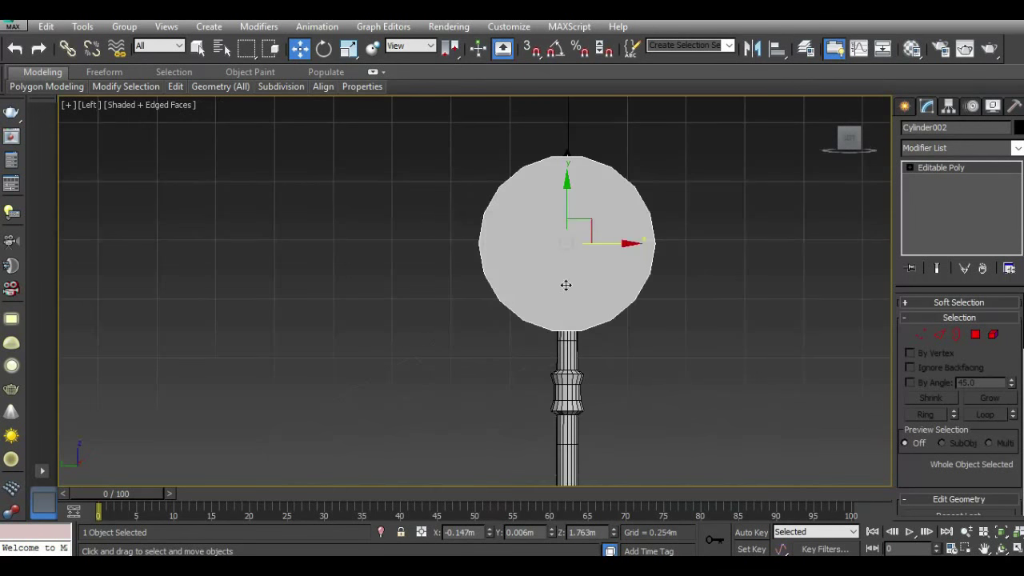
{"action": "scroll", "coordinate": [622, 201], "scroll_direction": "up", "scroll_amount": 2}
{"action": "left_click", "coordinate": [919, 335]}
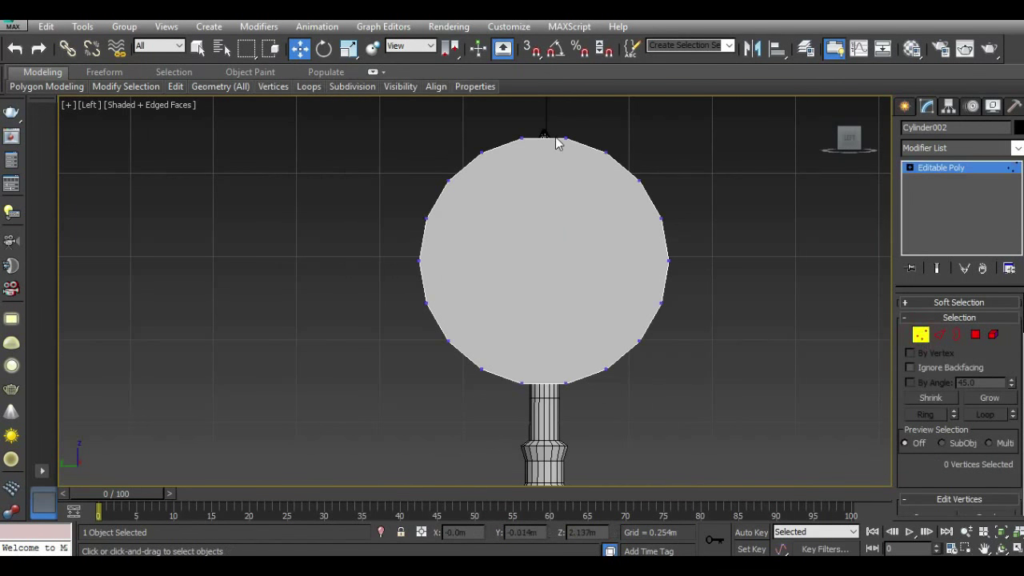
{"action": "left_click", "coordinate": [564, 138]}
{"action": "left_click", "coordinate": [566, 383], "text": "ctrl"}
{"action": "left_click_drag", "start_coordinate": [957, 466], "coordinate": [947, 322]}
{"action": "left_click", "coordinate": [974, 432]}
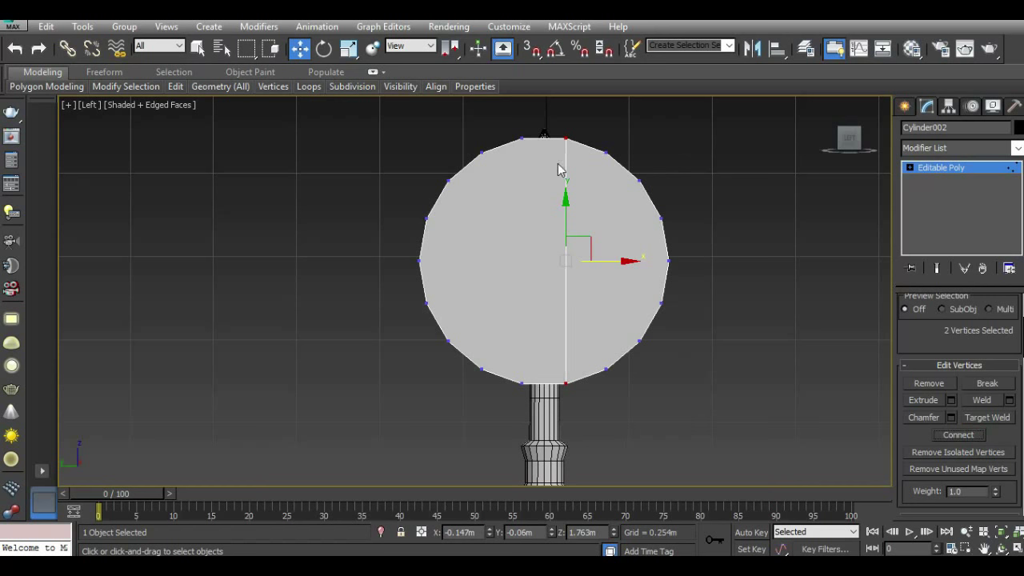
Delete the disc's left-half vertices in the Left viewport, leaving a half-disc beside the handle.
{"action": "scroll", "coordinate": [579, 168], "scroll_direction": "up", "scroll_amount": 1}
{"action": "scroll", "coordinate": [578, 167], "scroll_direction": "up", "scroll_amount": 5}
{"action": "scroll", "coordinate": [500, 142], "scroll_direction": "down", "scroll_amount": 3}
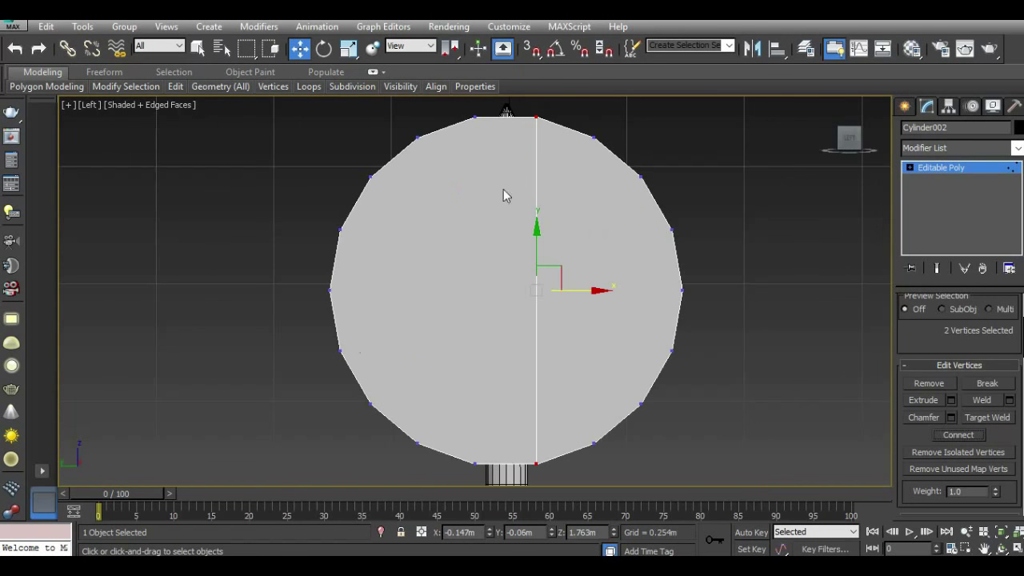
{"action": "scroll", "coordinate": [432, 164], "scroll_direction": "down", "scroll_amount": 5}
{"action": "left_click_drag", "start_coordinate": [469, 336], "coordinate": [469, 336]}
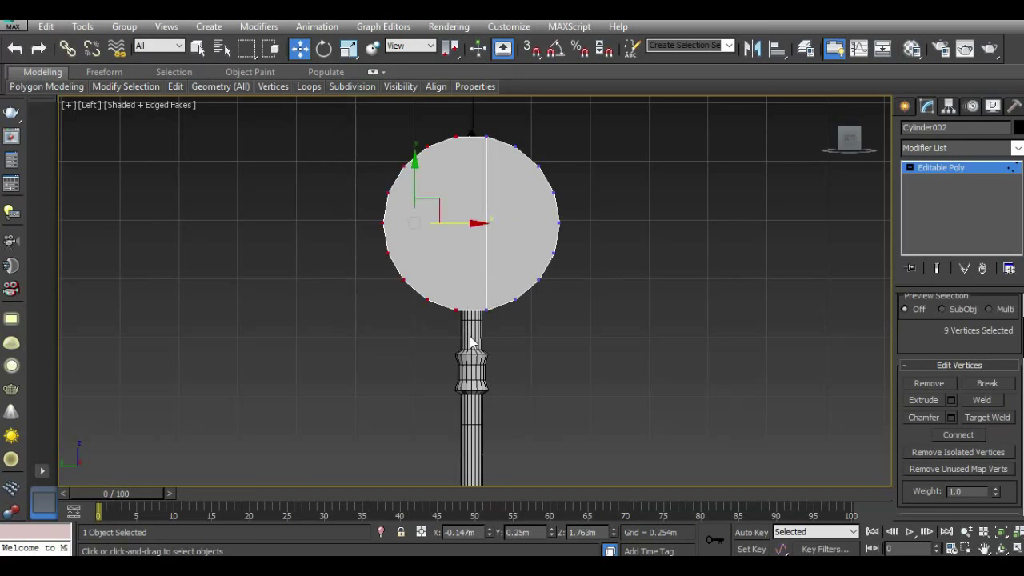
{"action": "key", "text": "Delete"}
{"action": "scroll", "coordinate": [515, 163], "scroll_direction": "up", "scroll_amount": 2}
{"action": "scroll", "coordinate": [515, 163], "scroll_direction": "up", "scroll_amount": 2}
{"action": "right_click", "coordinate": [581, 210]}
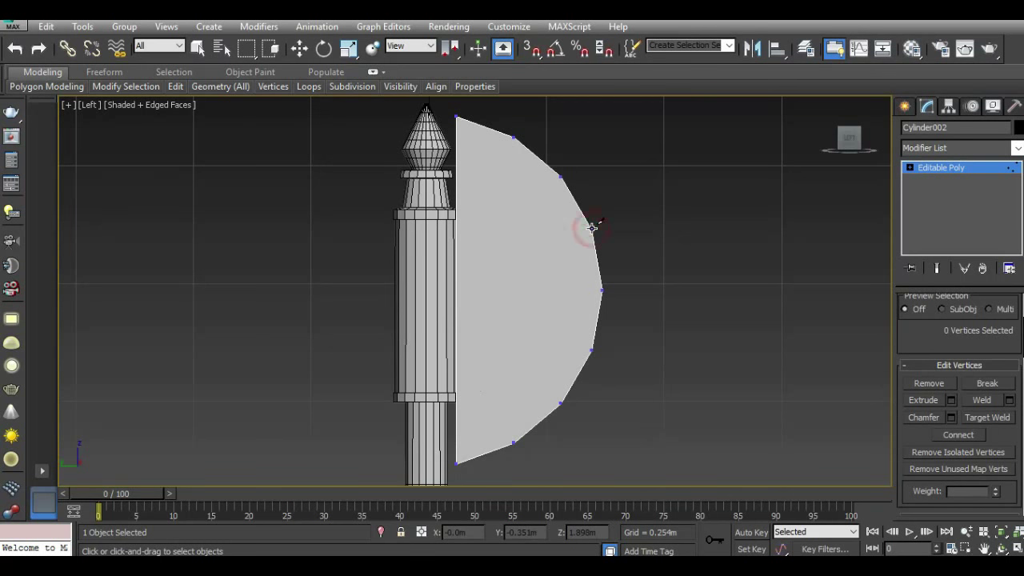
Cut three horizontal edges across the half-disc from its straight side to the rim vertices.
{"action": "left_click", "coordinate": [456, 228]}
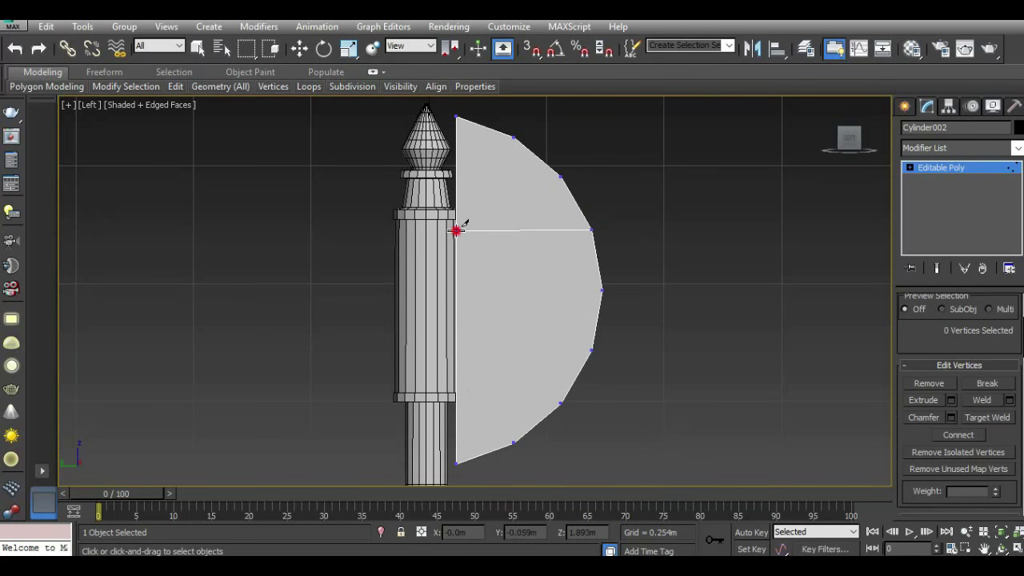
{"action": "right_click", "coordinate": [592, 348]}
{"action": "left_click", "coordinate": [456, 352]}
{"action": "right_click", "coordinate": [456, 352]}
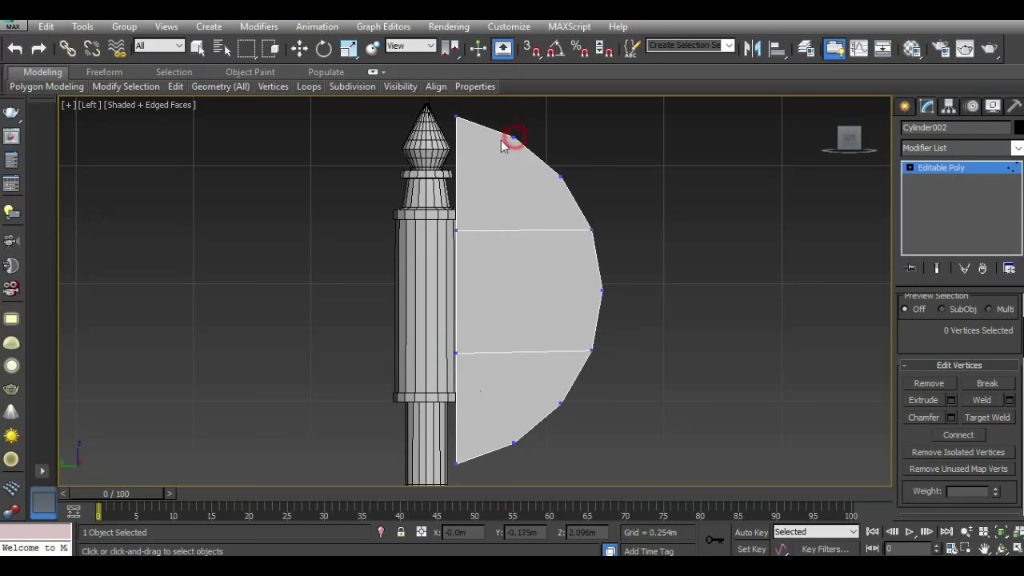
{"action": "left_click", "coordinate": [512, 441]}
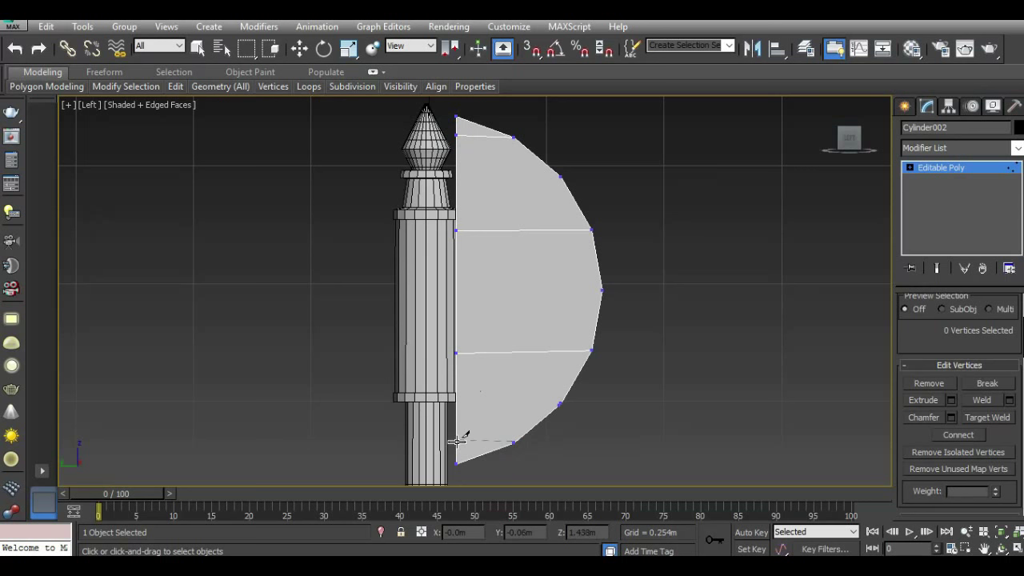
{"action": "left_click", "coordinate": [457, 441]}
{"action": "right_click", "coordinate": [457, 440]}
{"action": "key", "text": "w"}
{"action": "left_click", "coordinate": [908, 167]}
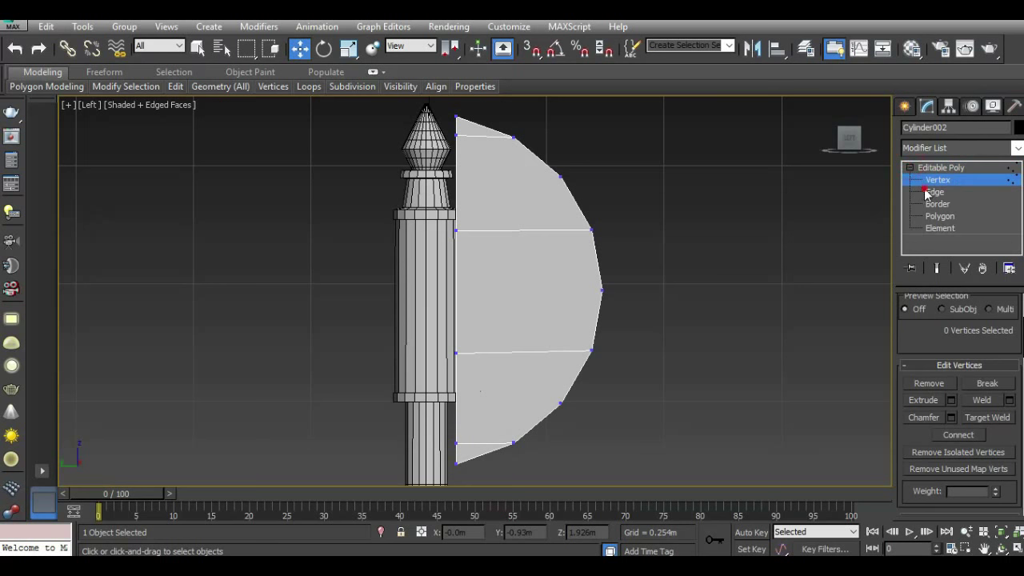
Select the blade's inner vertical edges, slide them left and scale them to taper the blade.
{"action": "left_click", "coordinate": [932, 192]}
{"action": "left_click", "coordinate": [457, 281]}
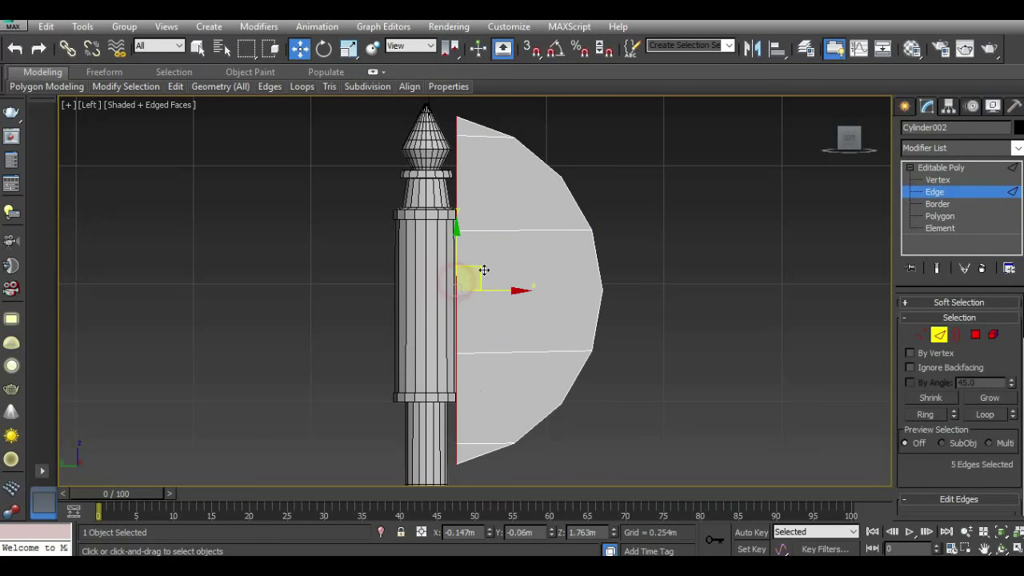
{"action": "middle_click_drag", "start_coordinate": [480, 270], "coordinate": [528, 257]}
{"action": "left_click", "coordinate": [504, 451], "text": "alt"}
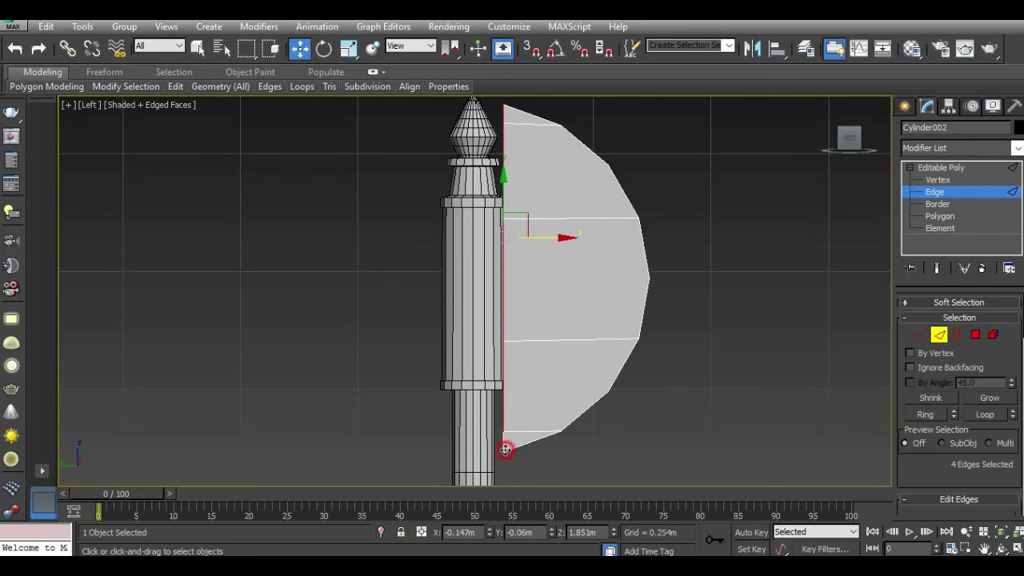
{"action": "left_click", "coordinate": [505, 122], "text": "alt"}
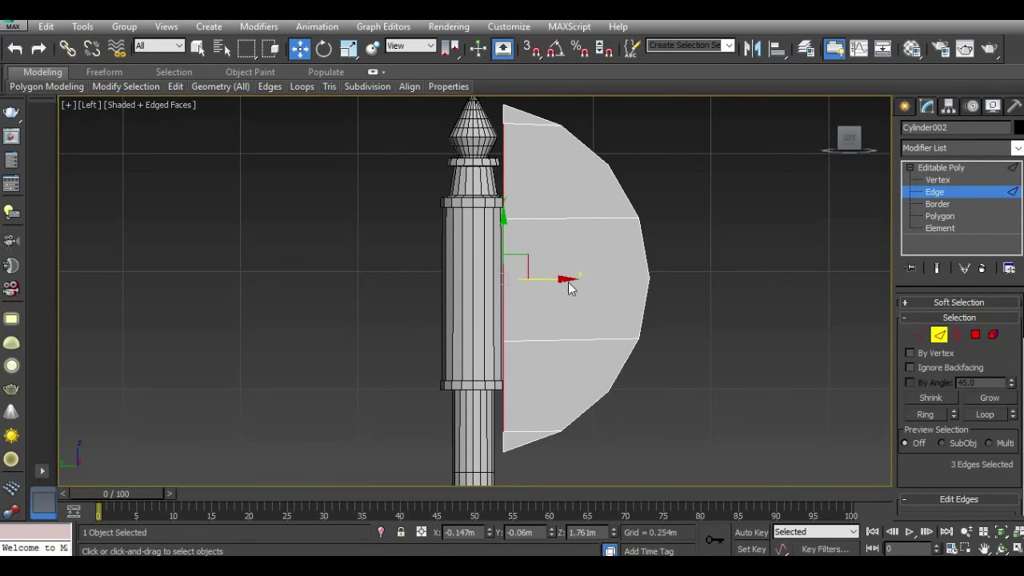
{"action": "left_click_drag", "start_coordinate": [546, 282], "coordinate": [489, 276]}
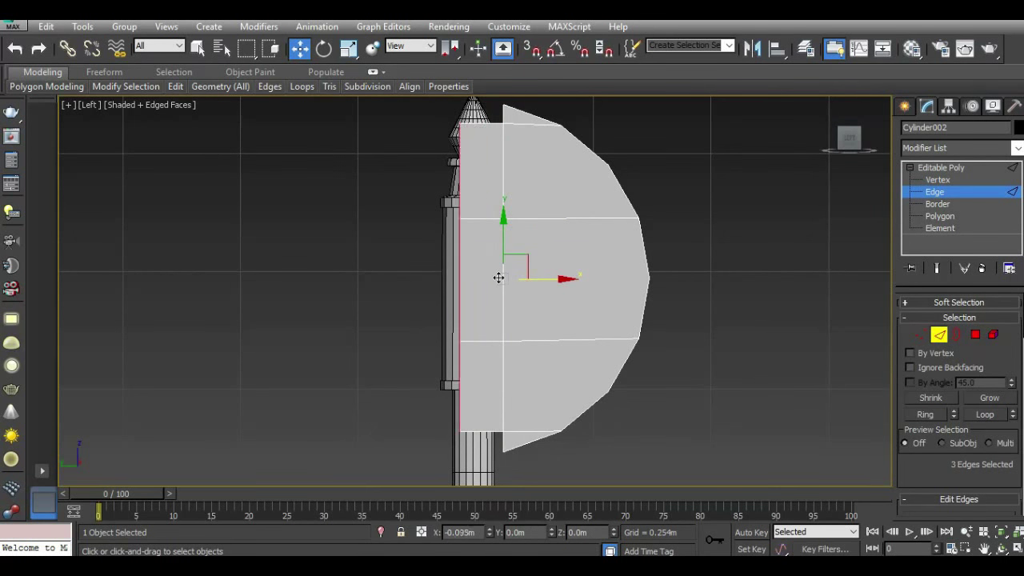
{"action": "left_click", "coordinate": [349, 48]}
{"action": "mouse_move", "coordinate": [454, 271]}
{"action": "left_mouse_down"}
{"action": "mouse_move", "coordinate": [482, 325]}
{"action": "mouse_move", "coordinate": [484, 314]}
{"action": "left_mouse_up"}
Preview with Use NURMS and shift the inner edges slightly right toward the handle.
{"action": "left_click", "coordinate": [177, 88]}
{"action": "left_click", "coordinate": [228, 178]}
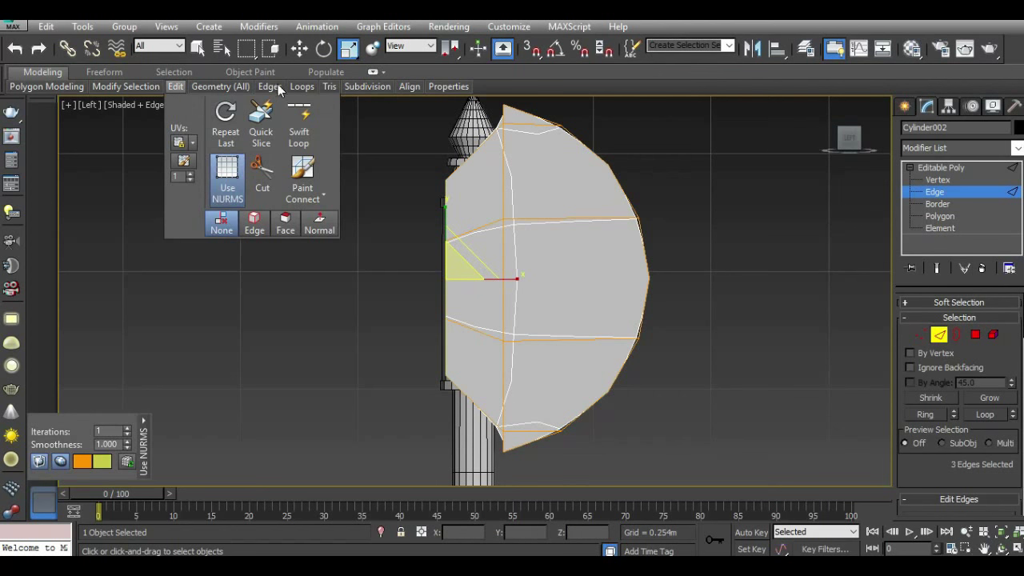
{"action": "left_click", "coordinate": [300, 49]}
{"action": "mouse_move", "coordinate": [302, 86]}
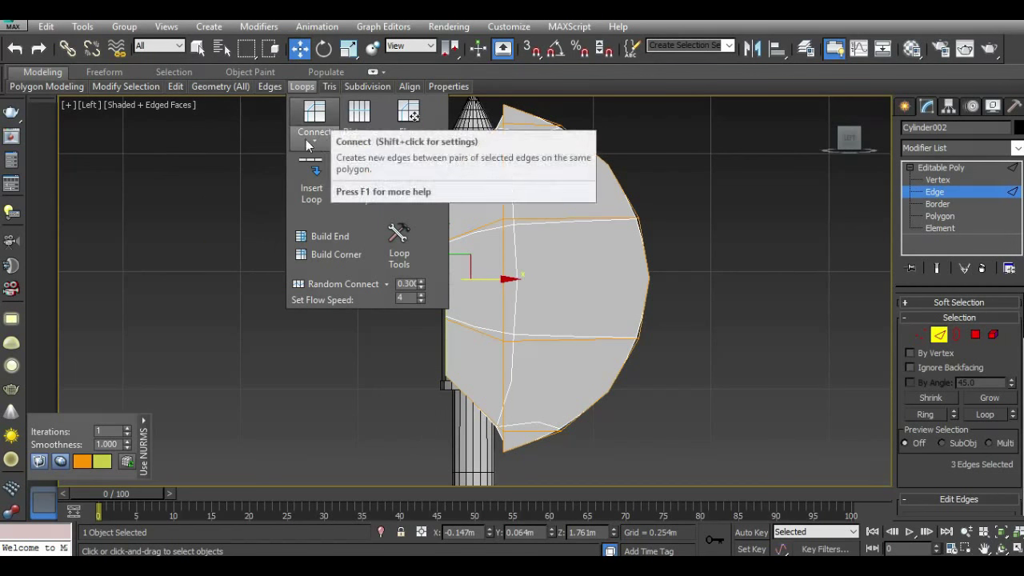
{"action": "left_click", "coordinate": [227, 172]}
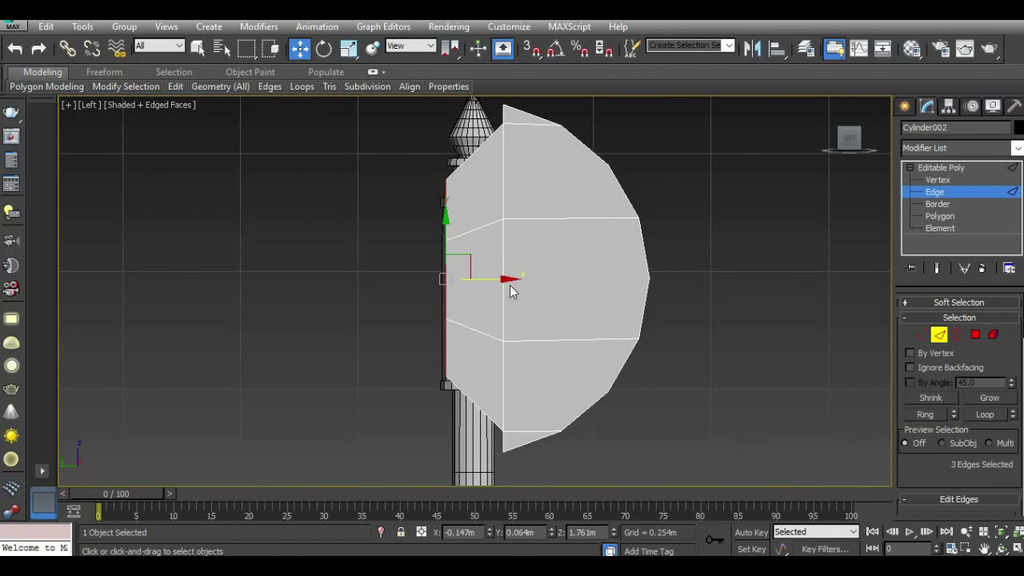
{"action": "left_click_drag", "start_coordinate": [502, 279], "coordinate": [515, 278]}
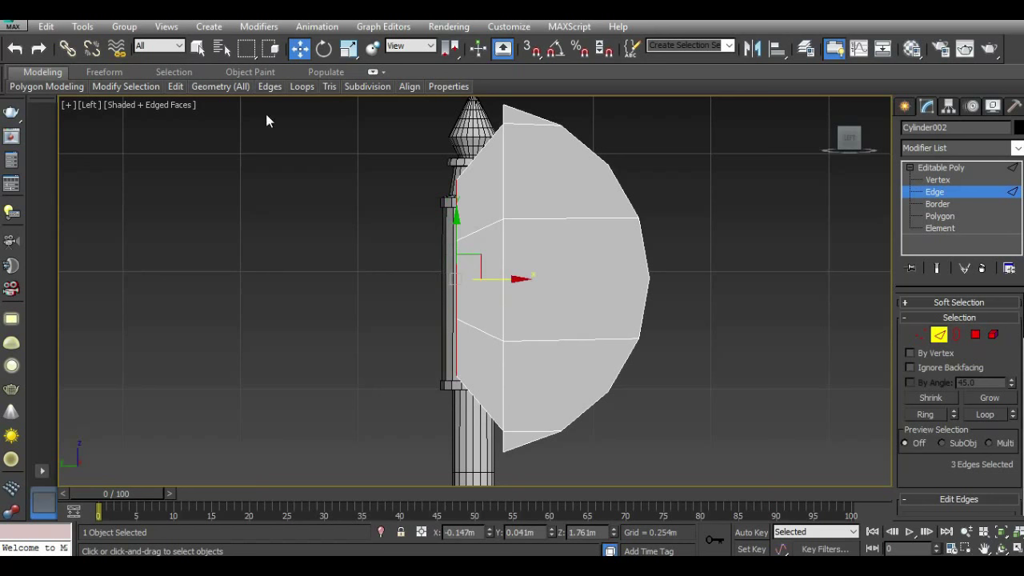
{"action": "left_click", "coordinate": [216, 178]}
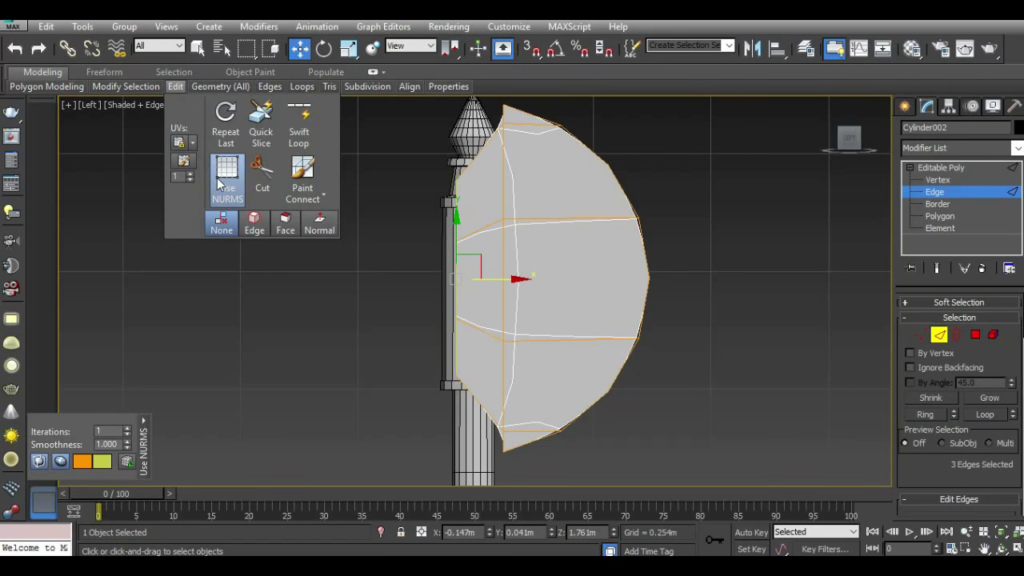
{"action": "left_click", "coordinate": [217, 177]}
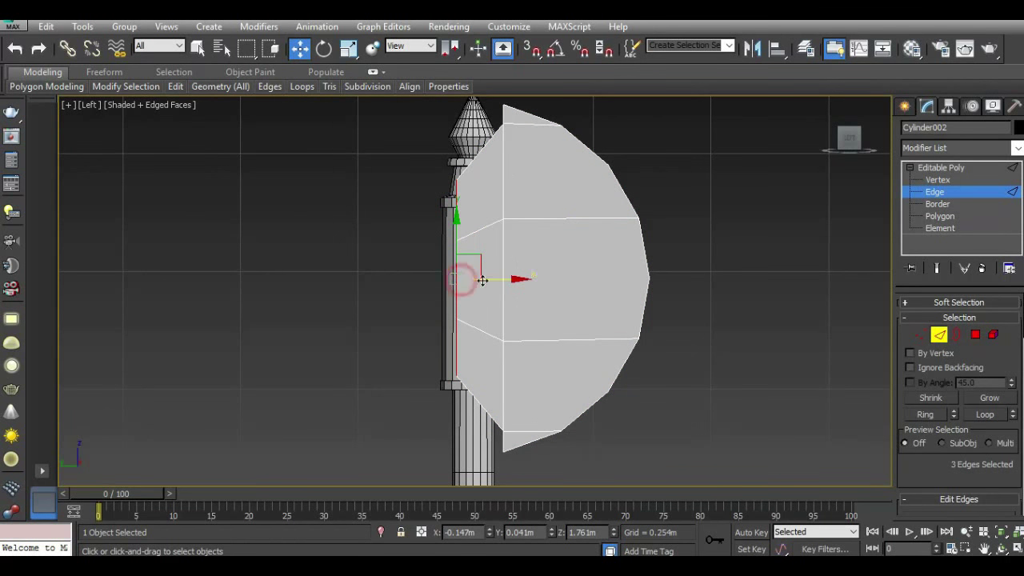
Shift-drag the middle inner edge leftward into a neck and scale its end down to taper it.
{"action": "left_click", "coordinate": [457, 280]}
{"action": "left_click_drag", "start_coordinate": [499, 280], "coordinate": [447, 277], "text": "shift"}
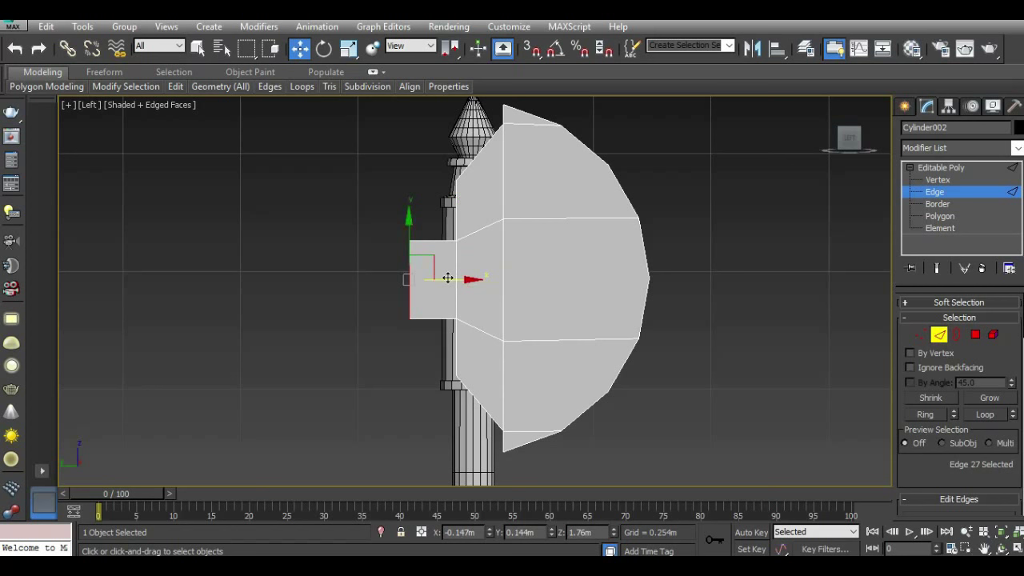
{"action": "mouse_move", "coordinate": [175, 86]}
{"action": "left_click", "coordinate": [228, 181]}
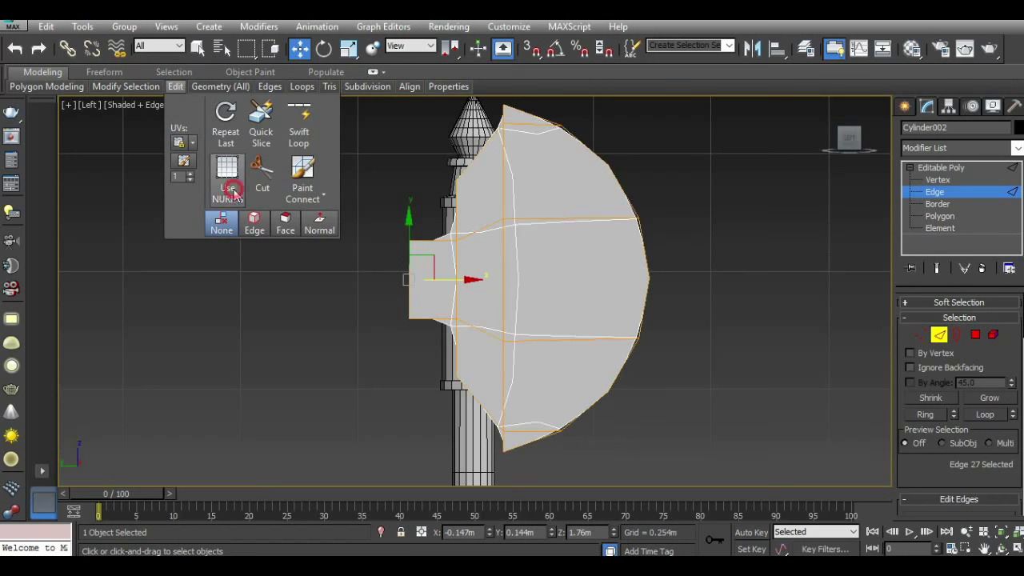
{"action": "left_click", "coordinate": [356, 50]}
{"action": "left_click_drag", "start_coordinate": [416, 272], "coordinate": [449, 328]}
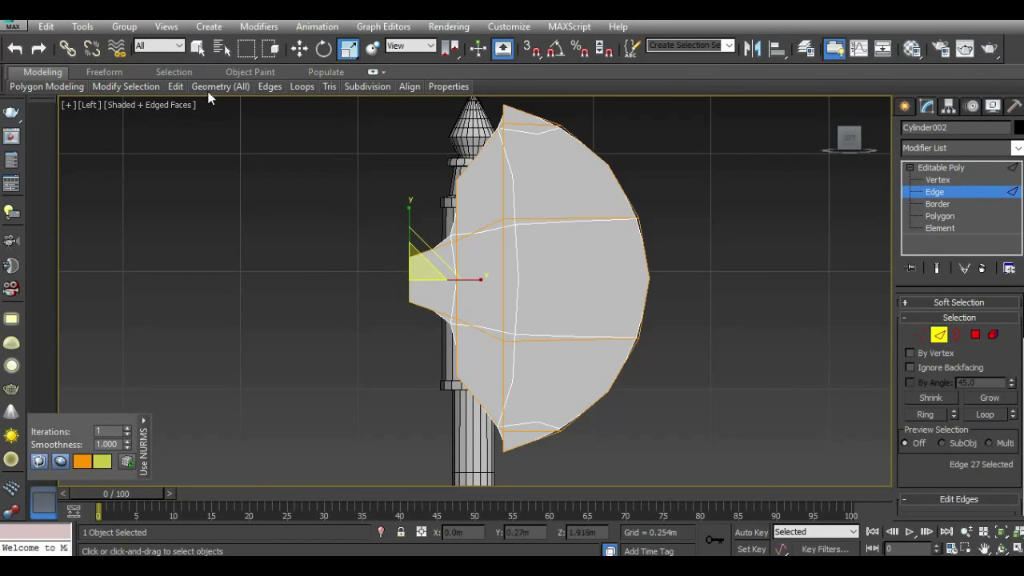
Adjust the upper and lower vertices where the neck meets the blade.
{"action": "left_click", "coordinate": [937, 179]}
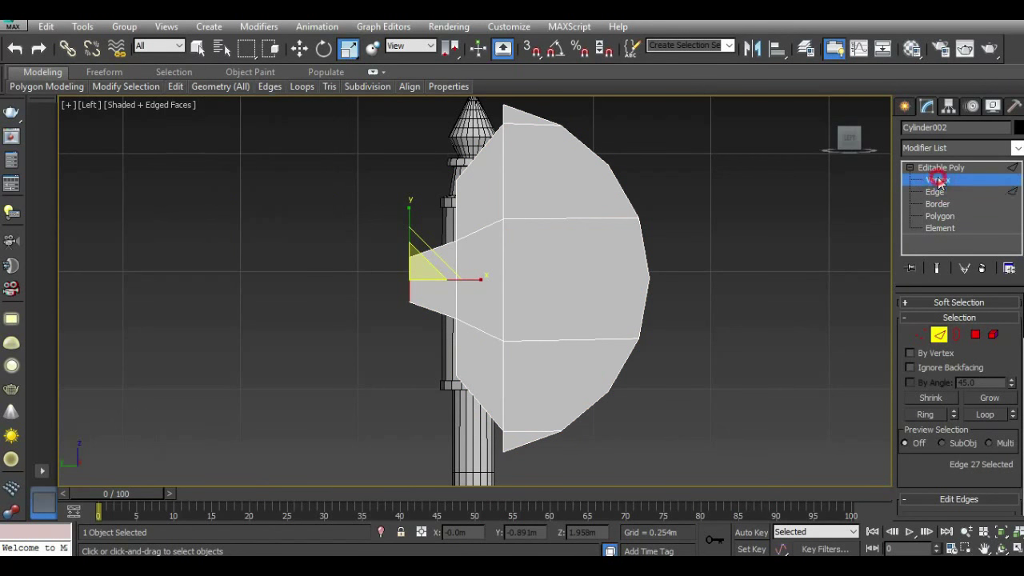
{"action": "left_click", "coordinate": [457, 177]}
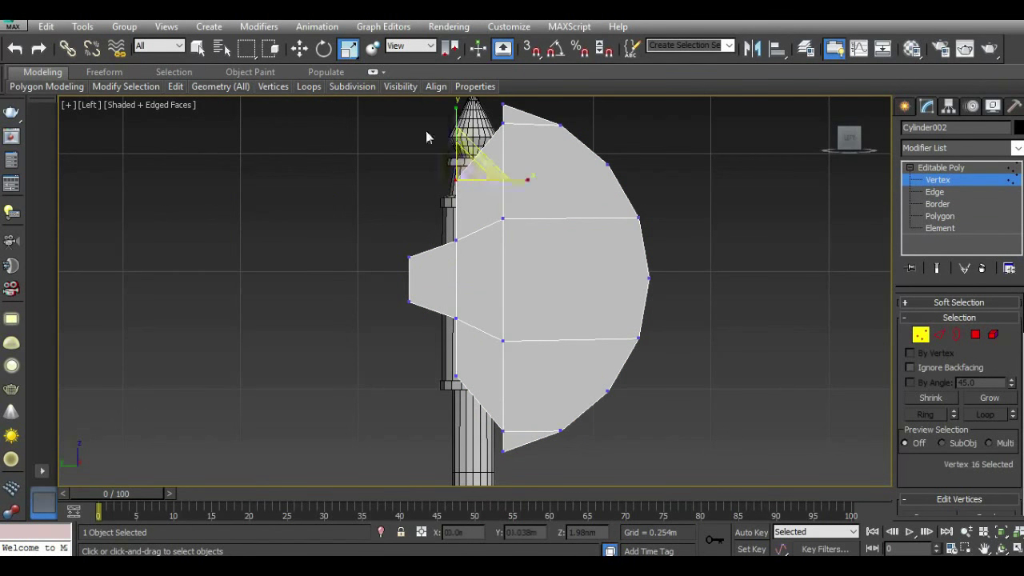
{"action": "left_click", "coordinate": [300, 48]}
{"action": "left_click", "coordinate": [455, 375], "text": "ctrl"}
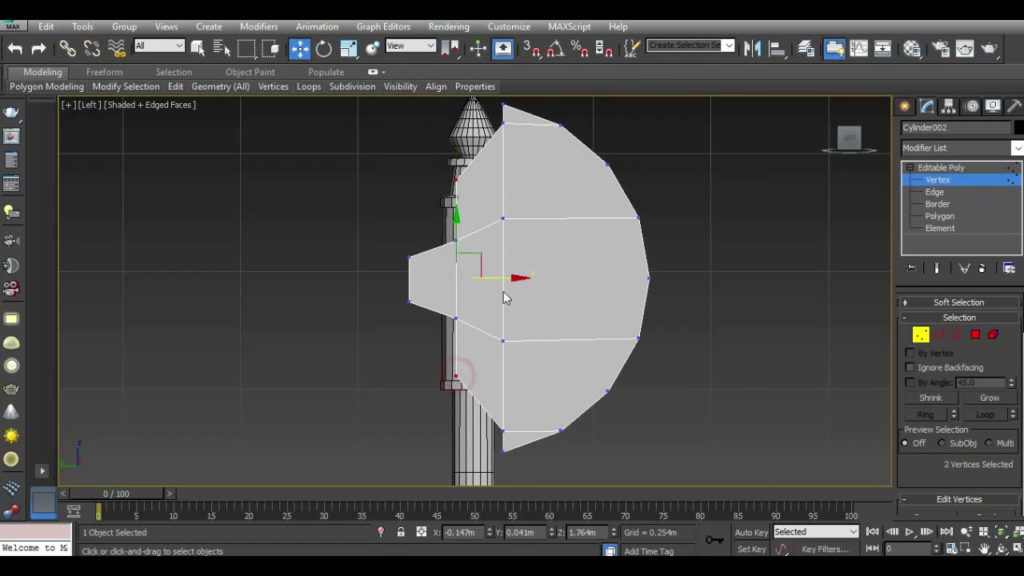
{"action": "left_click", "coordinate": [457, 181]}
{"action": "left_click_drag", "start_coordinate": [504, 177], "coordinate": [537, 175]}
{"action": "left_click", "coordinate": [518, 330]}
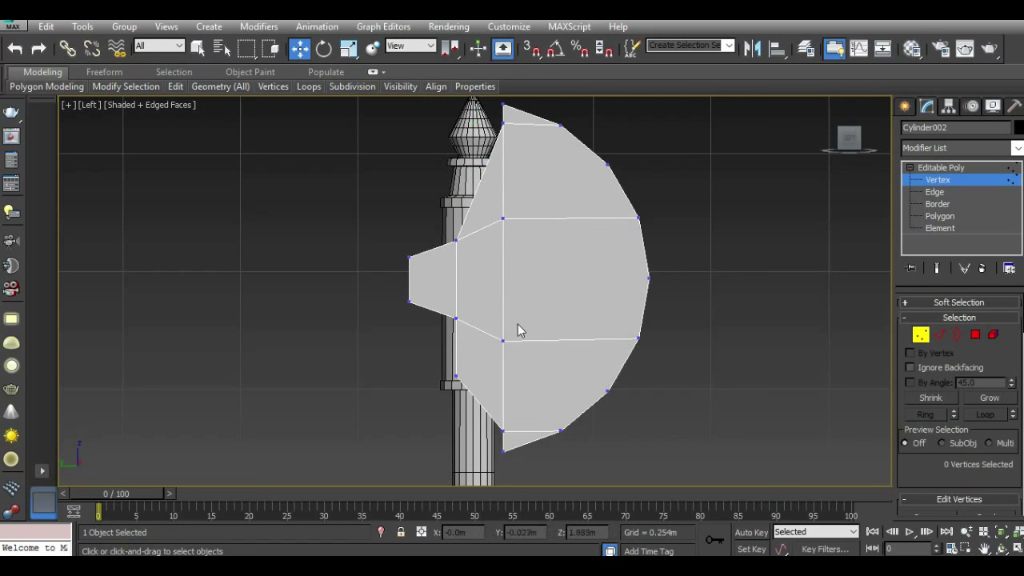
{"action": "left_click", "coordinate": [455, 376]}
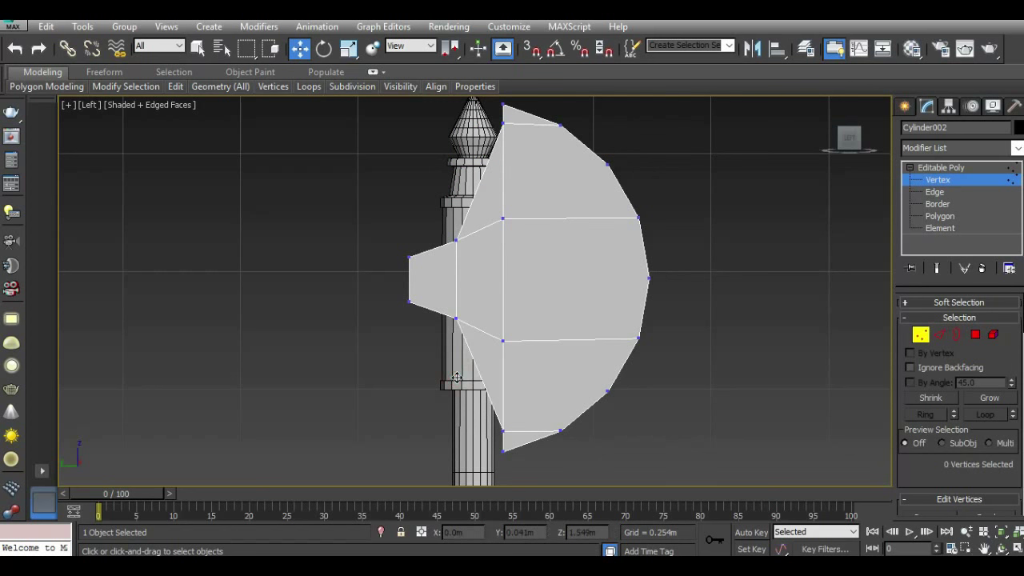
Return to Edge level with Scale active and turn Use NURMS smoothing on for the axe head.
{"action": "left_click", "coordinate": [227, 174]}
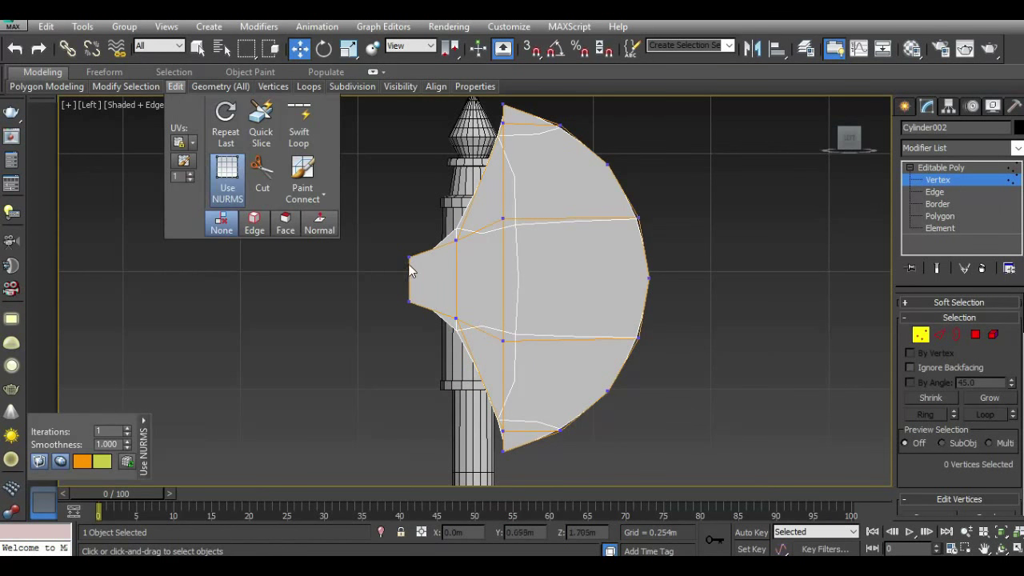
{"action": "left_click", "coordinate": [230, 188]}
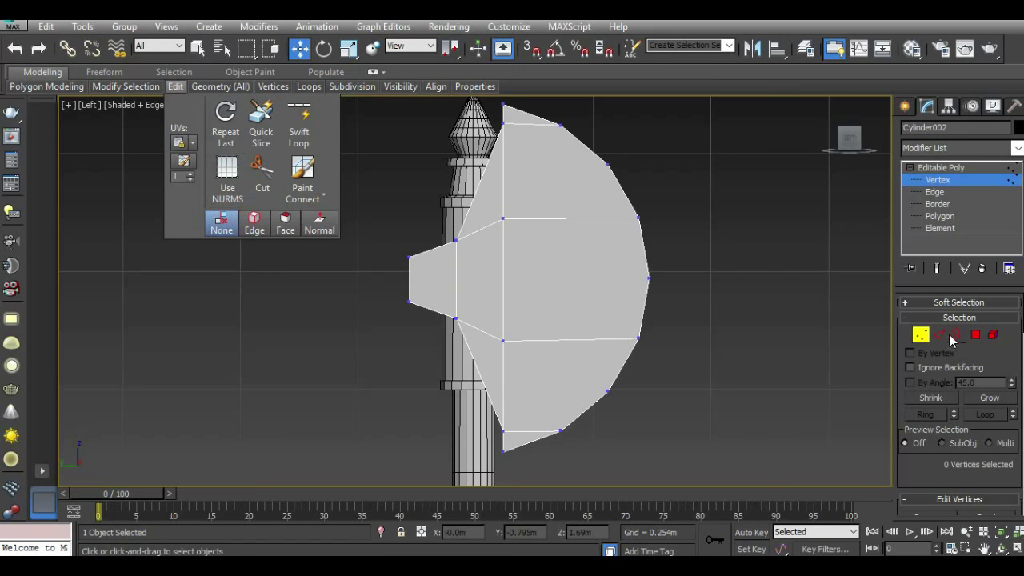
{"action": "left_click", "coordinate": [939, 334]}
{"action": "left_click", "coordinate": [348, 48]}
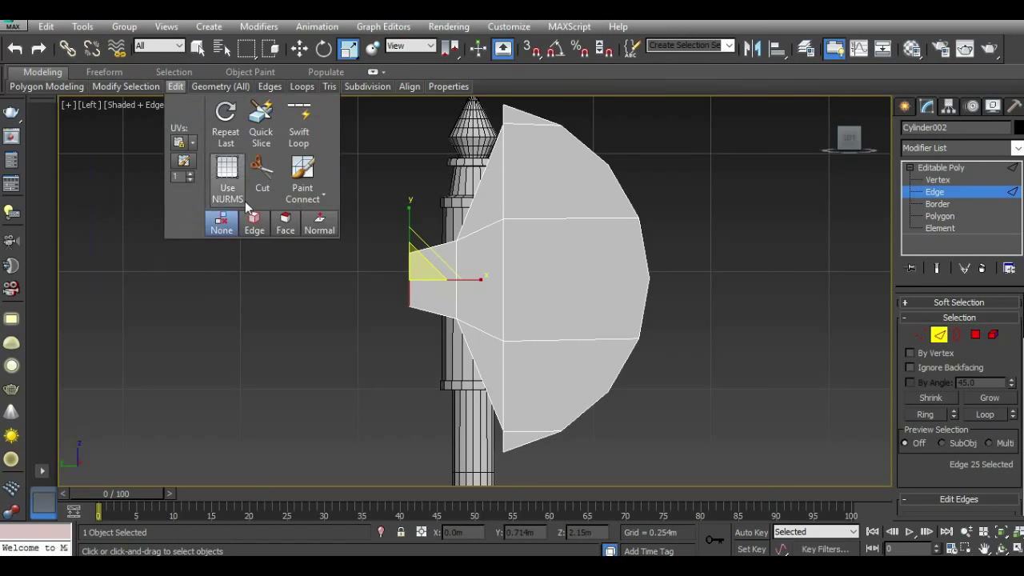
{"action": "left_click", "coordinate": [229, 196]}
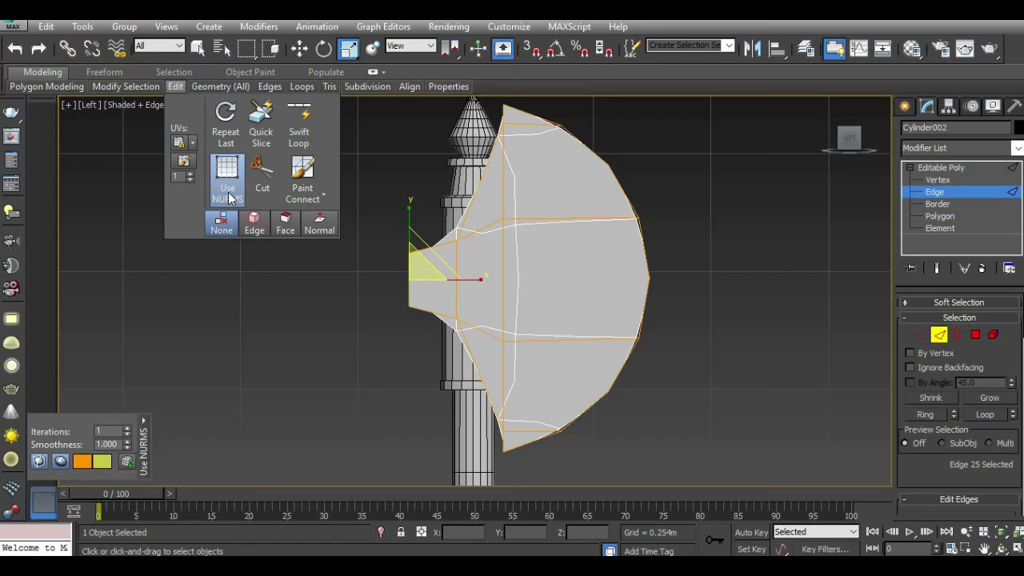
{"action": "scroll", "coordinate": [635, 313], "scroll_direction": "down", "scroll_amount": 2}
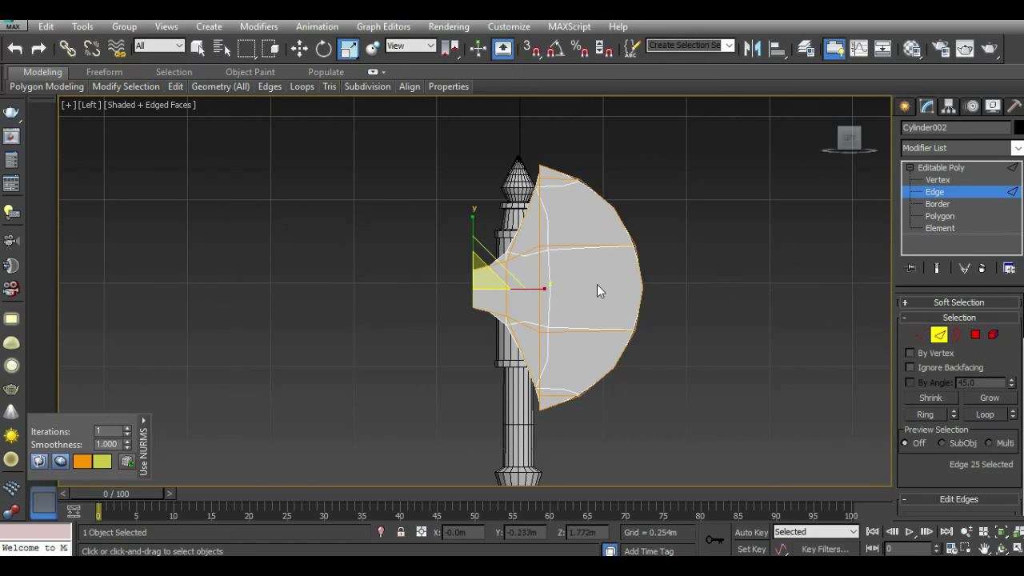
Turn off the smoothing preview and select the eight outer rim edges of the blade.
{"action": "left_click", "coordinate": [642, 288]}
{"action": "left_click", "coordinate": [633, 356], "text": "ctrl"}
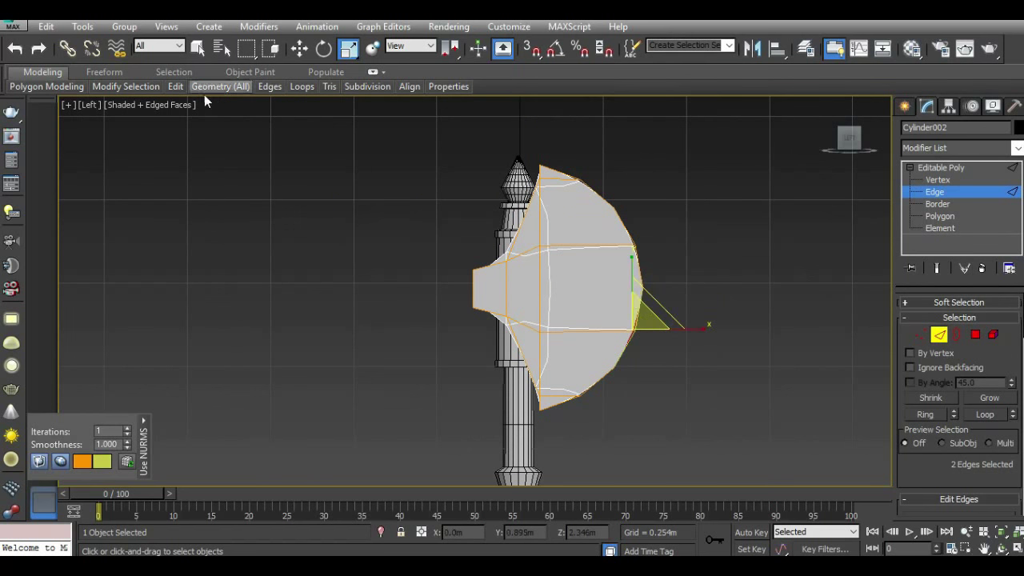
{"action": "left_click", "coordinate": [226, 186]}
{"action": "scroll", "coordinate": [636, 271], "scroll_direction": "up", "scroll_amount": 2}
{"action": "left_click", "coordinate": [641, 263], "text": "ctrl"}
{"action": "left_click", "coordinate": [596, 169], "text": "ctrl"}
{"action": "left_click", "coordinate": [563, 151], "text": "ctrl"}
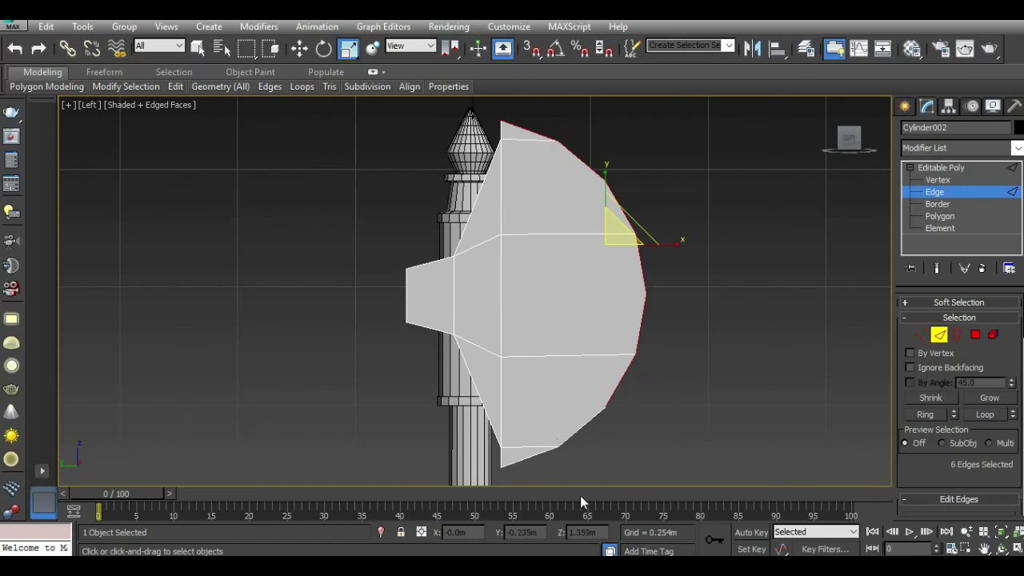
{"action": "left_click", "coordinate": [528, 460], "text": "ctrl"}
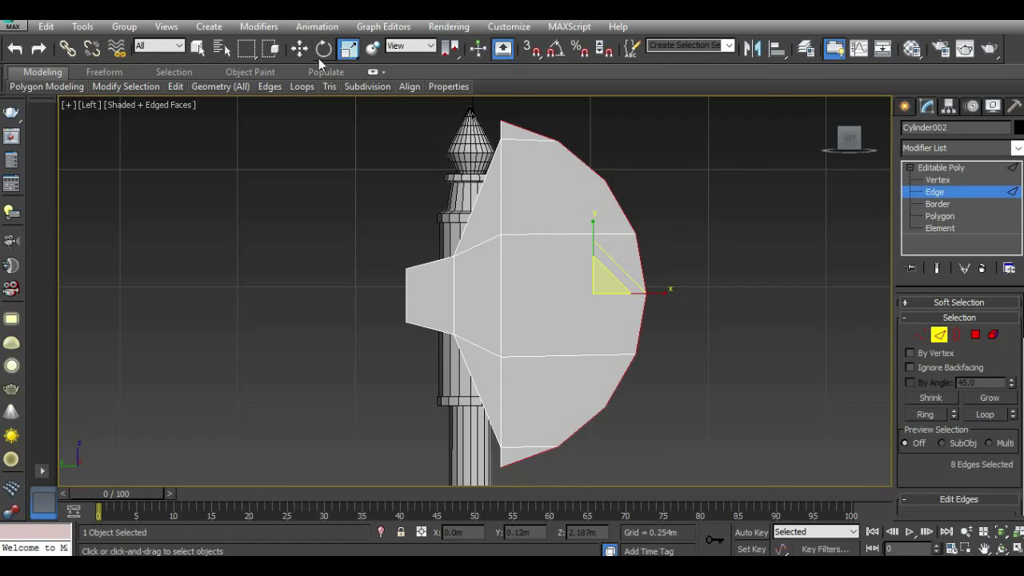
Move the rim edges outward along X and scale them up to enlarge the blade.
{"action": "key", "text": "w"}
{"action": "left_click_drag", "start_coordinate": [634, 295], "coordinate": [655, 300]}
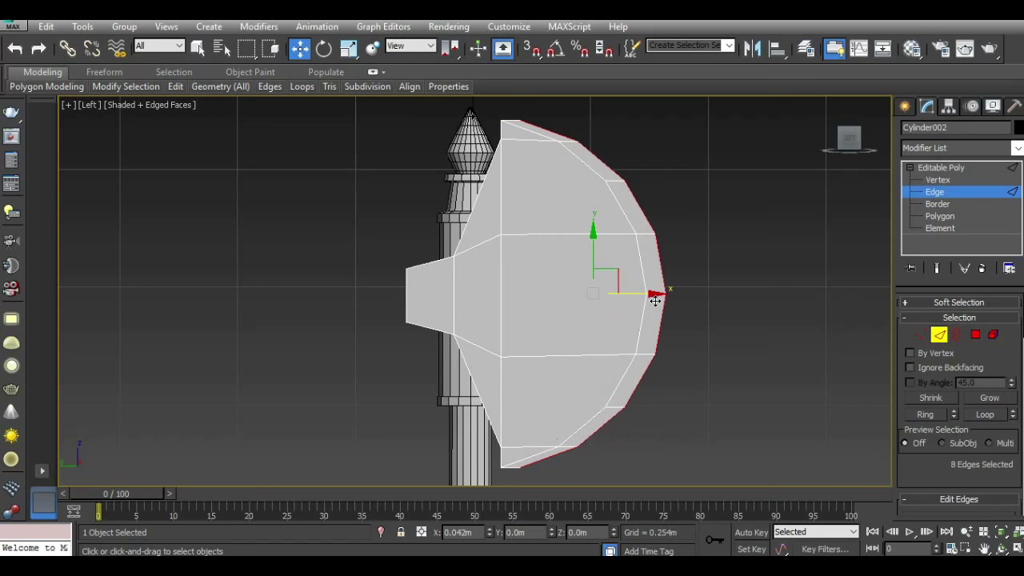
{"action": "left_click_drag", "start_coordinate": [655, 300], "coordinate": [681, 298]}
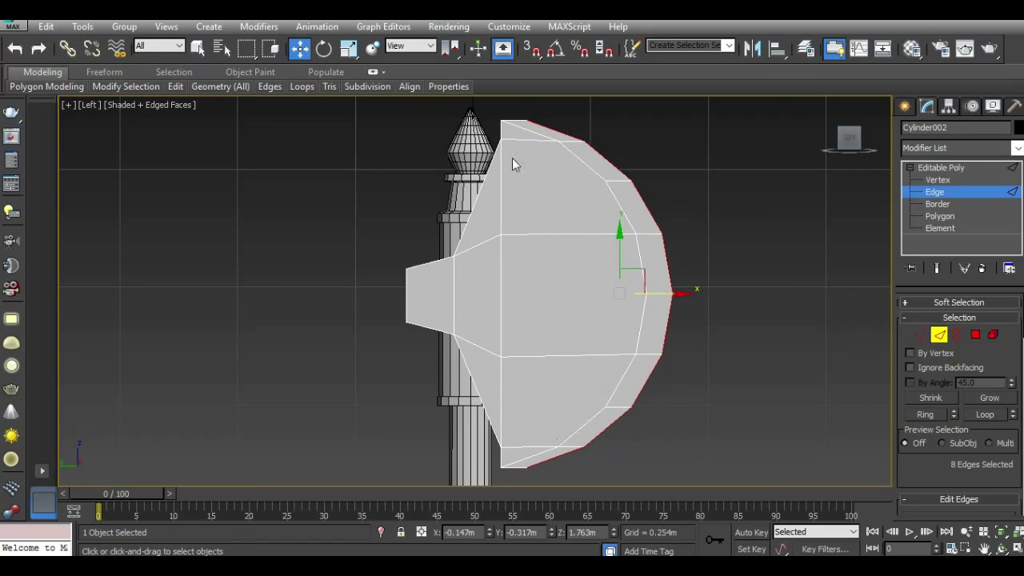
{"action": "key", "text": "r"}
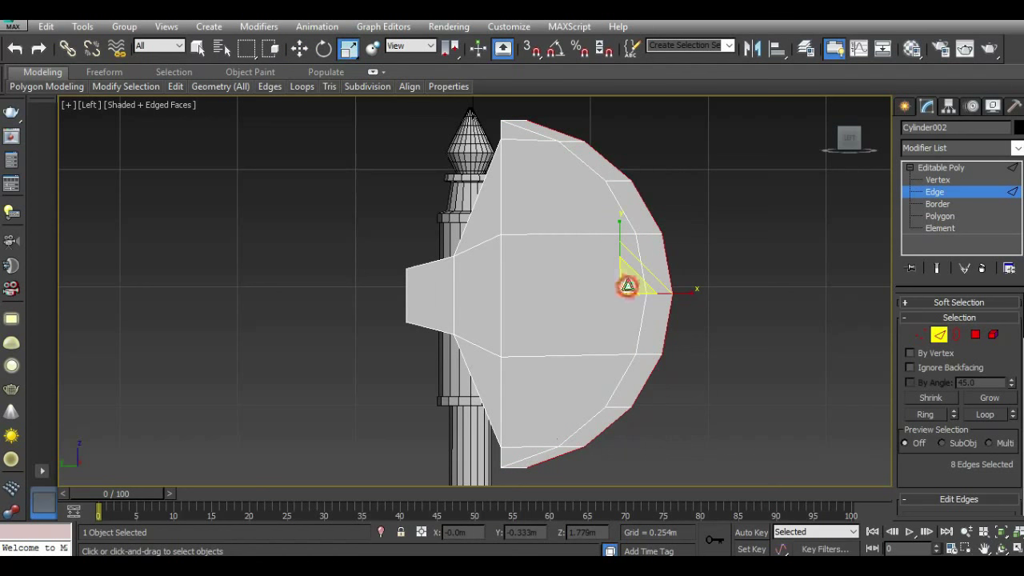
{"action": "left_click_drag", "start_coordinate": [622, 286], "coordinate": [609, 258]}
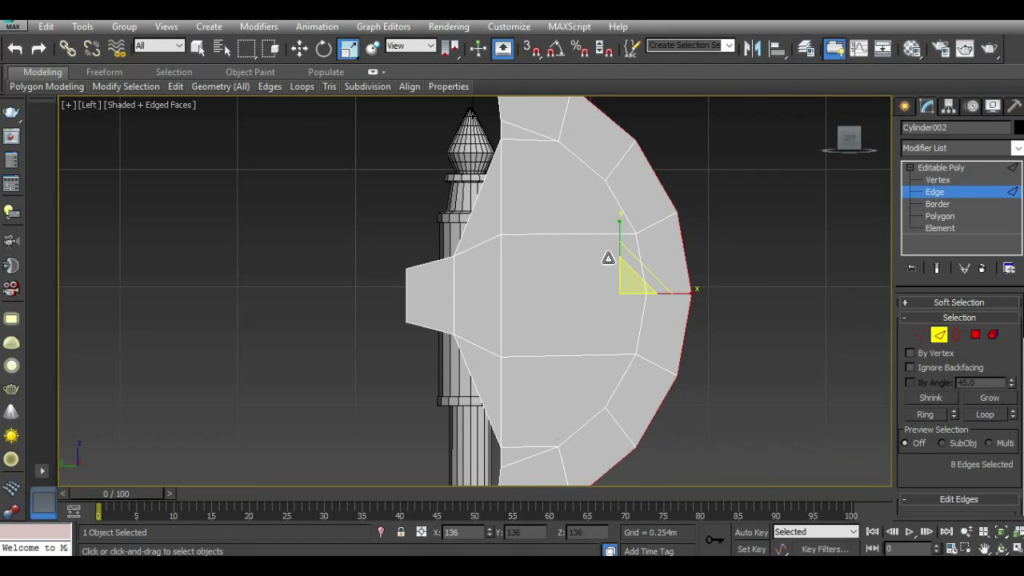
{"action": "scroll", "coordinate": [507, 254], "scroll_direction": "down", "scroll_amount": 2}
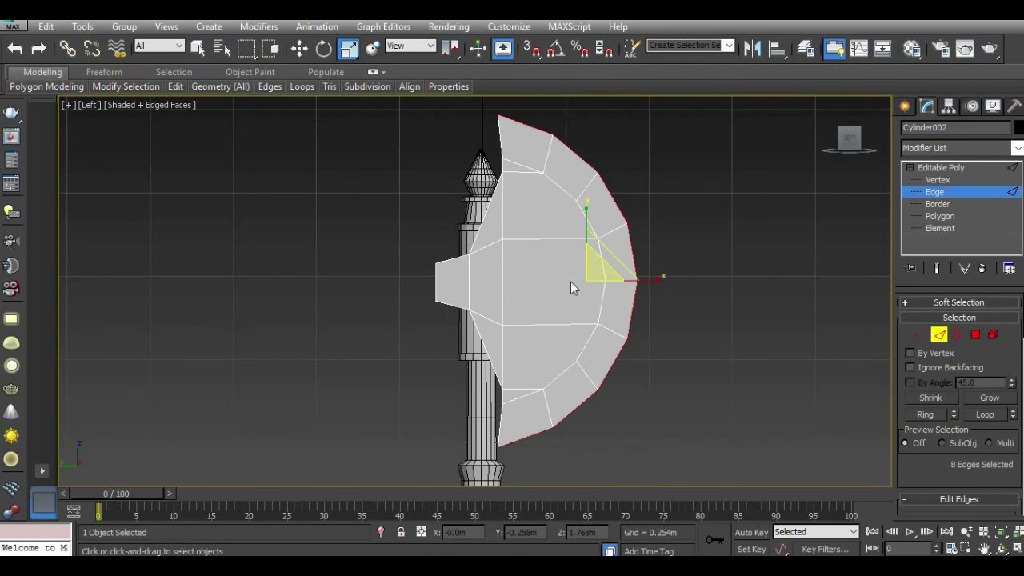
Pull the blade's top vertex up and sideways into a sharp tip, raising the vertex below slightly.
{"action": "left_click", "coordinate": [920, 336]}
{"action": "middle_click_drag", "start_coordinate": [474, 139], "coordinate": [474, 207]}
{"action": "left_click", "coordinate": [499, 182]}
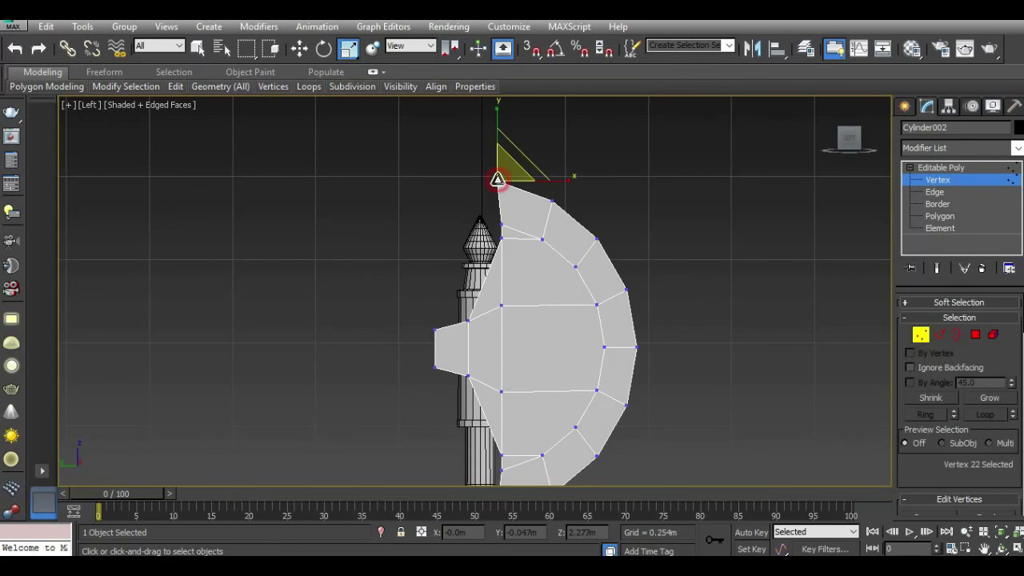
{"action": "key", "text": "w"}
{"action": "mouse_move", "coordinate": [496, 141]}
{"action": "left_mouse_down"}
{"action": "mouse_move", "coordinate": [486, 104]}
{"action": "mouse_move", "coordinate": [491, 110]}
{"action": "left_mouse_up"}
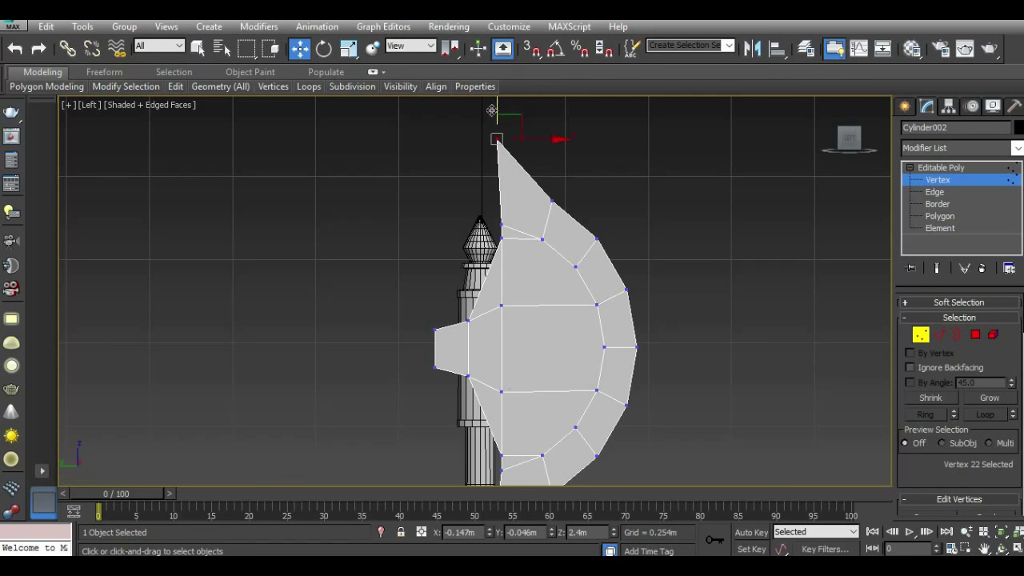
{"action": "mouse_move", "coordinate": [535, 139]}
{"action": "left_mouse_down"}
{"action": "mouse_move", "coordinate": [559, 137]}
{"action": "mouse_move", "coordinate": [506, 121]}
{"action": "left_mouse_up"}
{"action": "left_click", "coordinate": [551, 201]}
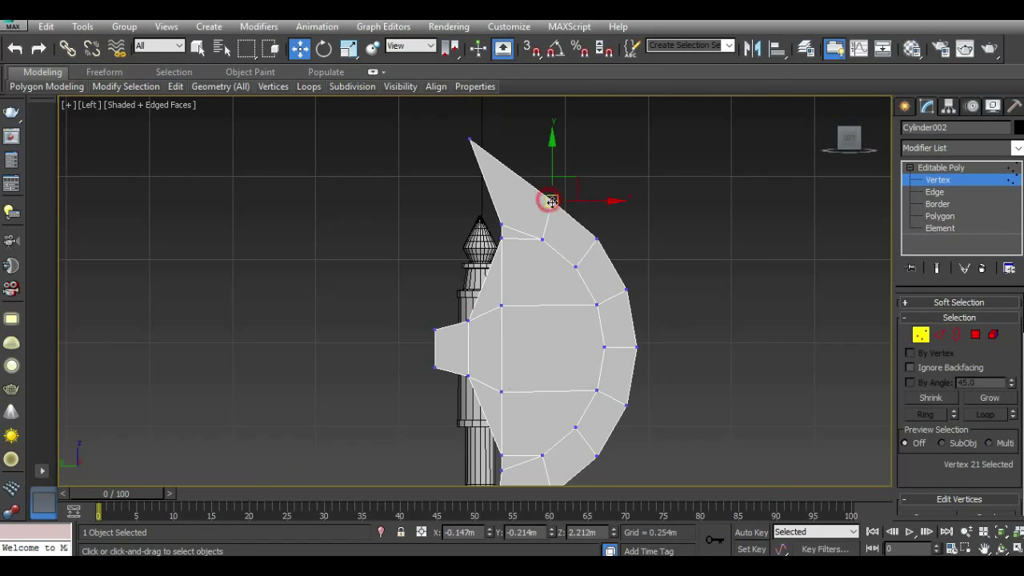
{"action": "left_click_drag", "start_coordinate": [554, 165], "coordinate": [550, 156]}
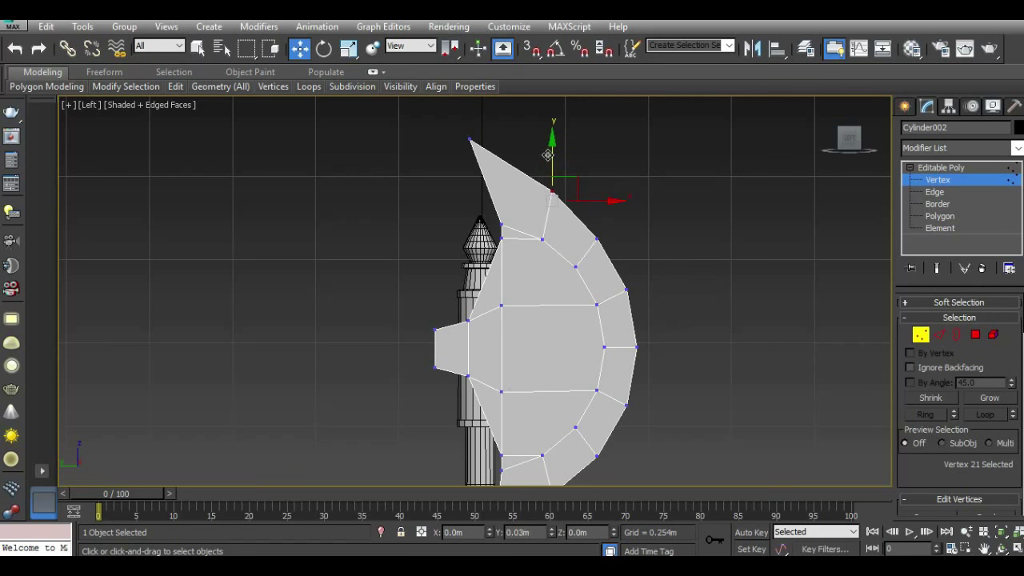
{"action": "scroll", "coordinate": [497, 138], "scroll_direction": "down", "scroll_amount": 3}
{"action": "scroll", "coordinate": [542, 227], "scroll_direction": "up", "scroll_amount": 2}
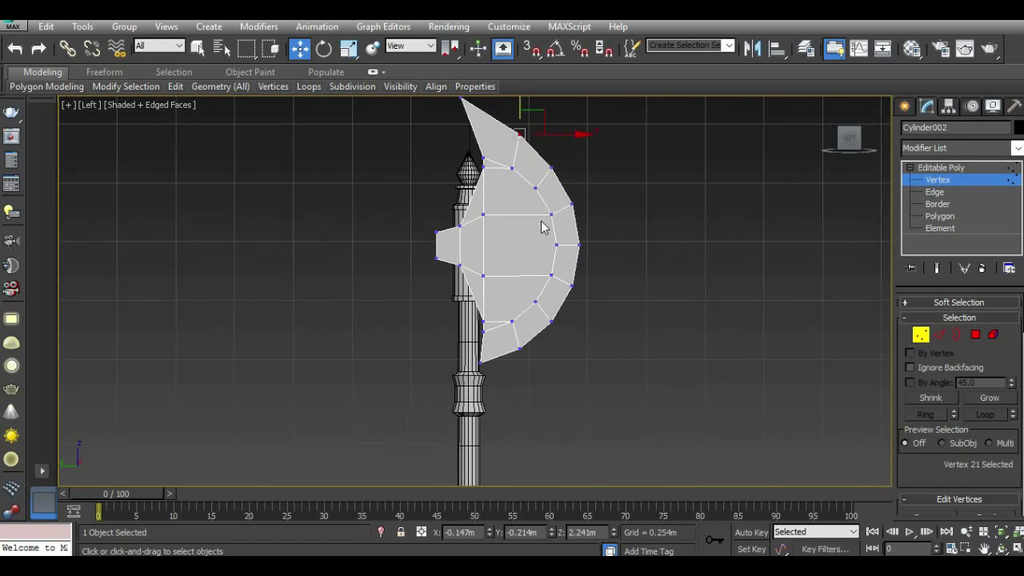
{"action": "scroll", "coordinate": [541, 227], "scroll_direction": "up", "scroll_amount": 1}
In Perspective, Shift-drag the rim edges along X to extrude a bevelled band along the cutting edge.
{"action": "key", "text": "p"}
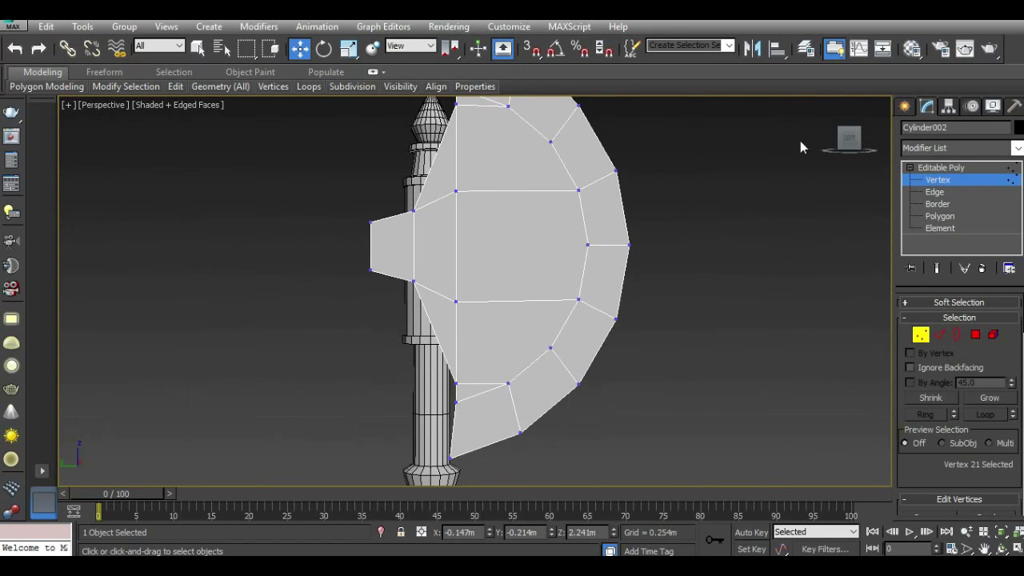
{"action": "left_click", "coordinate": [848, 136]}
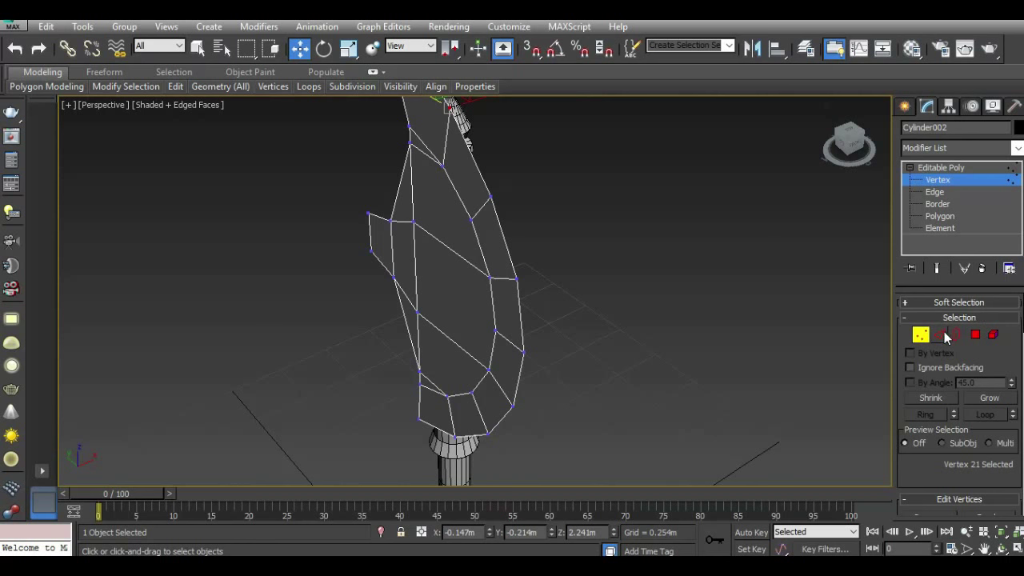
{"action": "left_click", "coordinate": [940, 335]}
{"action": "left_click_drag", "start_coordinate": [517, 295], "coordinate": [538, 293], "text": "shift"}
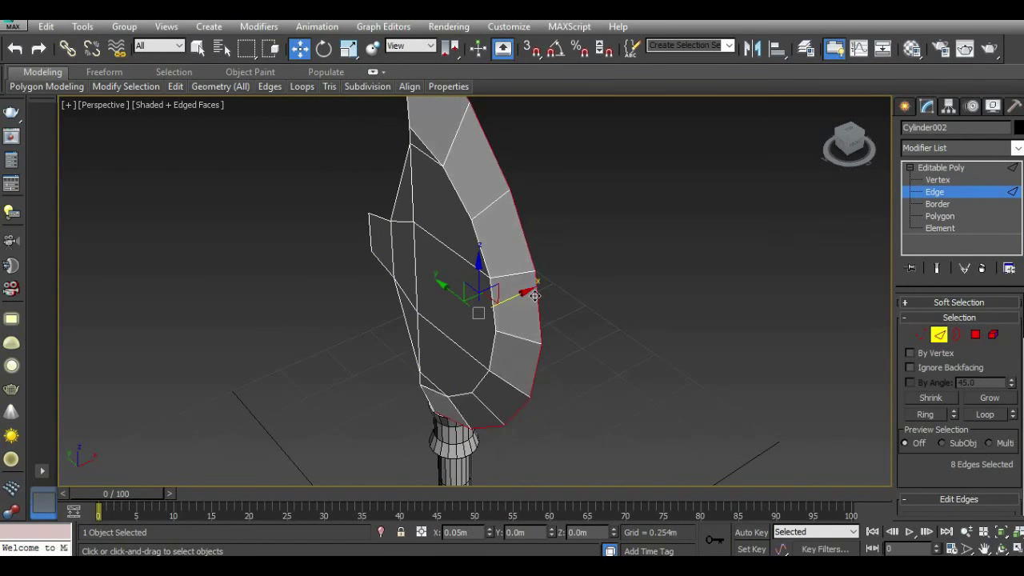
{"action": "left_click", "coordinate": [849, 144]}
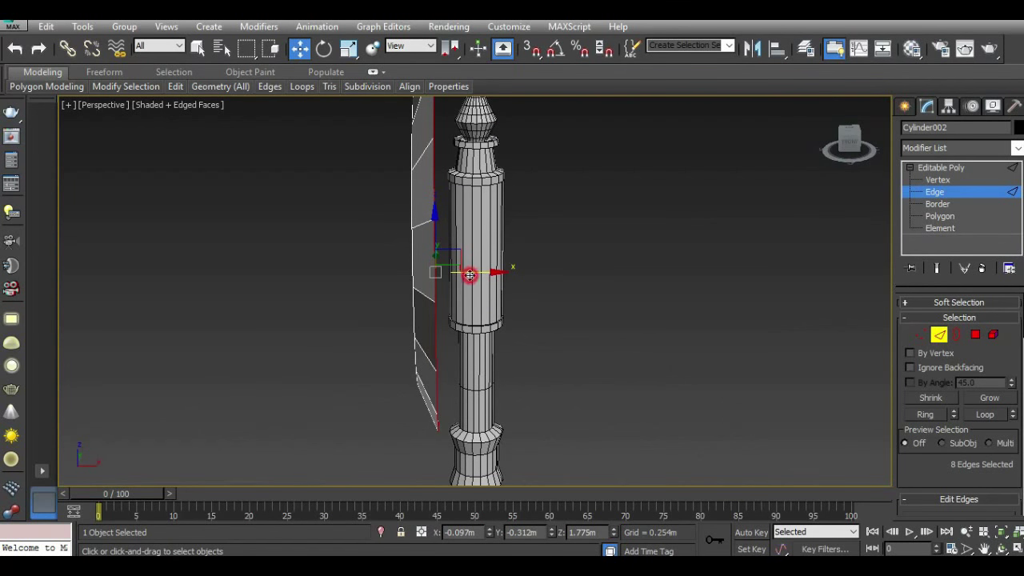
{"action": "left_click_drag", "start_coordinate": [470, 274], "coordinate": [475, 275]}
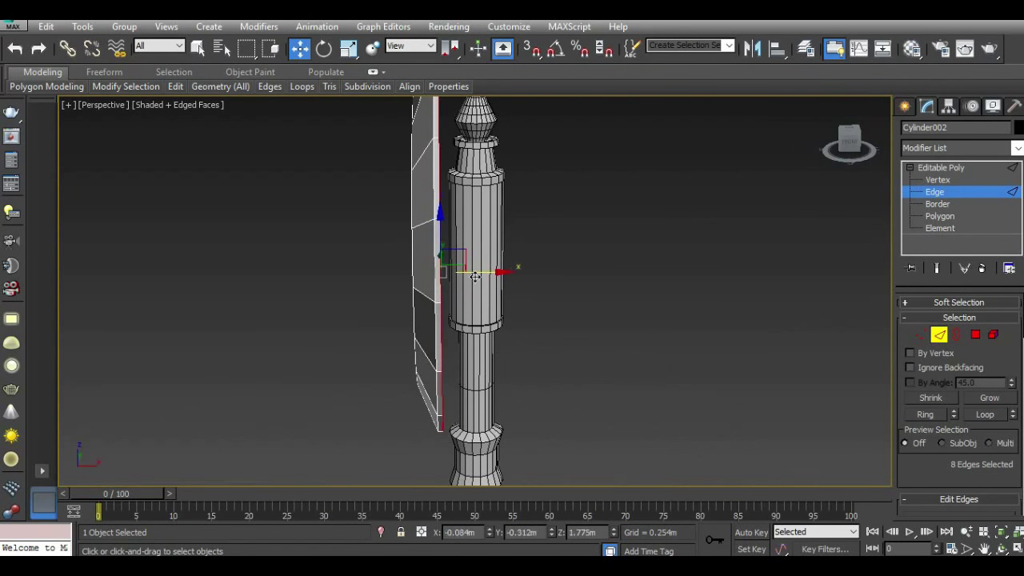
{"action": "left_click_drag", "start_coordinate": [848, 143], "coordinate": [592, 198]}
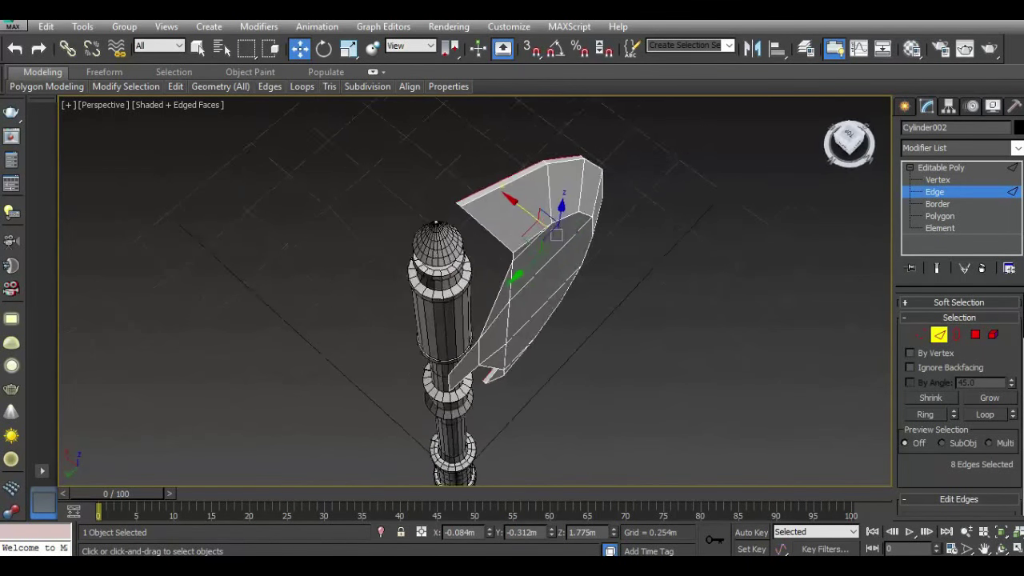
{"action": "left_click", "coordinate": [14, 48]}
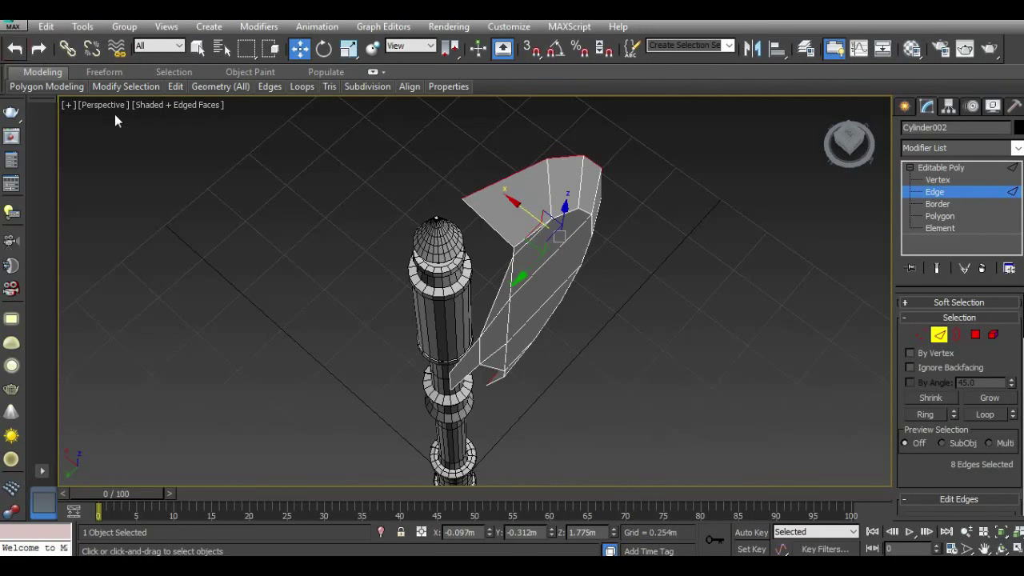
Select edge loops along the blade's side and top.
{"action": "double_click", "coordinate": [493, 232]}
{"action": "double_click", "coordinate": [506, 242]}
{"action": "double_click", "coordinate": [505, 281]}
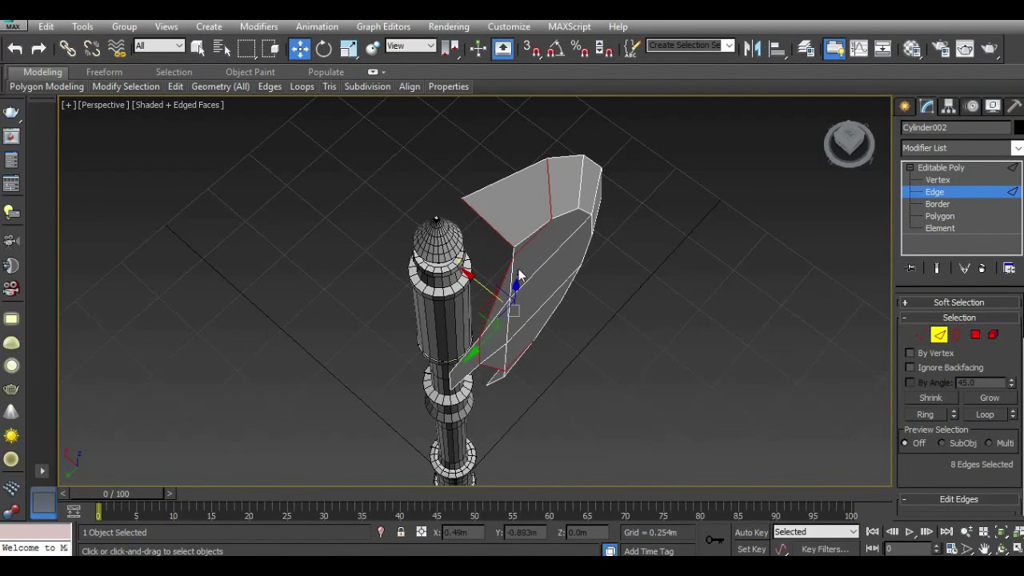
{"action": "left_click", "coordinate": [25, 50]}
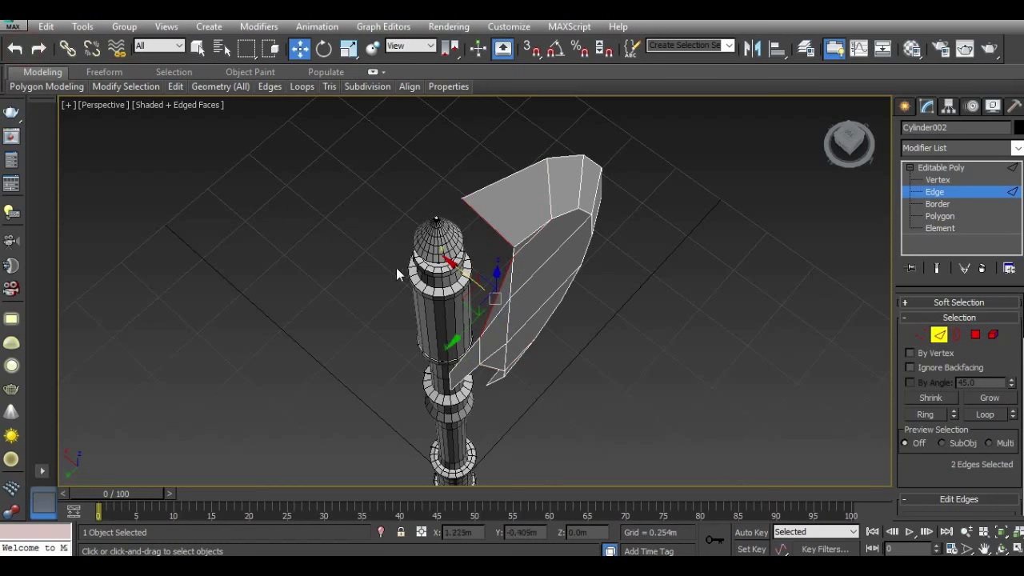
{"action": "scroll", "coordinate": [515, 250], "scroll_direction": "up", "scroll_amount": 3}
{"action": "scroll", "coordinate": [515, 252], "scroll_direction": "up", "scroll_amount": 3}
Select the blade's inner edges beside the handle, from the top down to the bottom edge.
{"action": "left_click", "coordinate": [515, 254], "text": "ctrl"}
{"action": "middle_click_drag", "start_coordinate": [530, 342], "coordinate": [505, 197]}
{"action": "left_click", "coordinate": [407, 359], "text": "ctrl"}
{"action": "left_click", "coordinate": [376, 412], "text": "ctrl"}
{"action": "left_click", "coordinate": [407, 409], "text": "ctrl"}
{"action": "left_click", "coordinate": [457, 389], "text": "ctrl"}
{"action": "left_click", "coordinate": [849, 144]}
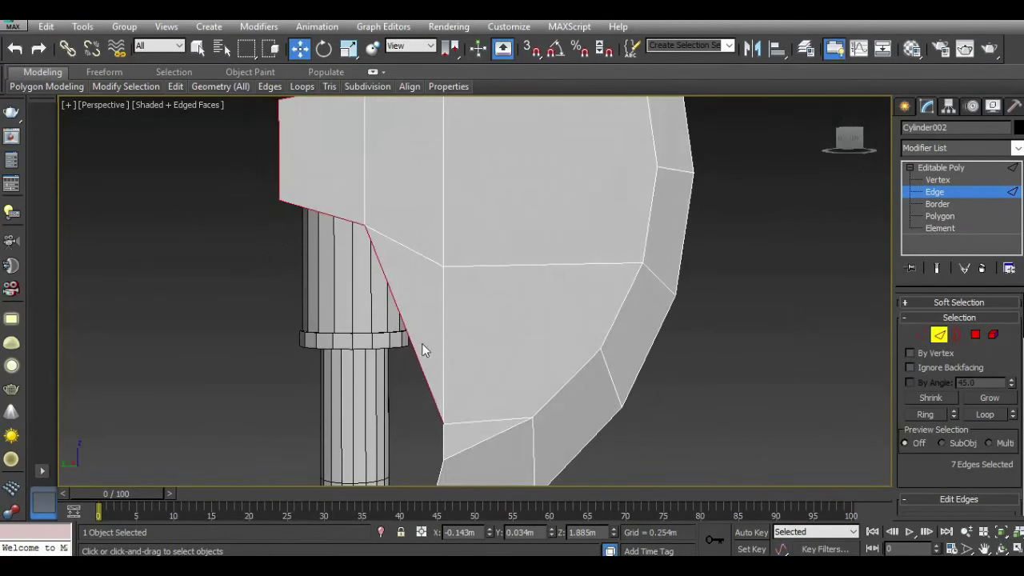
{"action": "scroll", "coordinate": [423, 349], "scroll_direction": "up", "scroll_amount": 2}
{"action": "scroll", "coordinate": [478, 275], "scroll_direction": "up", "scroll_amount": 1}
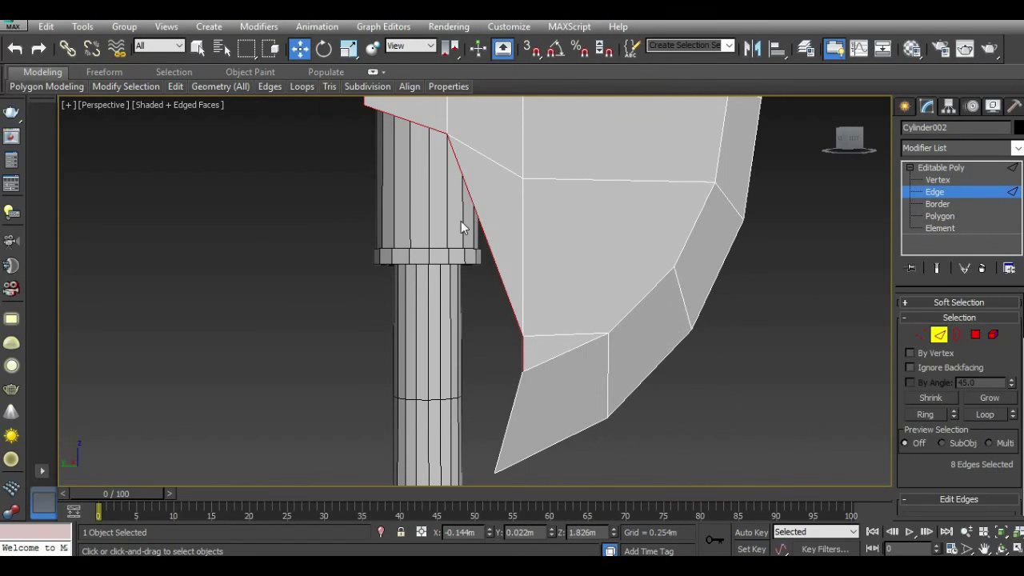
{"action": "scroll", "coordinate": [512, 407], "scroll_direction": "down", "scroll_amount": 3}
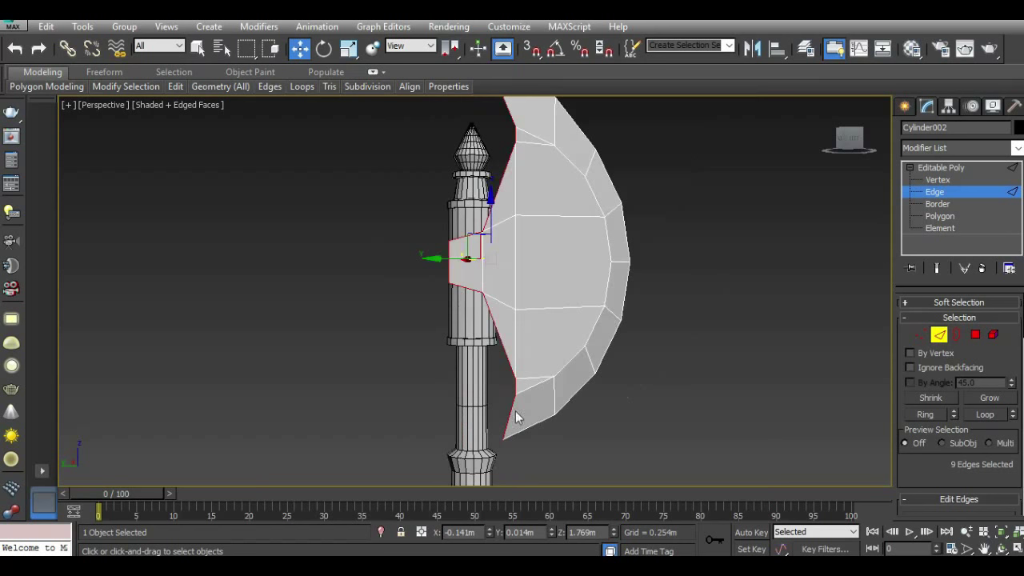
{"action": "middle_click_drag", "start_coordinate": [560, 256], "coordinate": [575, 324], "text": "alt"}
{"action": "mouse_move", "coordinate": [848, 142]}
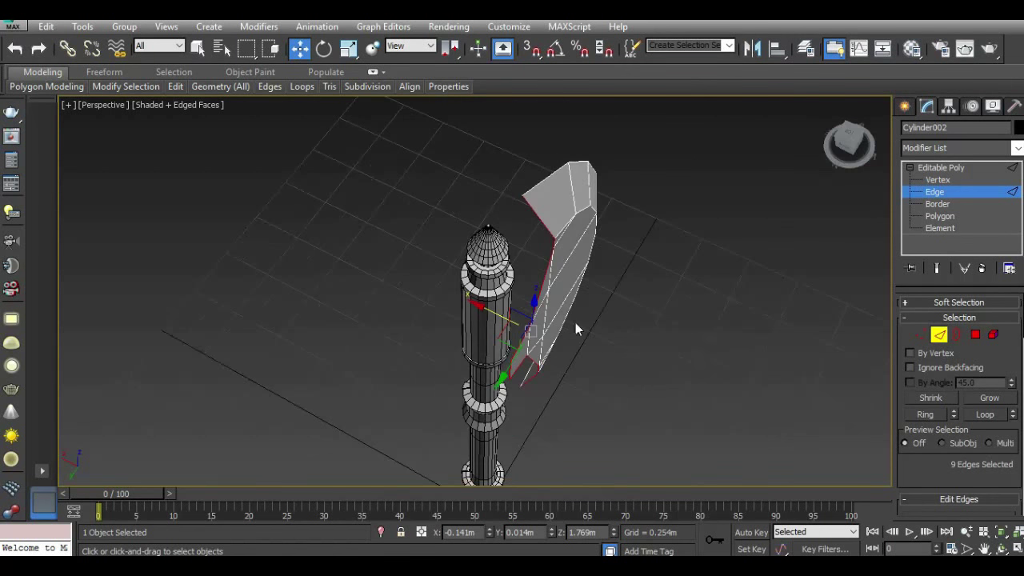
Shift-drag the blade's inner edge loop toward the handle, extruding a block that joins them, and exit Edge level.
{"action": "double_click", "coordinate": [547, 177], "text": "ctrl"}
{"action": "left_click", "coordinate": [860, 142]}
{"action": "left_click_drag", "start_coordinate": [849, 138], "coordinate": [836, 128]}
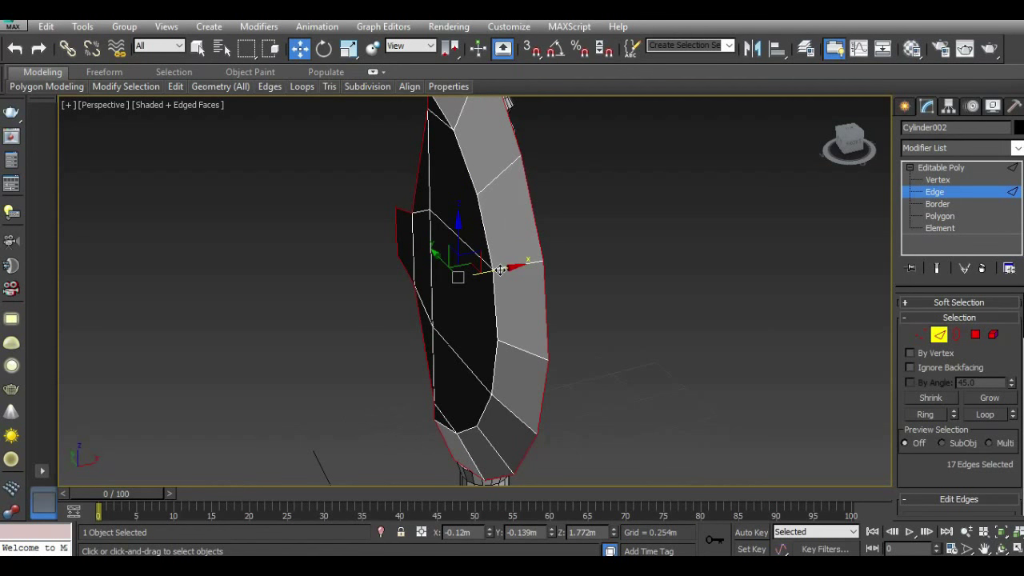
{"action": "left_click", "coordinate": [13, 50]}
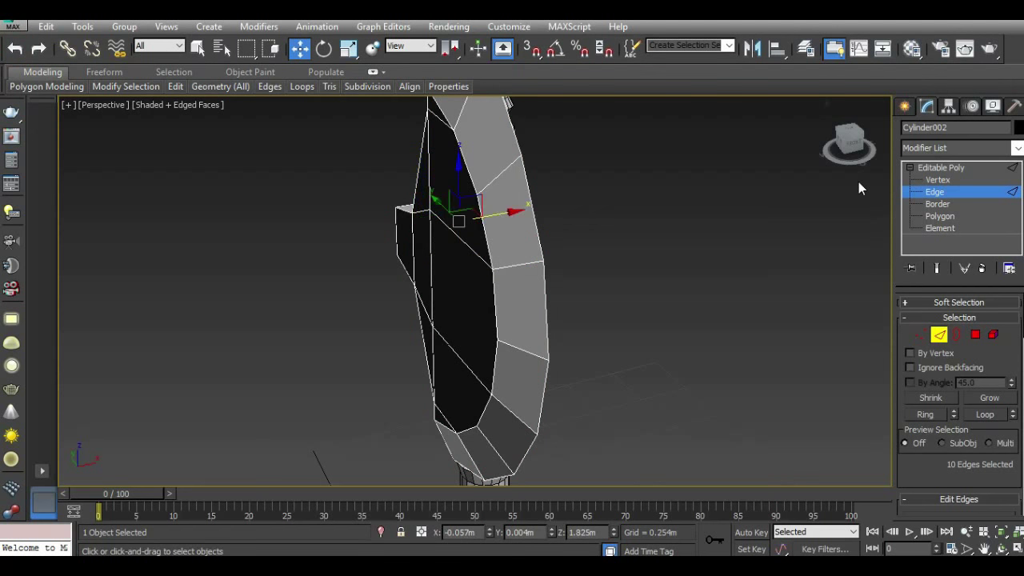
{"action": "left_click_drag", "start_coordinate": [845, 142], "coordinate": [848, 142]}
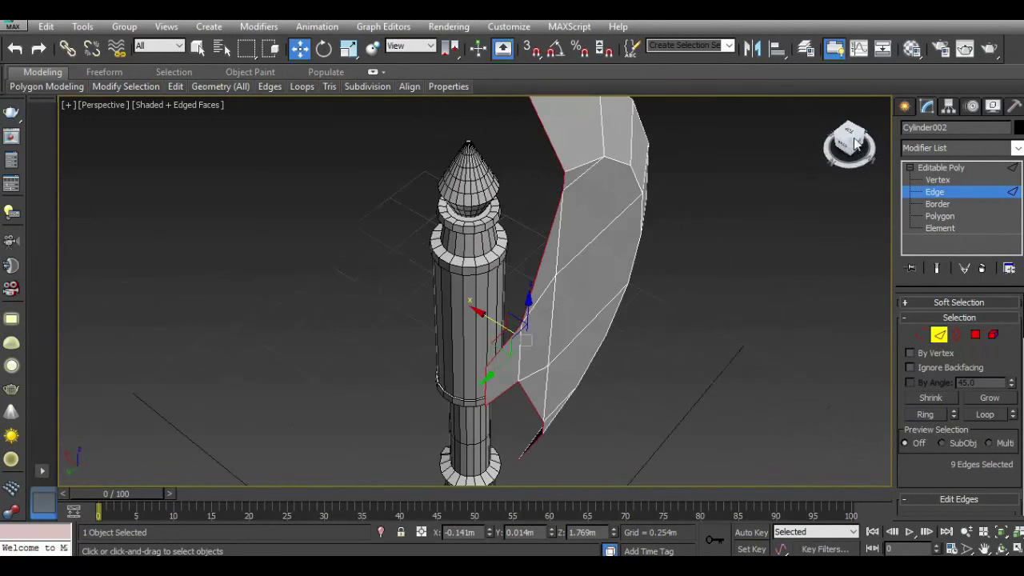
{"action": "left_click_drag", "start_coordinate": [488, 321], "coordinate": [445, 305], "text": "shift"}
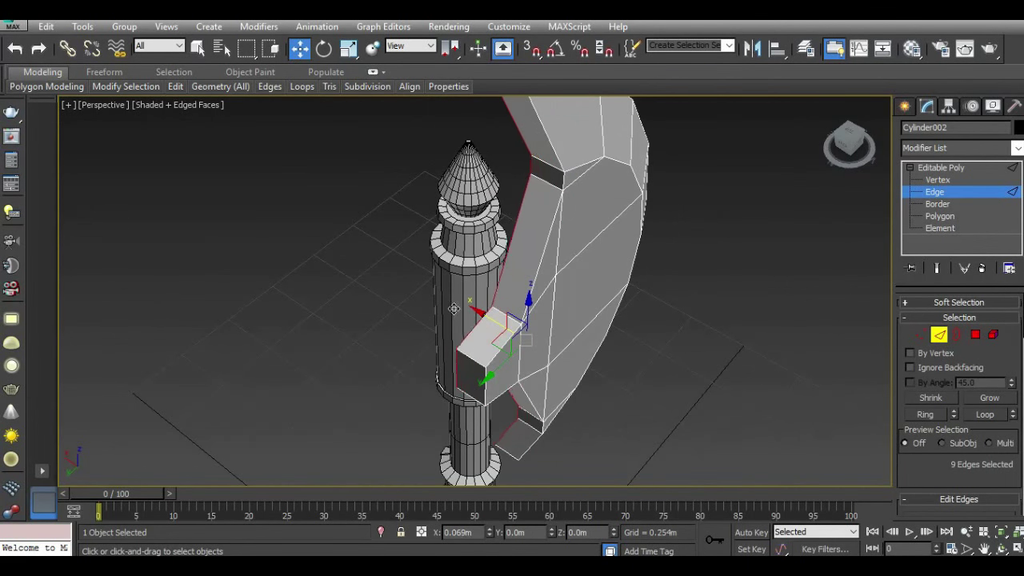
{"action": "mouse_move", "coordinate": [850, 142]}
{"action": "left_mouse_down"}
{"action": "mouse_move", "coordinate": [860, 148]}
{"action": "mouse_move", "coordinate": [849, 144]}
{"action": "left_mouse_up"}
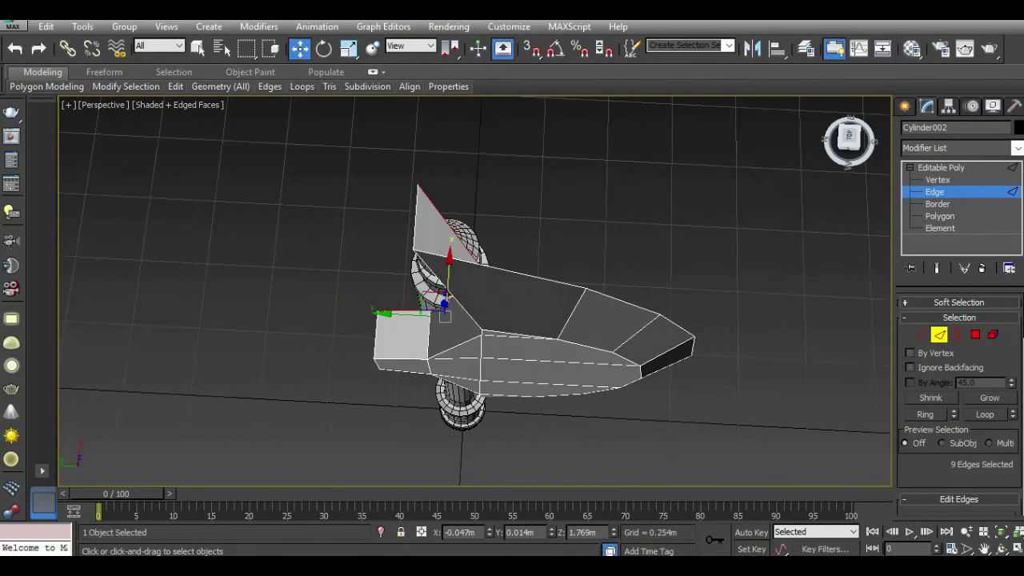
{"action": "left_click_drag", "start_coordinate": [849, 144], "coordinate": [851, 140]}
{"action": "left_click", "coordinate": [943, 170]}
{"action": "left_click", "coordinate": [1015, 147]}
Add a Symmetry modifier to the blade, mirroring along the Z axis.
{"action": "left_click_drag", "start_coordinate": [1017, 172], "coordinate": [1021, 432]}
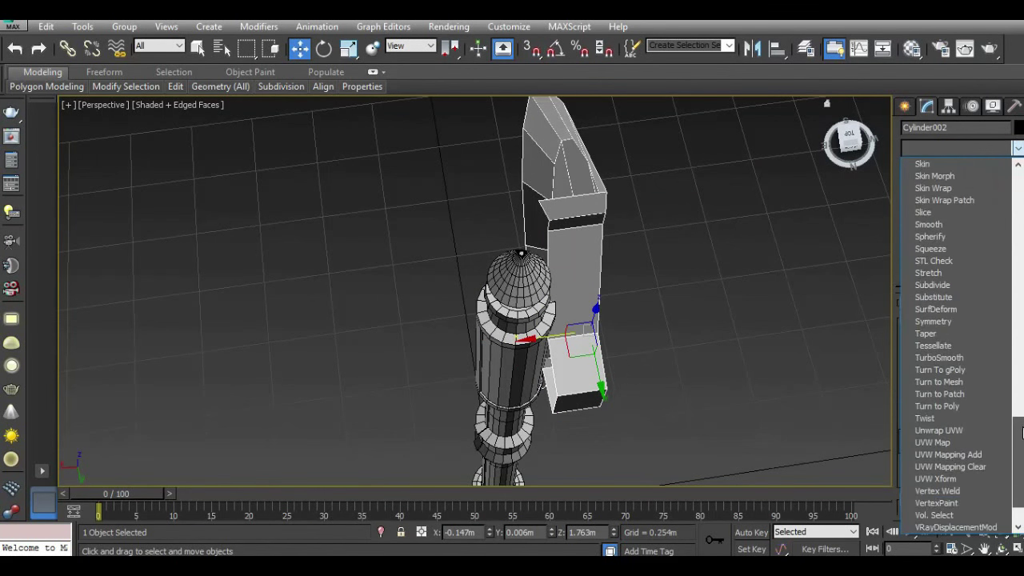
{"action": "left_click", "coordinate": [946, 323]}
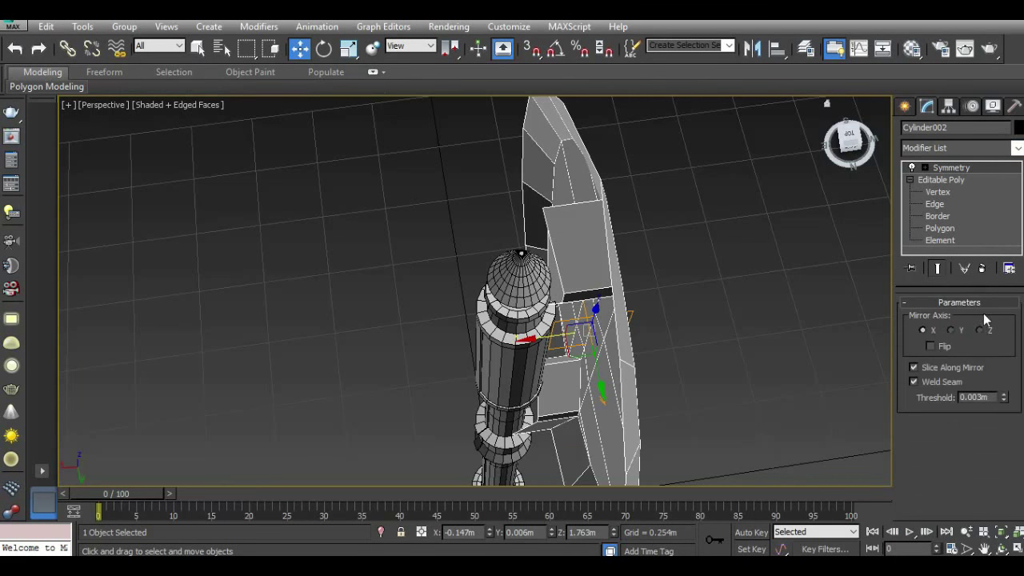
{"action": "left_click", "coordinate": [982, 329]}
Slide the Symmetry mirror plane so the mirrored blade half meets the handle.
{"action": "left_click", "coordinate": [952, 167]}
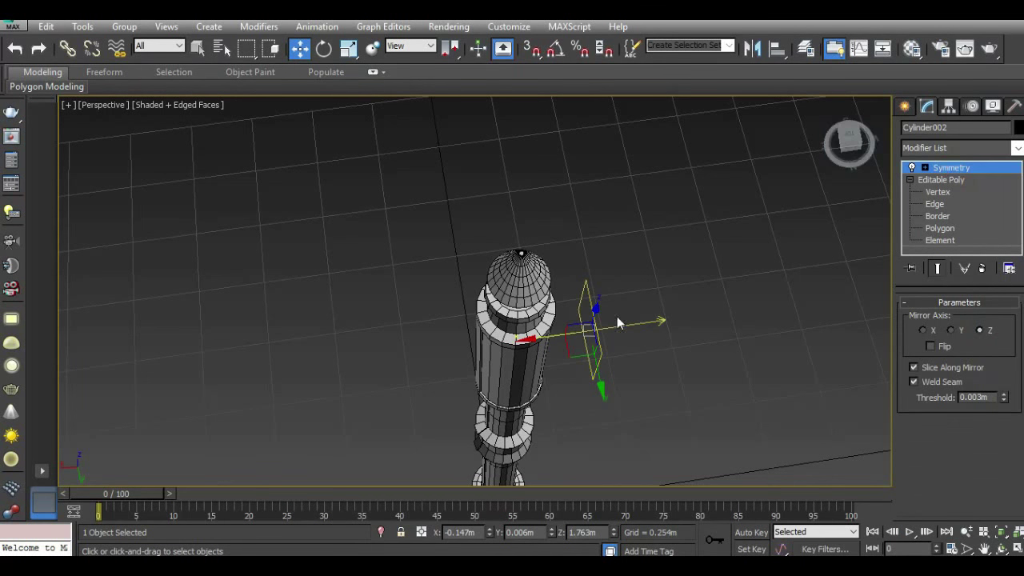
{"action": "mouse_move", "coordinate": [552, 334]}
{"action": "left_mouse_down"}
{"action": "mouse_move", "coordinate": [505, 330]}
{"action": "mouse_move", "coordinate": [526, 331]}
{"action": "left_mouse_up"}
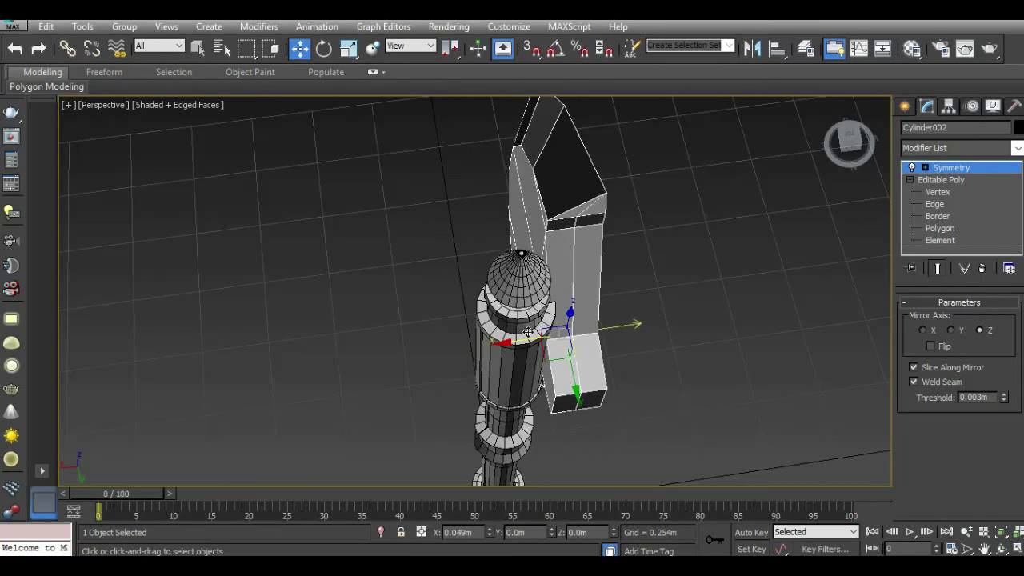
{"action": "left_click_drag", "start_coordinate": [849, 142], "coordinate": [836, 148]}
{"action": "left_click", "coordinate": [849, 143]}
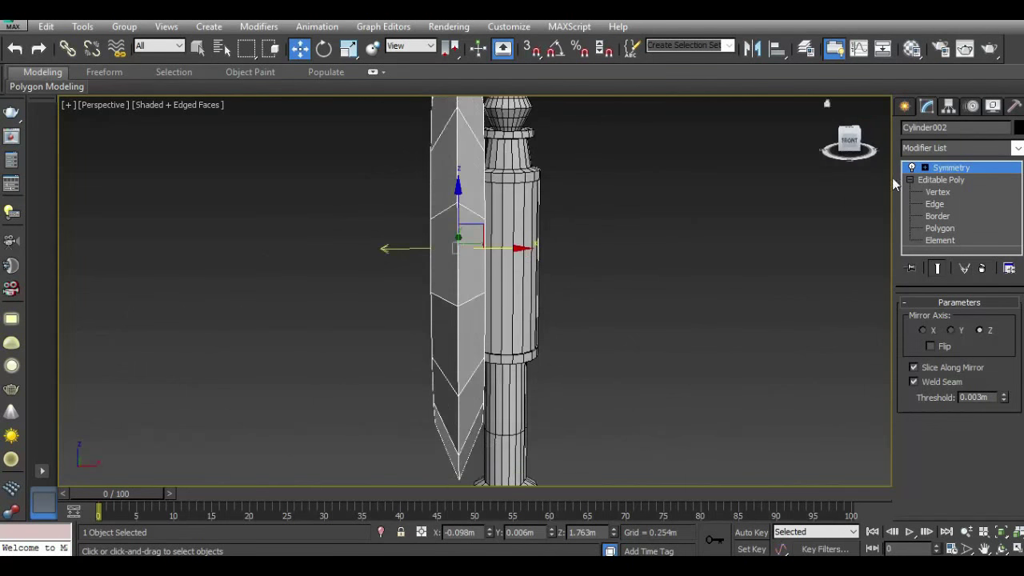
{"action": "left_click_drag", "start_coordinate": [487, 252], "coordinate": [532, 254]}
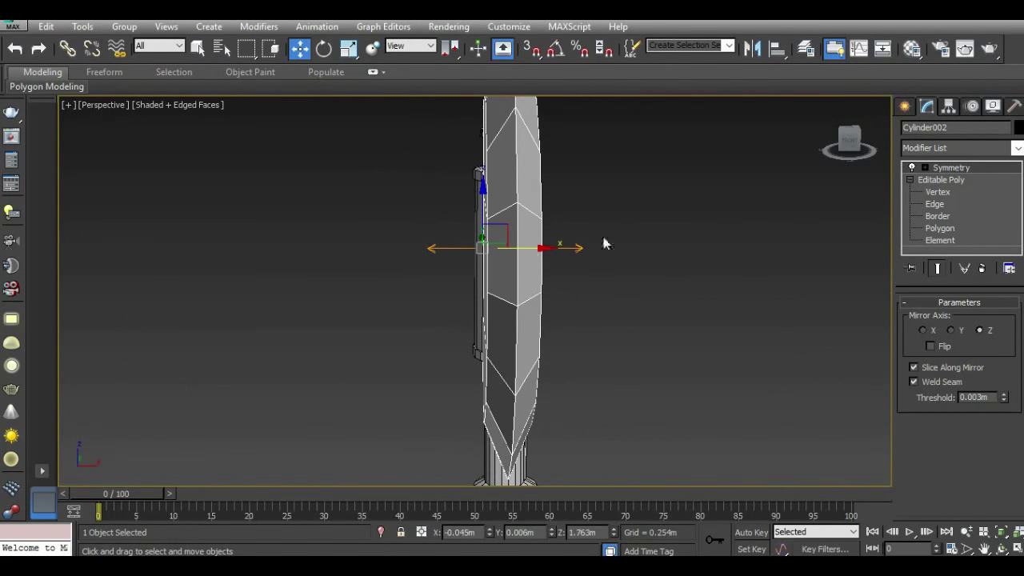
{"action": "left_click_drag", "start_coordinate": [846, 143], "coordinate": [849, 140]}
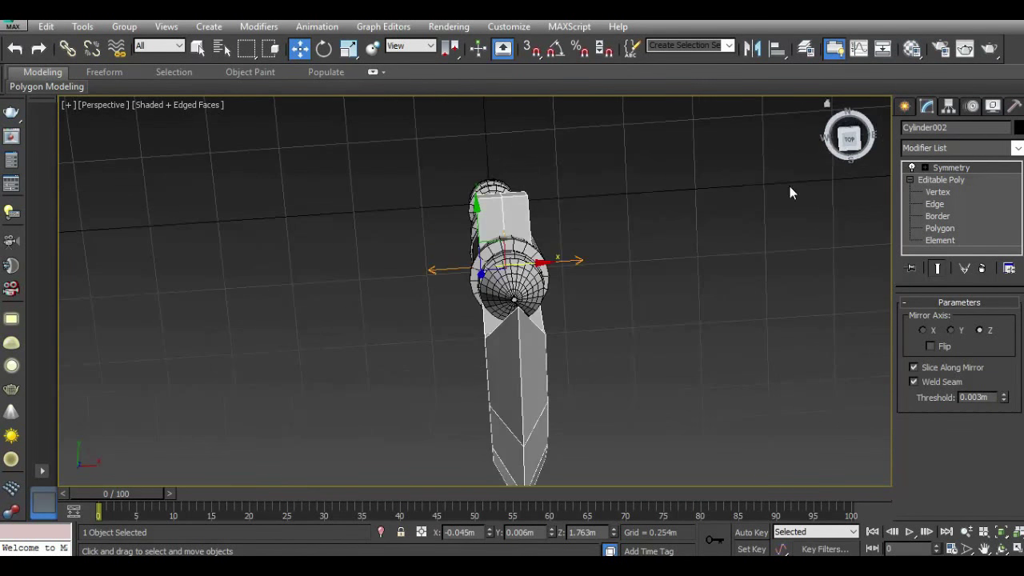
{"action": "key", "text": "t"}
{"action": "scroll", "coordinate": [443, 180], "scroll_direction": "down", "scroll_amount": 3}
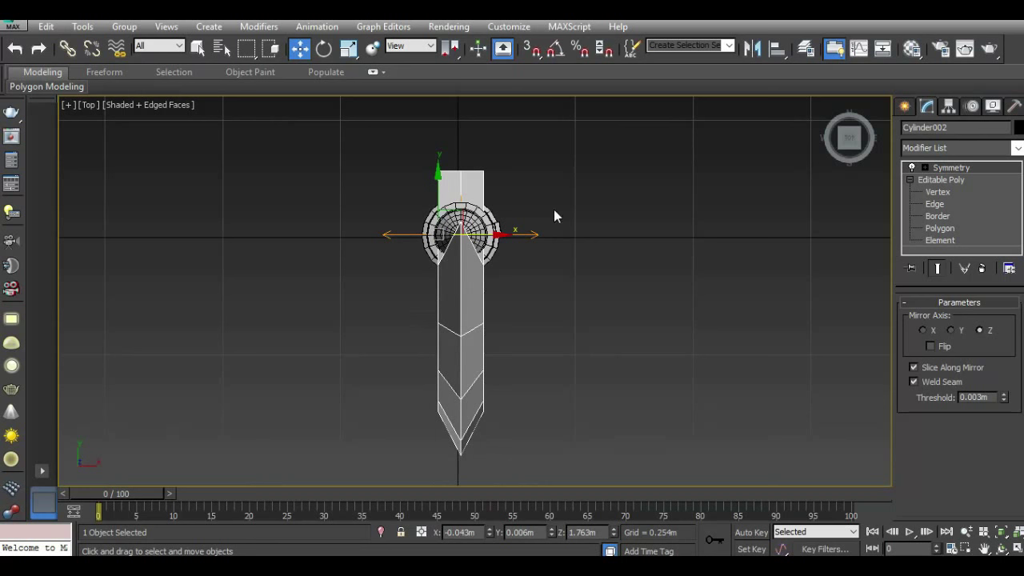
{"action": "key", "text": "p"}
Fine-tune the mirror plane position along X so the blade sits snugly against the handle.
{"action": "scroll", "coordinate": [573, 209], "scroll_direction": "down", "scroll_amount": 3}
{"action": "scroll", "coordinate": [426, 360], "scroll_direction": "down", "scroll_amount": 3}
{"action": "mouse_move", "coordinate": [426, 360]}
{"action": "middle_mouse_down", "text": "alt"}
{"action": "mouse_move", "coordinate": [440, 263]}
{"action": "mouse_move", "coordinate": [464, 296]}
{"action": "middle_mouse_up", "text": "alt"}
{"action": "scroll", "coordinate": [438, 216], "scroll_direction": "up", "scroll_amount": 3}
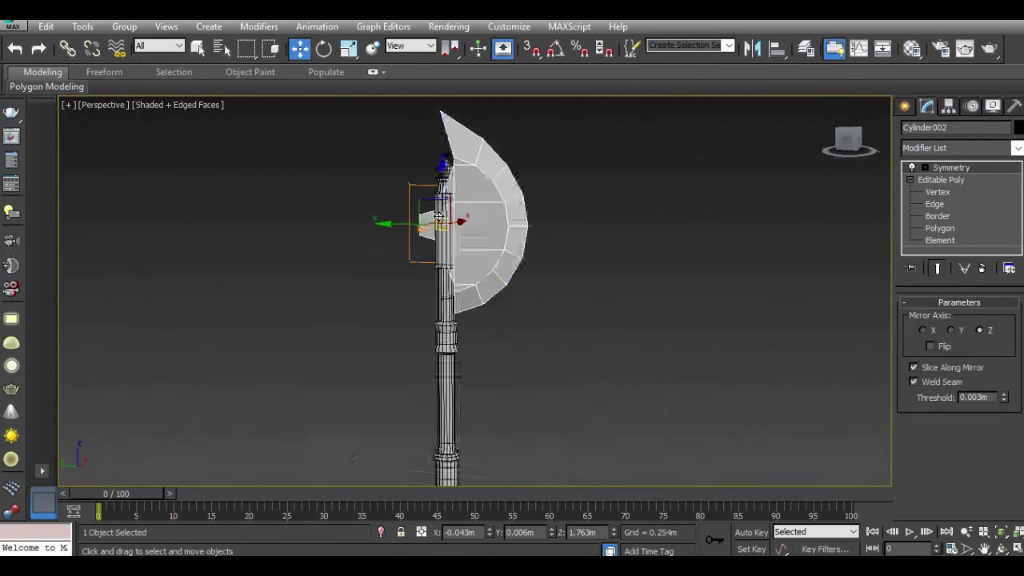
{"action": "scroll", "coordinate": [438, 216], "scroll_direction": "up", "scroll_amount": 2}
{"action": "middle_click_drag", "start_coordinate": [438, 216], "coordinate": [449, 232], "text": "alt"}
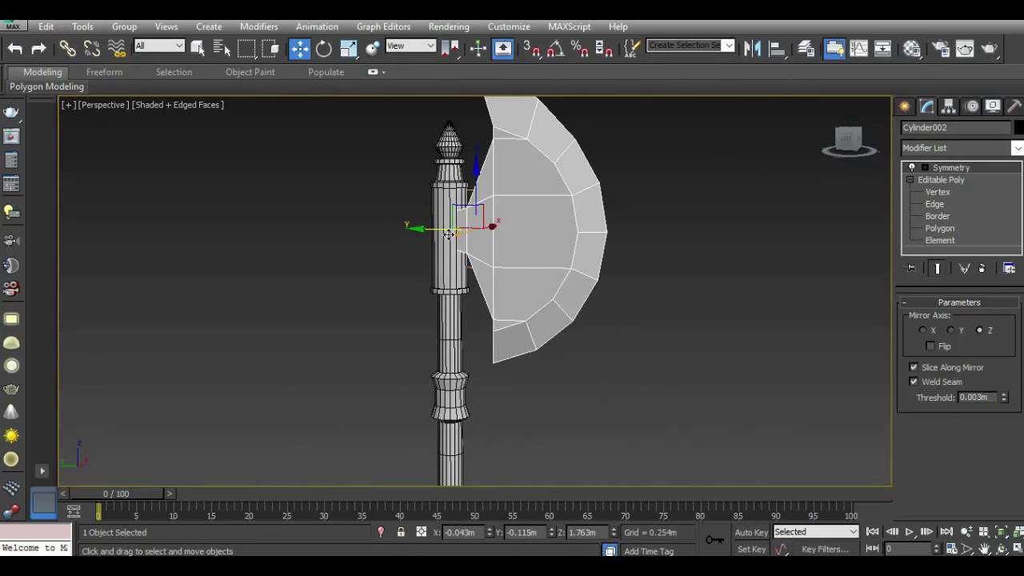
{"action": "left_click_drag", "start_coordinate": [849, 142], "coordinate": [852, 164]}
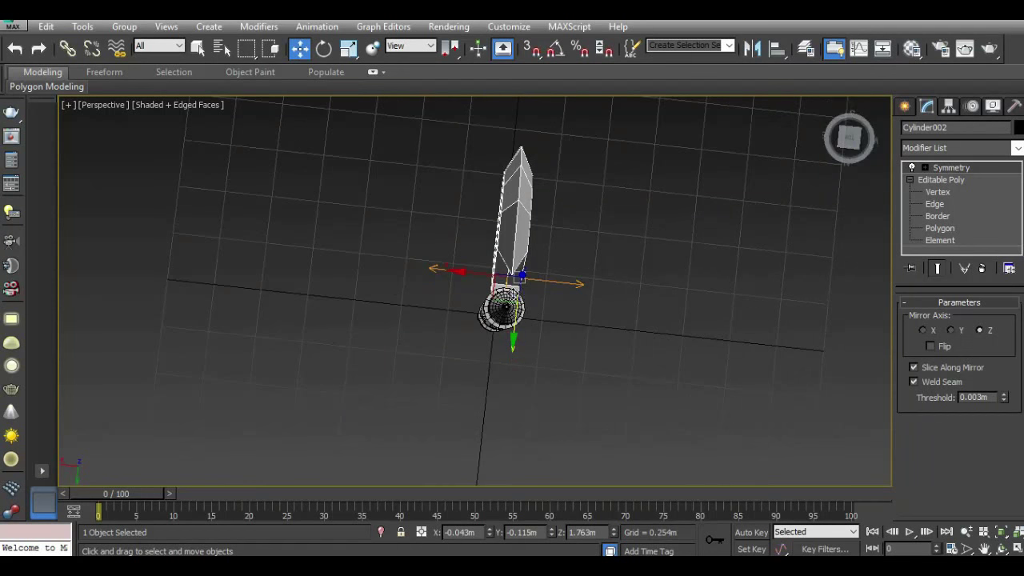
{"action": "scroll", "coordinate": [500, 312], "scroll_direction": "up", "scroll_amount": 3}
{"action": "left_click", "coordinate": [958, 172]}
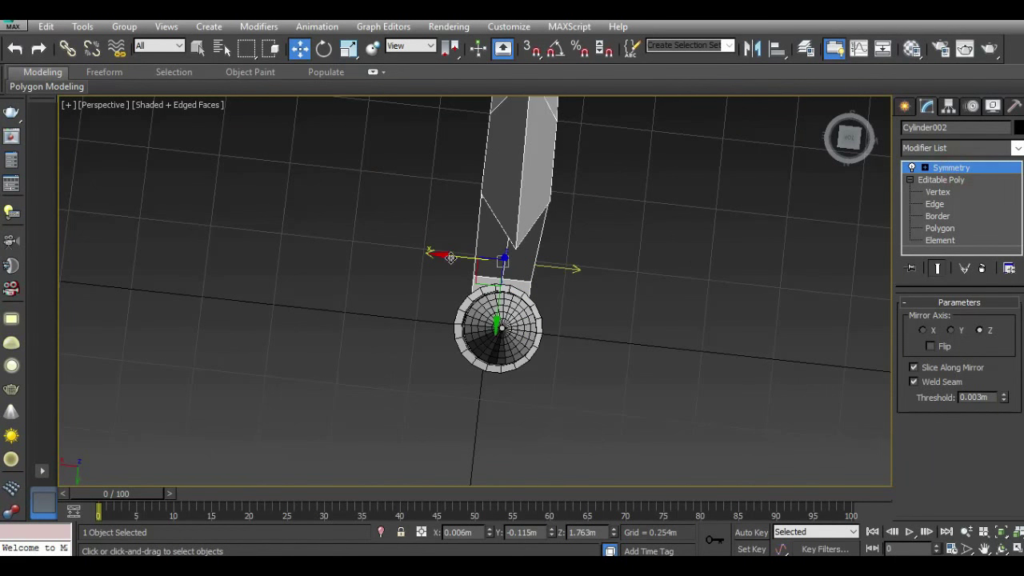
{"action": "left_click_drag", "start_coordinate": [454, 256], "coordinate": [454, 256]}
{"action": "left_click_drag", "start_coordinate": [849, 138], "coordinate": [980, 193]}
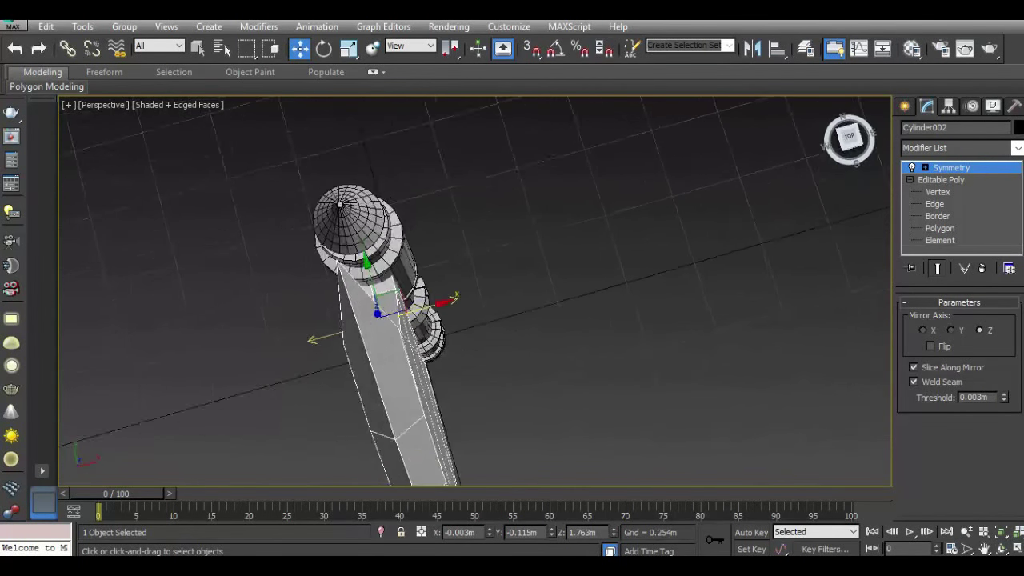
{"action": "left_click", "coordinate": [952, 171]}
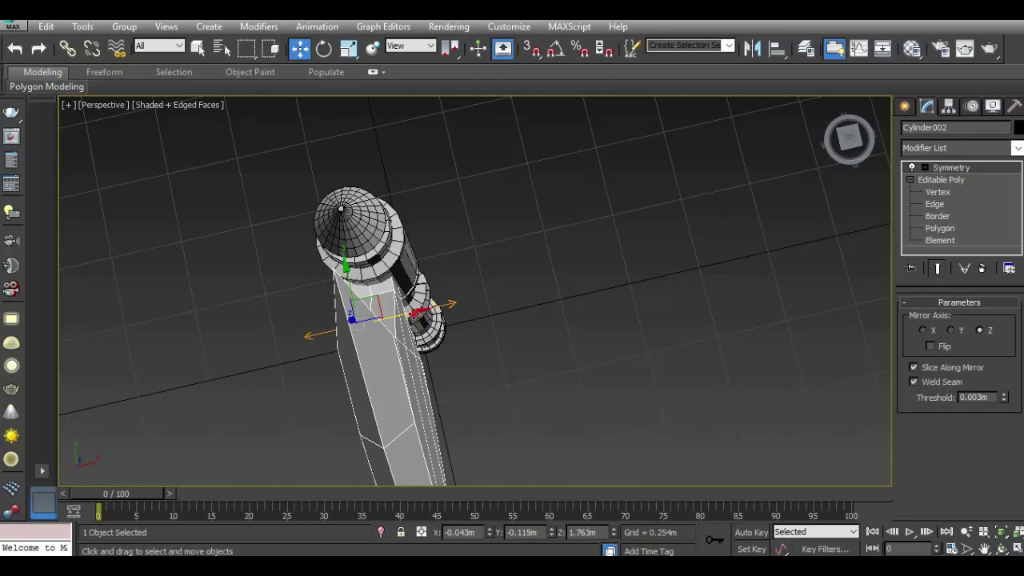
{"action": "left_click_drag", "start_coordinate": [413, 313], "coordinate": [421, 313]}
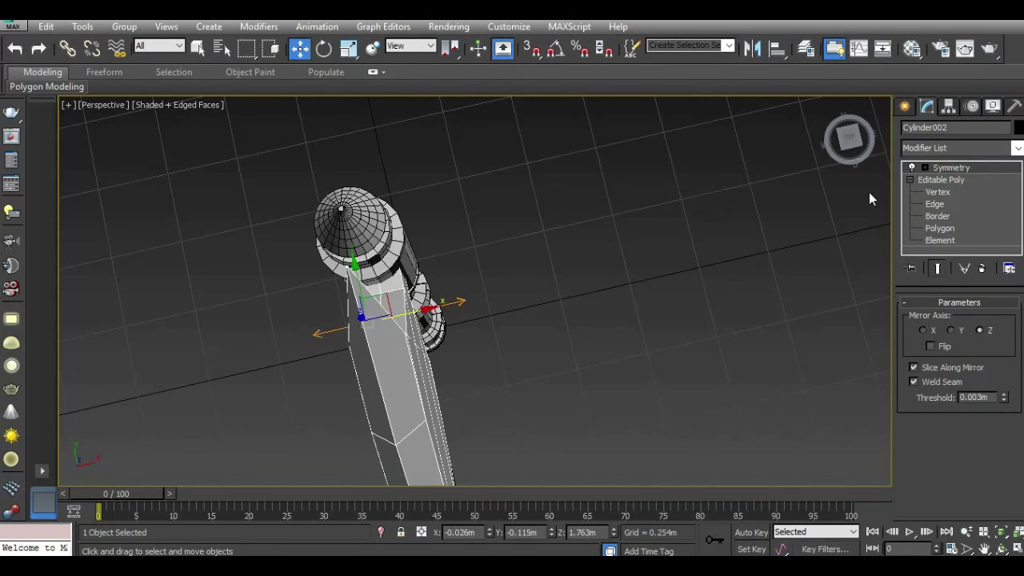
Shift-drag the blade along Y to clone it toward the handle's opposite side.
{"action": "left_click", "coordinate": [849, 137]}
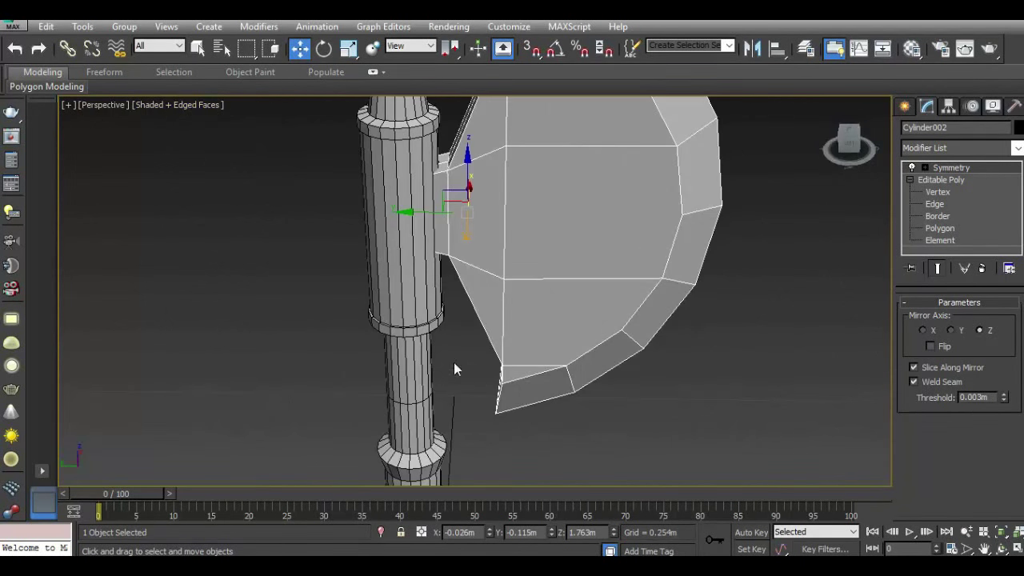
{"action": "scroll", "coordinate": [453, 363], "scroll_direction": "down", "scroll_amount": 5}
{"action": "scroll", "coordinate": [428, 327], "scroll_direction": "up", "scroll_amount": 2}
{"action": "scroll", "coordinate": [480, 312], "scroll_direction": "up", "scroll_amount": 2}
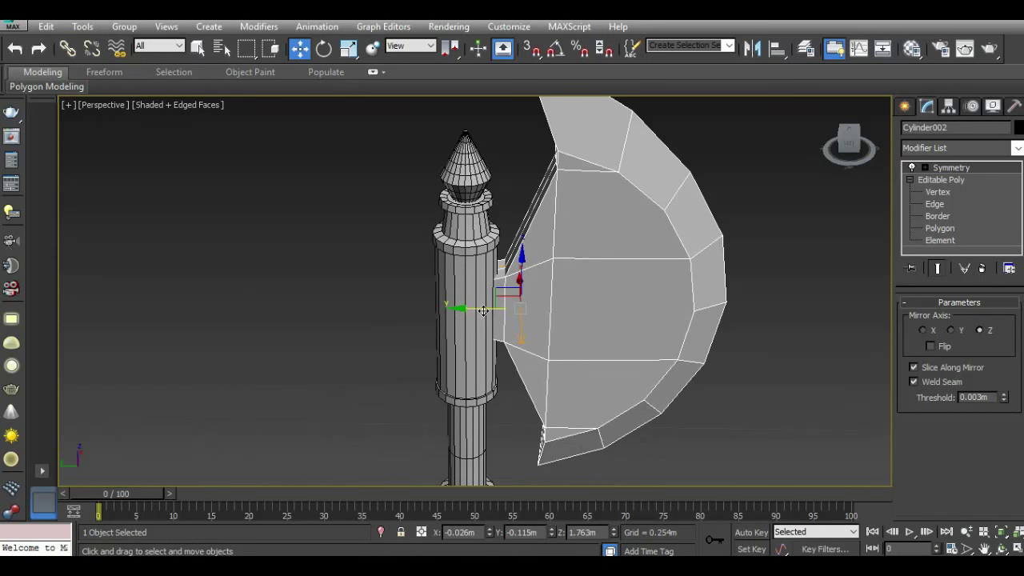
{"action": "left_click_drag", "start_coordinate": [483, 312], "coordinate": [232, 307], "text": "shift"}
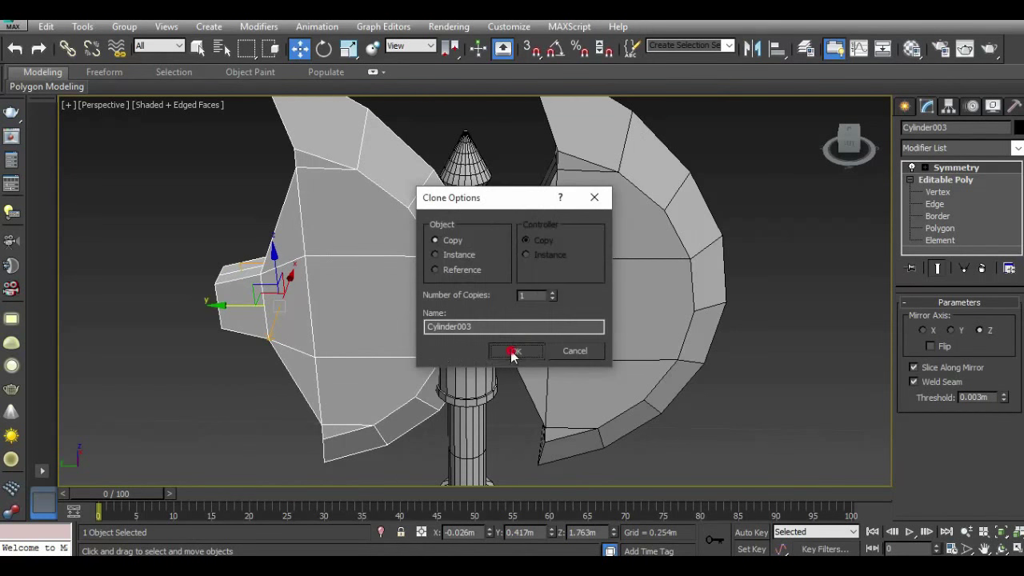
Confirm the clone, mirror it on Y with No Clone, and move it to the handle's other side.
{"action": "left_click", "coordinate": [512, 352]}
{"action": "left_click", "coordinate": [752, 48]}
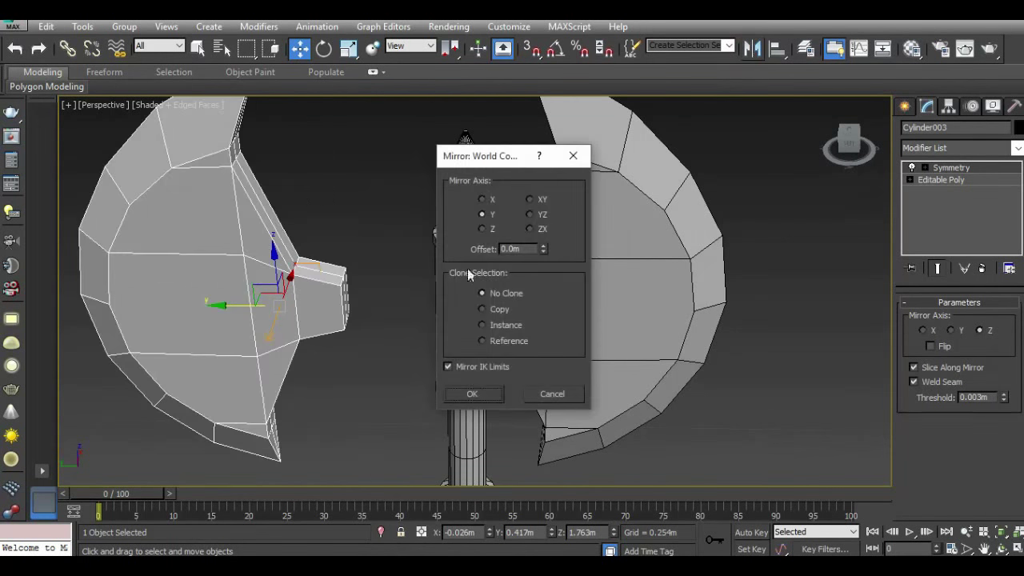
{"action": "left_click", "coordinate": [492, 399]}
{"action": "left_click_drag", "start_coordinate": [310, 321], "coordinate": [362, 325]}
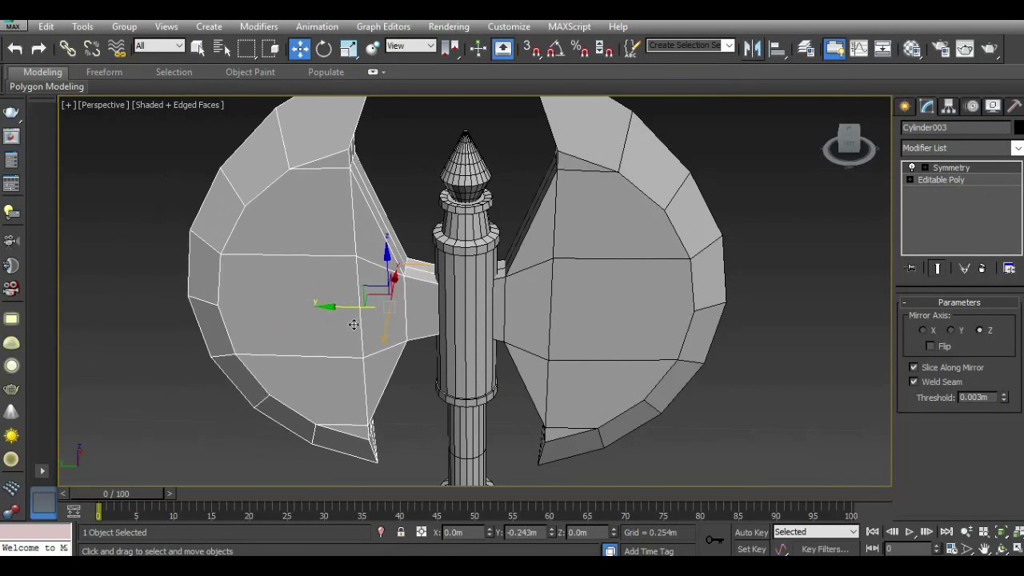
{"action": "scroll", "coordinate": [390, 321], "scroll_direction": "down", "scroll_amount": 3}
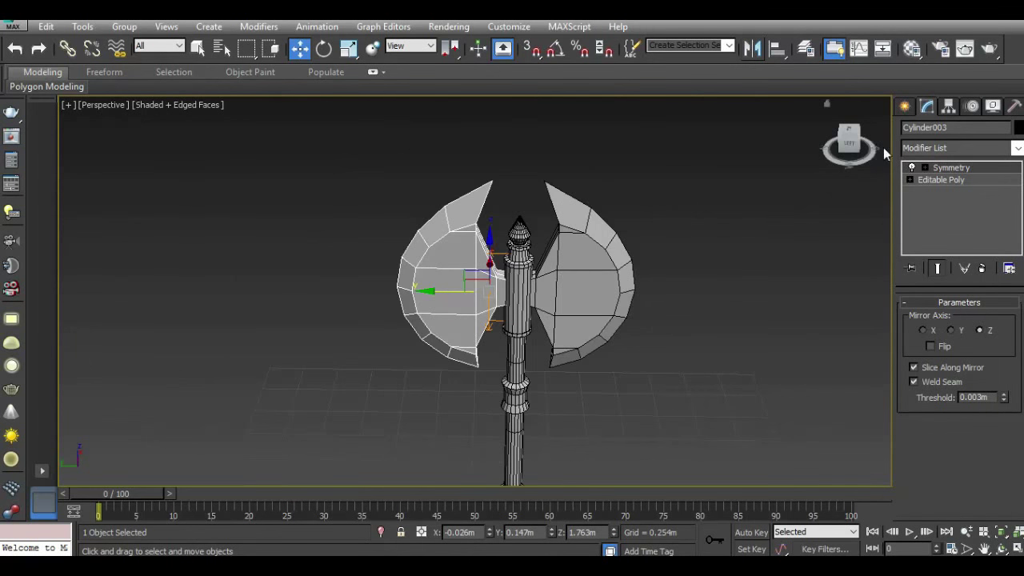
{"action": "left_click", "coordinate": [849, 140]}
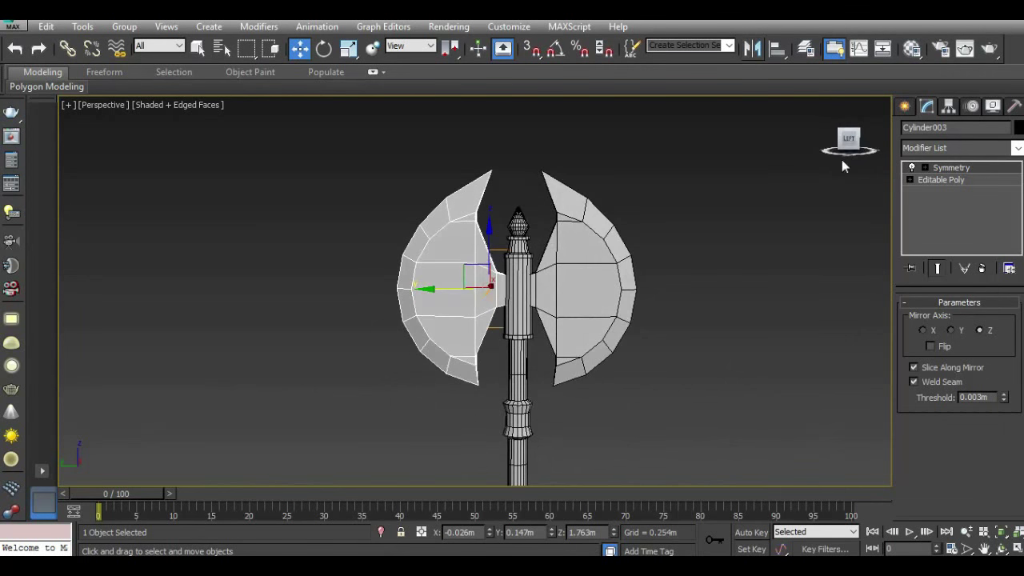
Uniformly scale the copied blade Cylinder003 down to about 49%.
{"action": "key", "text": "r"}
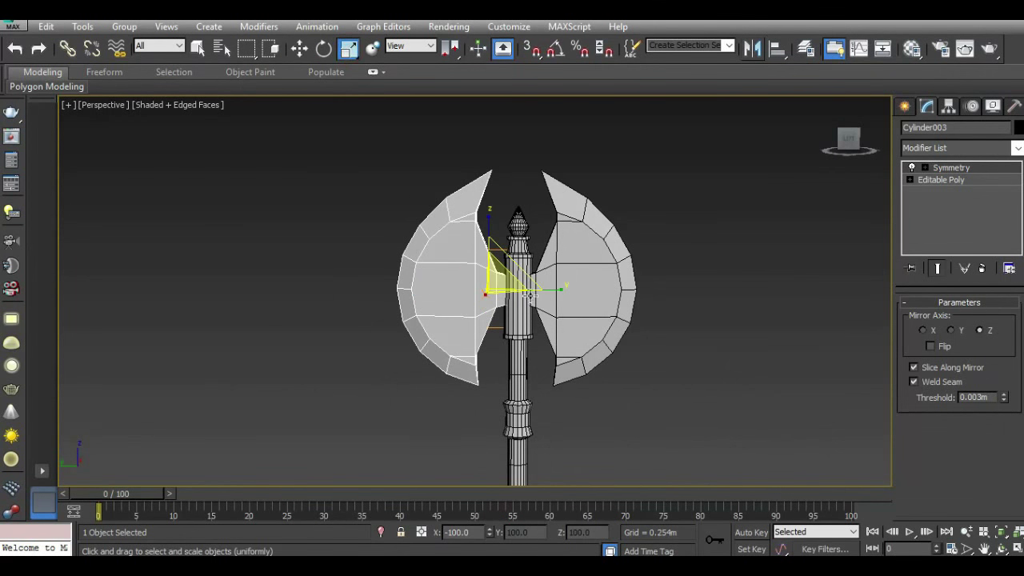
{"action": "left_click_drag", "start_coordinate": [496, 282], "coordinate": [512, 352]}
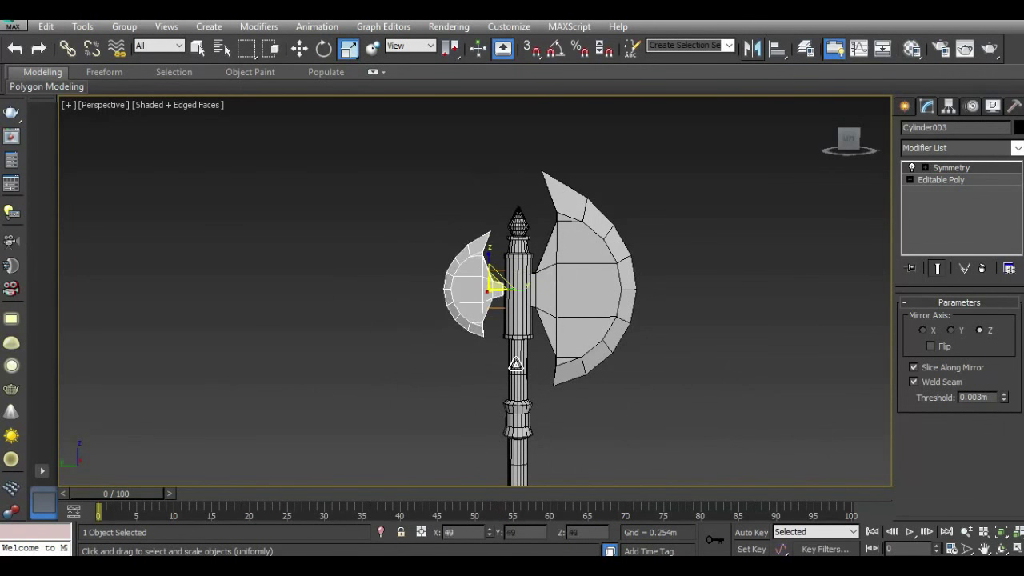
{"action": "left_click_drag", "start_coordinate": [848, 141], "coordinate": [850, 136]}
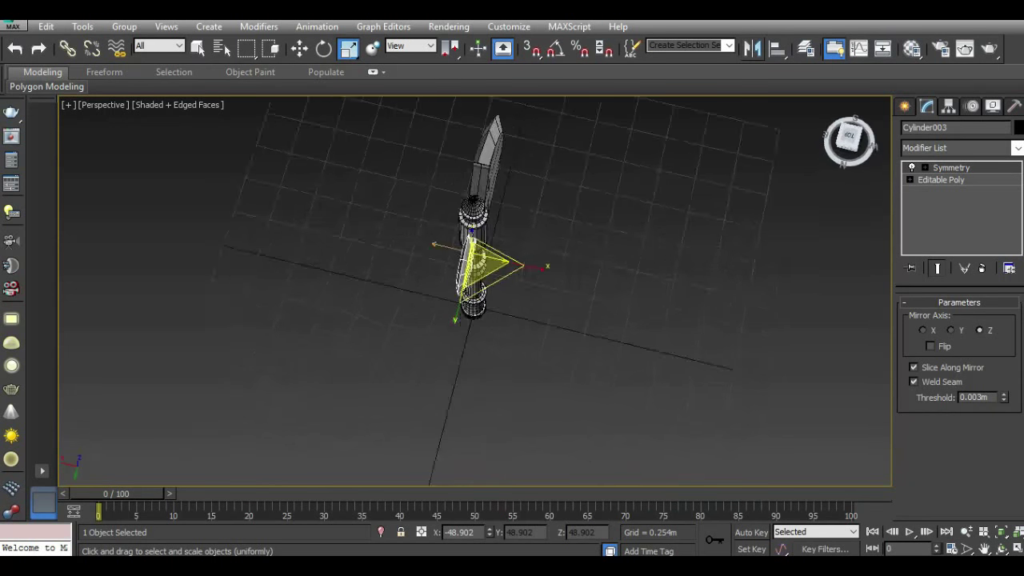
{"action": "scroll", "coordinate": [360, 160], "scroll_direction": "up", "scroll_amount": 6}
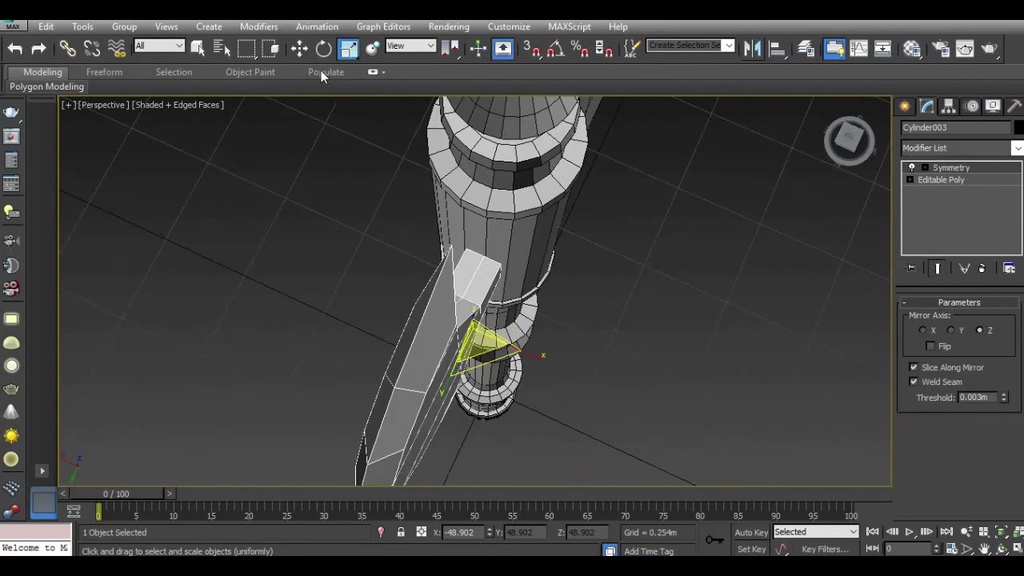
Move the smaller blade against the handle and check the fit from several angles.
{"action": "left_click", "coordinate": [300, 48]}
{"action": "left_click_drag", "start_coordinate": [452, 370], "coordinate": [470, 333]}
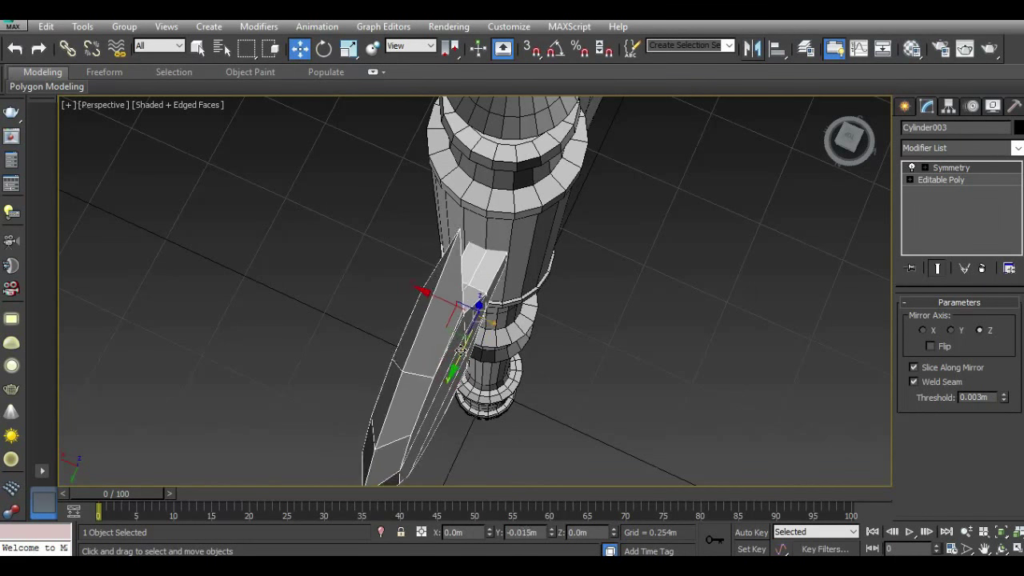
{"action": "left_click_drag", "start_coordinate": [848, 137], "coordinate": [756, 143]}
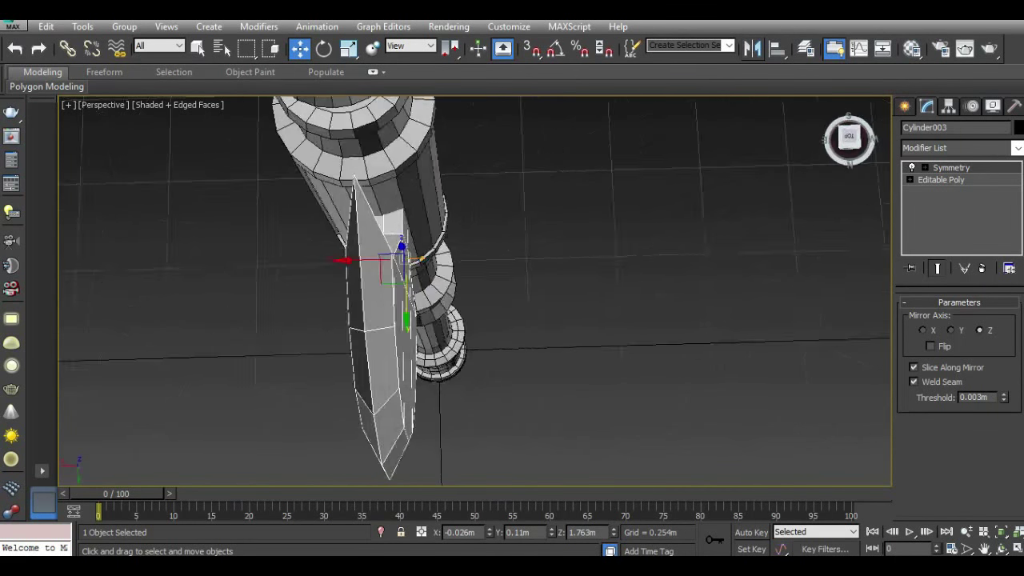
{"action": "scroll", "coordinate": [550, 183], "scroll_direction": "down", "scroll_amount": 6}
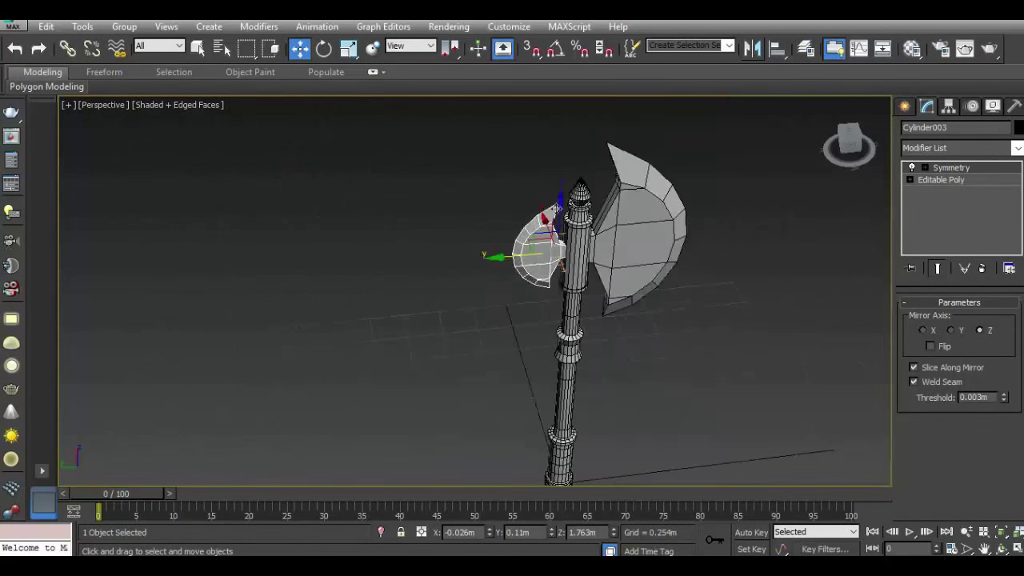
{"action": "left_click", "coordinate": [851, 144]}
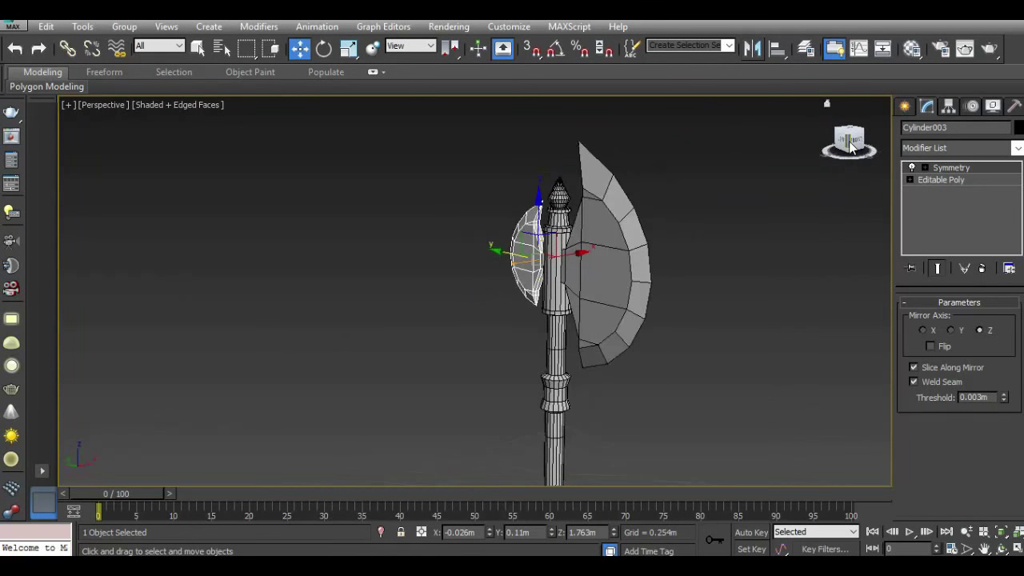
{"action": "left_click_drag", "start_coordinate": [851, 144], "coordinate": [847, 143]}
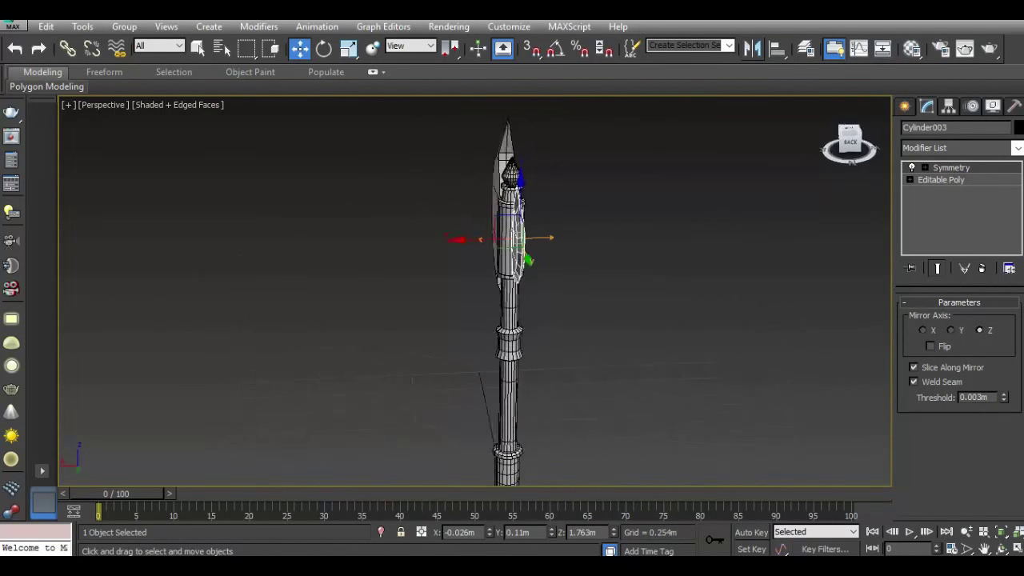
{"action": "left_click_drag", "start_coordinate": [847, 143], "coordinate": [849, 144]}
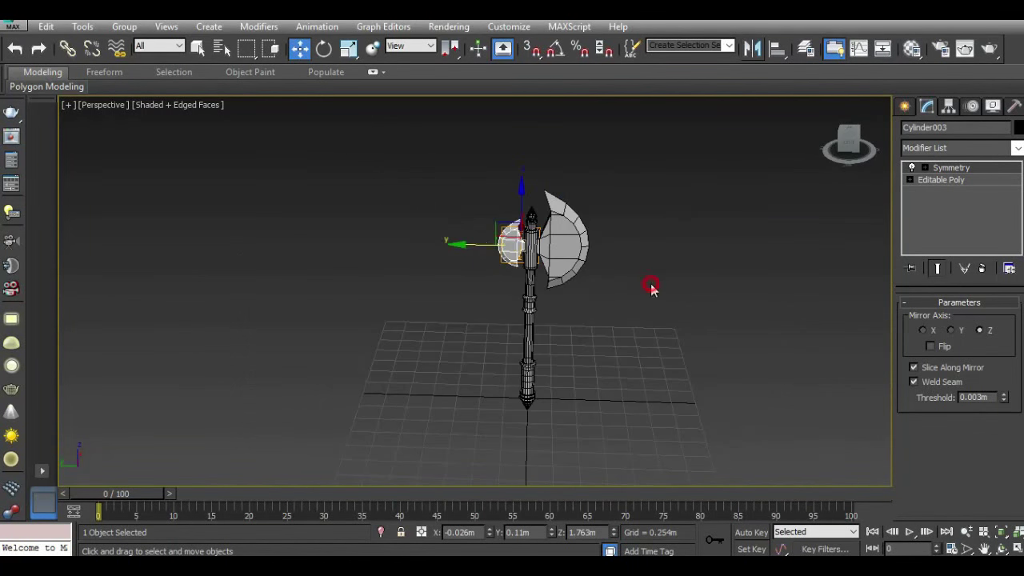
Deselect everything, frame the axe, and reselect the large blade Cylinder002.
{"action": "left_click", "coordinate": [652, 289]}
{"action": "key", "text": "z"}
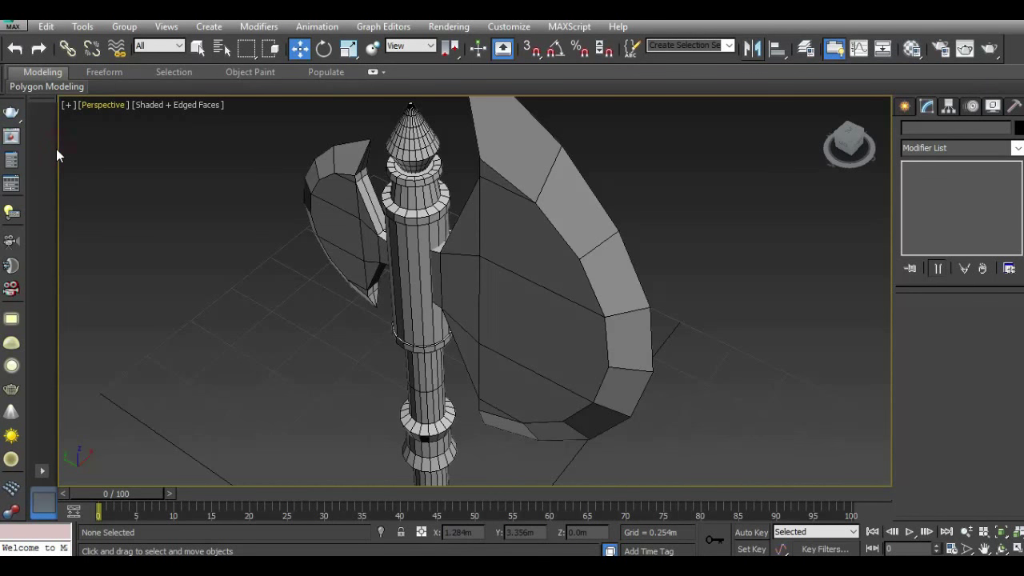
{"action": "left_click", "coordinate": [461, 329]}
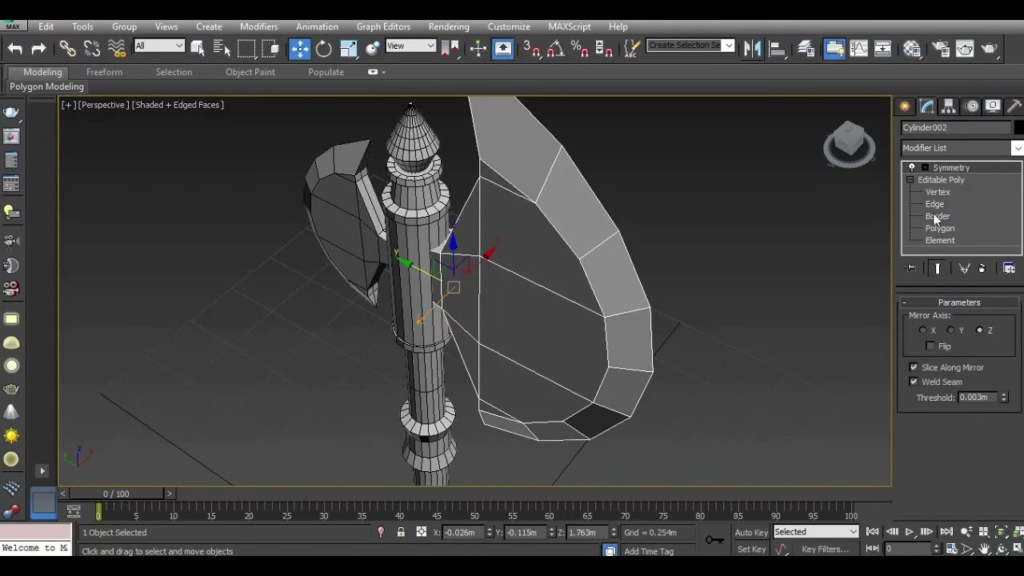
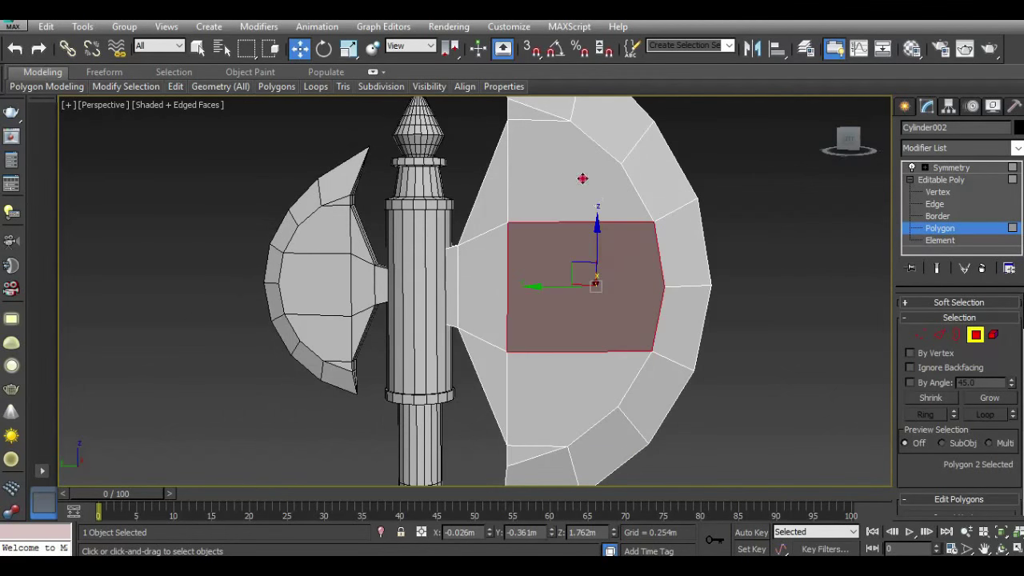
Select the six central polygons on the axe blade's face.
{"action": "left_click", "coordinate": [582, 178], "text": "ctrl"}
{"action": "left_click", "coordinate": [486, 263], "text": "ctrl"}
{"action": "left_click", "coordinate": [482, 217], "text": "ctrl"}
{"action": "left_click", "coordinate": [498, 362], "text": "ctrl"}
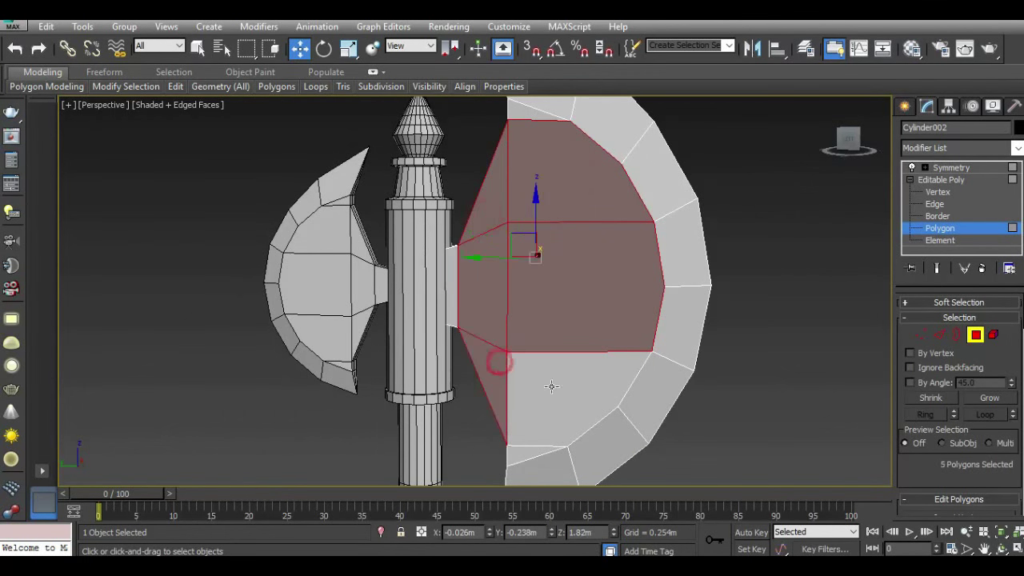
{"action": "left_click", "coordinate": [551, 387], "text": "ctrl"}
{"action": "left_click_drag", "start_coordinate": [848, 140], "coordinate": [744, 282]}
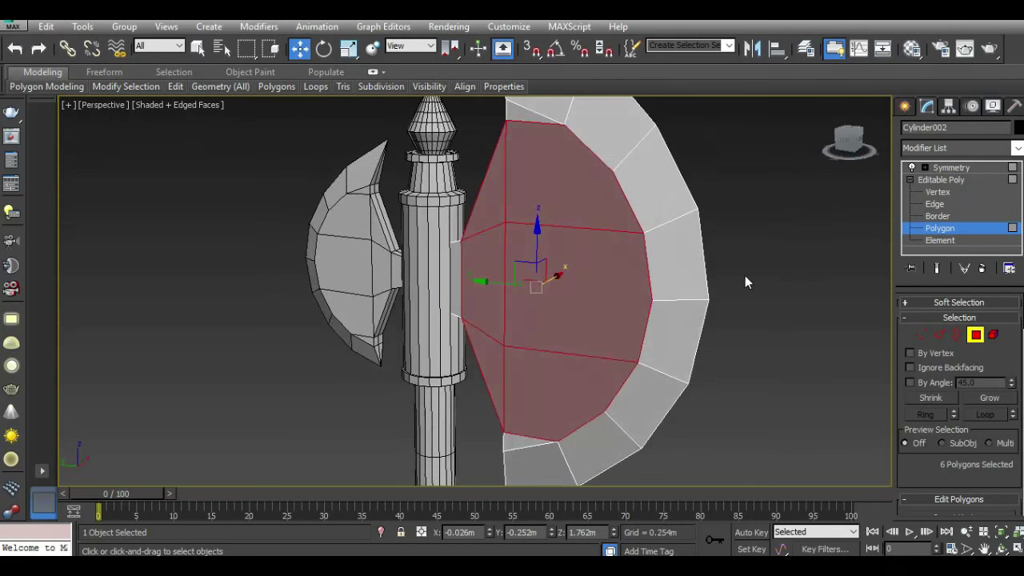
{"action": "scroll", "coordinate": [933, 466], "scroll_direction": "down", "scroll_amount": 5}
Inset the selected blade-face polygons by 0.014m.
{"action": "left_click", "coordinate": [1008, 406]}
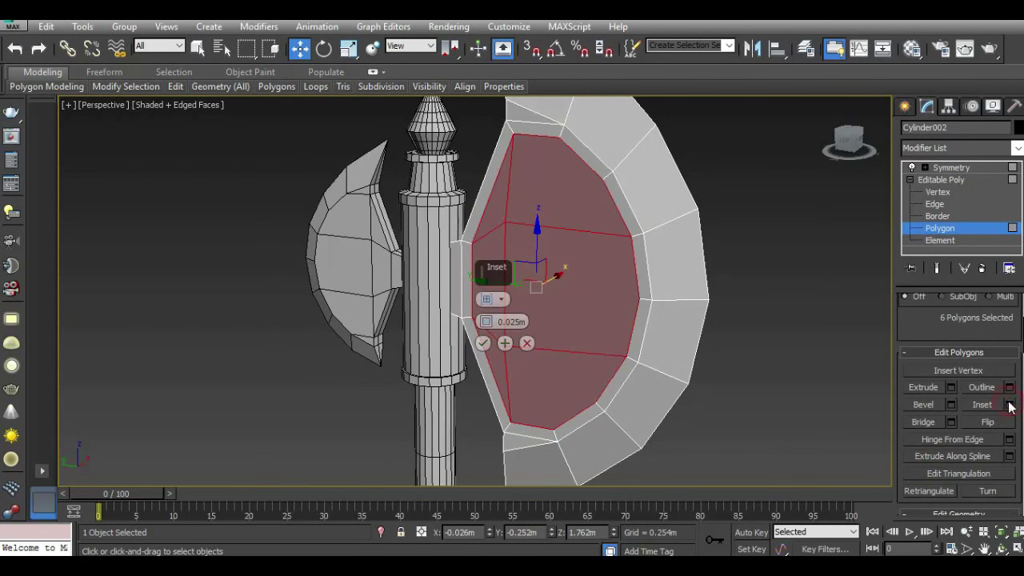
{"action": "scroll", "coordinate": [529, 111], "scroll_direction": "up", "scroll_amount": 2}
{"action": "left_click_drag", "start_coordinate": [486, 321], "coordinate": [488, 321]}
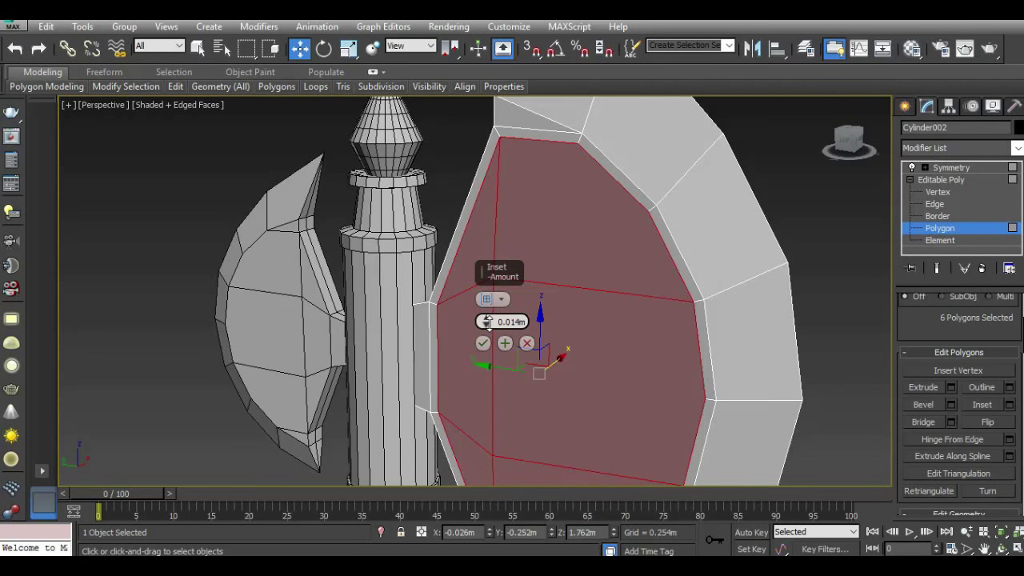
{"action": "left_click", "coordinate": [483, 342]}
{"action": "scroll", "coordinate": [487, 261], "scroll_direction": "down", "scroll_amount": 2}
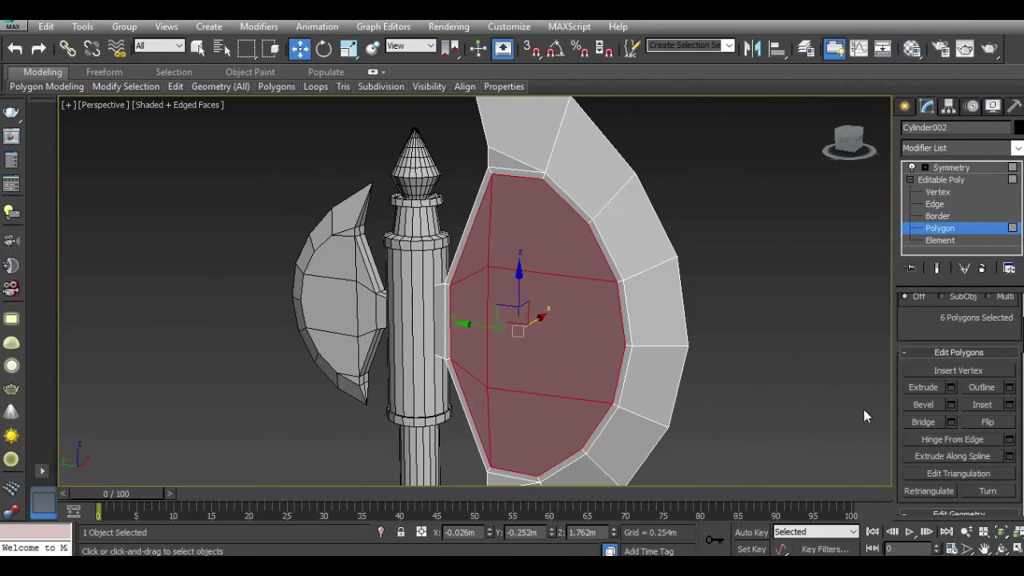
Extrude the inset blade panel polygons to a height of 0.009m.
{"action": "left_click", "coordinate": [951, 388]}
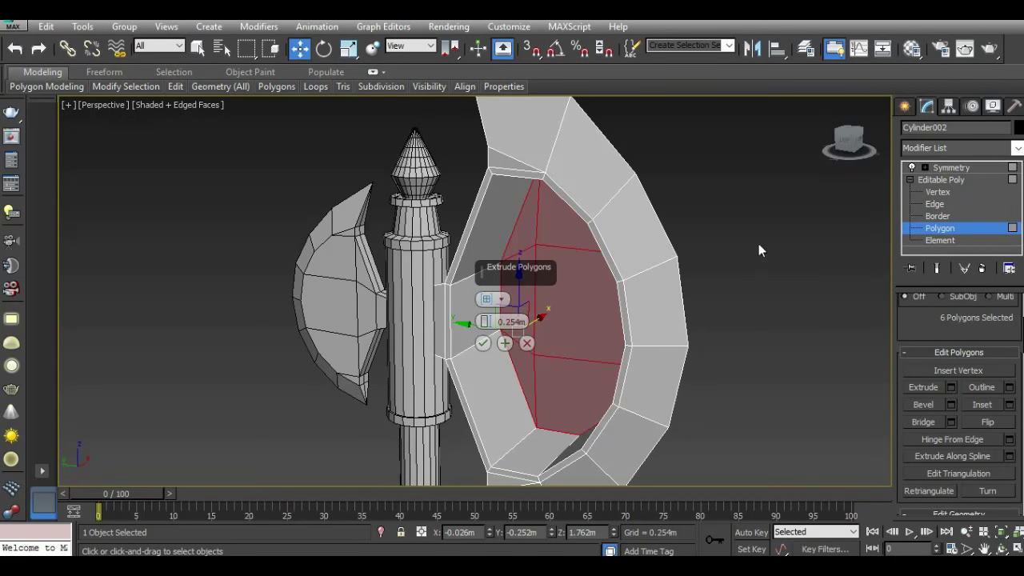
{"action": "middle_click_drag", "start_coordinate": [758, 246], "coordinate": [608, 263], "text": "alt"}
{"action": "left_click_drag", "start_coordinate": [483, 319], "coordinate": [496, 362]}
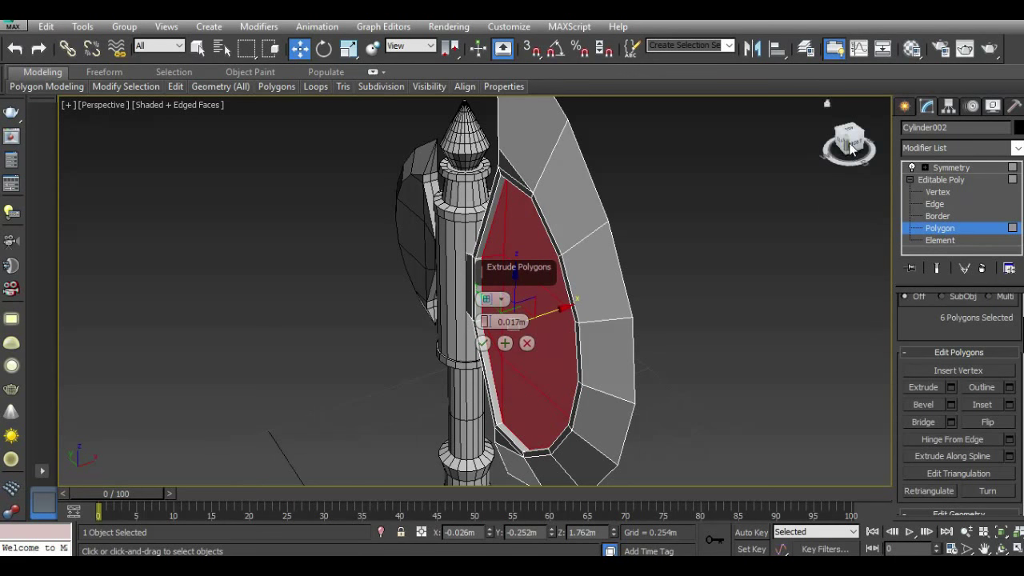
{"action": "left_click_drag", "start_coordinate": [851, 148], "coordinate": [731, 199]}
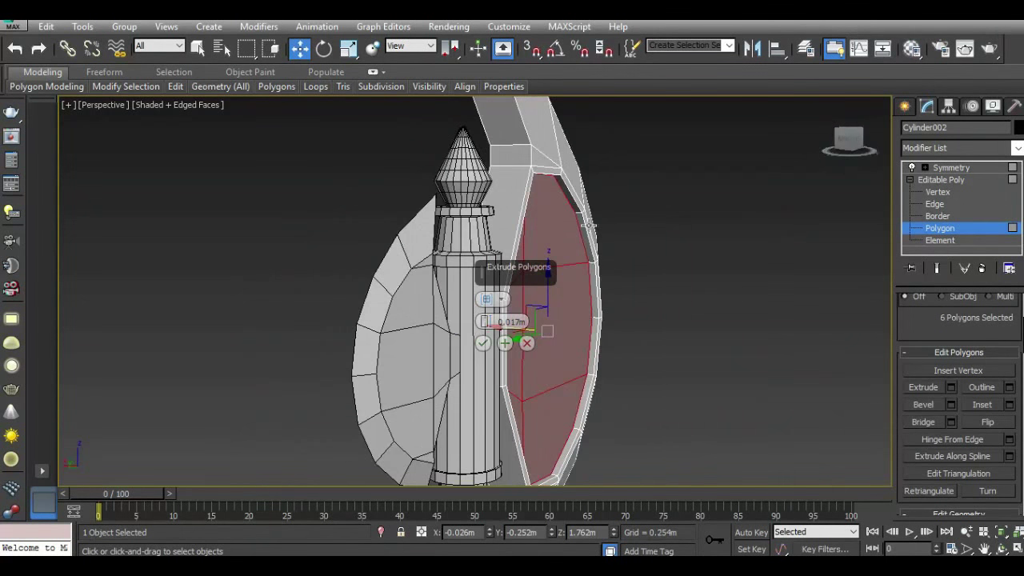
{"action": "scroll", "coordinate": [583, 225], "scroll_direction": "up", "scroll_amount": 5}
{"action": "left_click_drag", "start_coordinate": [485, 321], "coordinate": [485, 335]}
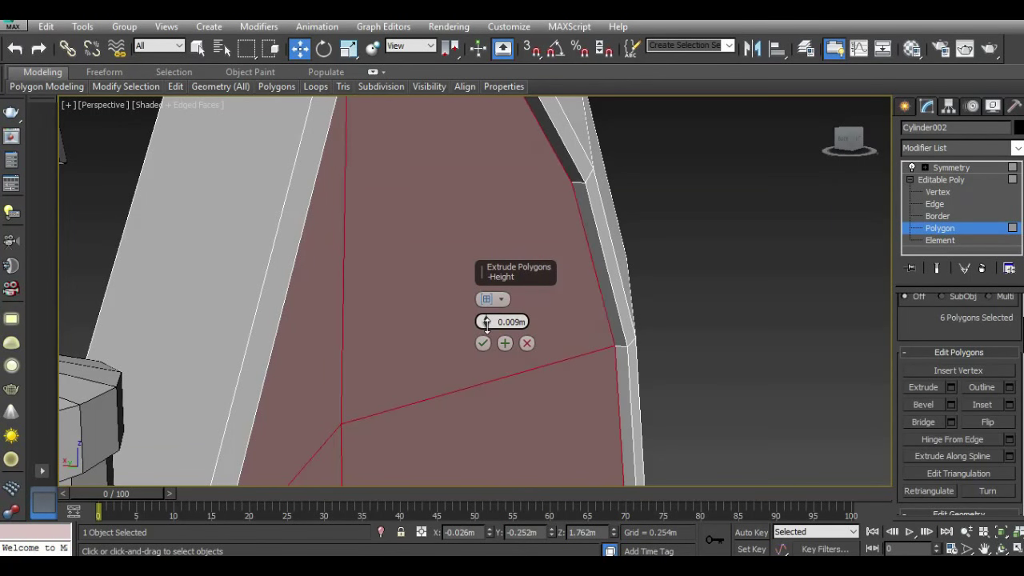
{"action": "left_click", "coordinate": [483, 343]}
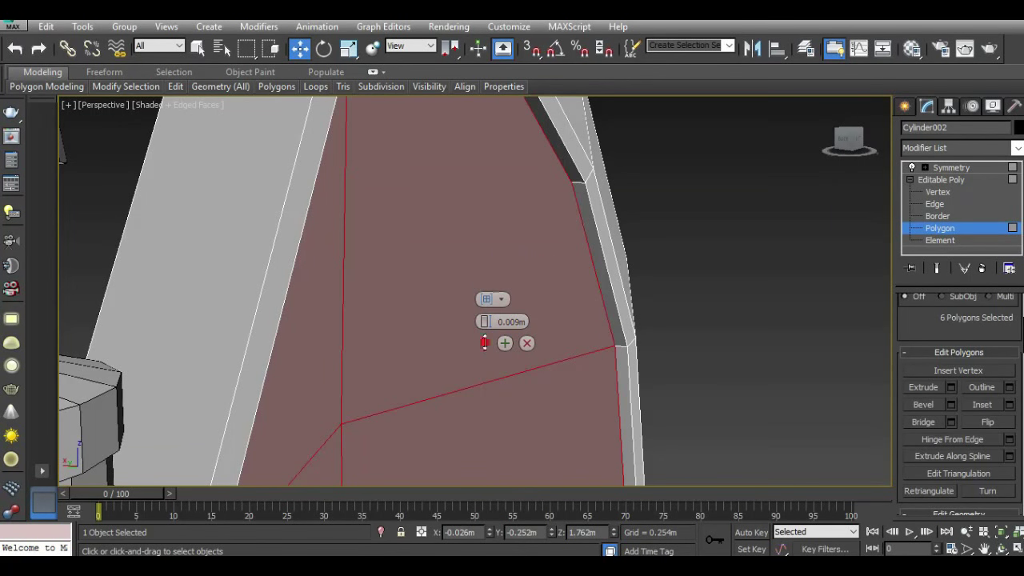
{"action": "scroll", "coordinate": [525, 288], "scroll_direction": "down", "scroll_amount": 3}
{"action": "scroll", "coordinate": [526, 288], "scroll_direction": "down", "scroll_amount": 2}
{"action": "left_click_drag", "start_coordinate": [866, 141], "coordinate": [835, 144]}
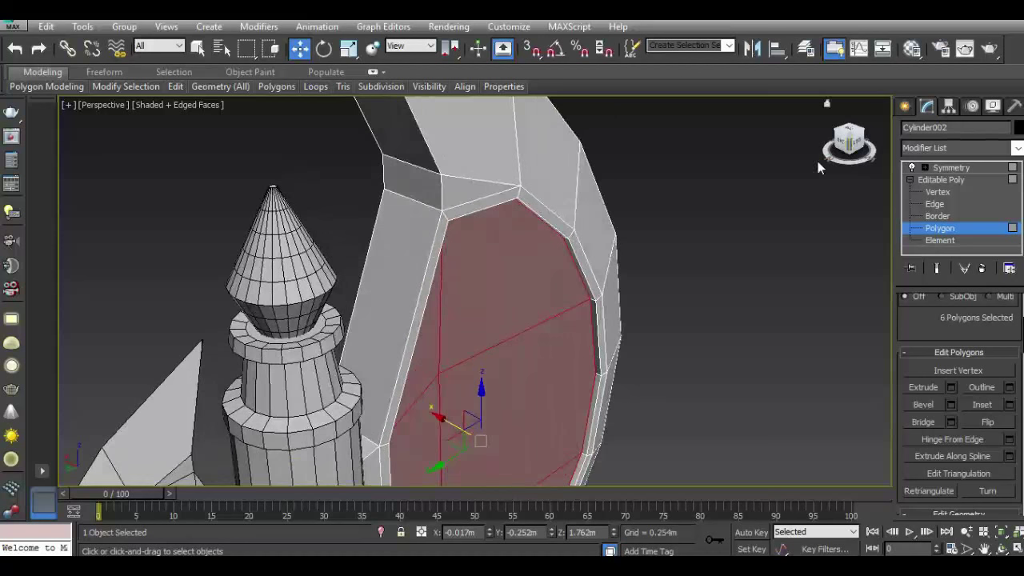
Select the nine-polygon strip along the blade's inner edge and inset it by 0.006m.
{"action": "left_click", "coordinate": [393, 254]}
{"action": "scroll", "coordinate": [389, 168], "scroll_direction": "down", "scroll_amount": 5}
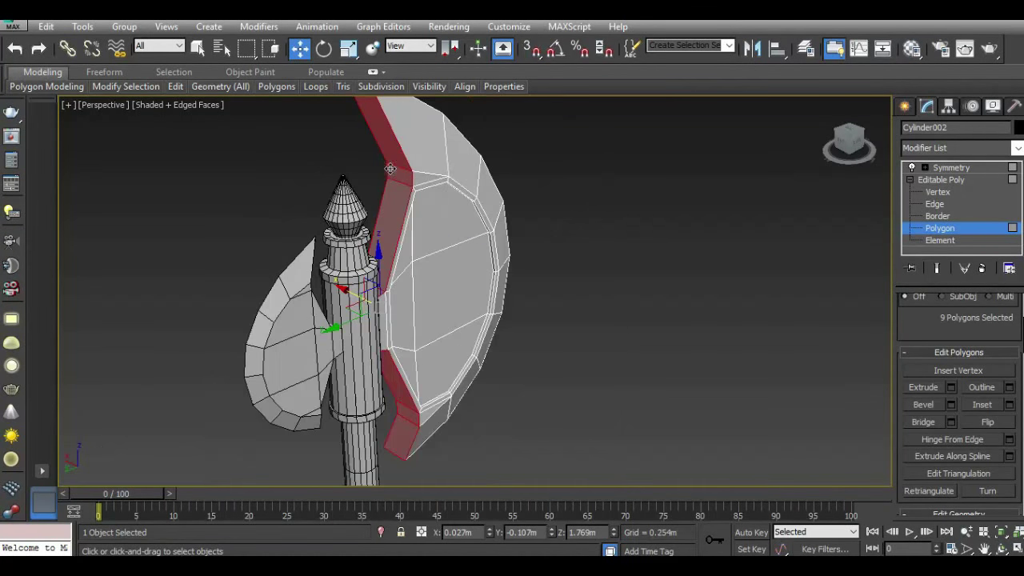
{"action": "left_click_drag", "start_coordinate": [850, 142], "coordinate": [808, 146]}
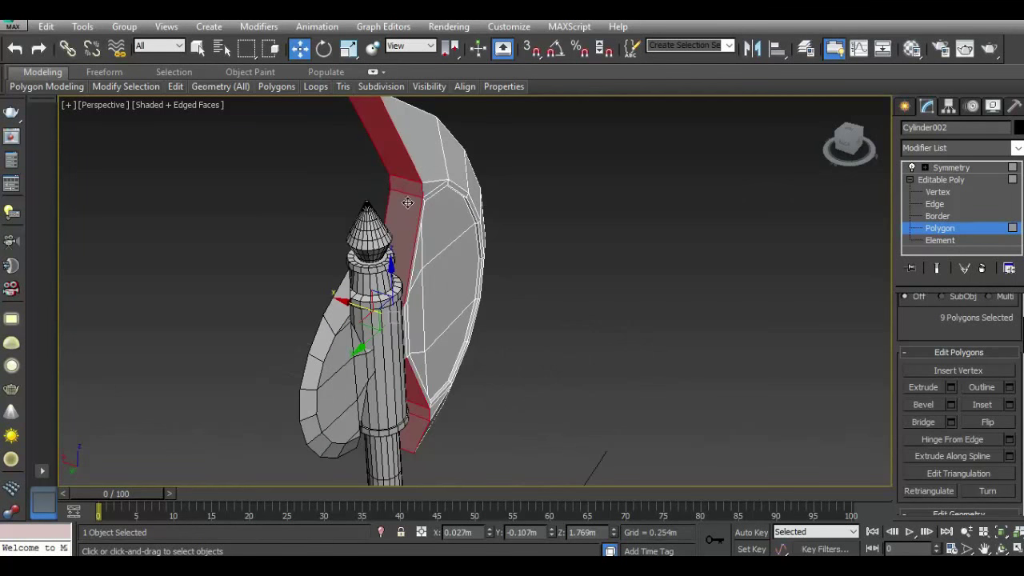
{"action": "scroll", "coordinate": [407, 202], "scroll_direction": "up", "scroll_amount": 2}
{"action": "scroll", "coordinate": [407, 202], "scroll_direction": "up", "scroll_amount": 2}
{"action": "left_click", "coordinate": [1008, 404]}
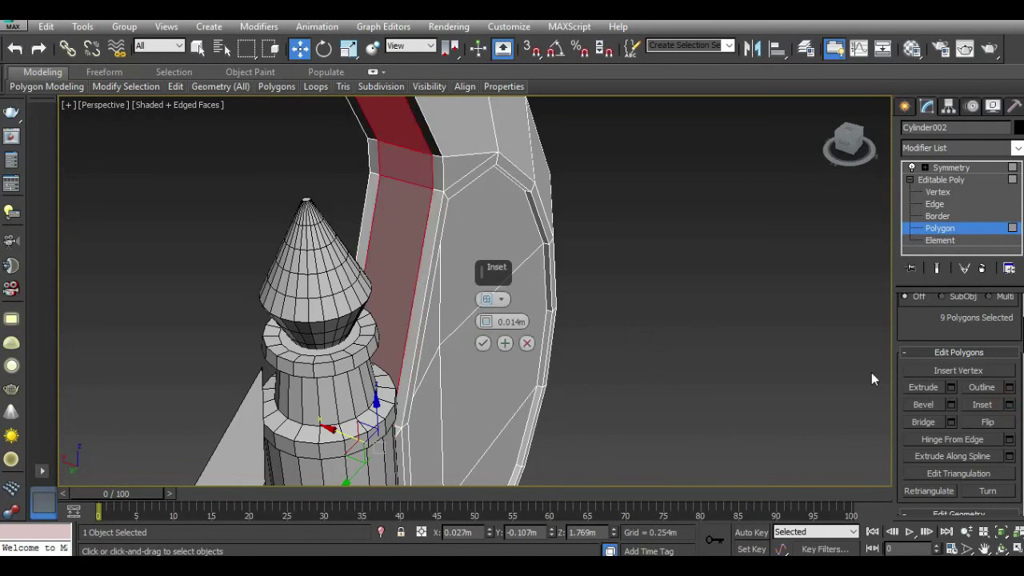
{"action": "left_click_drag", "start_coordinate": [488, 321], "coordinate": [490, 323]}
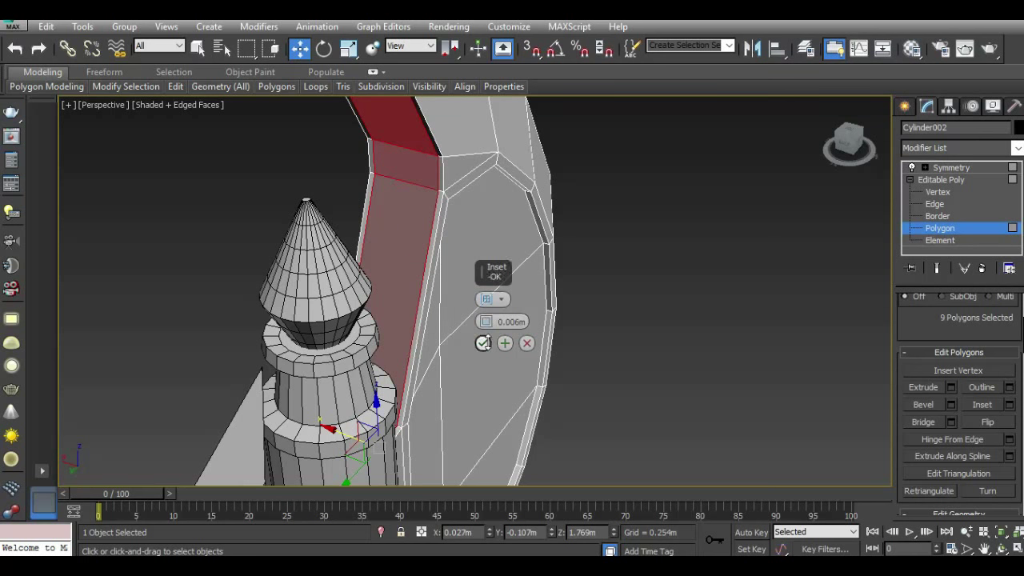
{"action": "left_click", "coordinate": [483, 342]}
Extrude the inset strip by 0.009m to raise the rim.
{"action": "left_click", "coordinate": [952, 387]}
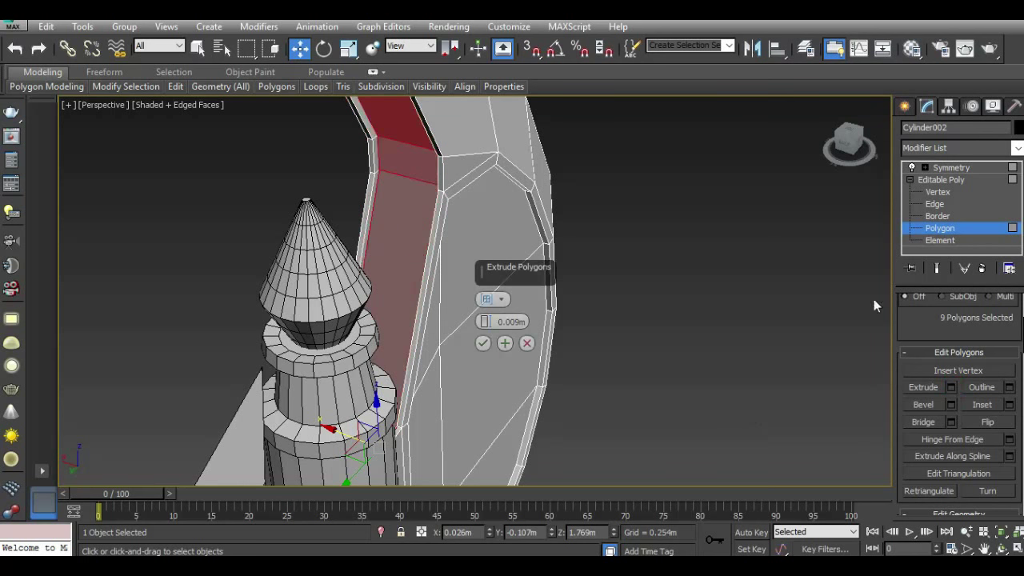
{"action": "mouse_move", "coordinate": [849, 144]}
{"action": "left_mouse_down"}
{"action": "mouse_move", "coordinate": [840, 120]}
{"action": "mouse_move", "coordinate": [848, 138]}
{"action": "left_mouse_up"}
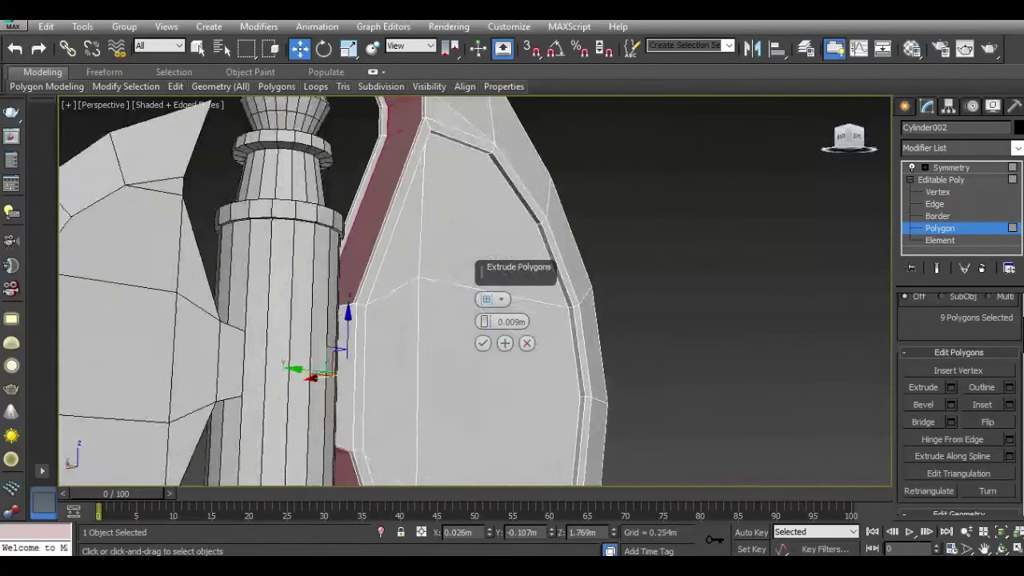
{"action": "left_click_drag", "start_coordinate": [847, 137], "coordinate": [846, 134]}
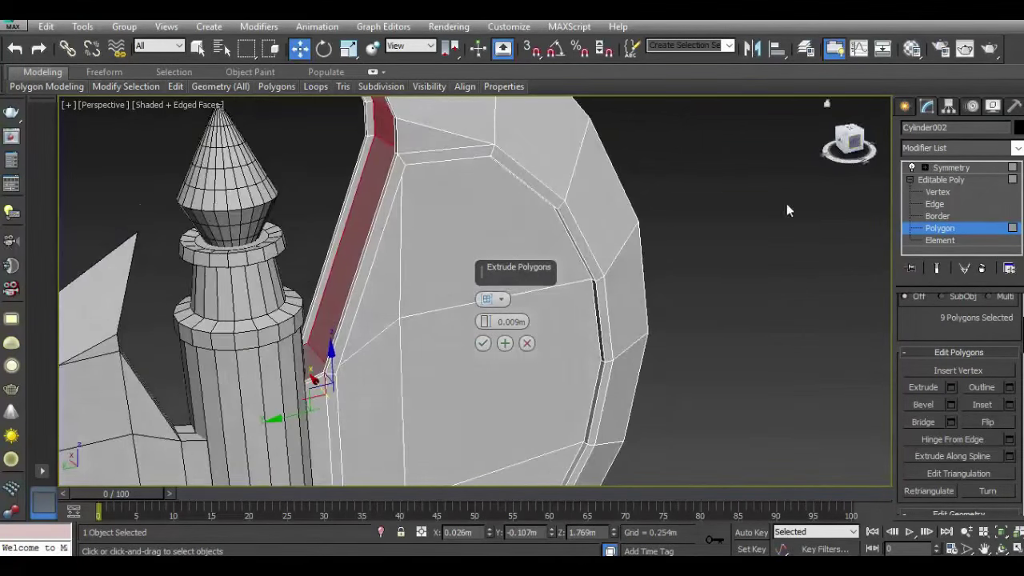
{"action": "left_click", "coordinate": [482, 343]}
{"action": "scroll", "coordinate": [476, 346], "scroll_direction": "down", "scroll_amount": 2}
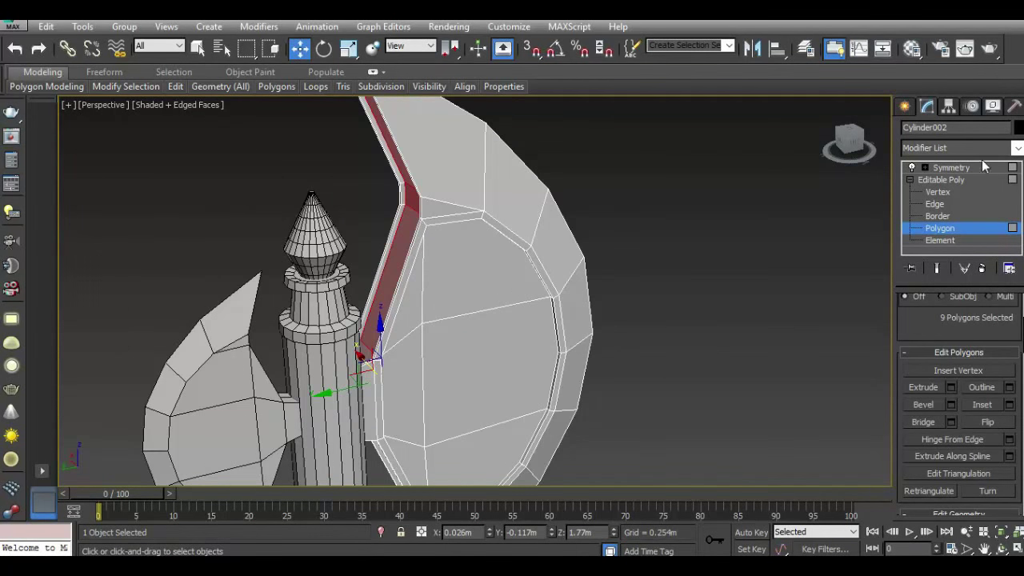
{"action": "left_click", "coordinate": [949, 179]}
Show the mirrored axe and select a single edge near the blade rim.
{"action": "left_click", "coordinate": [947, 167]}
{"action": "mouse_move", "coordinate": [480, 320]}
{"action": "middle_mouse_down", "text": "alt"}
{"action": "mouse_move", "coordinate": [678, 454]}
{"action": "mouse_move", "coordinate": [574, 202]}
{"action": "middle_mouse_up", "text": "alt"}
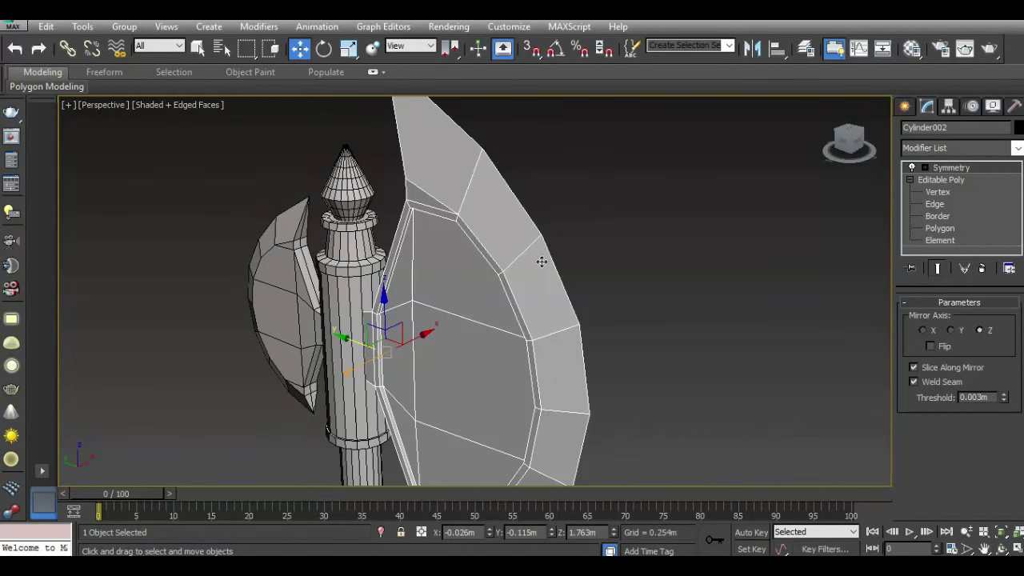
{"action": "scroll", "coordinate": [542, 280], "scroll_direction": "down", "scroll_amount": 5}
{"action": "scroll", "coordinate": [540, 294], "scroll_direction": "up", "scroll_amount": 5}
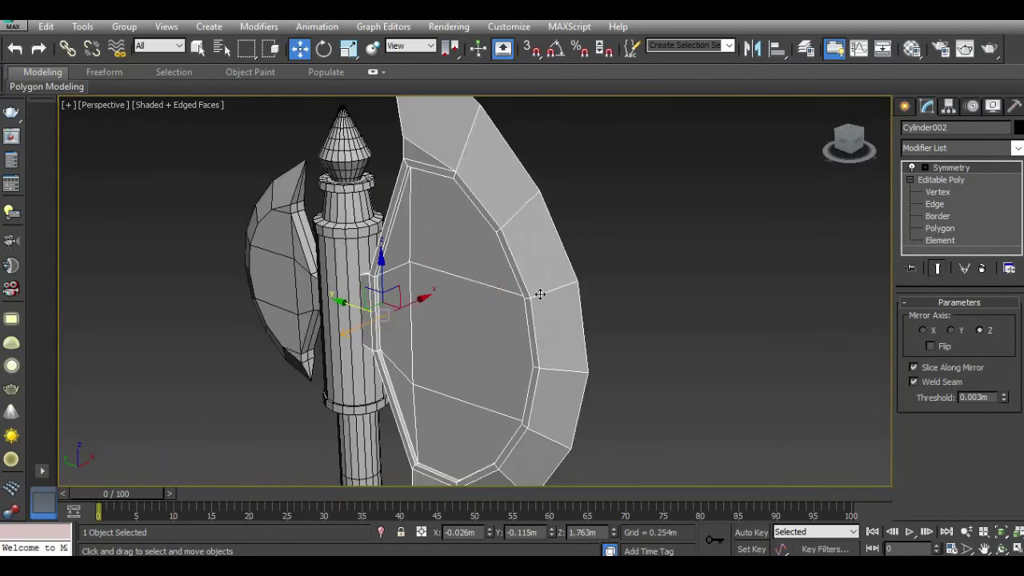
{"action": "left_click", "coordinate": [936, 204]}
{"action": "double_click", "coordinate": [547, 291]}
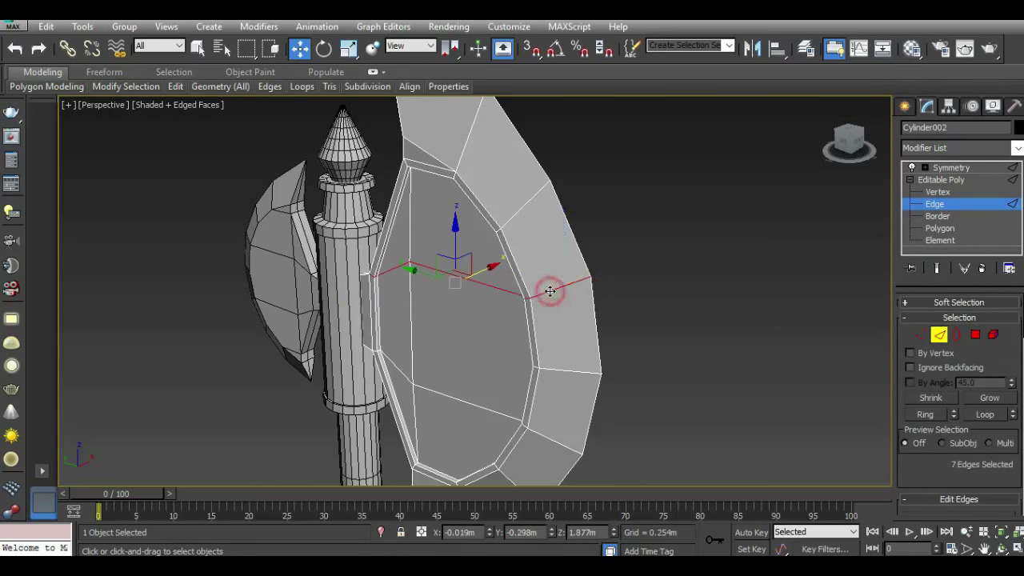
{"action": "left_click_drag", "start_coordinate": [862, 148], "coordinate": [592, 251]}
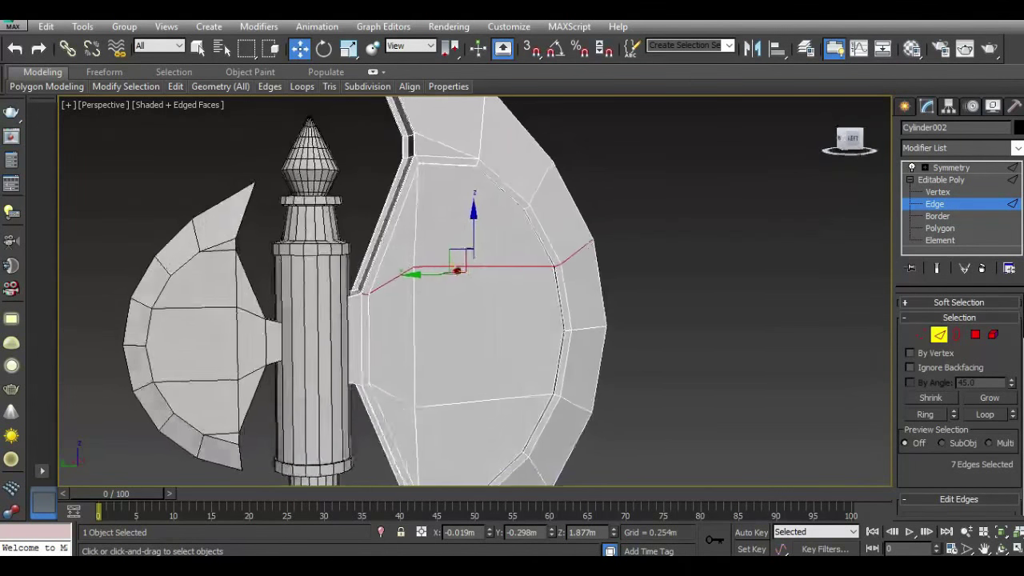
{"action": "left_click", "coordinate": [588, 251]}
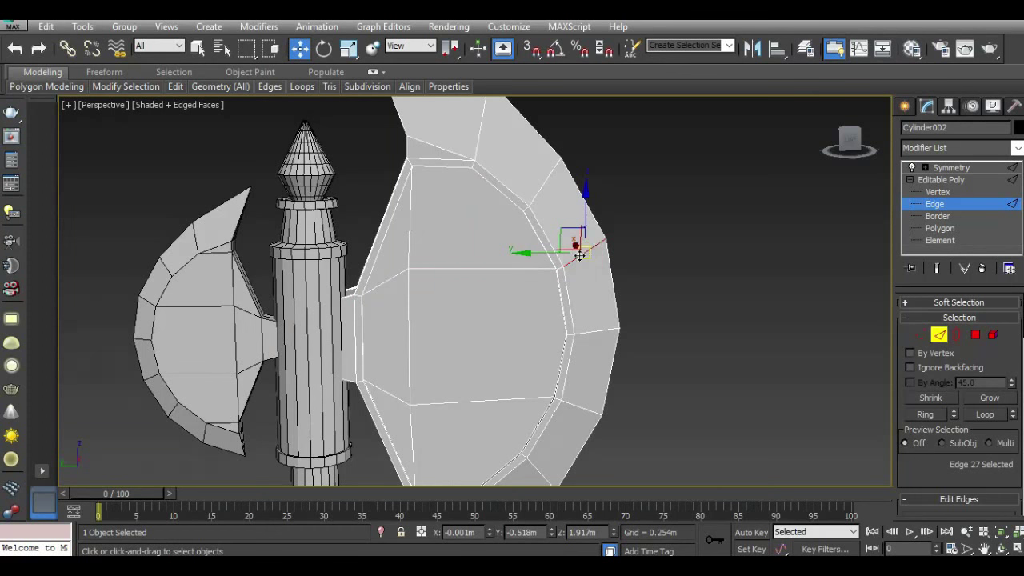
{"action": "scroll", "coordinate": [579, 254], "scroll_direction": "up", "scroll_amount": 4}
{"action": "left_click_drag", "start_coordinate": [842, 144], "coordinate": [846, 142]}
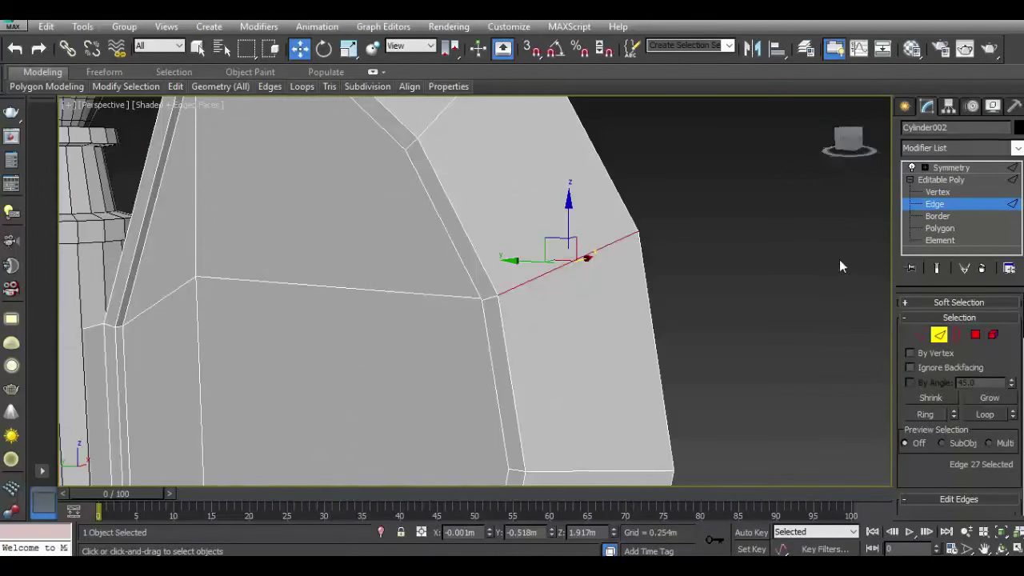
{"action": "scroll", "coordinate": [693, 368], "scroll_direction": "up", "scroll_amount": 2}
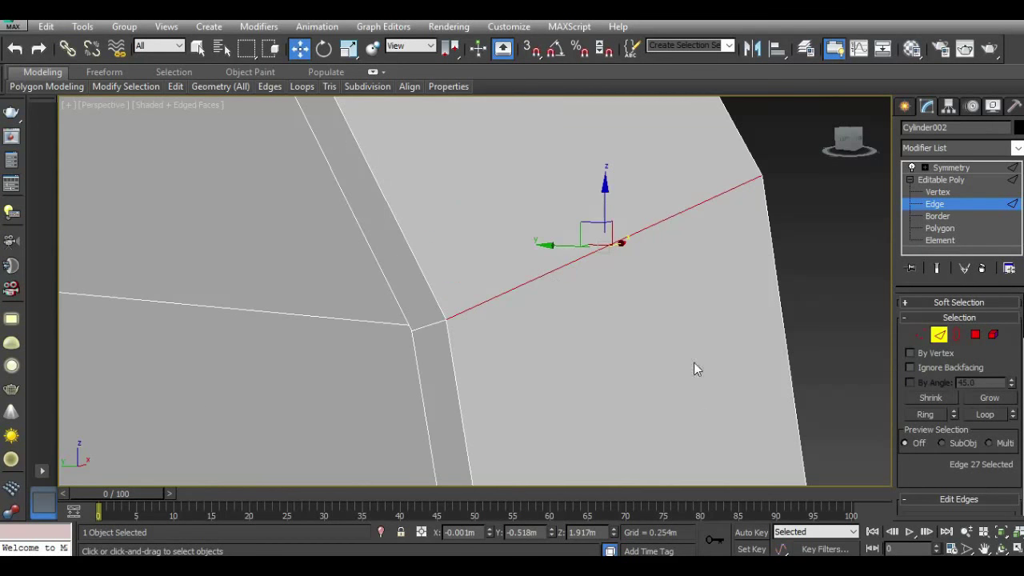
{"action": "scroll", "coordinate": [952, 464], "scroll_direction": "down", "scroll_amount": 3}
Apply a 0.002m open chamfer to that edge, leaving a thin slit.
{"action": "left_click", "coordinate": [950, 437]}
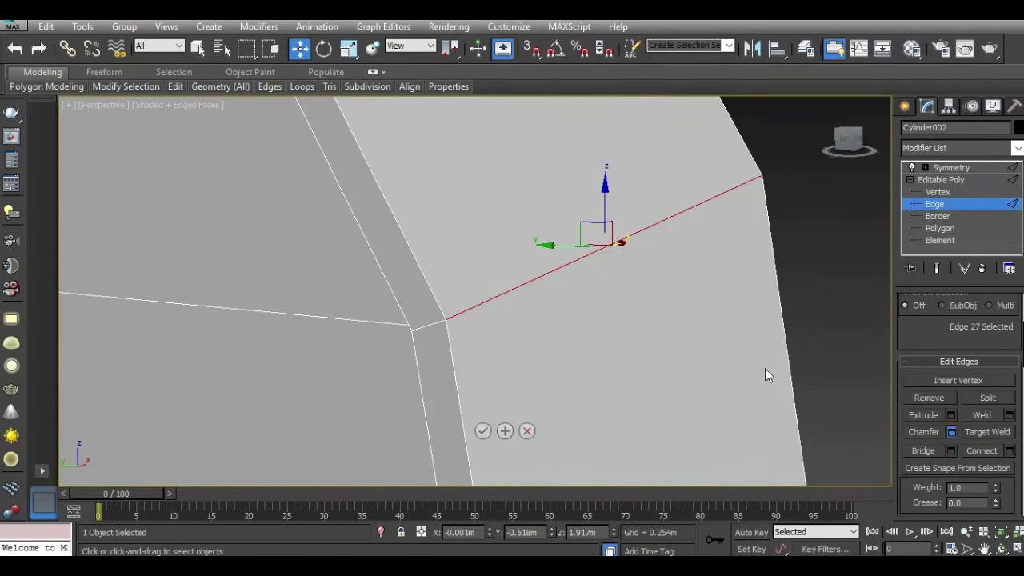
{"action": "left_click", "coordinate": [501, 408]}
{"action": "left_click", "coordinate": [496, 408]}
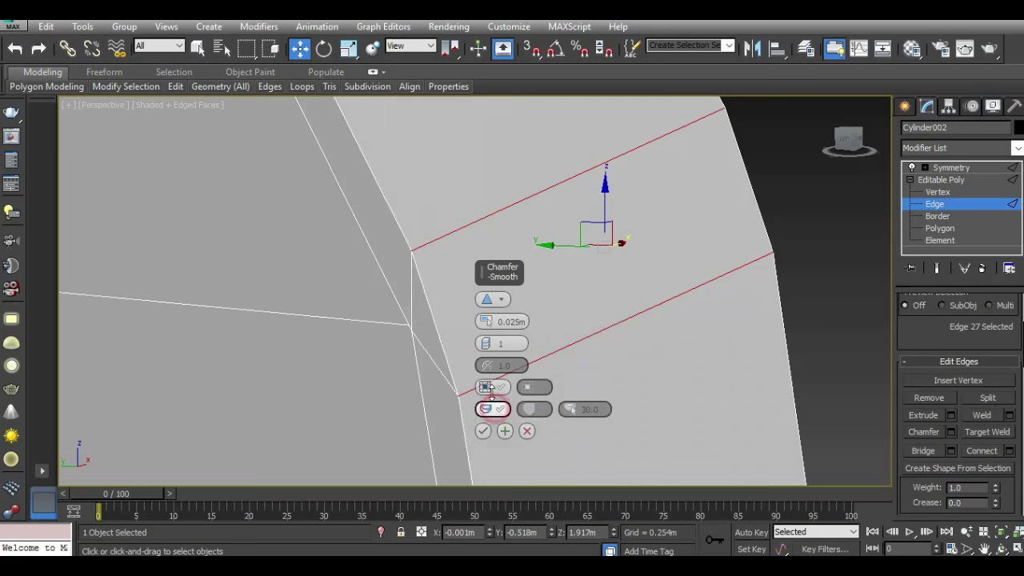
{"action": "left_click", "coordinate": [484, 386]}
{"action": "left_click_drag", "start_coordinate": [483, 321], "coordinate": [486, 327]}
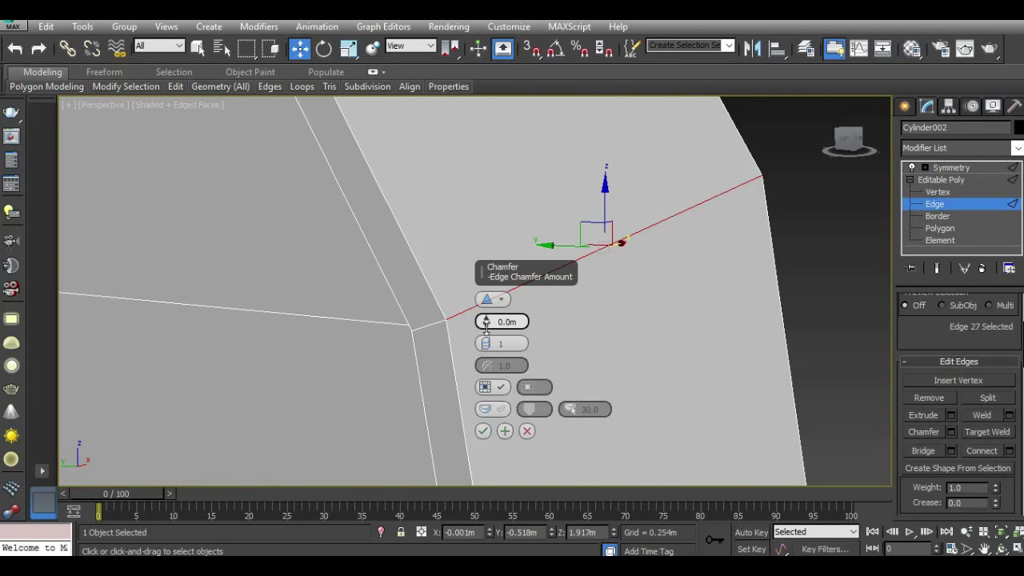
{"action": "left_click_drag", "start_coordinate": [485, 324], "coordinate": [485, 317]}
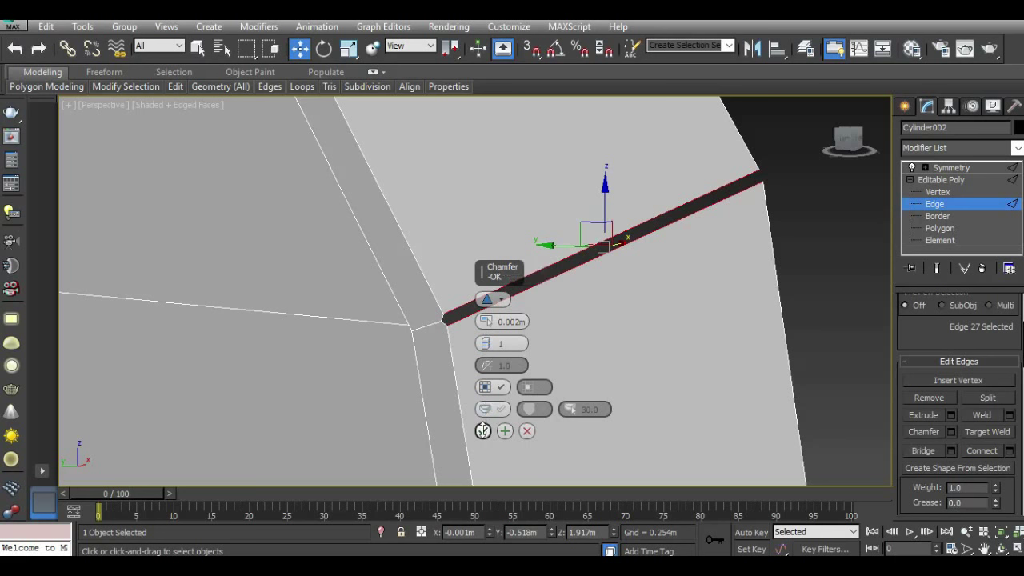
{"action": "left_click", "coordinate": [483, 431]}
In Left view, pull the slit's outer vertex down to open a wedge notch.
{"action": "key", "text": "l"}
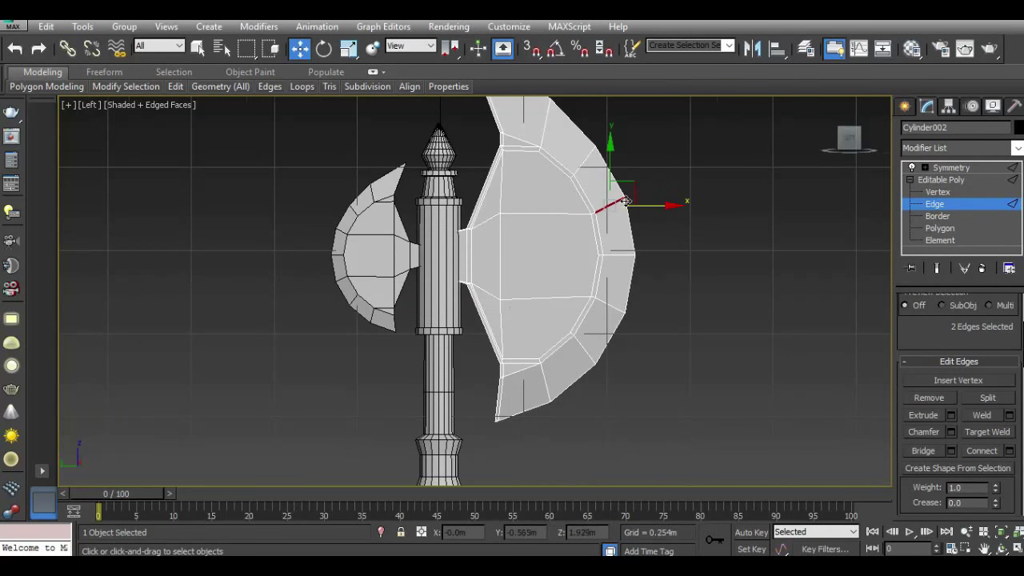
{"action": "scroll", "coordinate": [626, 201], "scroll_direction": "up", "scroll_amount": 5}
{"action": "scroll", "coordinate": [626, 201], "scroll_direction": "up", "scroll_amount": 3}
{"action": "left_click", "coordinate": [937, 192]}
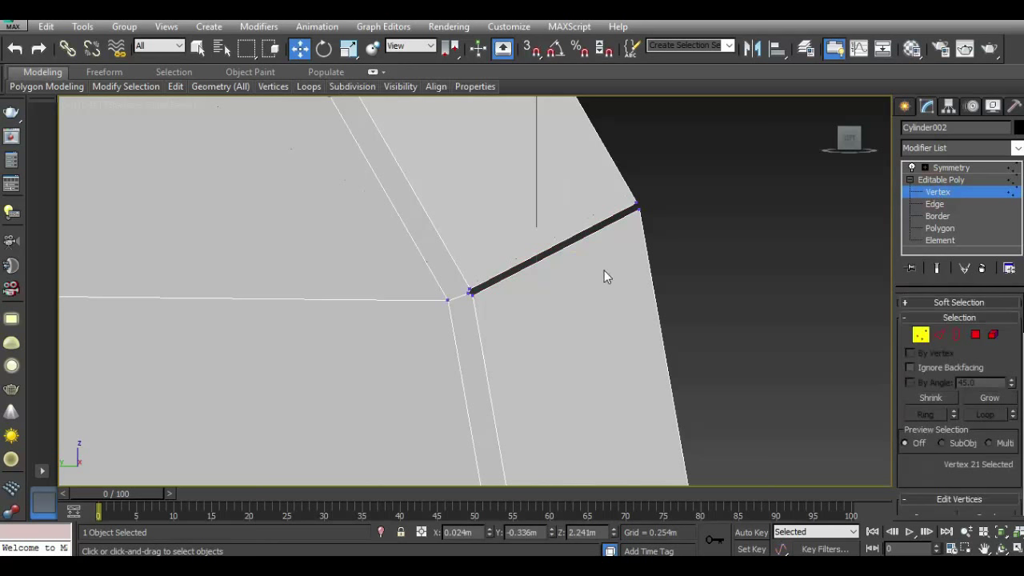
{"action": "left_click", "coordinate": [640, 210]}
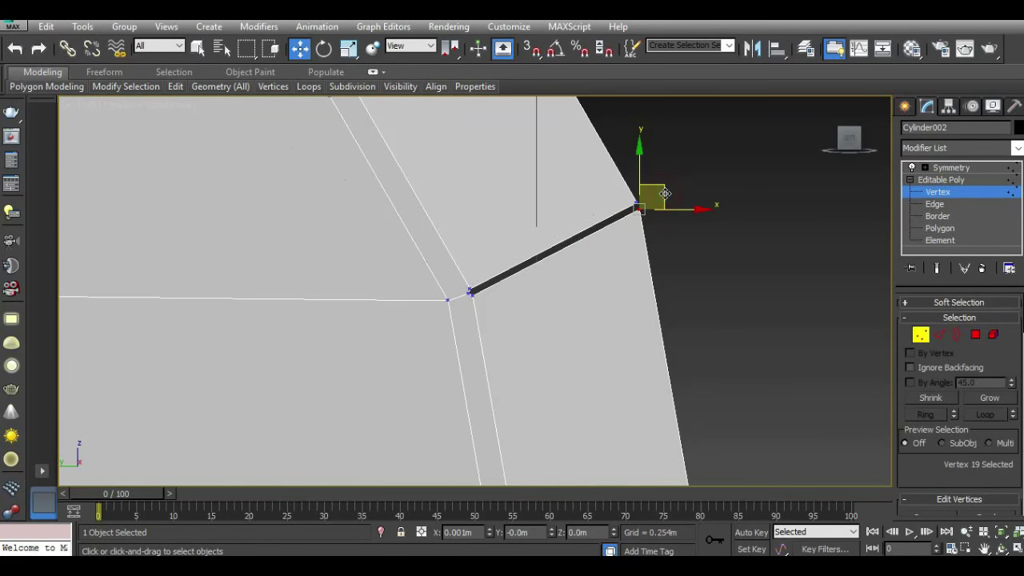
{"action": "left_click_drag", "start_coordinate": [665, 193], "coordinate": [677, 227]}
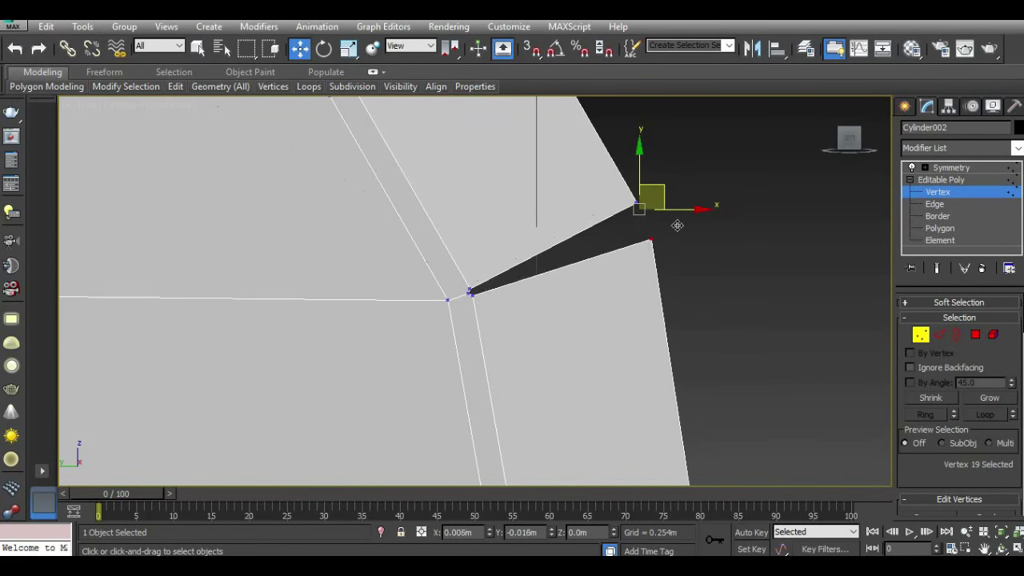
{"action": "left_click_drag", "start_coordinate": [678, 229], "coordinate": [681, 223]}
Check the mirrored notch in the perspective view, then return to edge level.
{"action": "scroll", "coordinate": [696, 248], "scroll_direction": "down", "scroll_amount": 2}
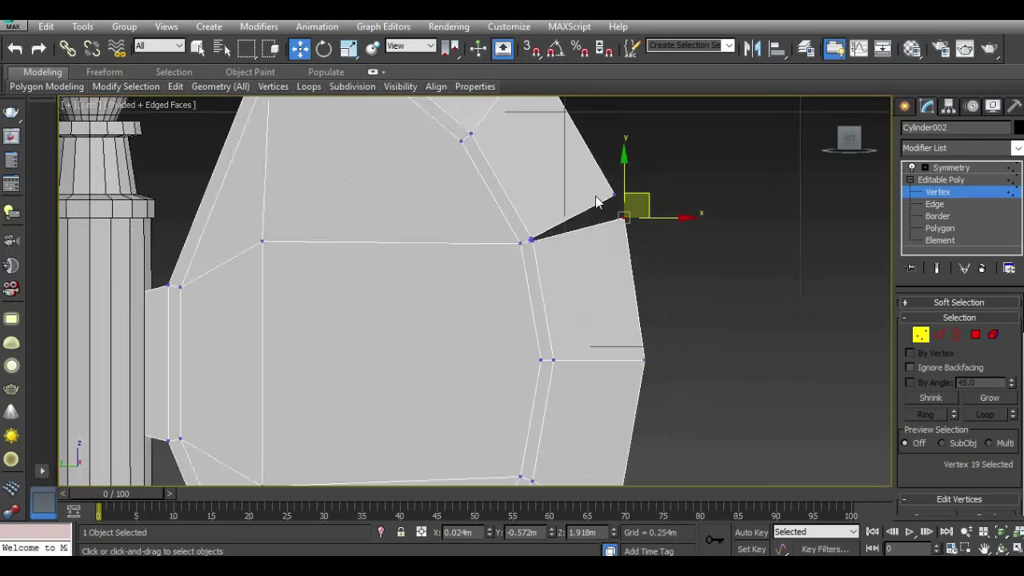
{"action": "scroll", "coordinate": [696, 248], "scroll_direction": "down", "scroll_amount": 3}
{"action": "scroll", "coordinate": [696, 248], "scroll_direction": "down", "scroll_amount": 2}
{"action": "key", "text": "p"}
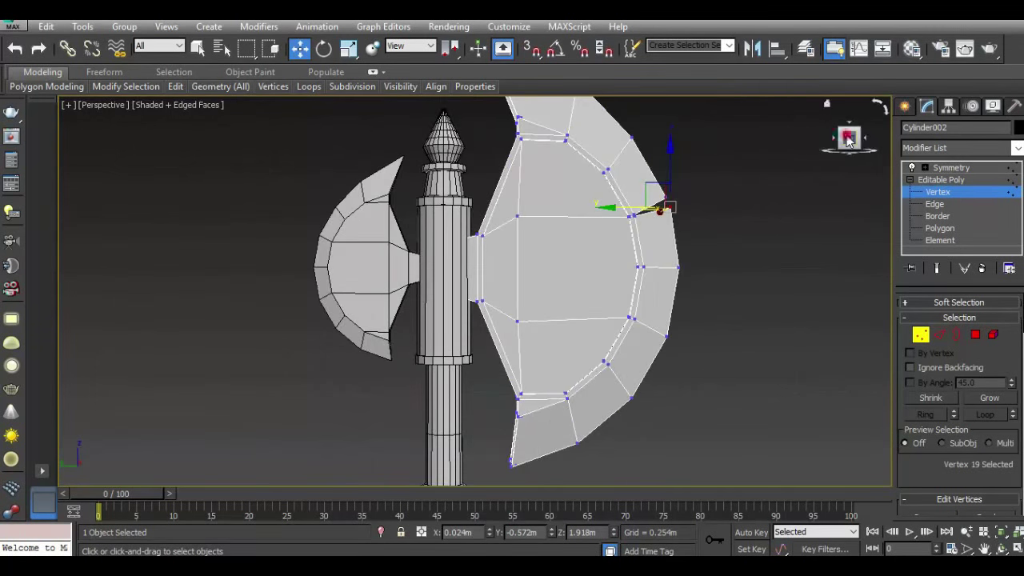
{"action": "left_click_drag", "start_coordinate": [849, 139], "coordinate": [540, 292]}
{"action": "scroll", "coordinate": [540, 292], "scroll_direction": "up", "scroll_amount": 2}
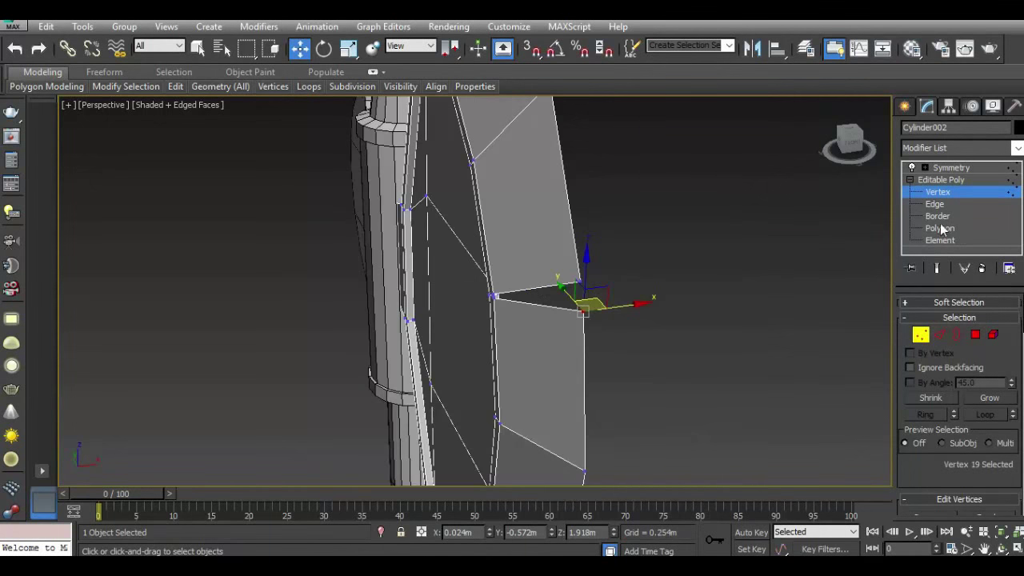
{"action": "left_click", "coordinate": [941, 179]}
{"action": "left_click", "coordinate": [950, 167]}
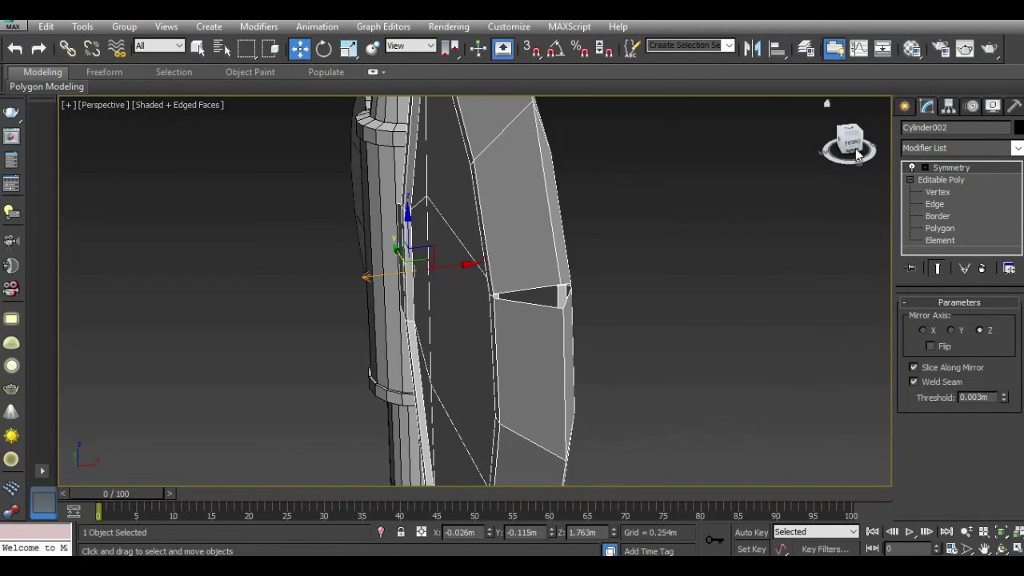
{"action": "left_click", "coordinate": [857, 153]}
{"action": "left_click", "coordinate": [936, 204]}
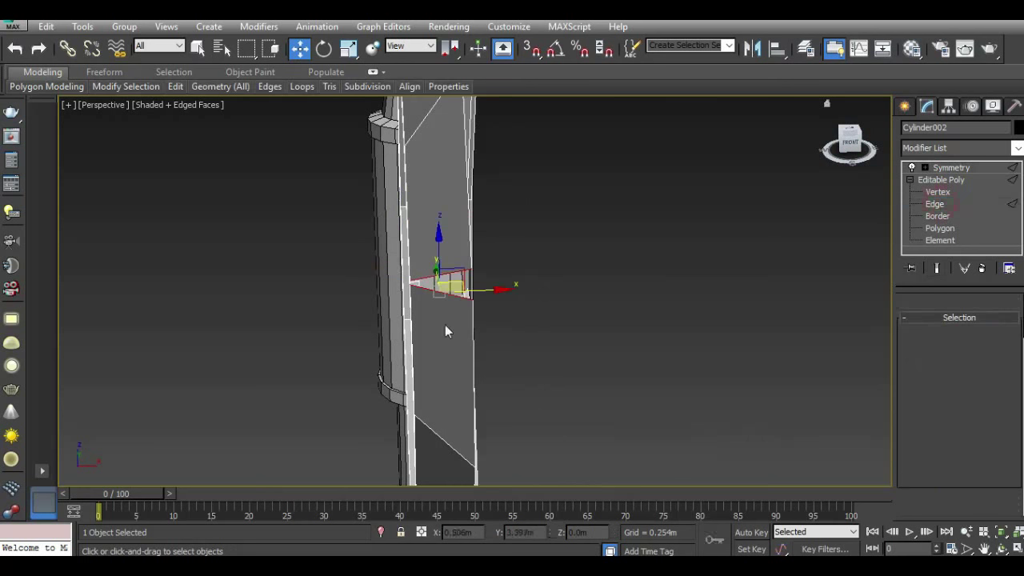
{"action": "mouse_move", "coordinate": [849, 142]}
{"action": "left_mouse_down"}
{"action": "mouse_move", "coordinate": [814, 283]}
{"action": "mouse_move", "coordinate": [618, 317]}
{"action": "left_mouse_up"}
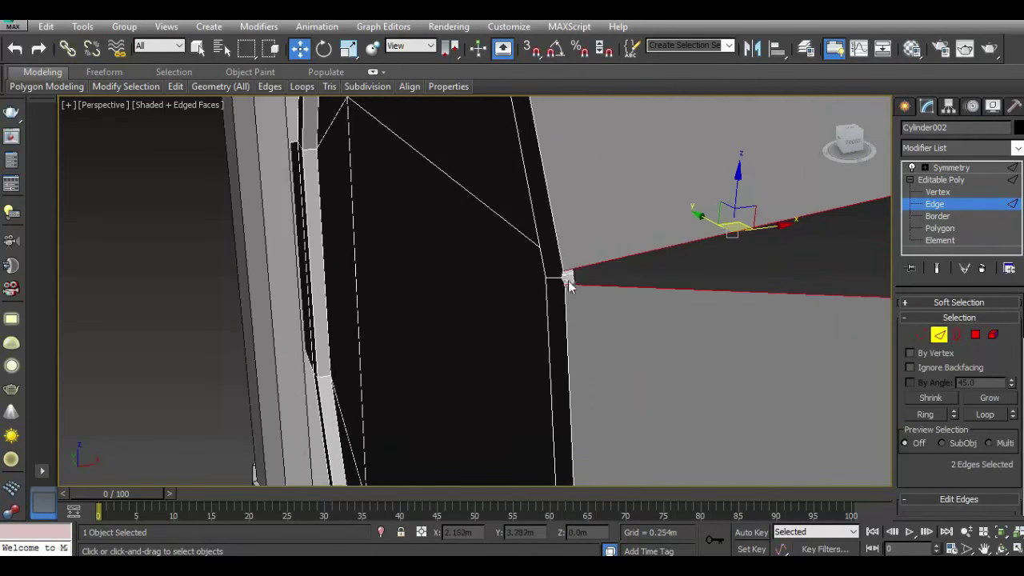
Add the corner edge and extend the notch edges outward as new faces.
{"action": "scroll", "coordinate": [560, 284], "scroll_direction": "up", "scroll_amount": 2}
{"action": "left_click", "coordinate": [544, 260], "text": "ctrl"}
{"action": "mouse_move", "coordinate": [549, 256]}
{"action": "middle_mouse_down", "text": "alt"}
{"action": "mouse_move", "coordinate": [504, 290]}
{"action": "mouse_move", "coordinate": [572, 319]}
{"action": "middle_mouse_up", "text": "alt"}
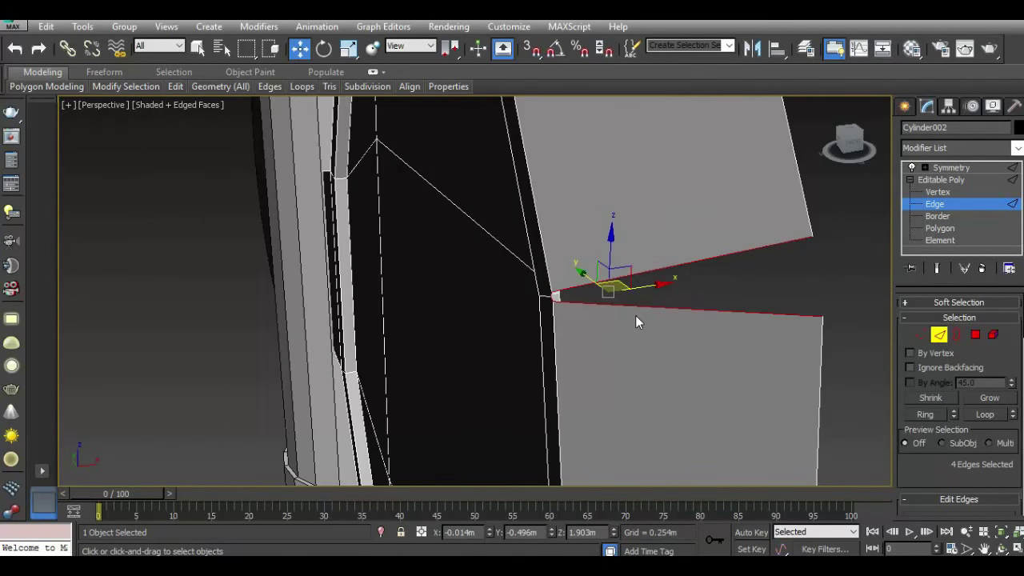
{"action": "left_click_drag", "start_coordinate": [650, 286], "coordinate": [688, 280], "text": "shift"}
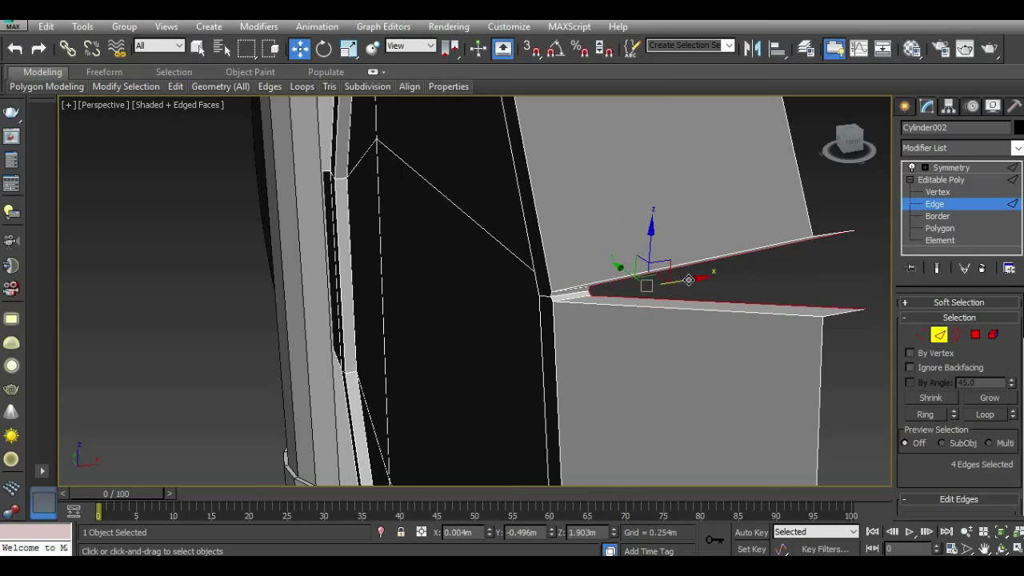
{"action": "left_click", "coordinate": [962, 180]}
{"action": "left_click", "coordinate": [953, 167]}
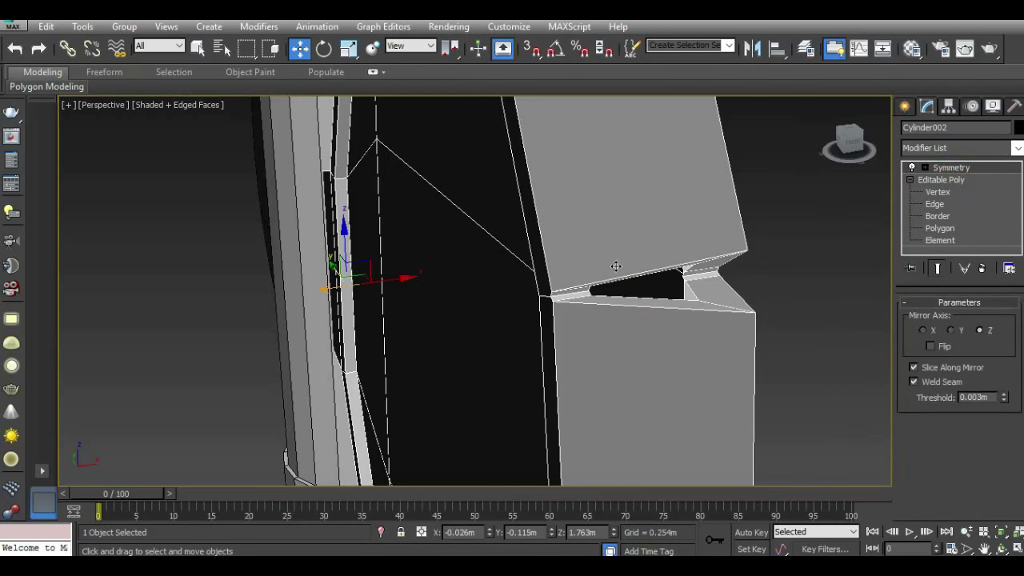
{"action": "scroll", "coordinate": [615, 271], "scroll_direction": "down", "scroll_amount": 2}
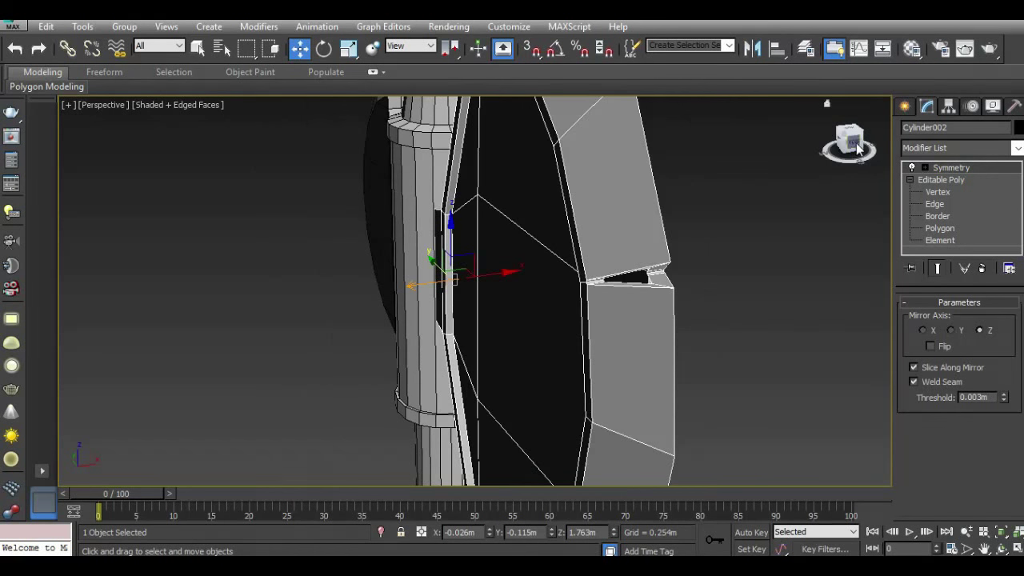
{"action": "left_click_drag", "start_coordinate": [858, 149], "coordinate": [698, 336]}
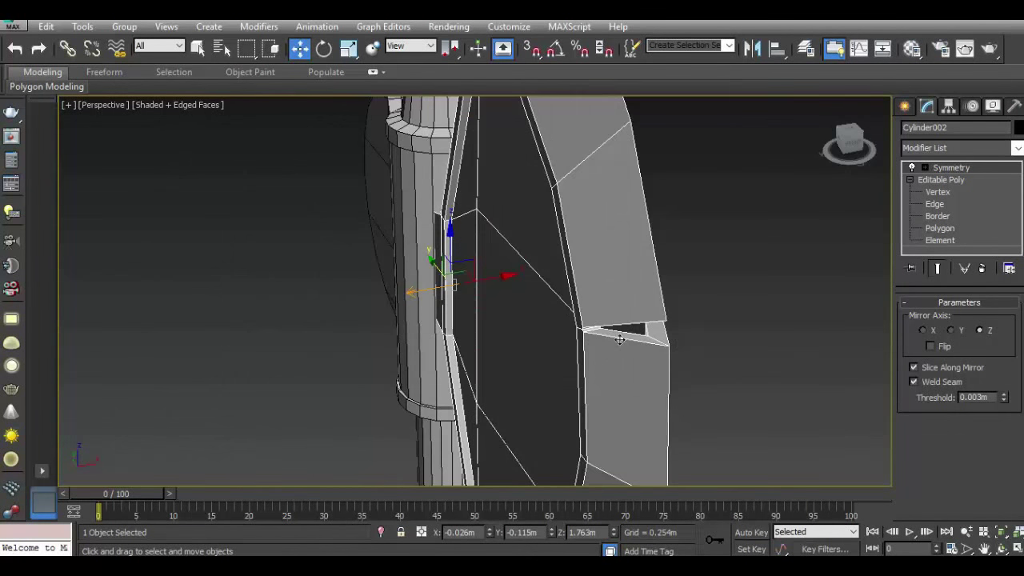
{"action": "scroll", "coordinate": [620, 339], "scroll_direction": "up", "scroll_amount": 4}
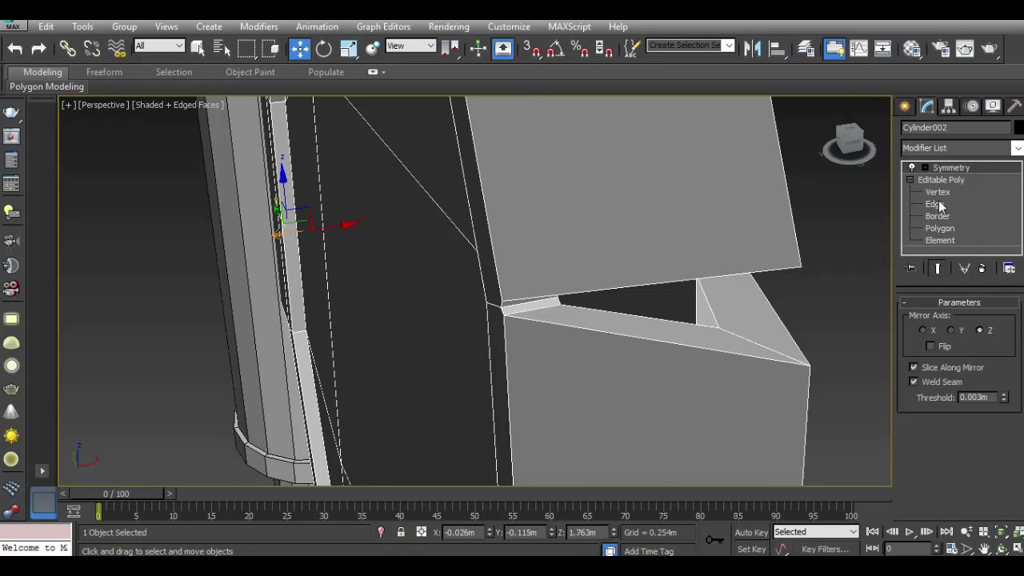
Shift the new notch edges outward along X and recheck the mirrored model.
{"action": "left_click", "coordinate": [939, 206]}
{"action": "left_click_drag", "start_coordinate": [854, 144], "coordinate": [851, 149]}
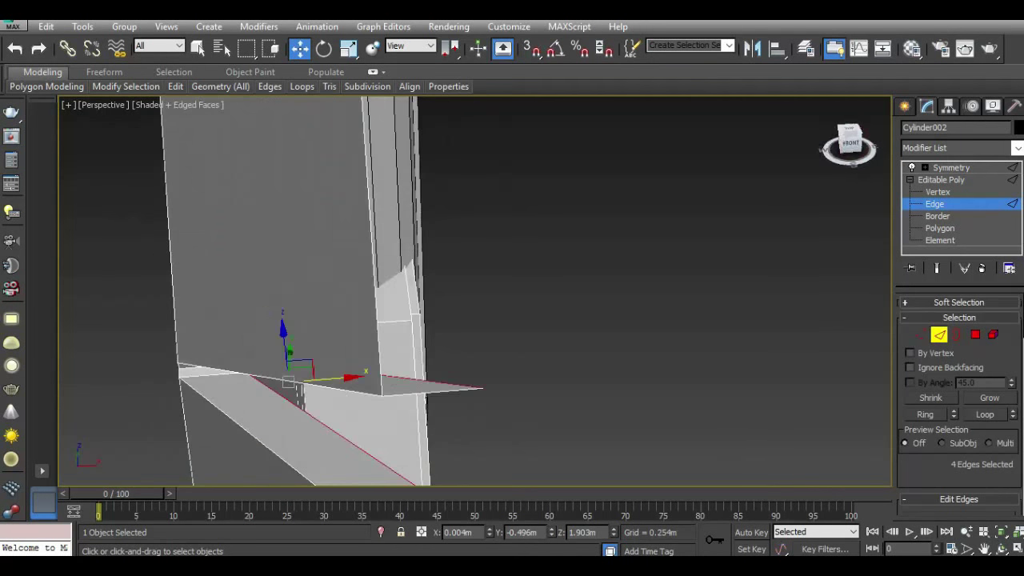
{"action": "scroll", "coordinate": [542, 284], "scroll_direction": "down", "scroll_amount": 5}
{"action": "scroll", "coordinate": [524, 280], "scroll_direction": "up", "scroll_amount": 3}
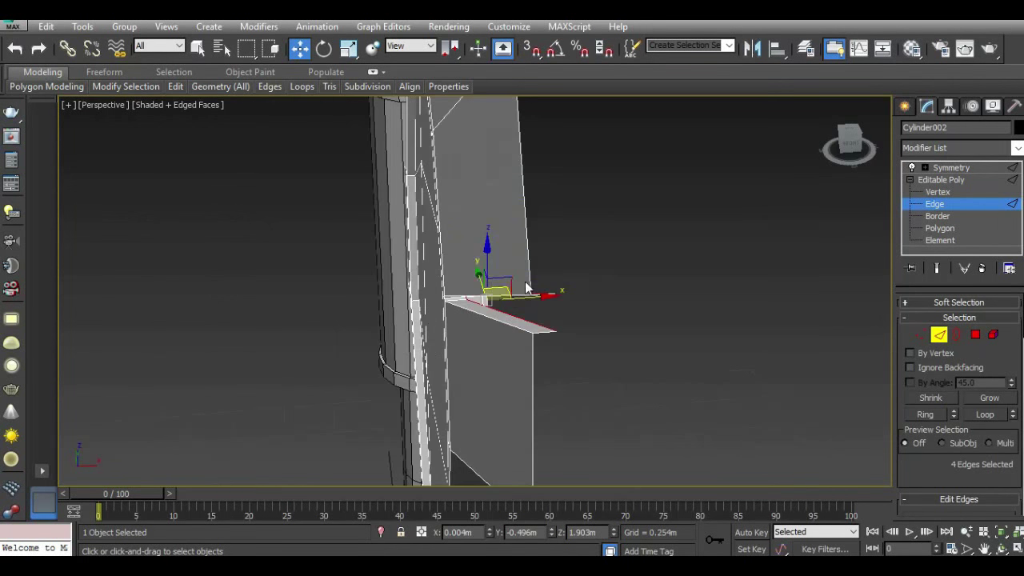
{"action": "mouse_move", "coordinate": [541, 296]}
{"action": "left_mouse_down"}
{"action": "mouse_move", "coordinate": [615, 296]}
{"action": "mouse_move", "coordinate": [566, 319]}
{"action": "left_mouse_up"}
{"action": "left_click", "coordinate": [332, 49]}
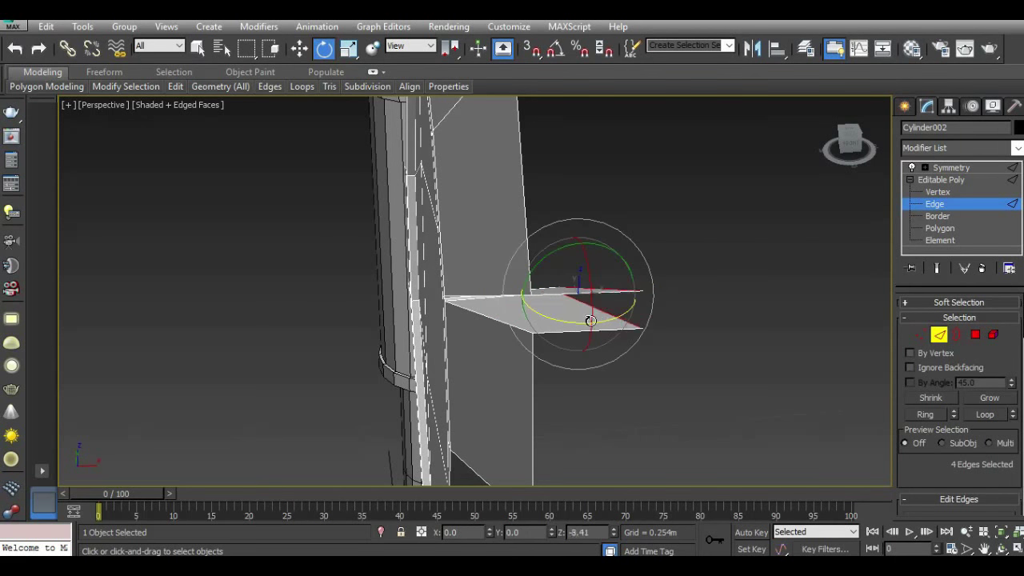
{"action": "left_click", "coordinate": [299, 48]}
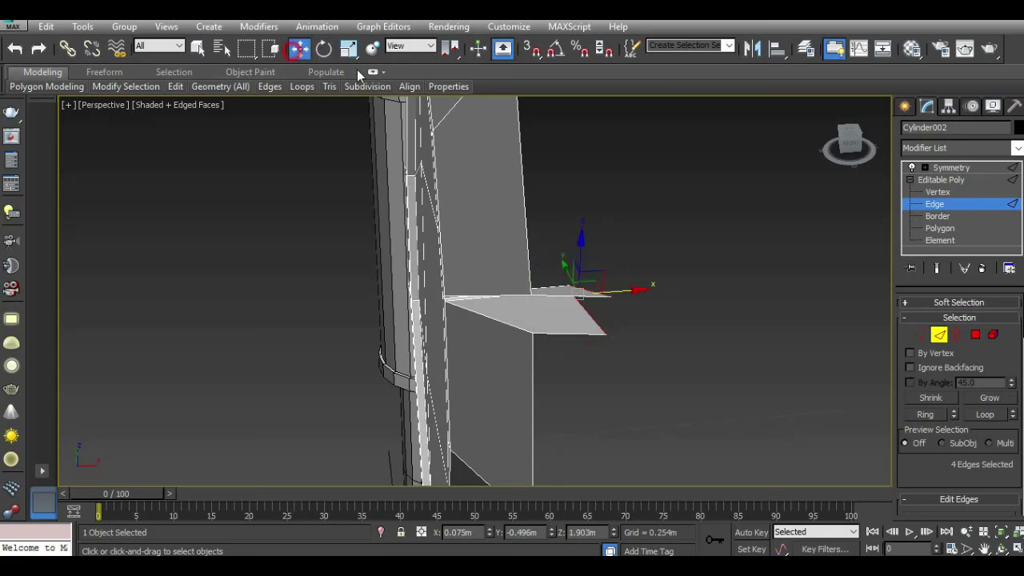
{"action": "left_click", "coordinate": [950, 168]}
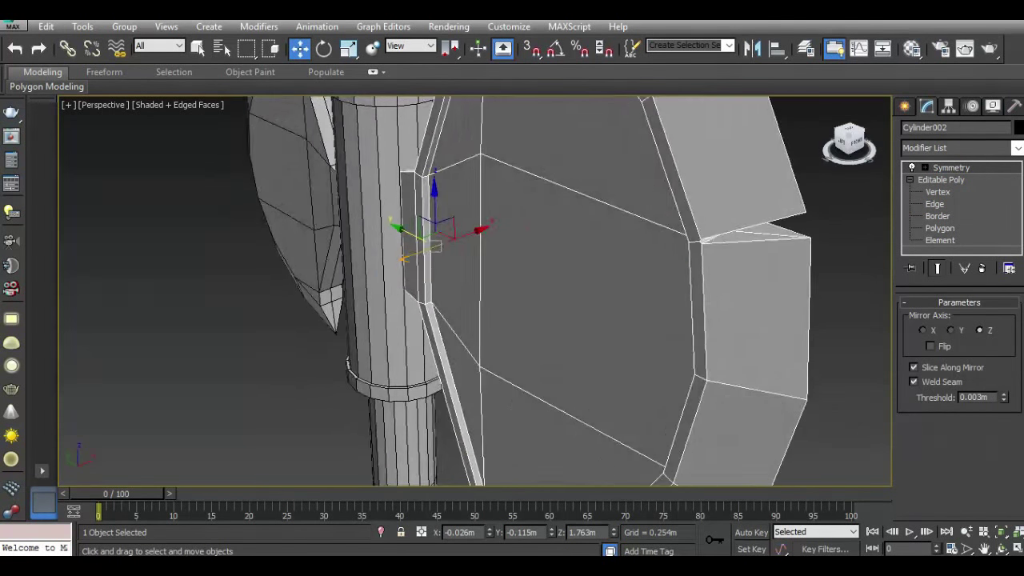
{"action": "mouse_move", "coordinate": [852, 136]}
{"action": "left_mouse_down"}
{"action": "mouse_move", "coordinate": [824, 140]}
{"action": "mouse_move", "coordinate": [870, 159]}
{"action": "left_mouse_up"}
{"action": "scroll", "coordinate": [870, 158], "scroll_direction": "down", "scroll_amount": 5}
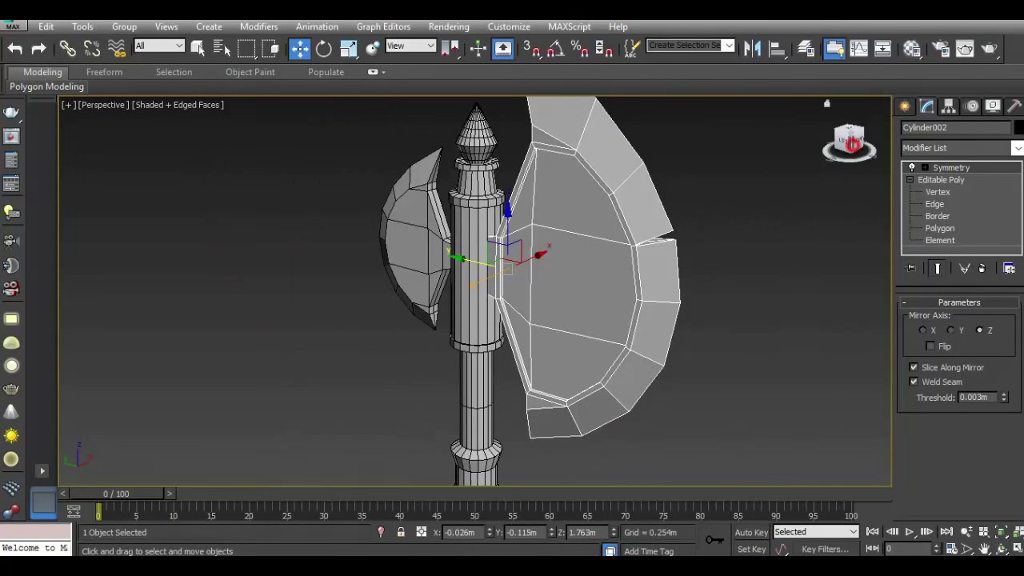
{"action": "left_click", "coordinate": [849, 143]}
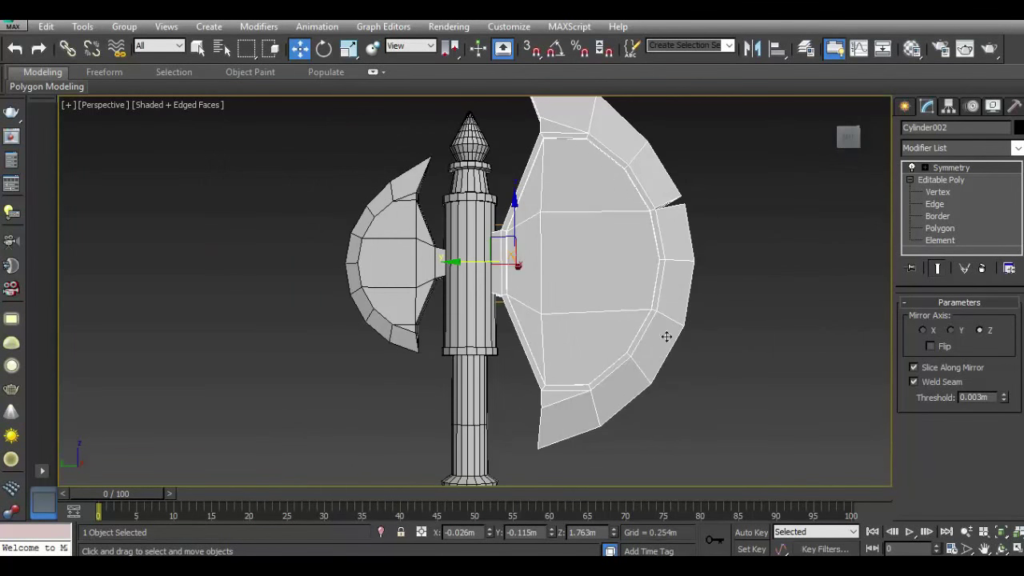
{"action": "left_click", "coordinate": [934, 204]}
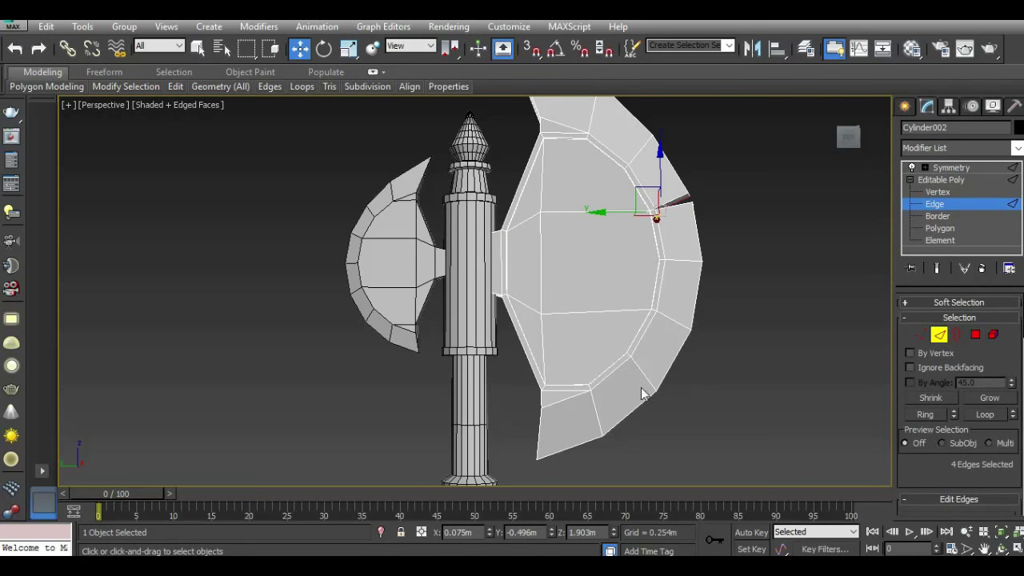
Chamfer the vertical lower-blade edge at 0.002m into a narrow pair of edges.
{"action": "scroll", "coordinate": [598, 416], "scroll_direction": "up", "scroll_amount": 5}
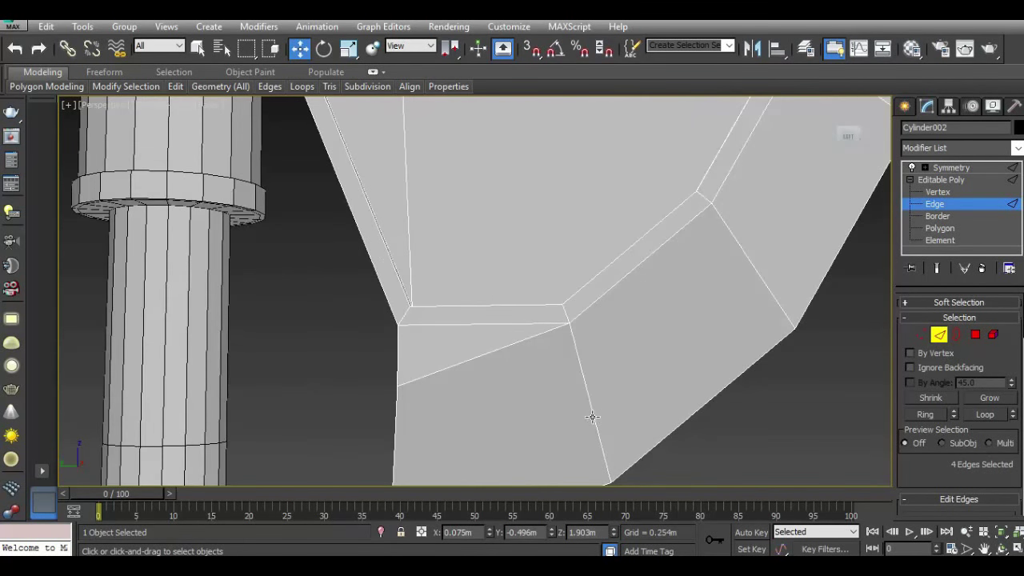
{"action": "left_click", "coordinate": [592, 416]}
{"action": "scroll", "coordinate": [952, 482], "scroll_direction": "down", "scroll_amount": 5}
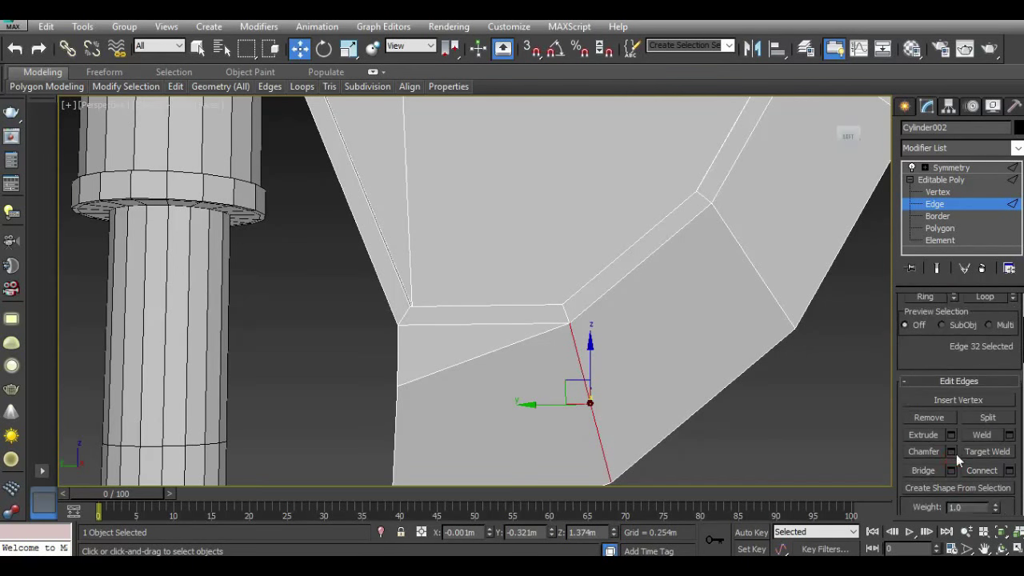
{"action": "left_click", "coordinate": [951, 451]}
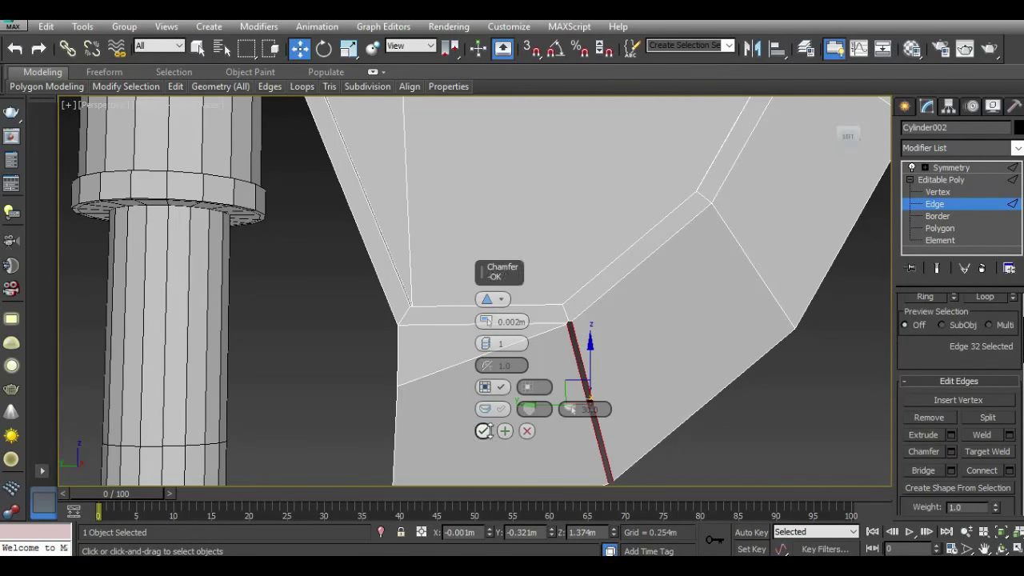
{"action": "left_click", "coordinate": [482, 430]}
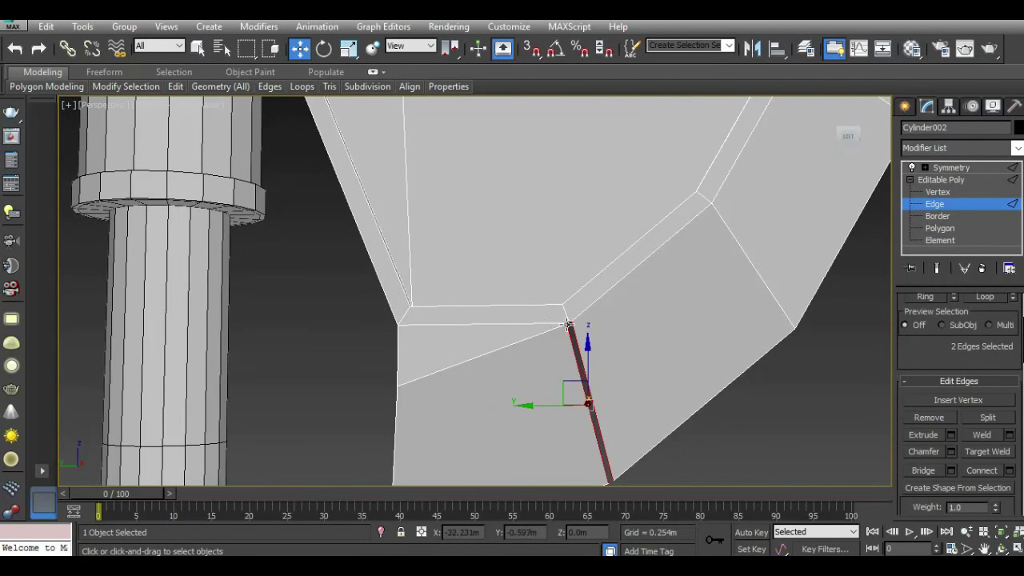
{"action": "scroll", "coordinate": [567, 324], "scroll_direction": "up", "scroll_amount": 3}
{"action": "scroll", "coordinate": [564, 328], "scroll_direction": "up", "scroll_amount": 2}
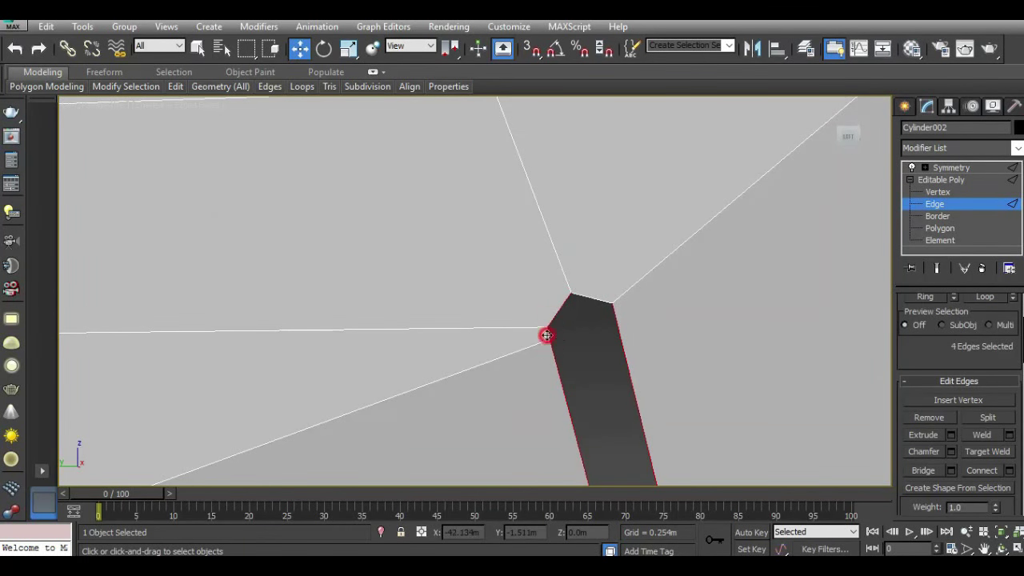
Try extending the chamfered edges outward as a strip, then undo it twice.
{"action": "left_click", "coordinate": [594, 298], "text": "ctrl"}
{"action": "scroll", "coordinate": [659, 358], "scroll_direction": "down", "scroll_amount": 4}
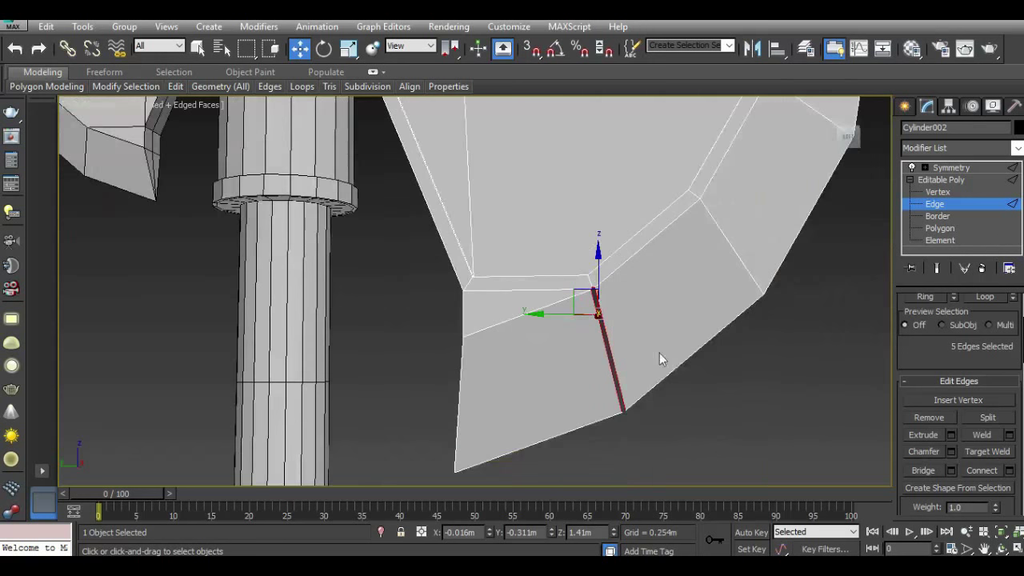
{"action": "middle_click_drag", "start_coordinate": [595, 311], "coordinate": [491, 274], "text": "alt"}
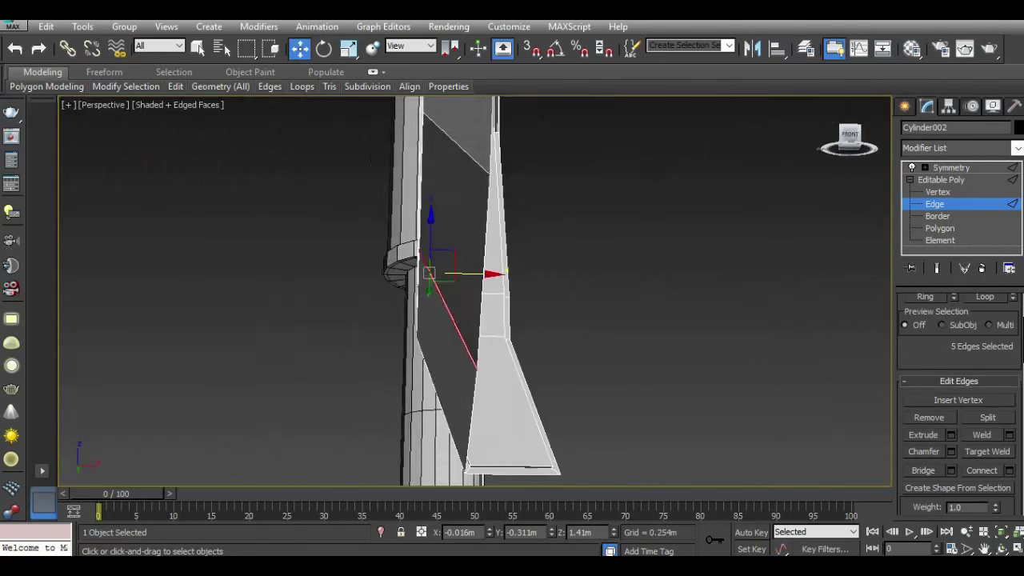
{"action": "left_click_drag", "start_coordinate": [463, 275], "coordinate": [627, 269], "text": "shift"}
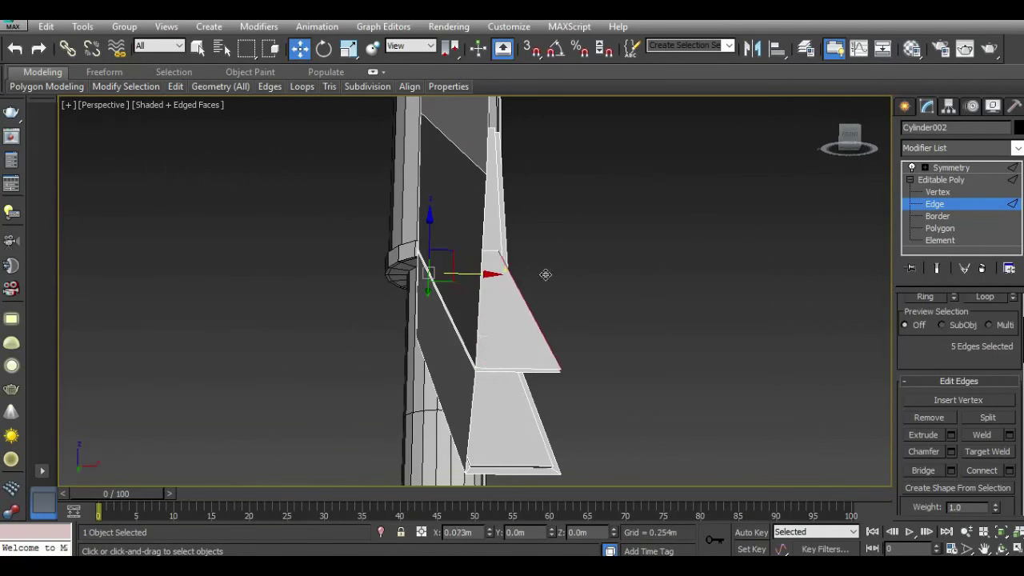
{"action": "left_click_drag", "start_coordinate": [629, 277], "coordinate": [663, 276]}
{"action": "scroll", "coordinate": [493, 331], "scroll_direction": "down", "scroll_amount": 1}
{"action": "scroll", "coordinate": [496, 332], "scroll_direction": "down", "scroll_amount": 1}
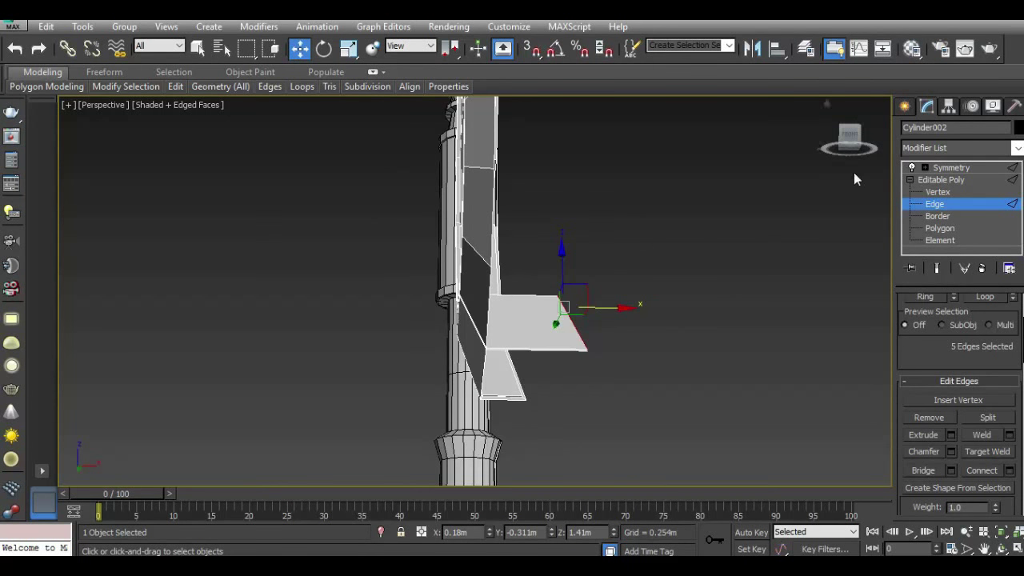
{"action": "left_click", "coordinate": [846, 140]}
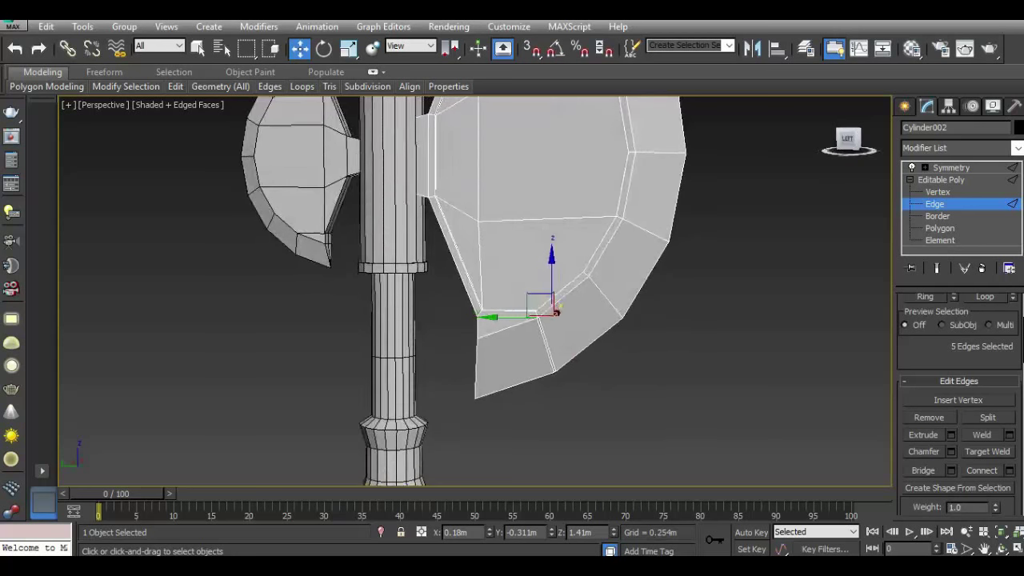
{"action": "left_click", "coordinate": [16, 48]}
{"action": "left_click", "coordinate": [16, 48]}
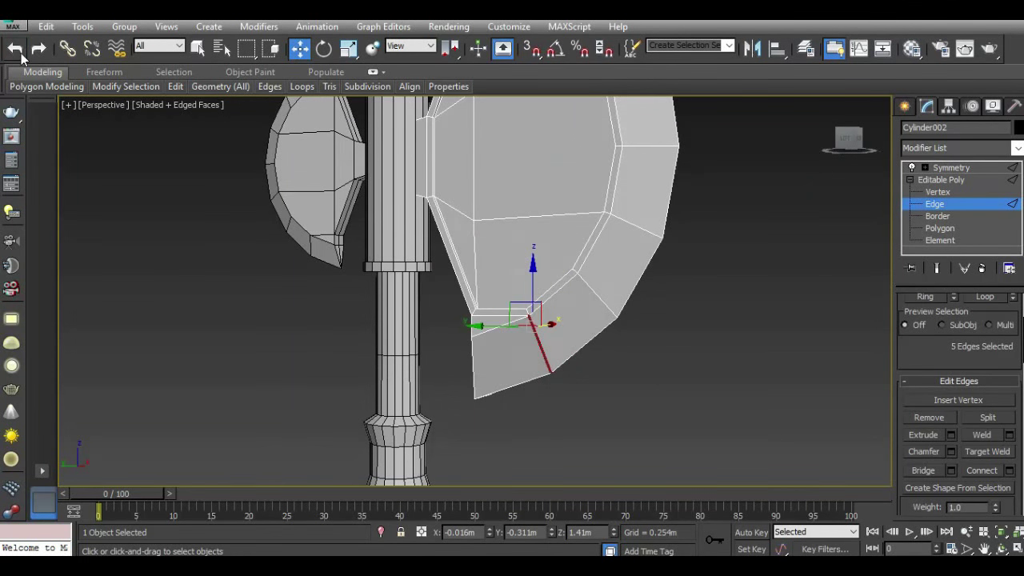
In Left view, move the bottom vertex to widen the lower slit into a V.
{"action": "key", "text": "l"}
{"action": "scroll", "coordinate": [574, 427], "scroll_direction": "up", "scroll_amount": 5}
{"action": "scroll", "coordinate": [582, 426], "scroll_direction": "up", "scroll_amount": 3}
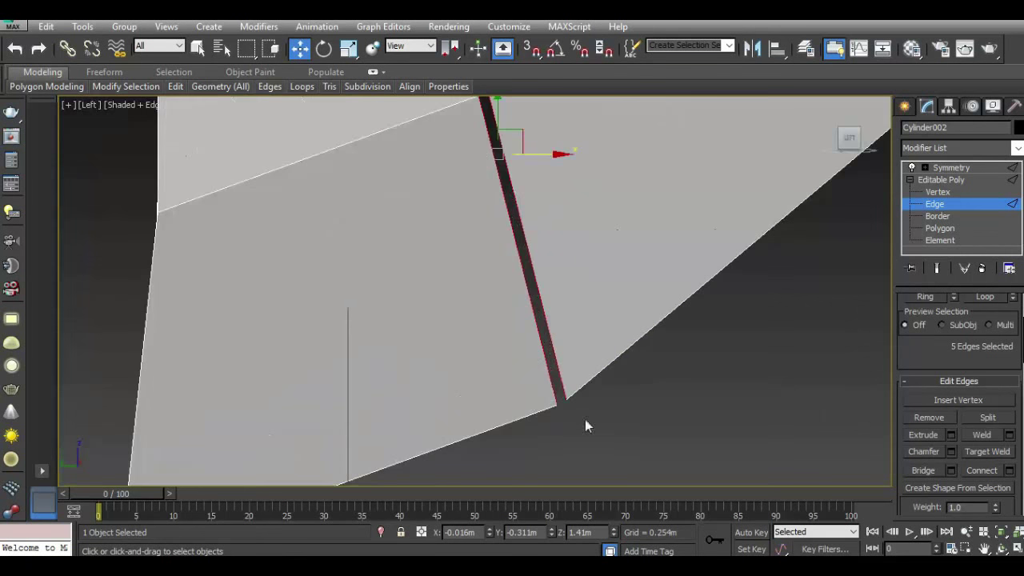
{"action": "left_click", "coordinate": [937, 193]}
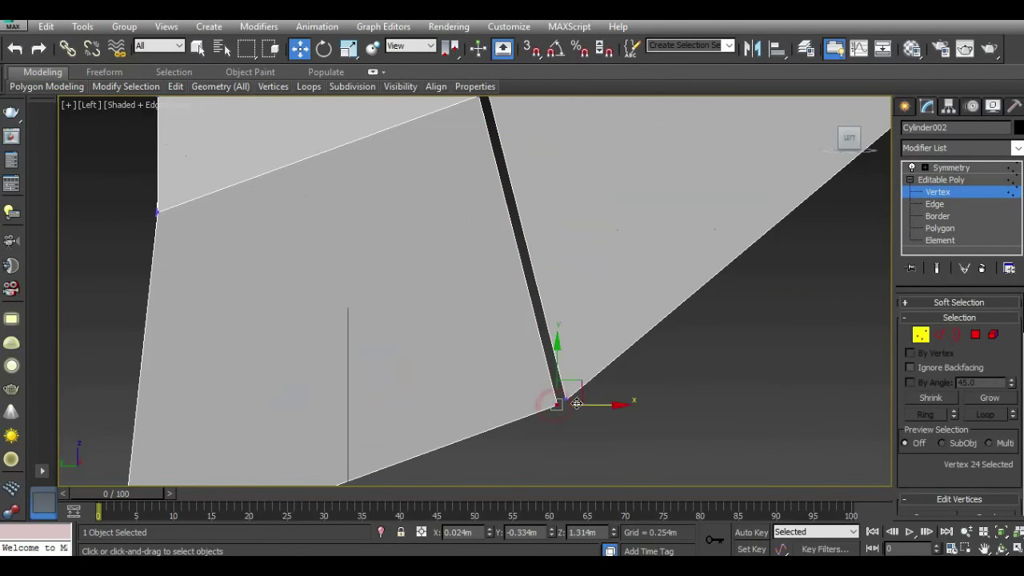
{"action": "left_click_drag", "start_coordinate": [581, 391], "coordinate": [549, 406]}
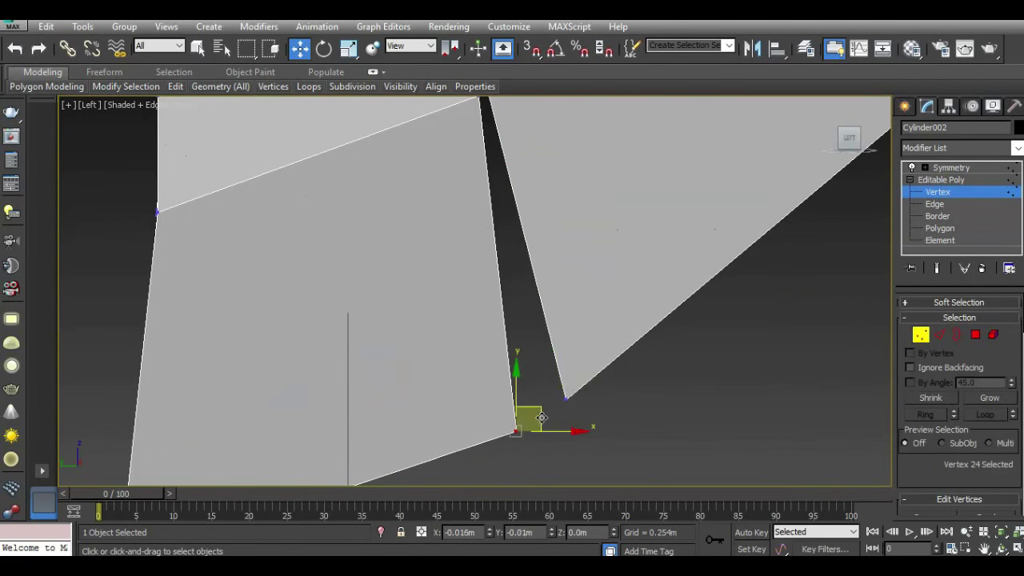
{"action": "scroll", "coordinate": [518, 376], "scroll_direction": "down", "scroll_amount": 2}
{"action": "scroll", "coordinate": [518, 376], "scroll_direction": "down", "scroll_amount": 2}
Extend the lower notch's edges outward along X into a new flat strip.
{"action": "left_click", "coordinate": [935, 204]}
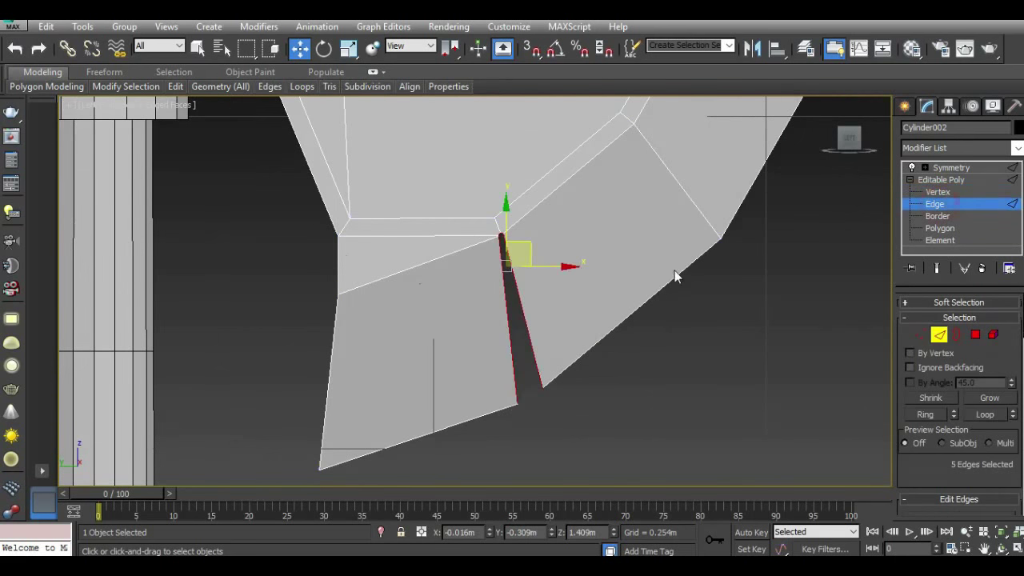
{"action": "scroll", "coordinate": [640, 296], "scroll_direction": "down", "scroll_amount": 4}
{"action": "key", "text": "p"}
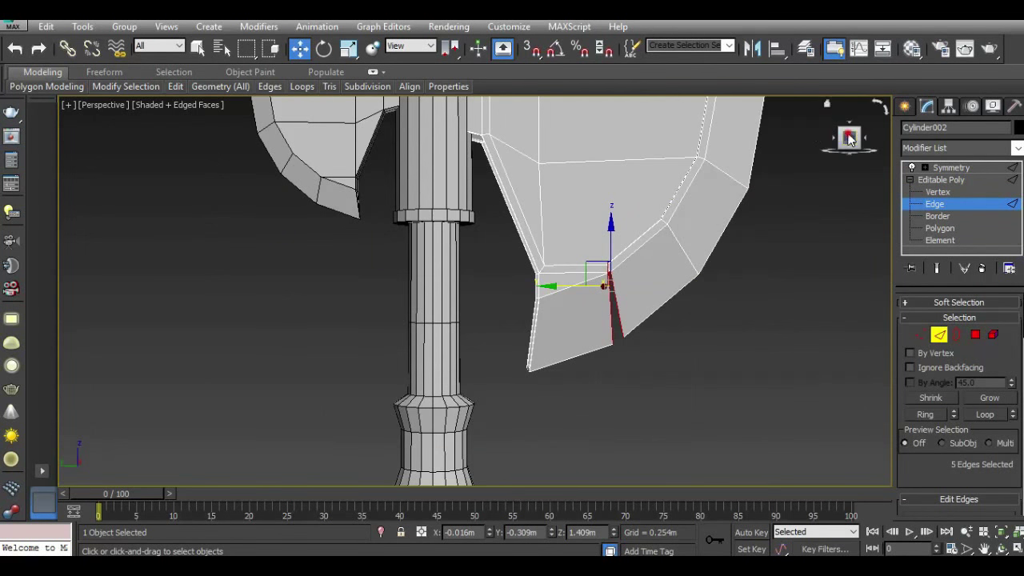
{"action": "left_click", "coordinate": [849, 138]}
{"action": "left_click_drag", "start_coordinate": [515, 296], "coordinate": [743, 288], "text": "shift"}
{"action": "scroll", "coordinate": [425, 347], "scroll_direction": "down", "scroll_amount": 3}
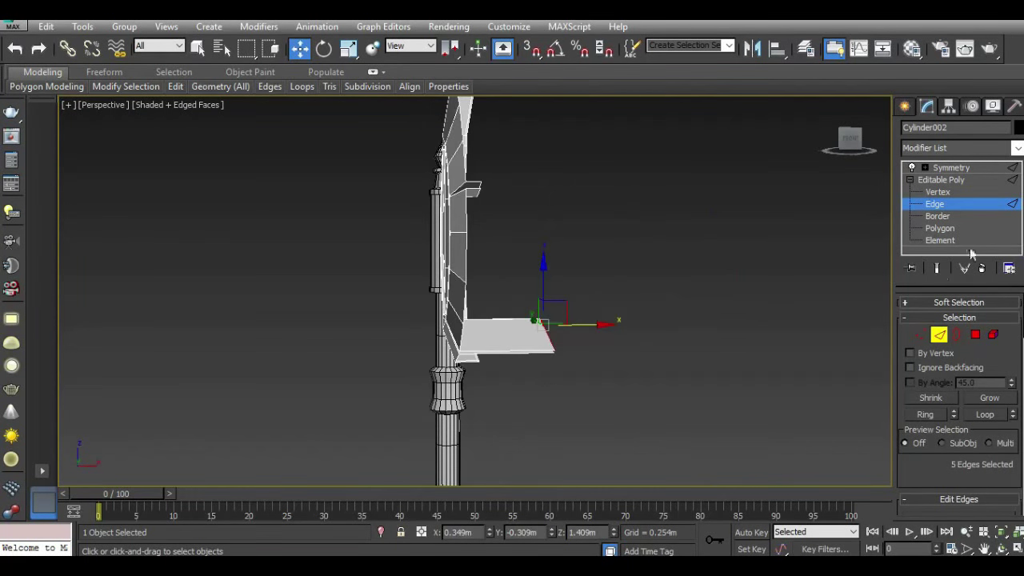
Preview the mirrored axe, inspect both blade notches, and clear the selection.
{"action": "left_click", "coordinate": [951, 168]}
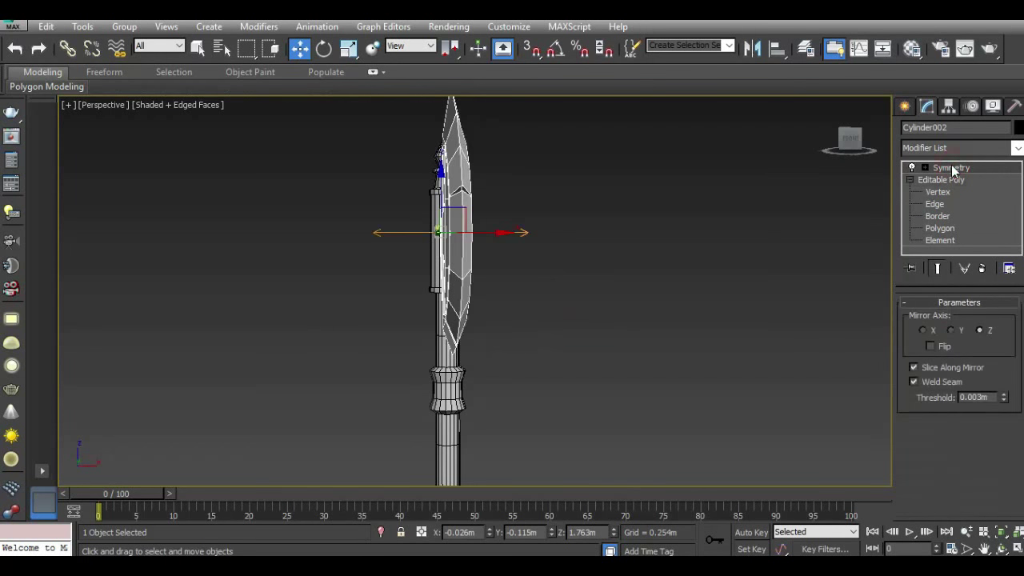
{"action": "left_click_drag", "start_coordinate": [851, 153], "coordinate": [857, 151]}
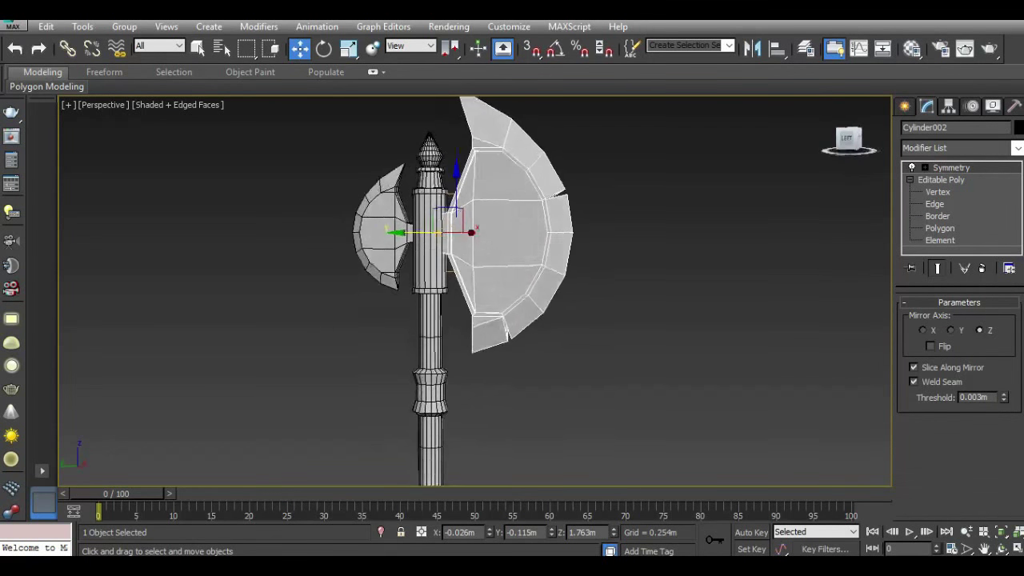
{"action": "scroll", "coordinate": [500, 336], "scroll_direction": "up", "scroll_amount": 4}
{"action": "scroll", "coordinate": [516, 302], "scroll_direction": "up", "scroll_amount": 2}
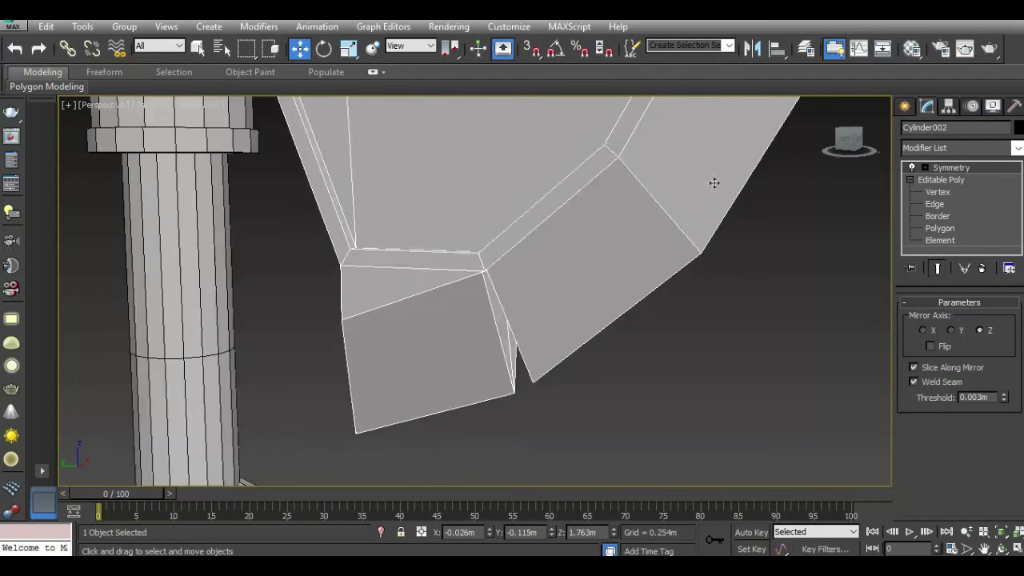
{"action": "left_click_drag", "start_coordinate": [844, 154], "coordinate": [849, 144]}
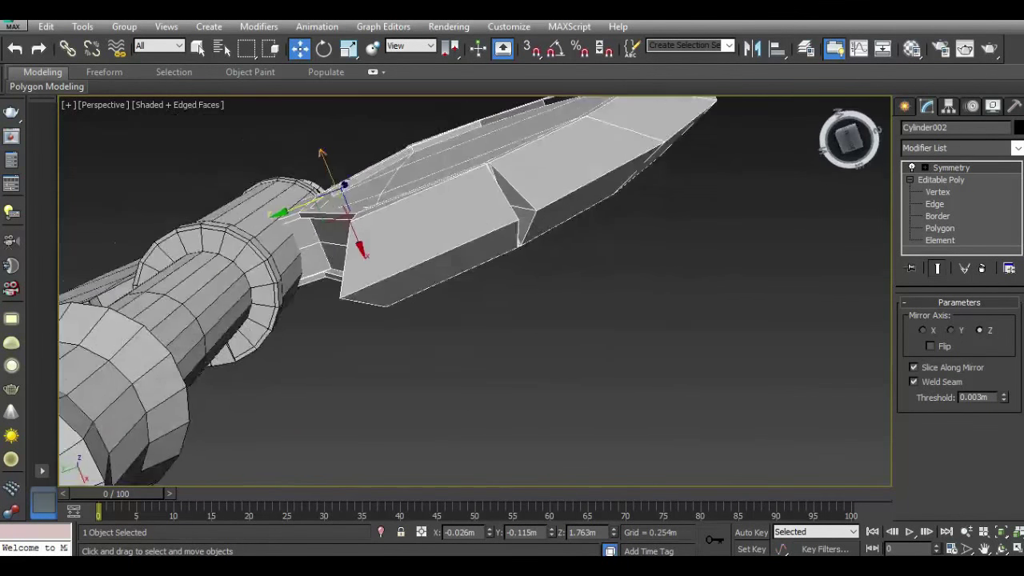
{"action": "scroll", "coordinate": [471, 343], "scroll_direction": "down", "scroll_amount": 2}
{"action": "scroll", "coordinate": [480, 376], "scroll_direction": "down", "scroll_amount": 2}
{"action": "scroll", "coordinate": [492, 418], "scroll_direction": "down", "scroll_amount": 3}
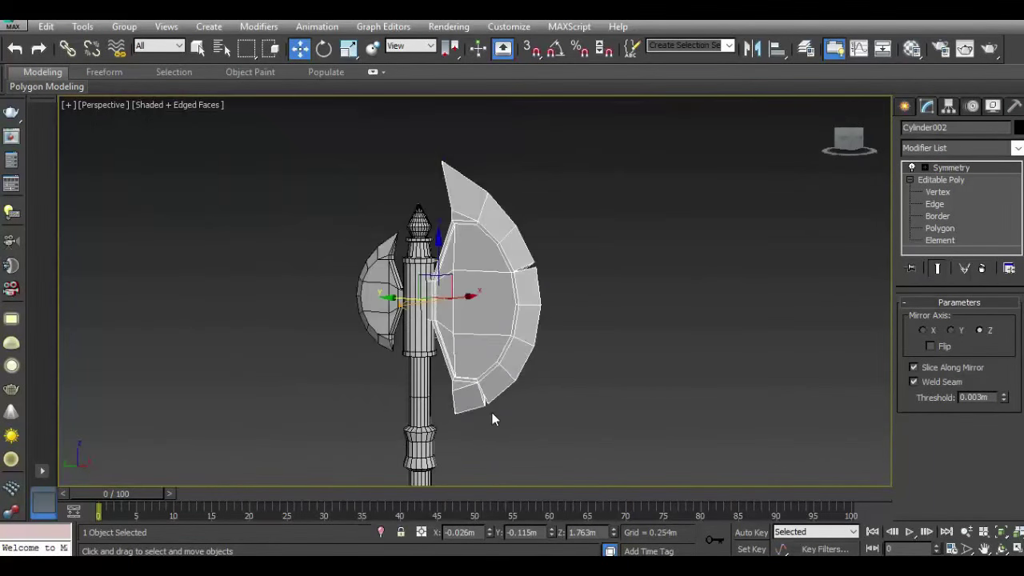
{"action": "left_click", "coordinate": [779, 227]}
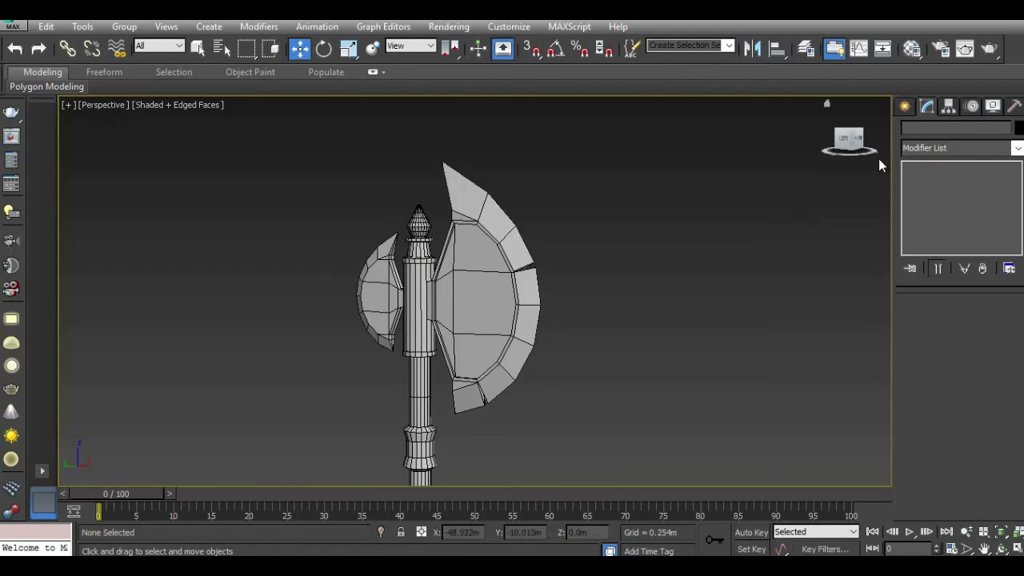
{"action": "left_click_drag", "start_coordinate": [854, 144], "coordinate": [849, 145]}
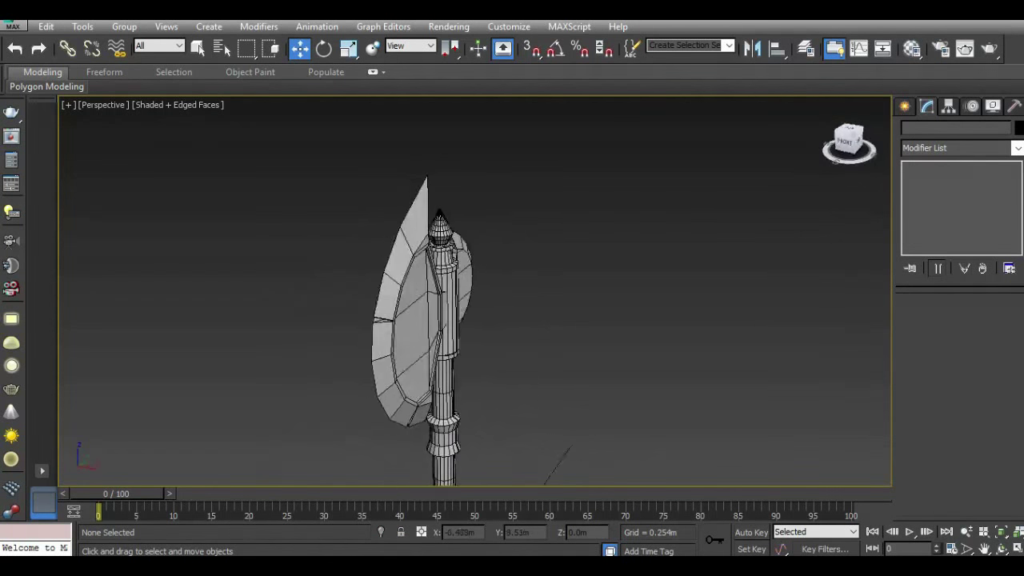